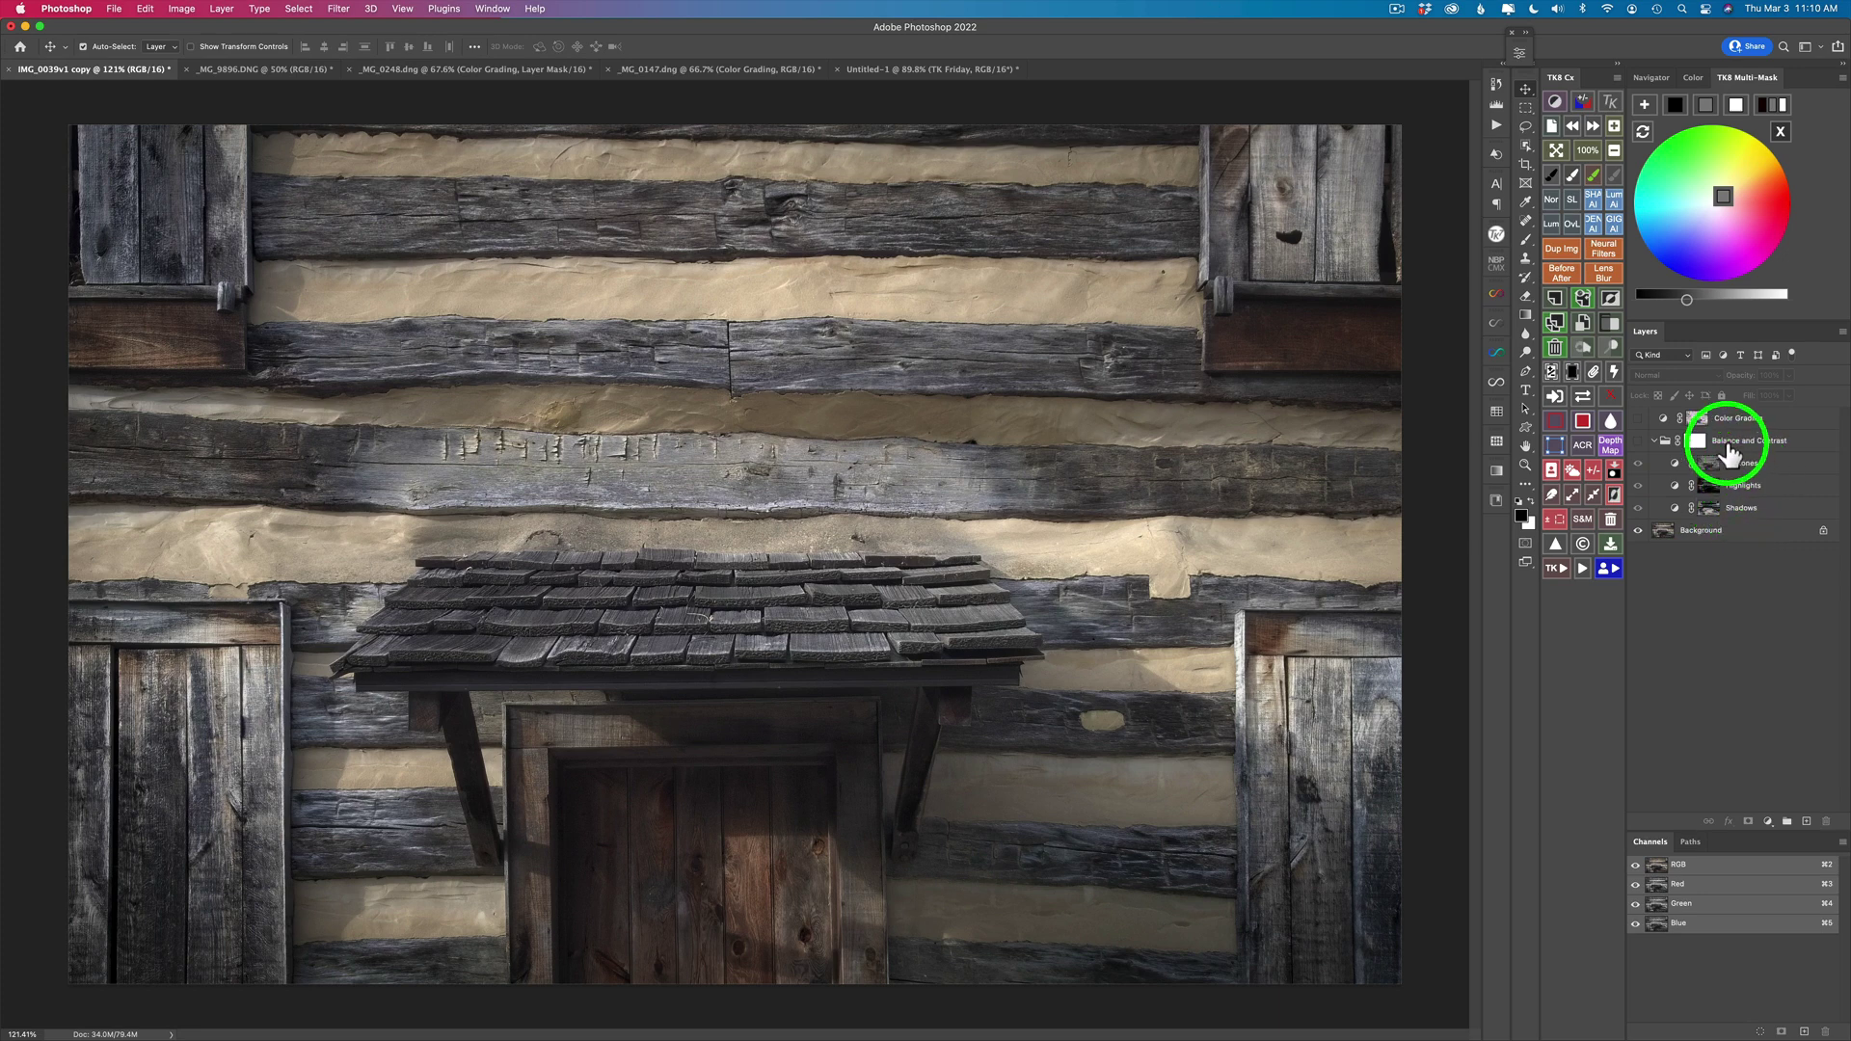
Step: Compare the Balance and Contrast group on and off, then delete the log cabin's Color Grading layer
click(1639, 443)
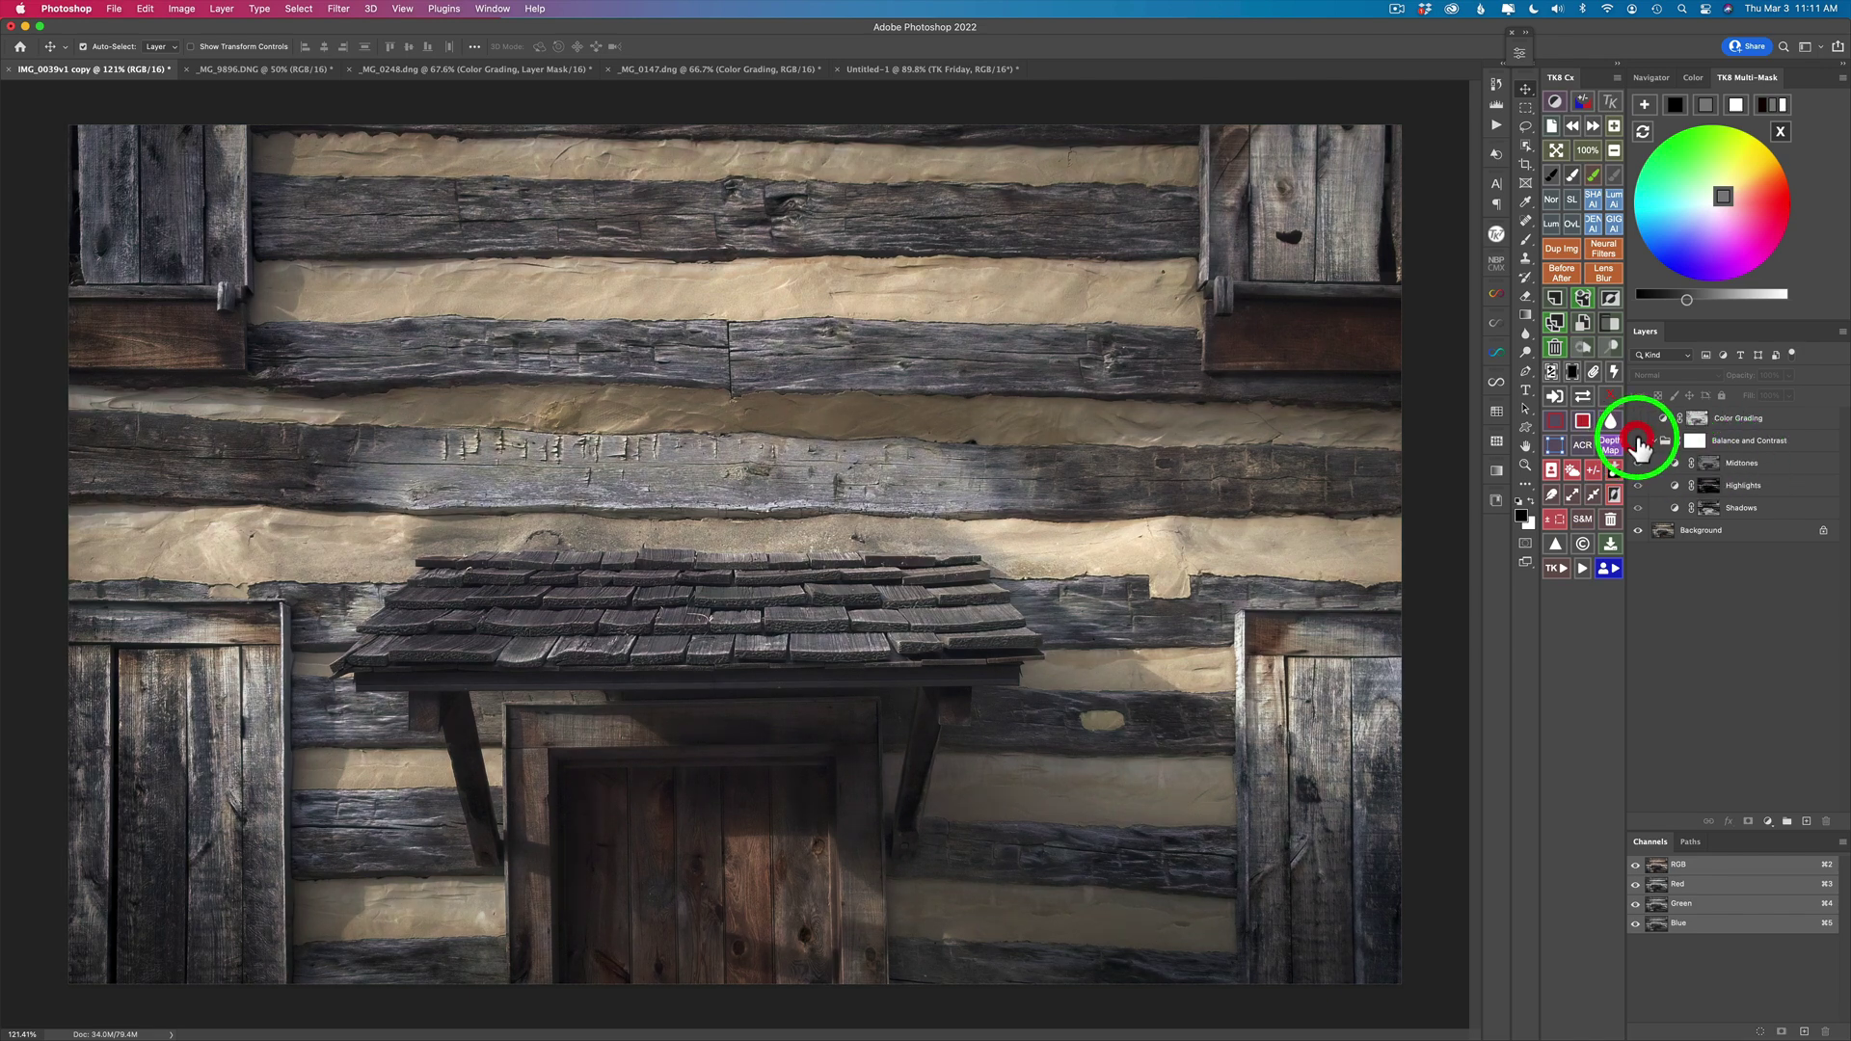
click(1638, 441)
click(1639, 425)
click(1655, 441)
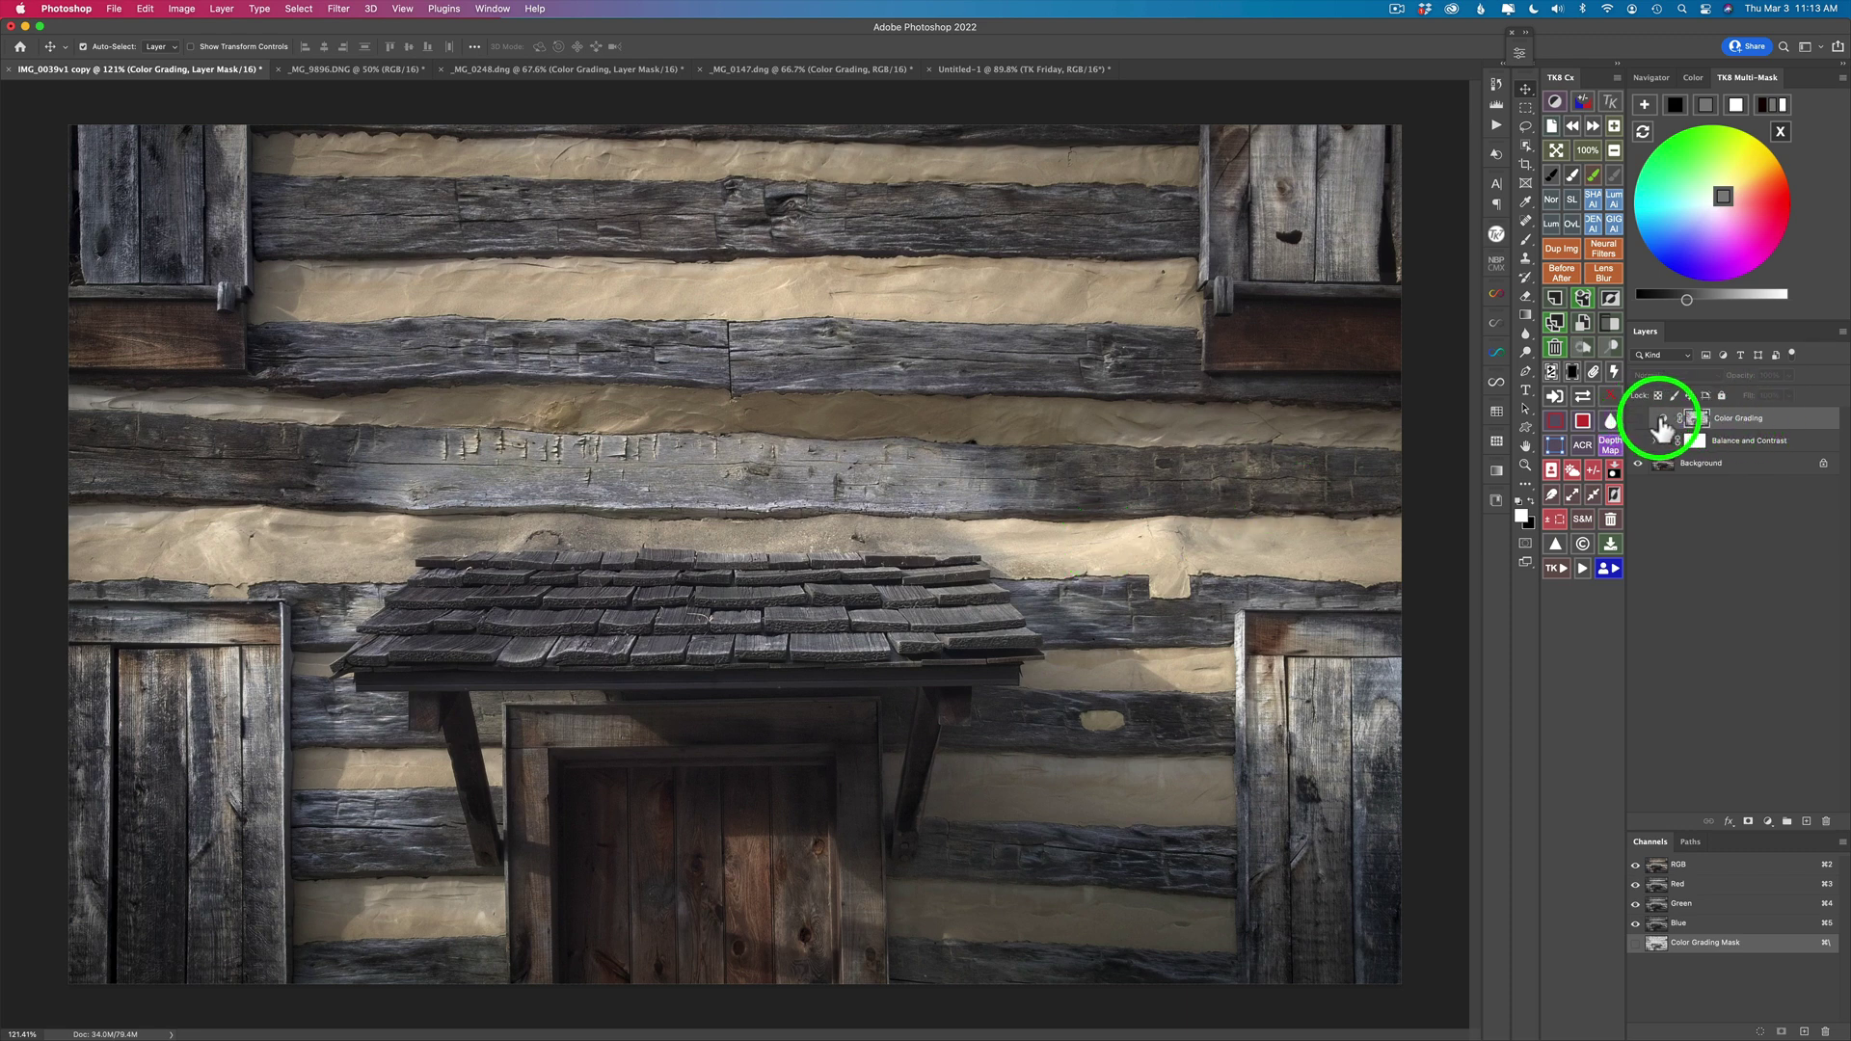
click(1556, 347)
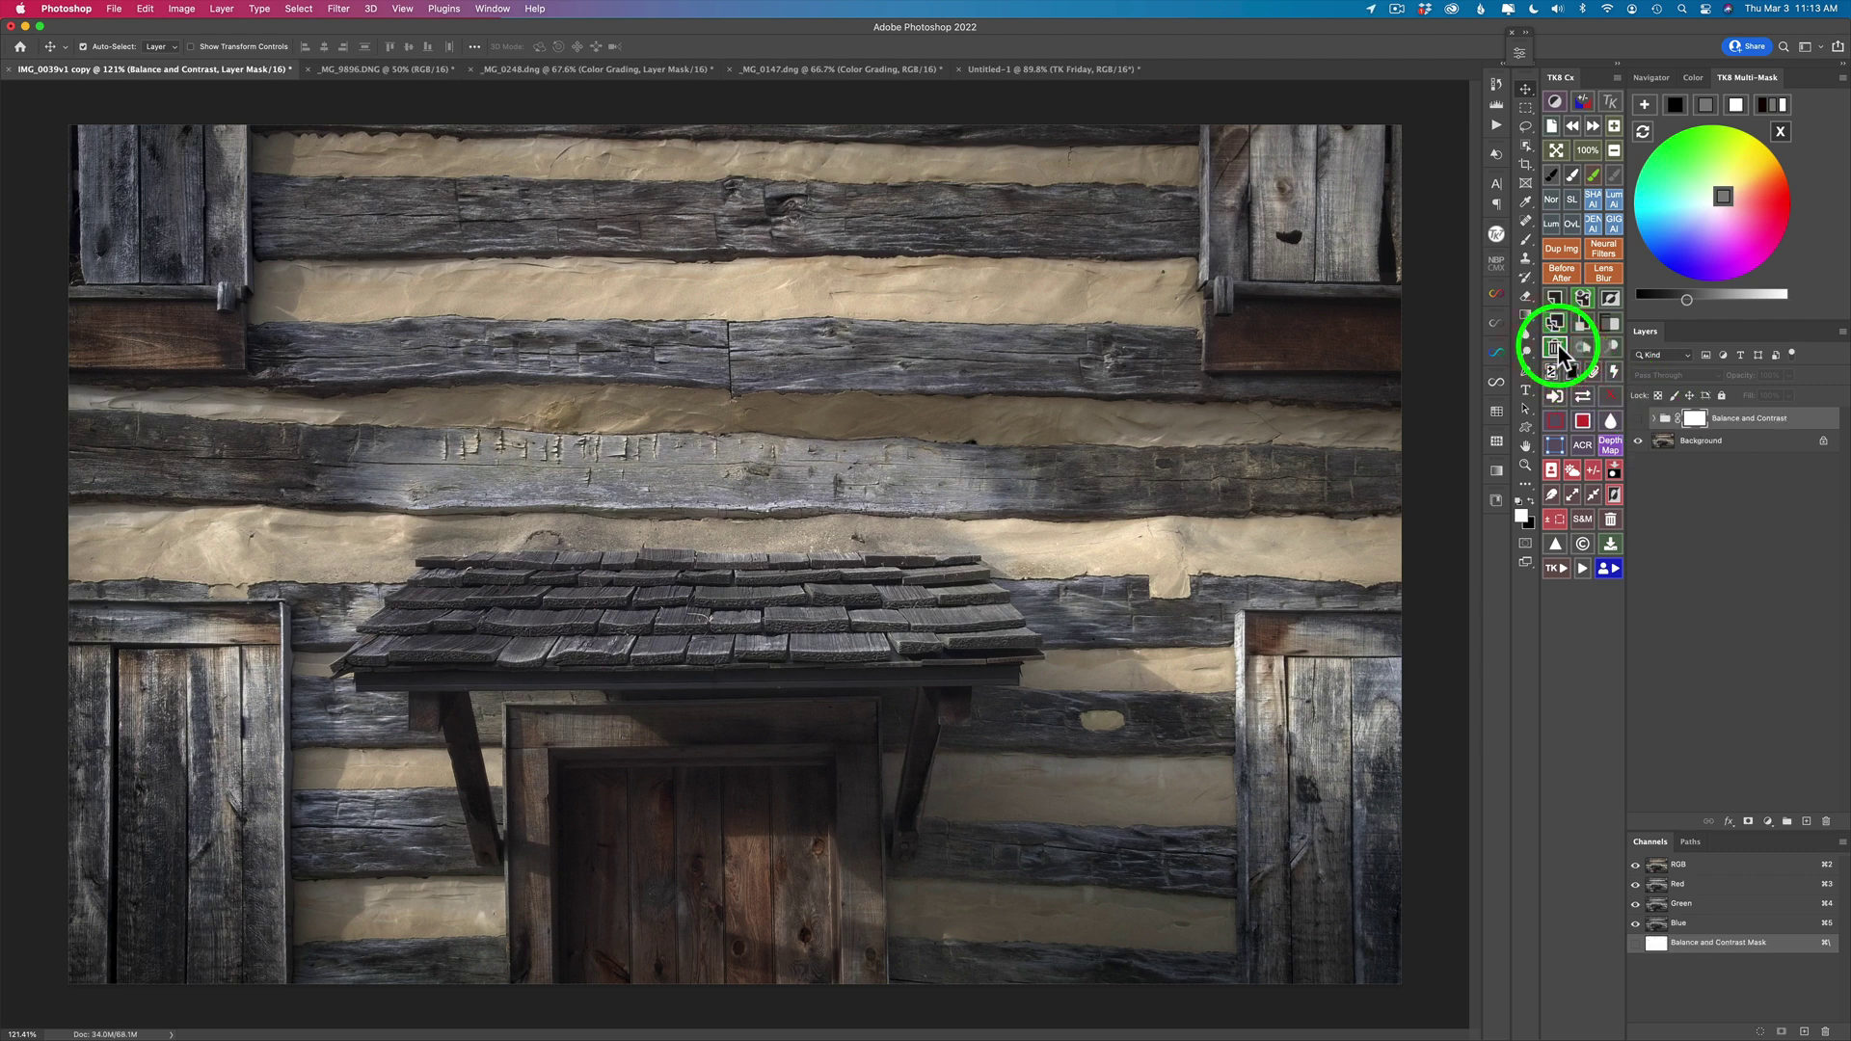
click(1781, 131)
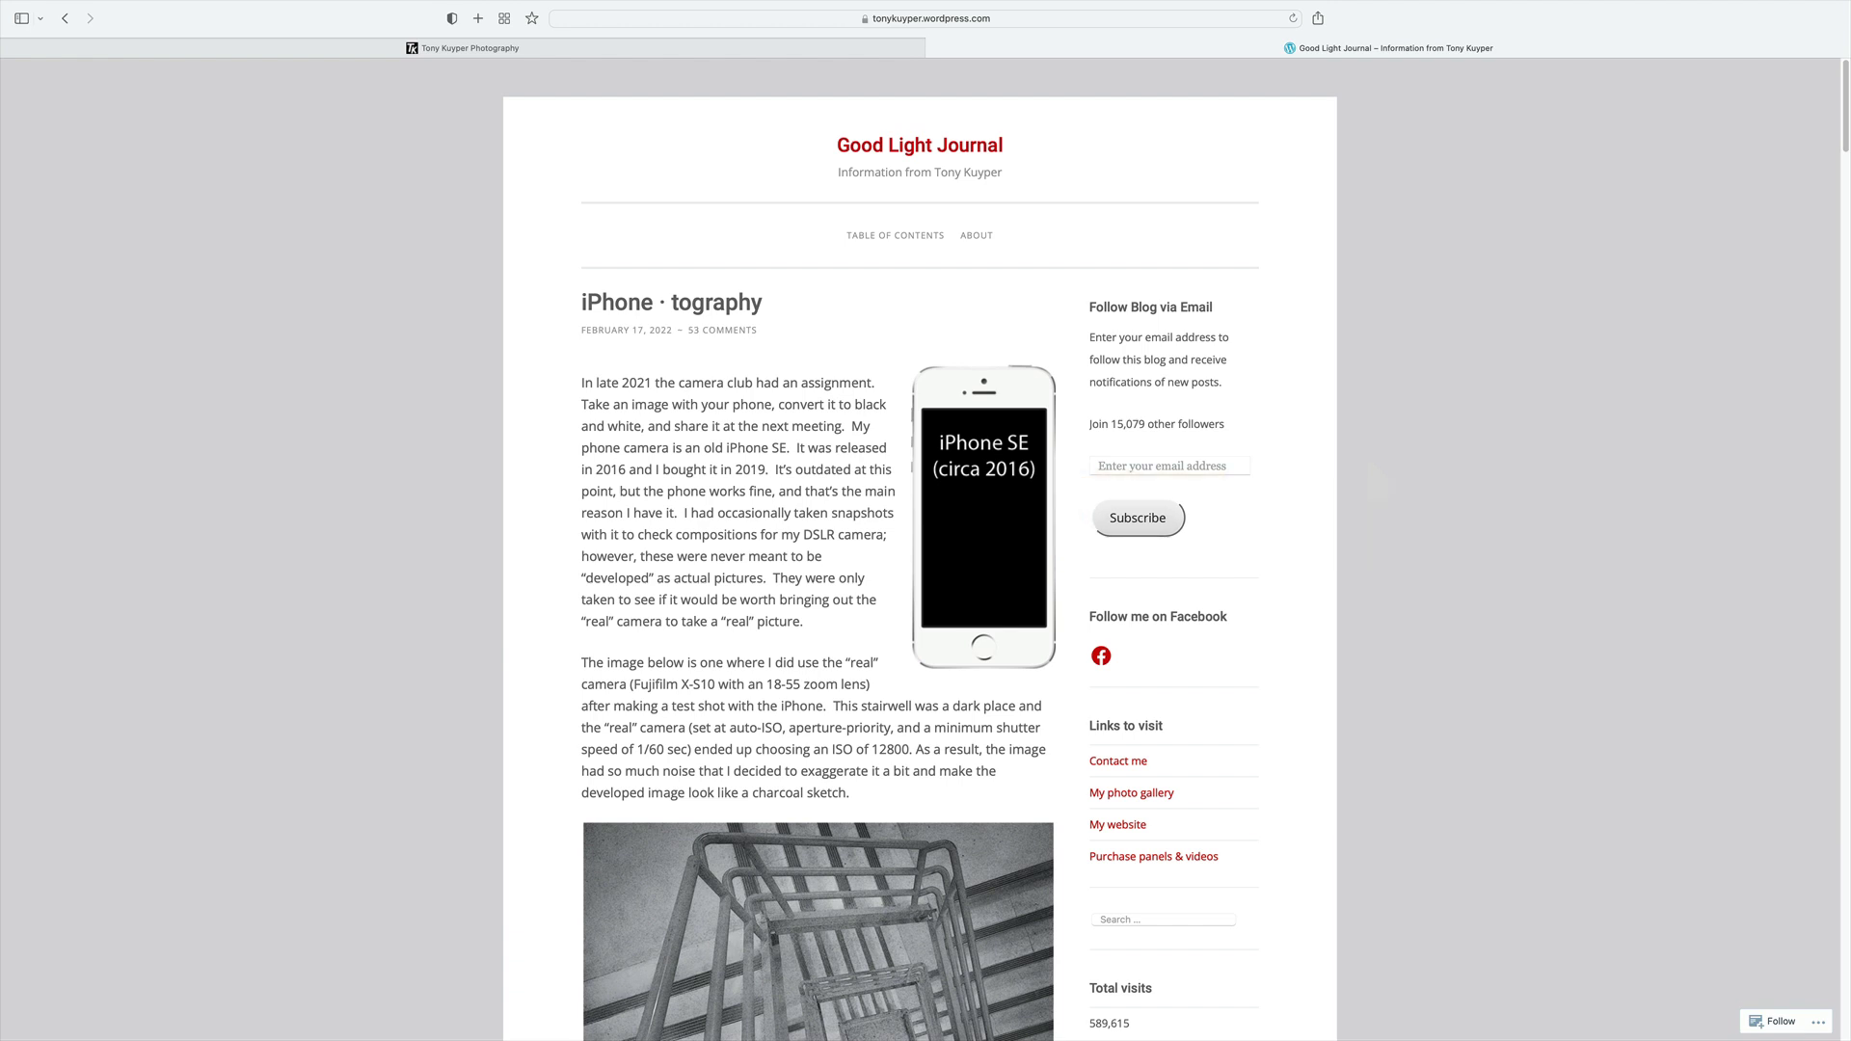
Step: Scroll down the iPhone · tography post and open the first gallery photo full-screen
scroll(926, 550, down, 5)
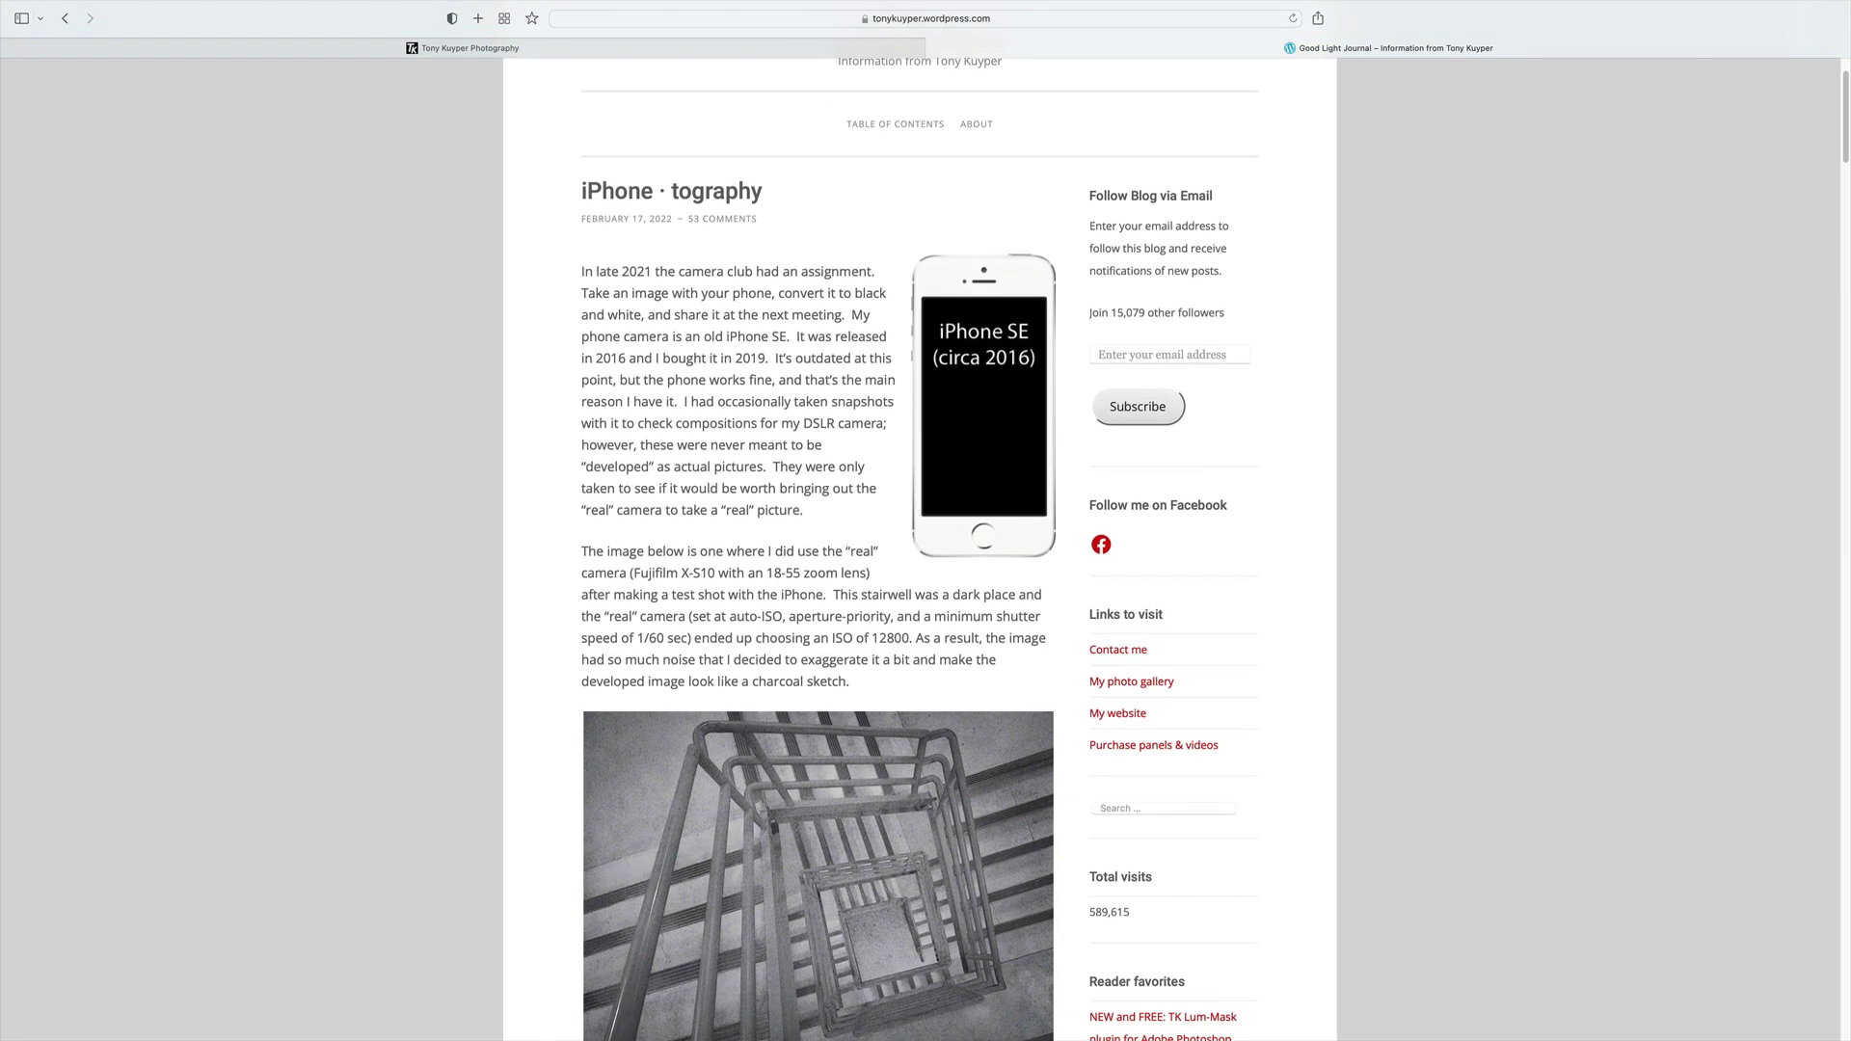
scroll(926, 549, down, 10)
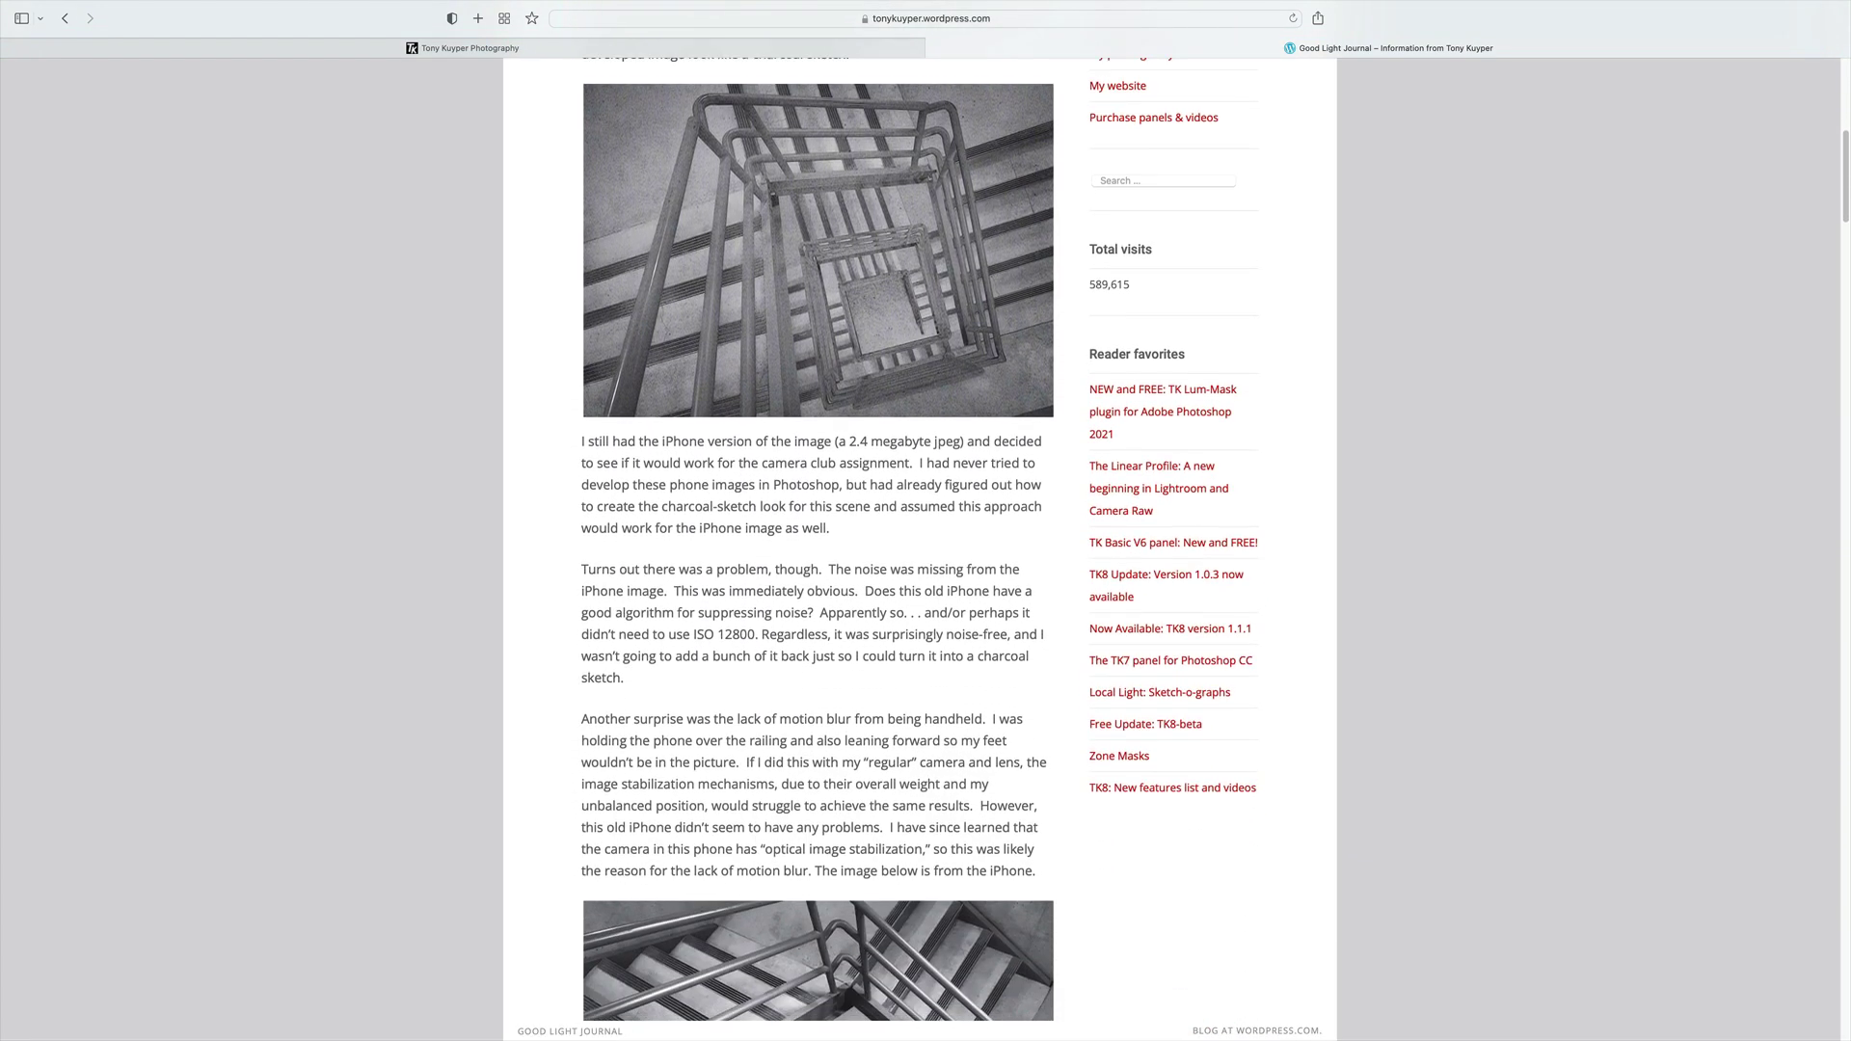
scroll(925, 549, down, 12)
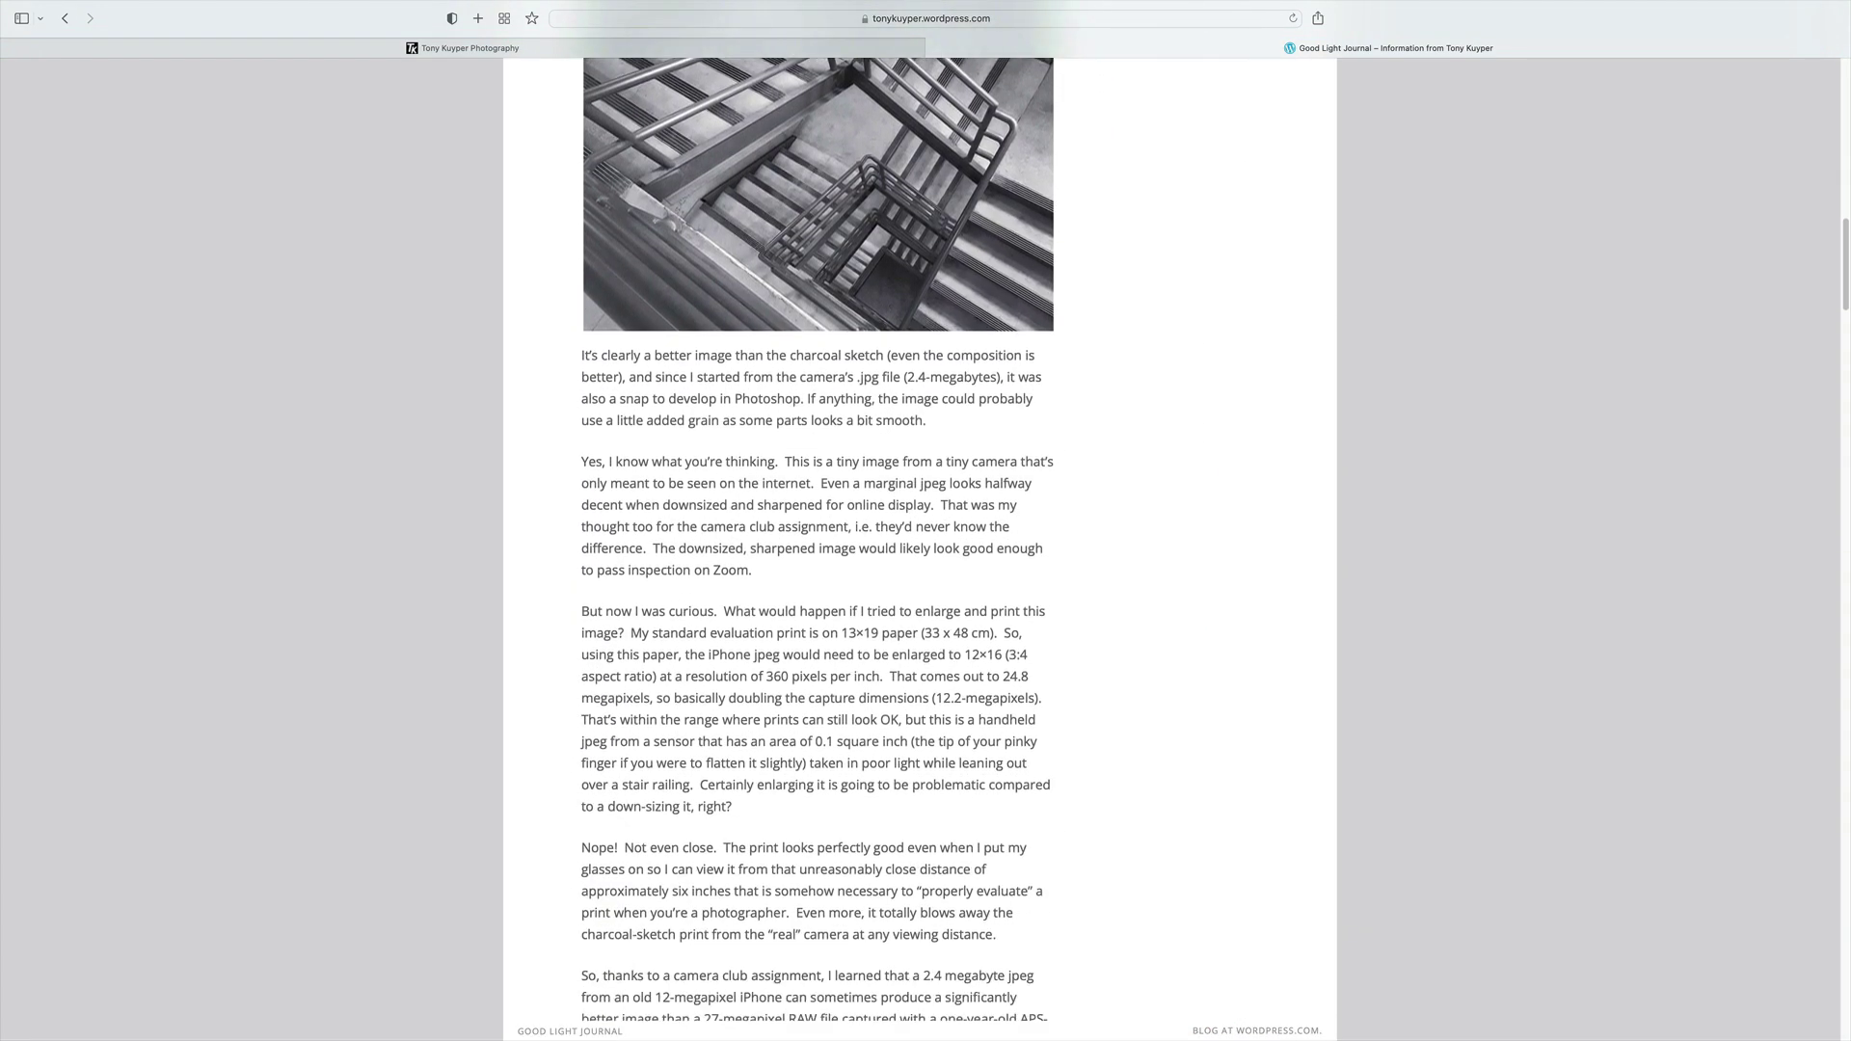
scroll(926, 550, down, 8)
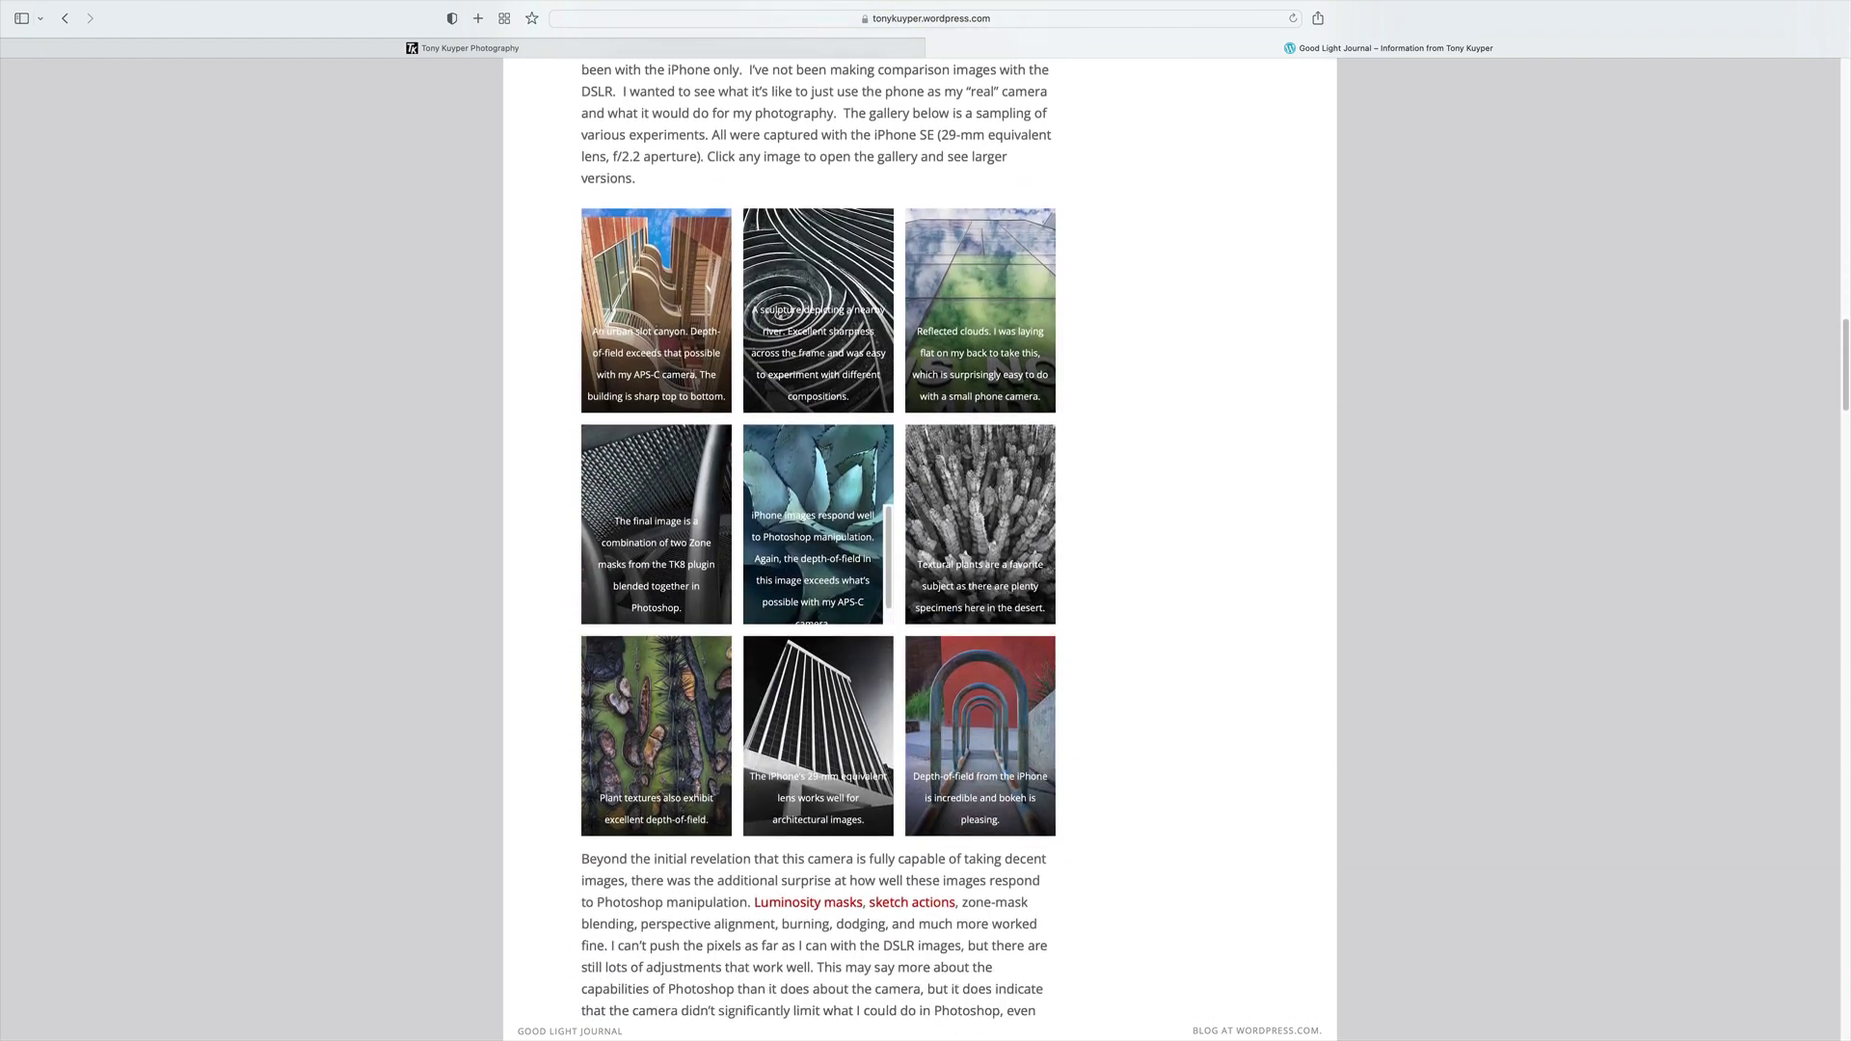
click(655, 241)
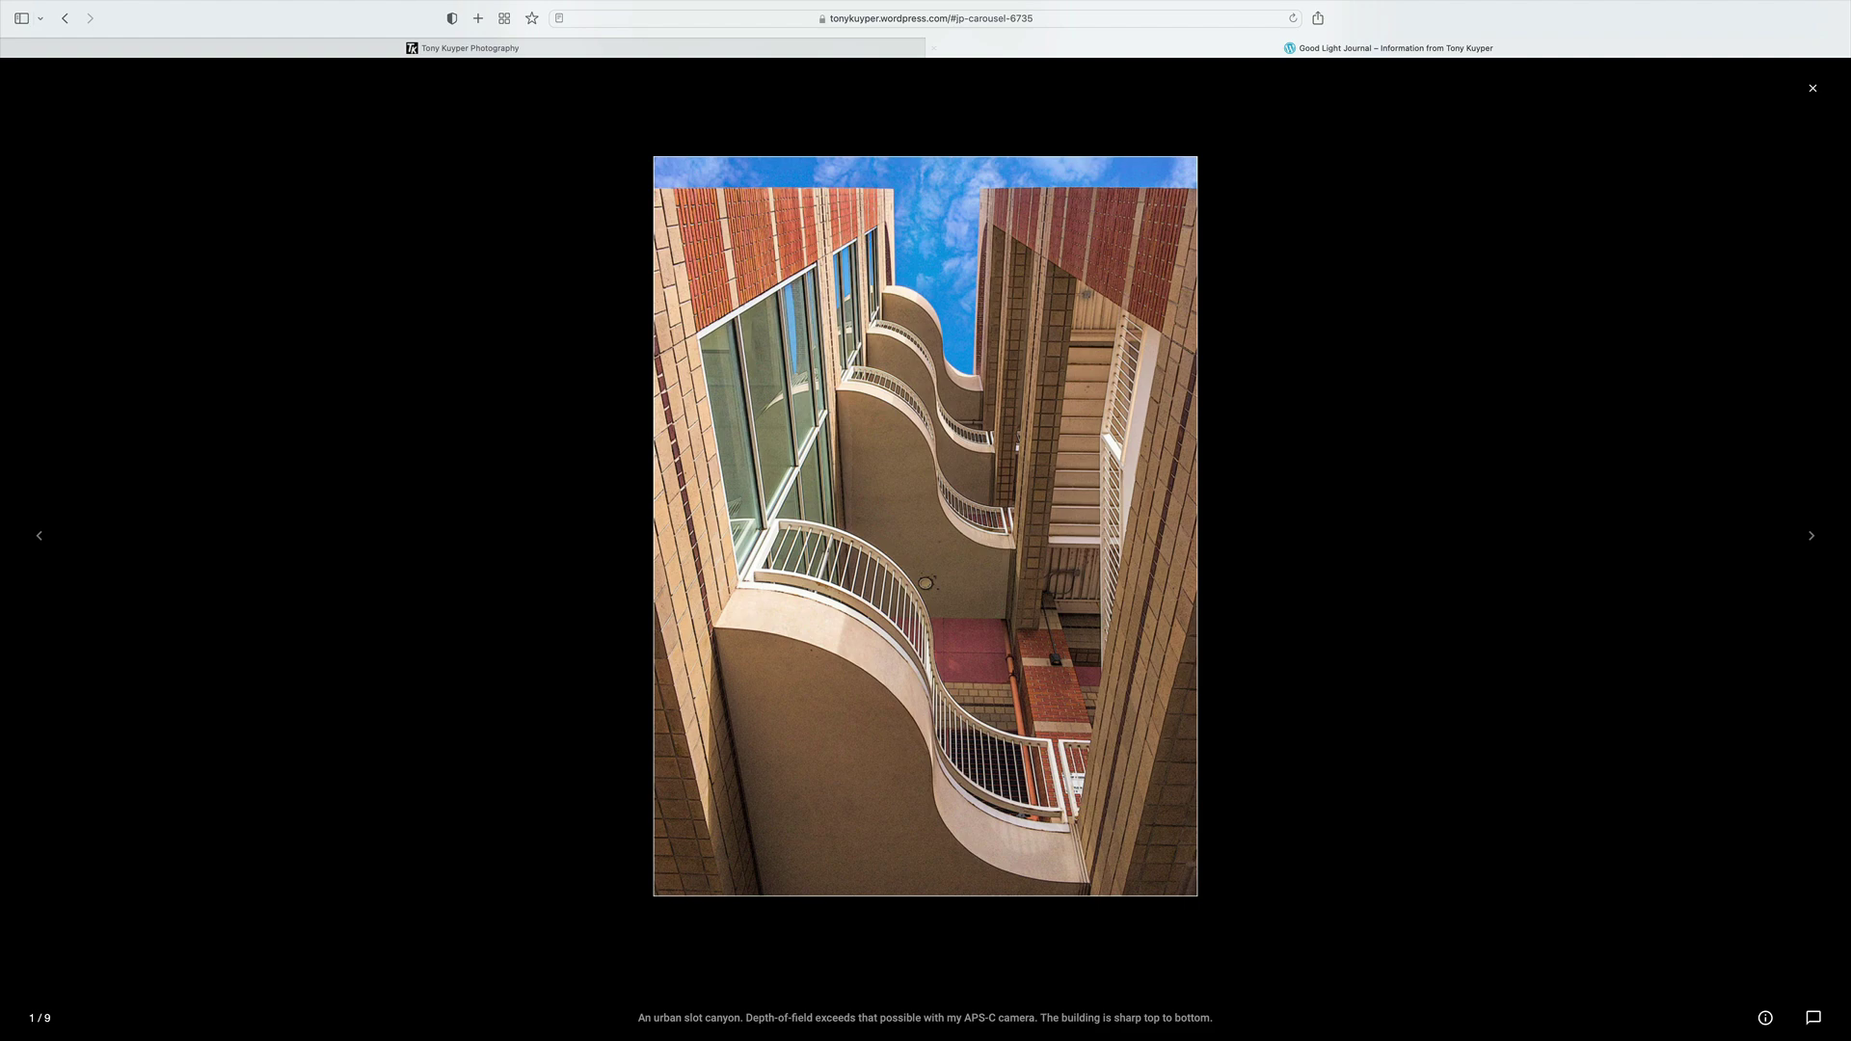
Step: Step forward through the gallery photos with the right arrow key
key(Right)
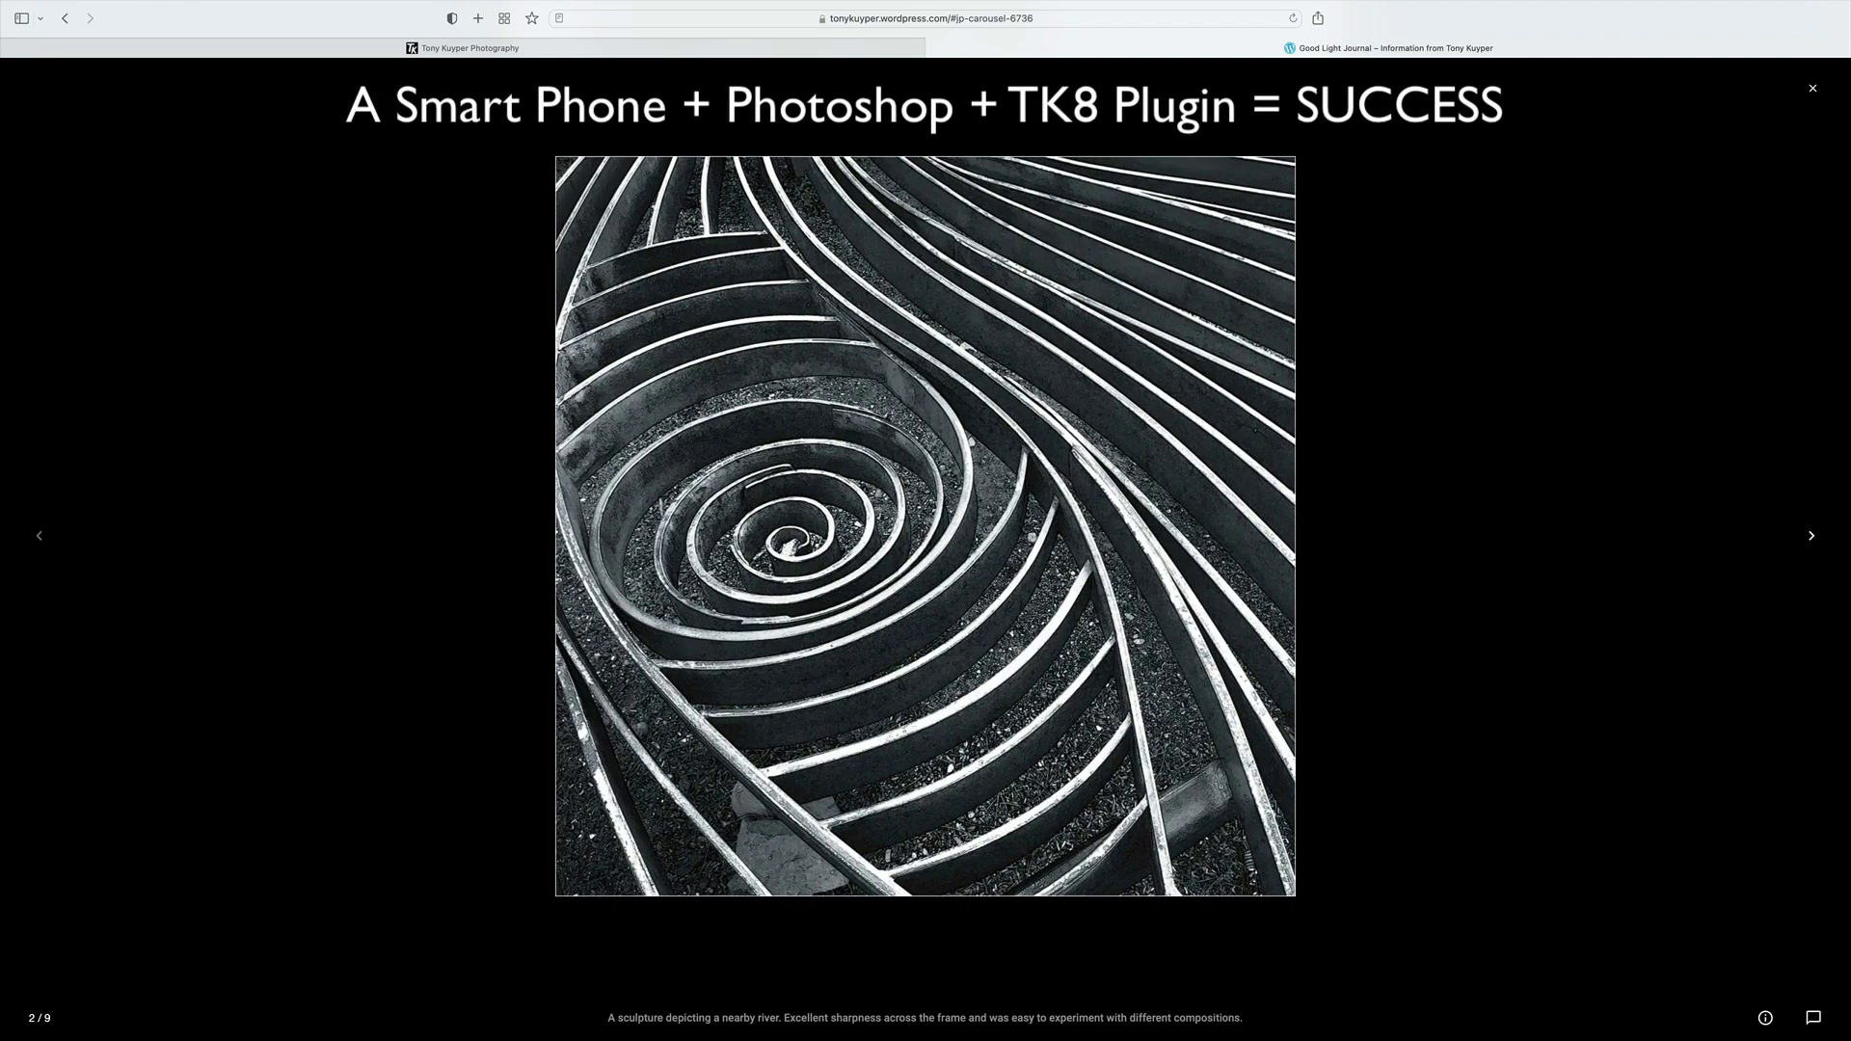
key(Right)
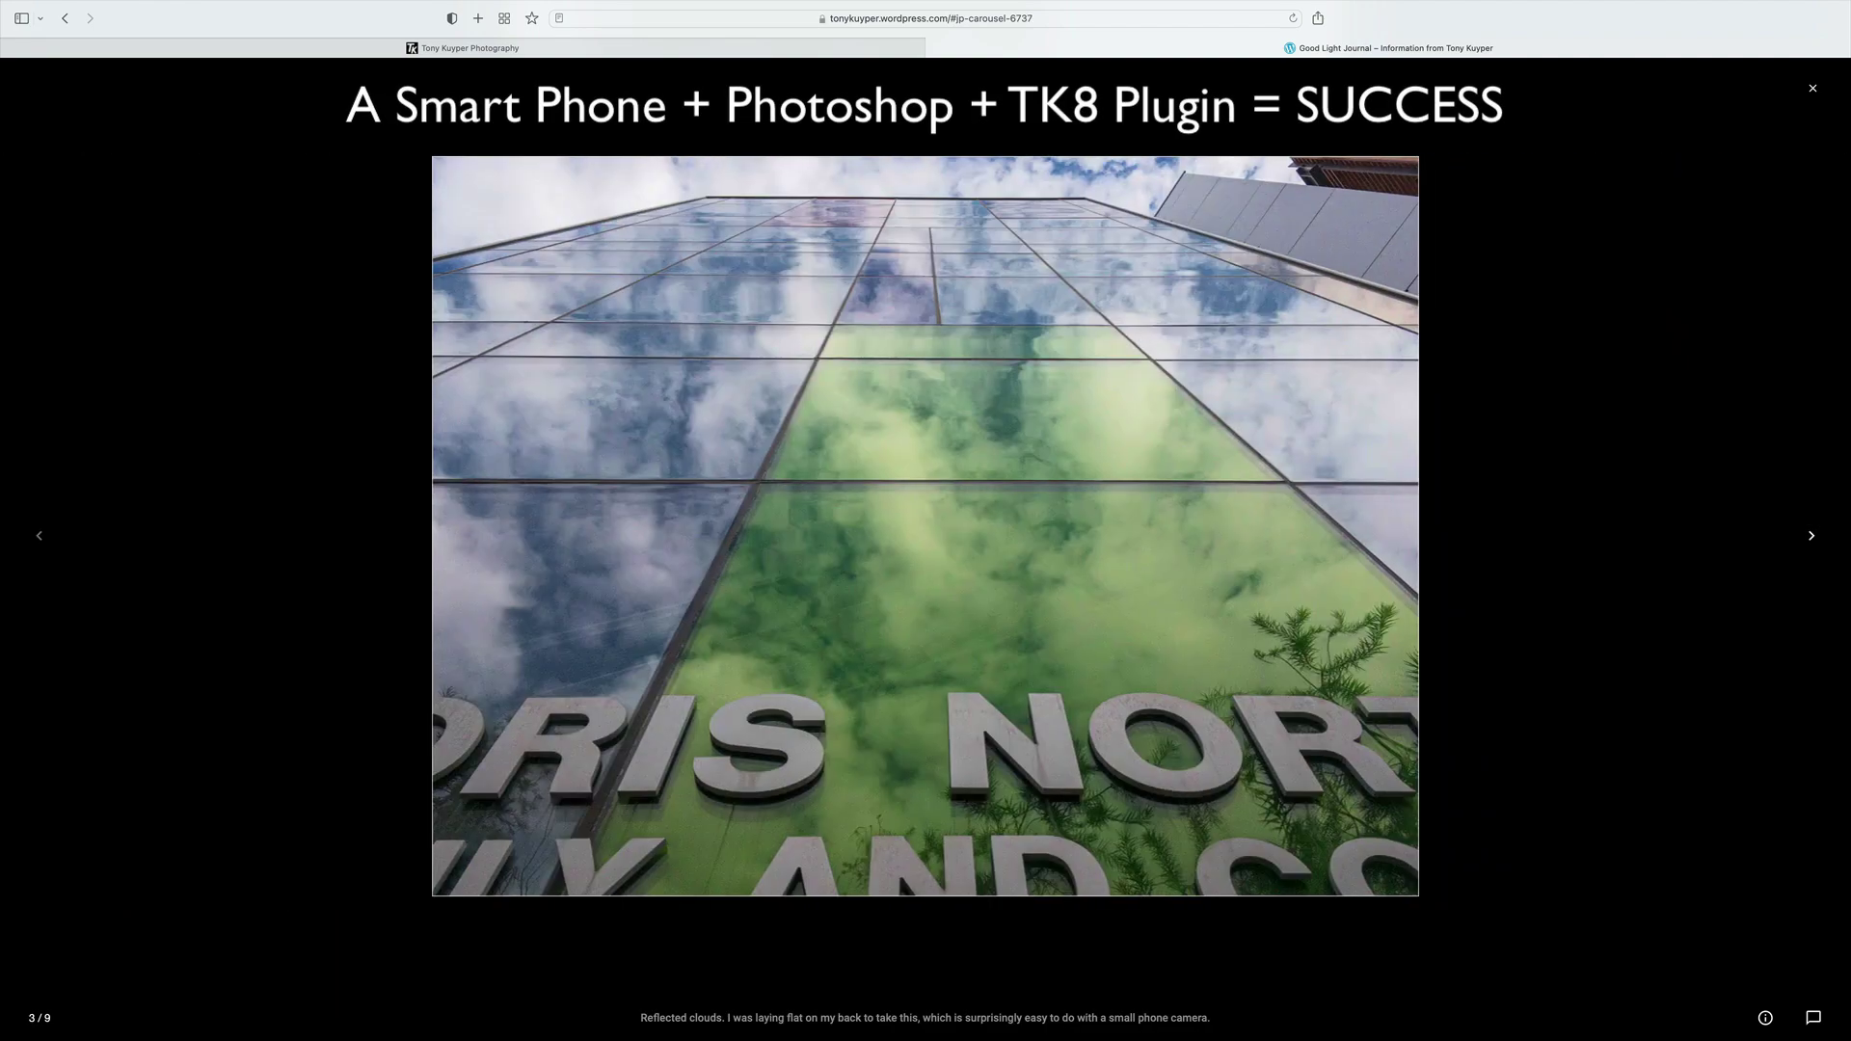
key(Right)
key(Right)
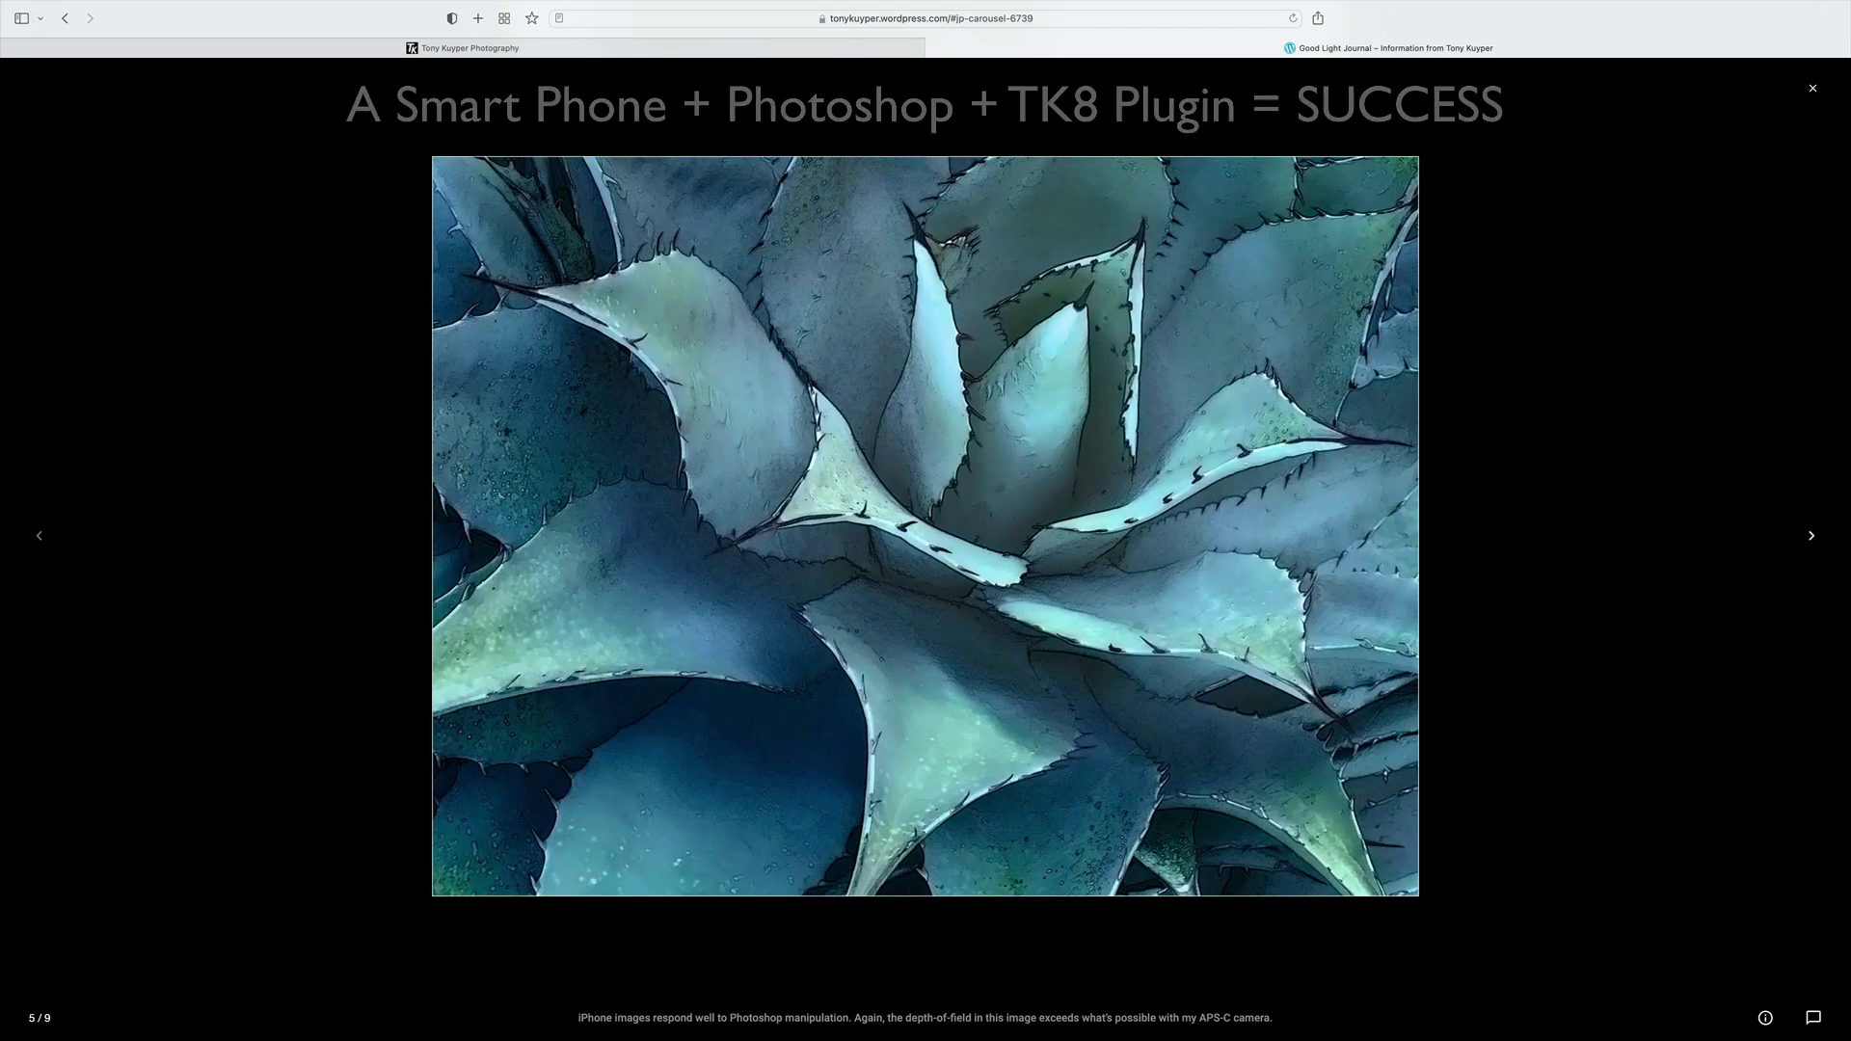
key(Right)
key(Right)
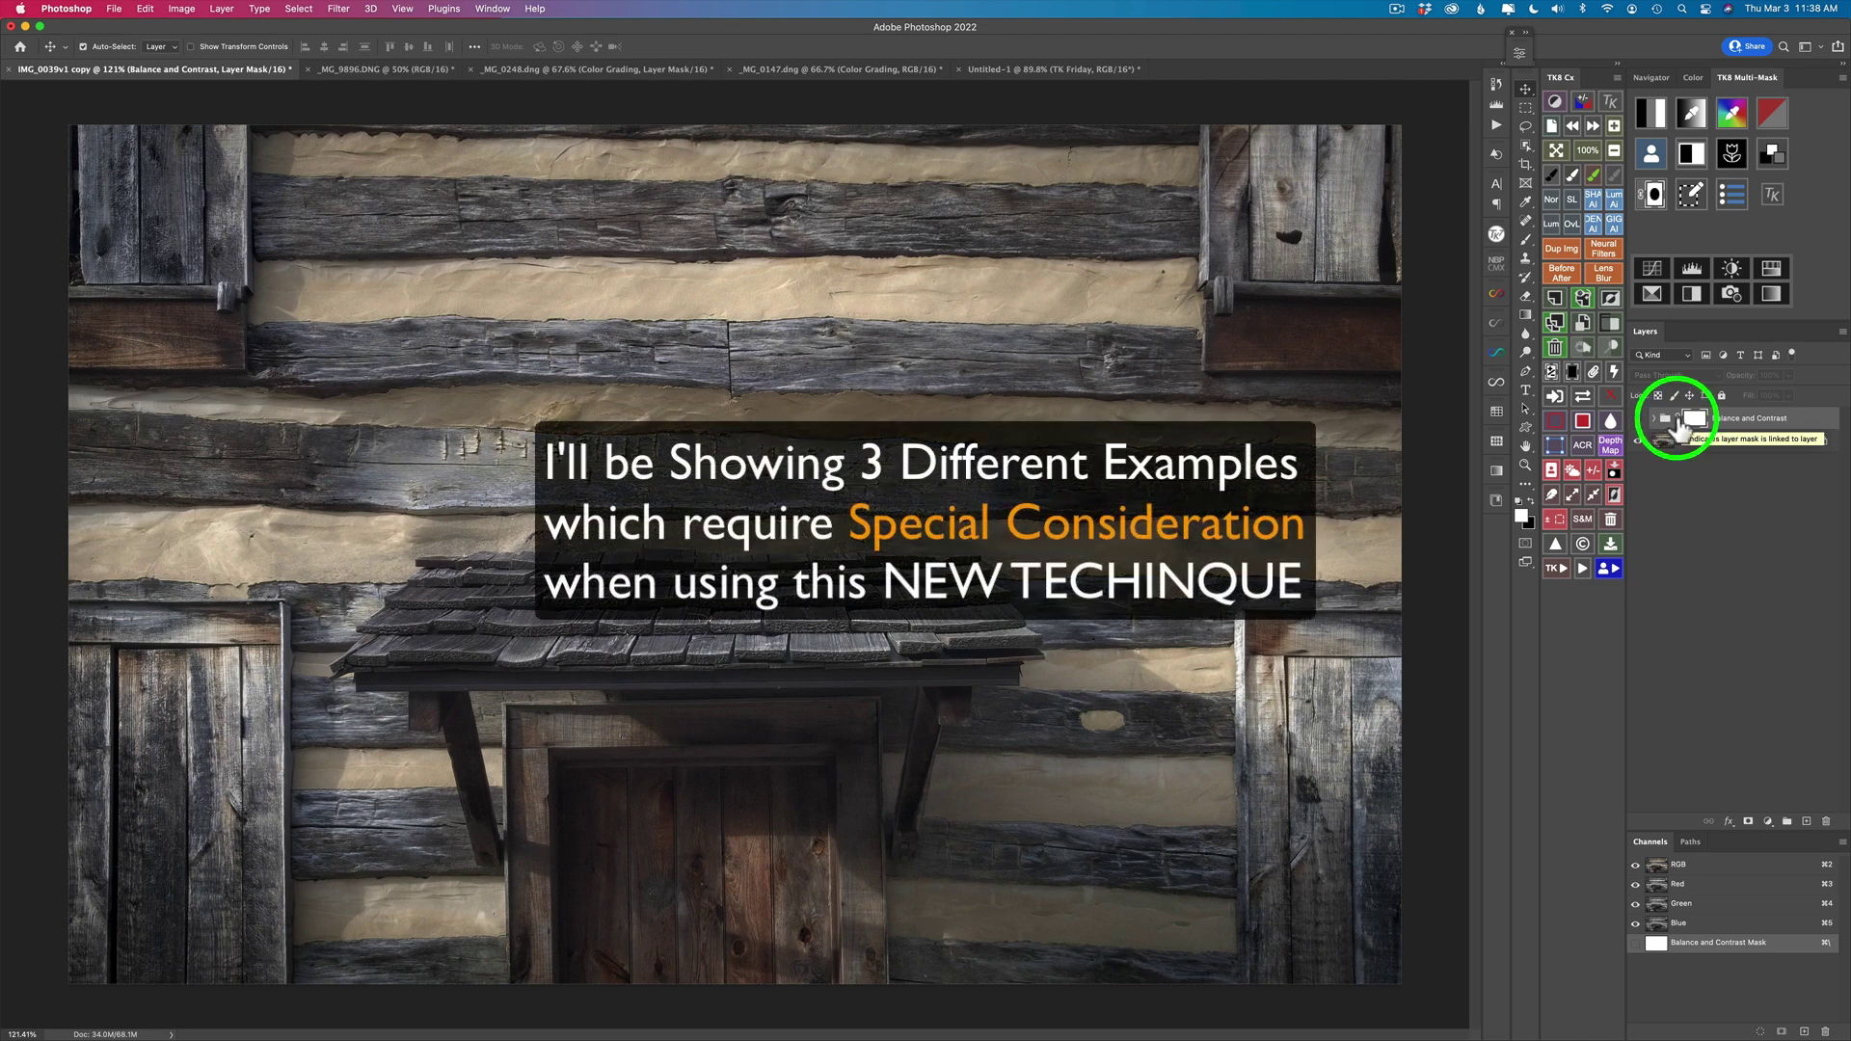
Step: Start a TK8 multi-mask, pick luminosity level 3, and create a masked Color Grading layer
click(1652, 113)
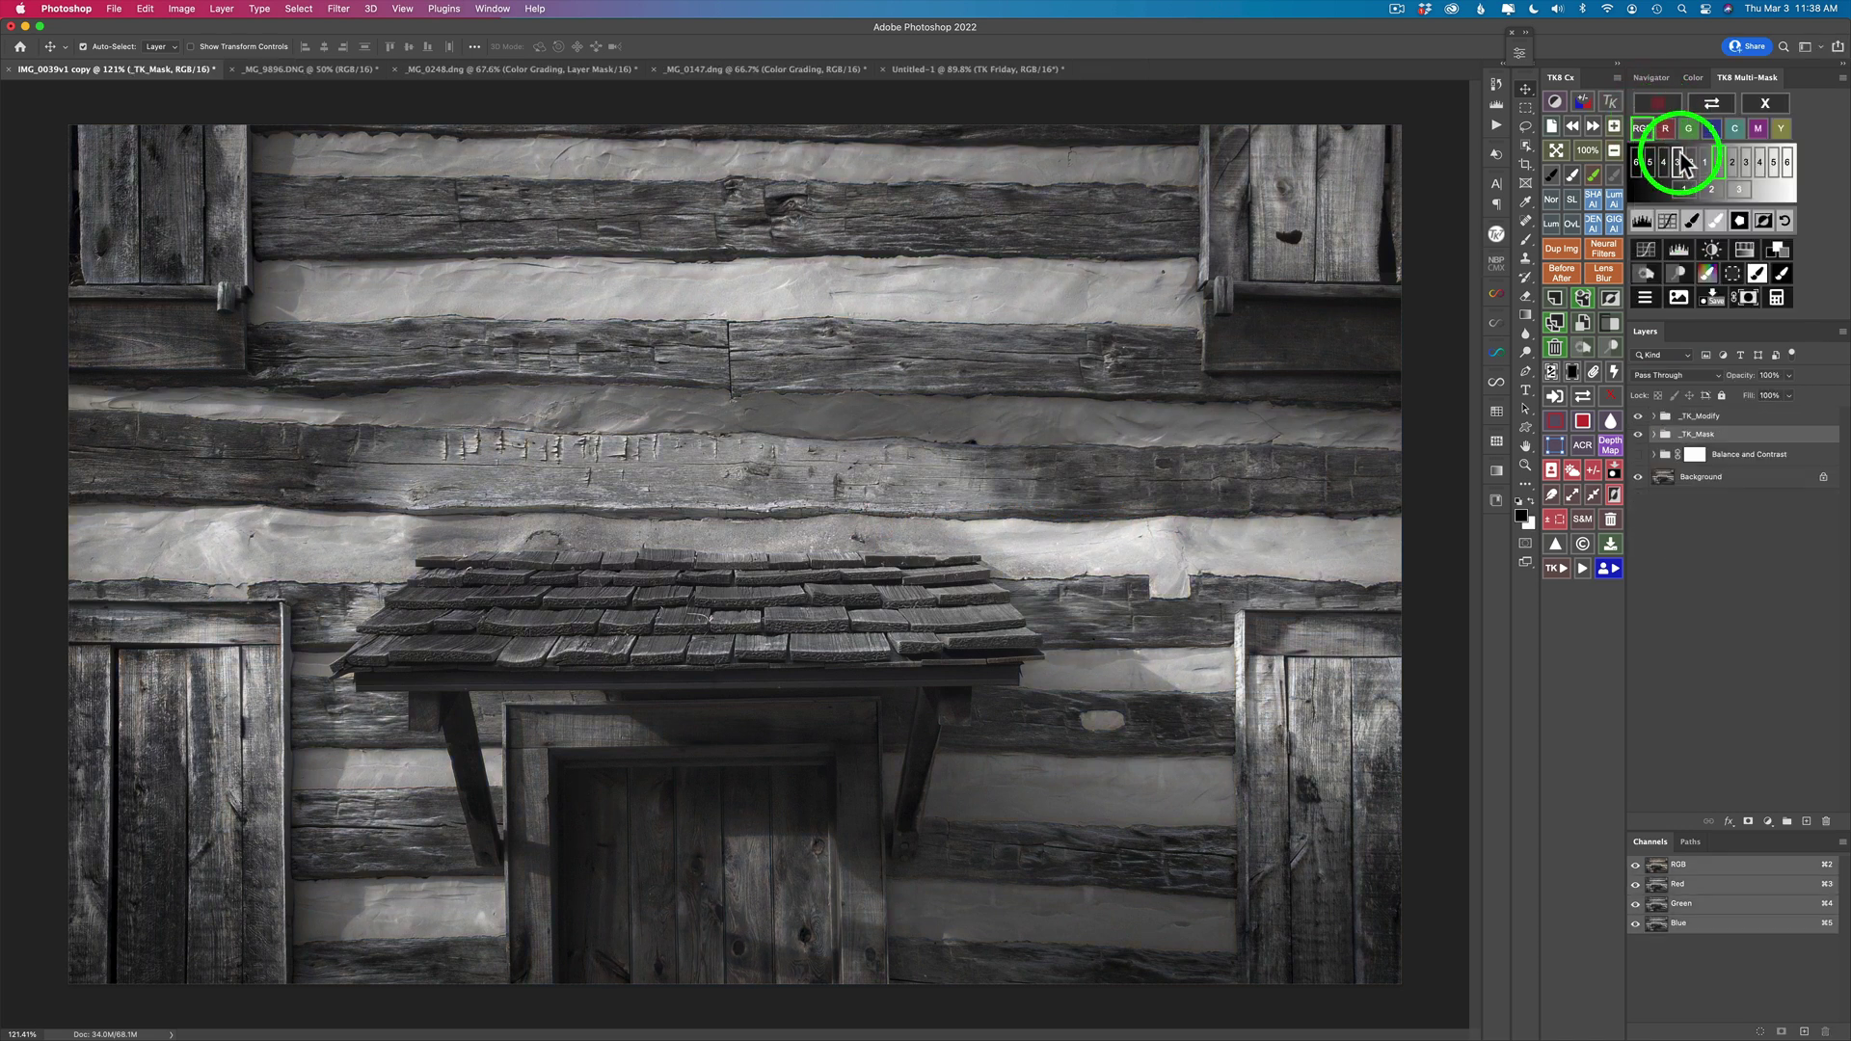
click(1742, 189)
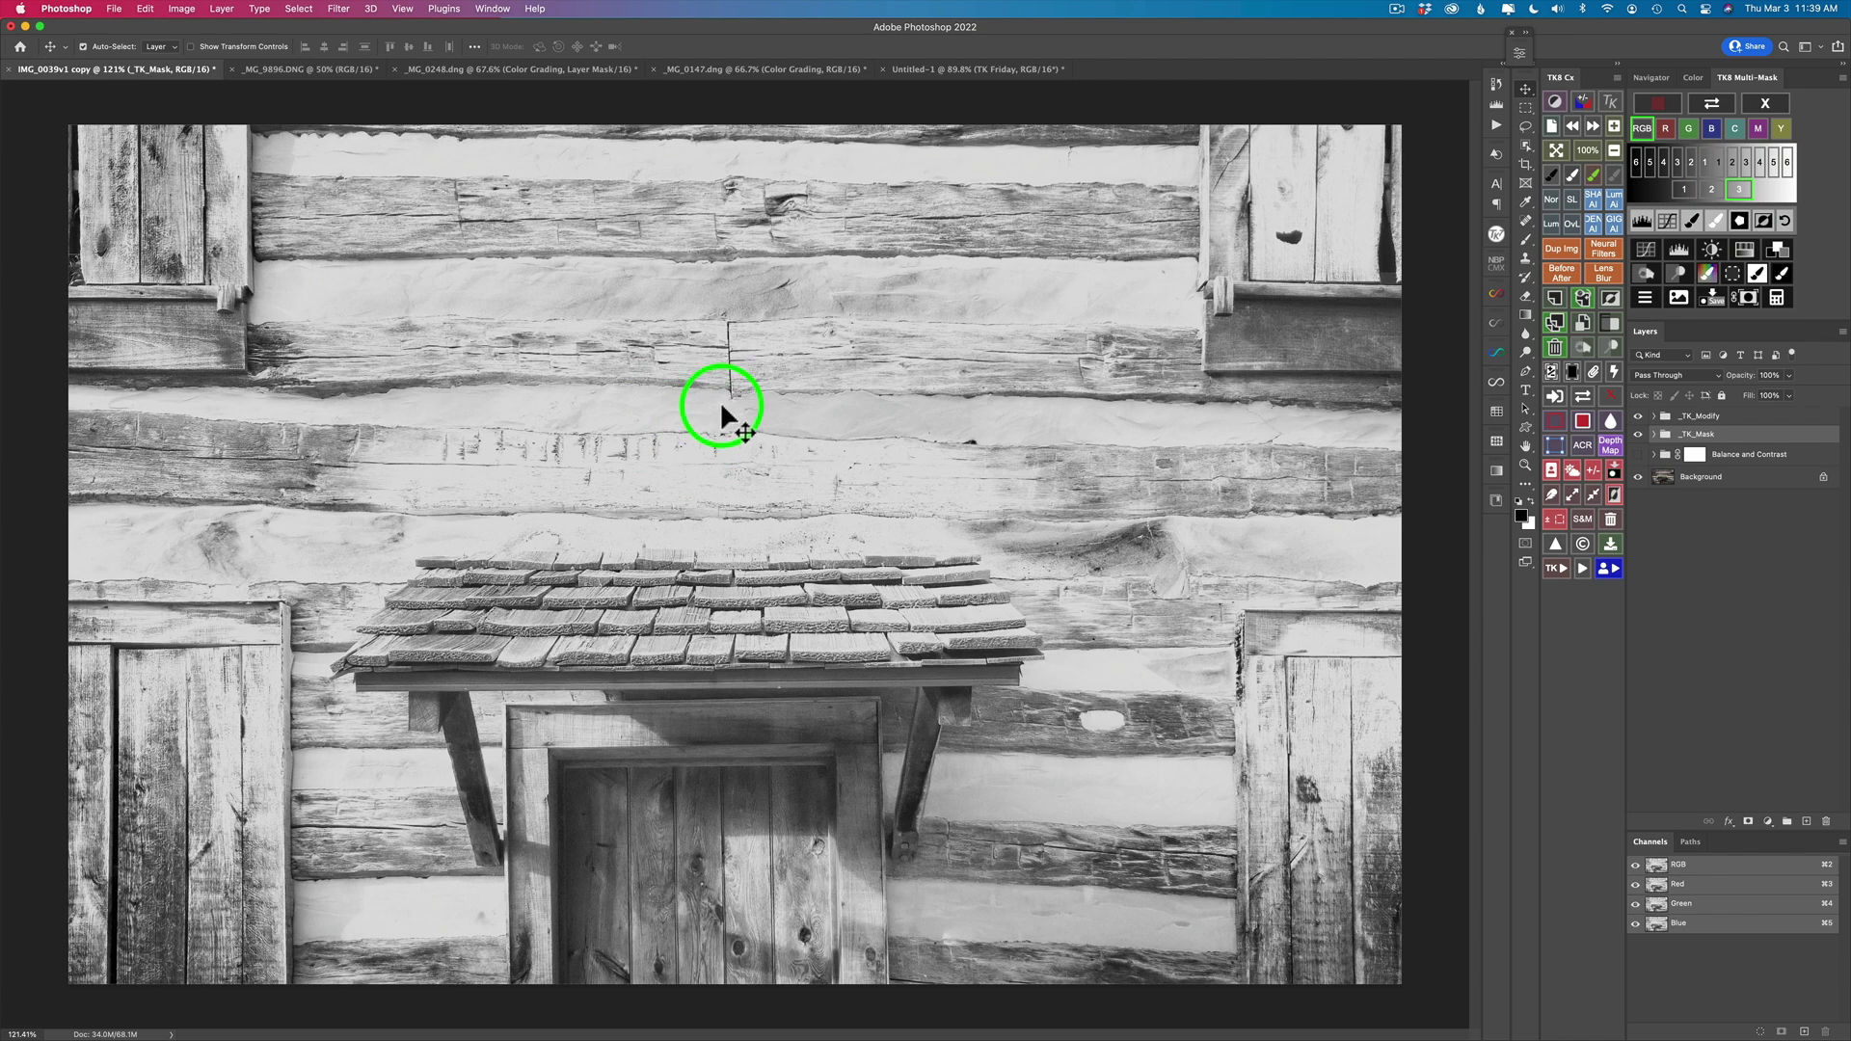
click(1780, 252)
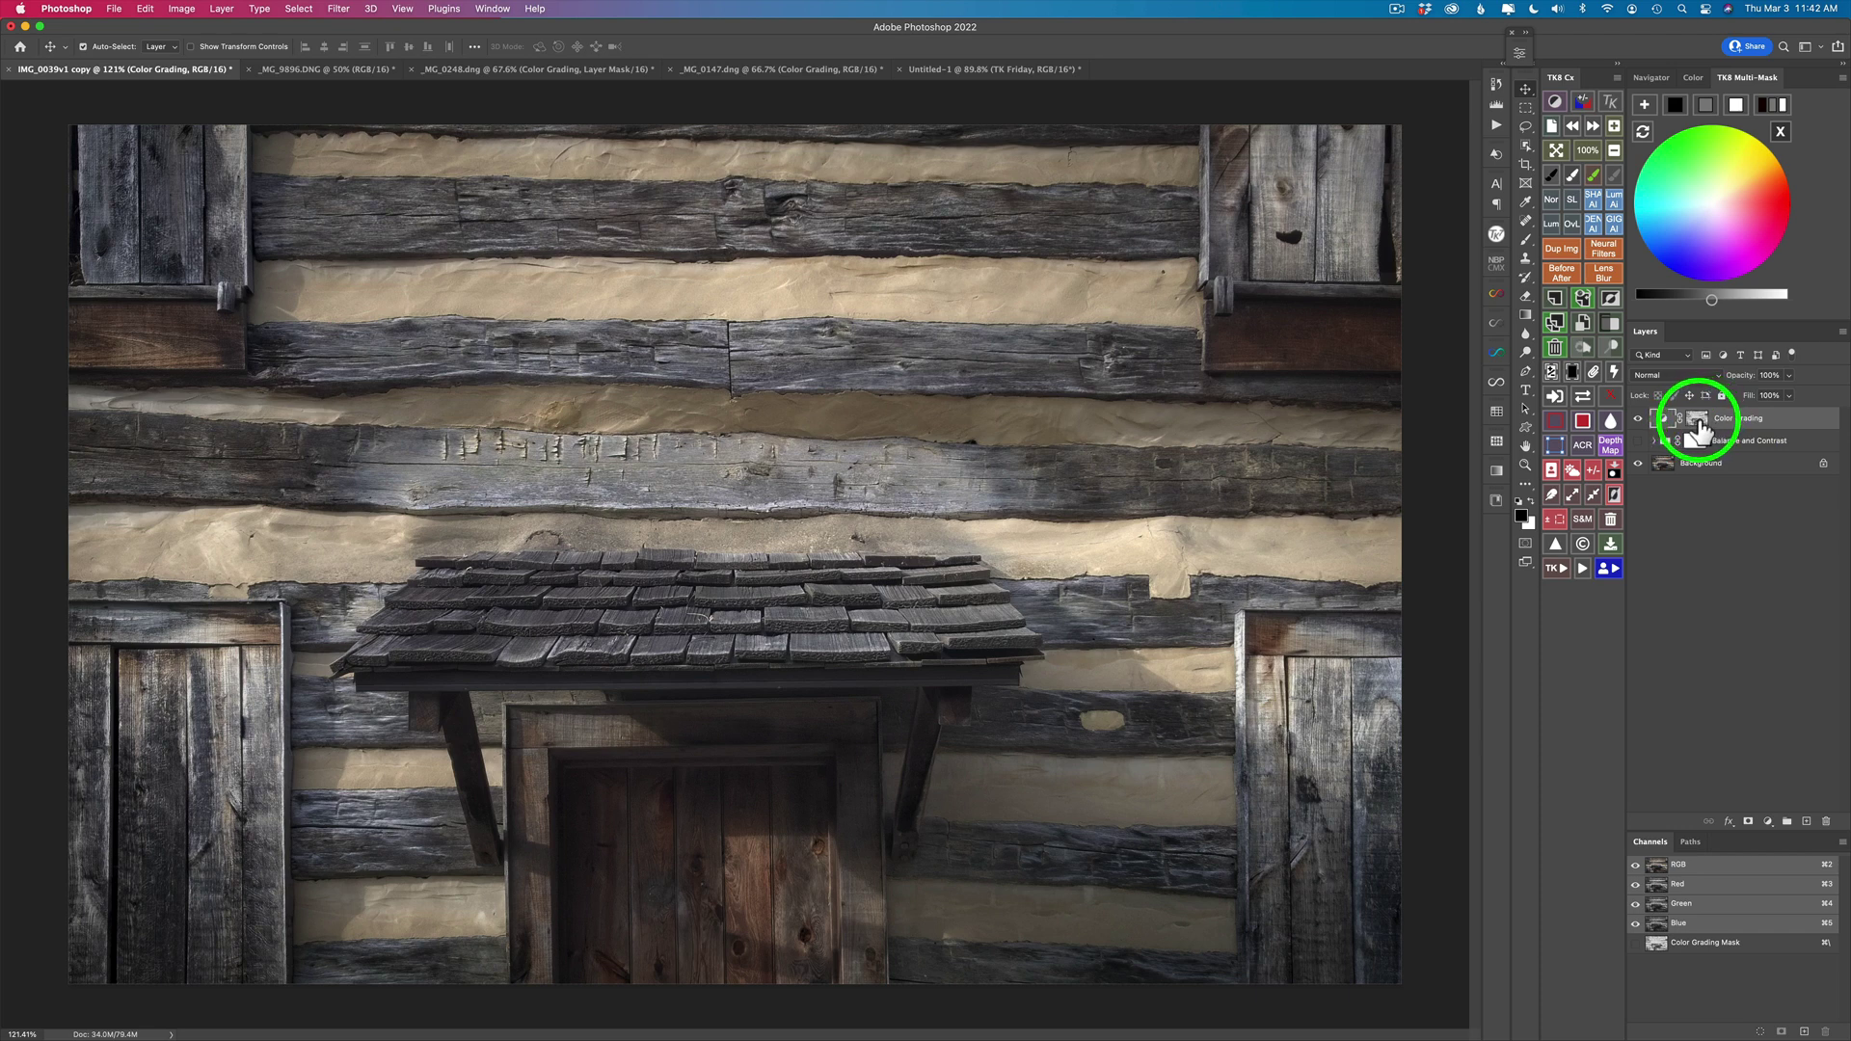
Step: Disable the Color Grading layer's mask and add a _Live Clipping layer via TK8
click(1613, 396)
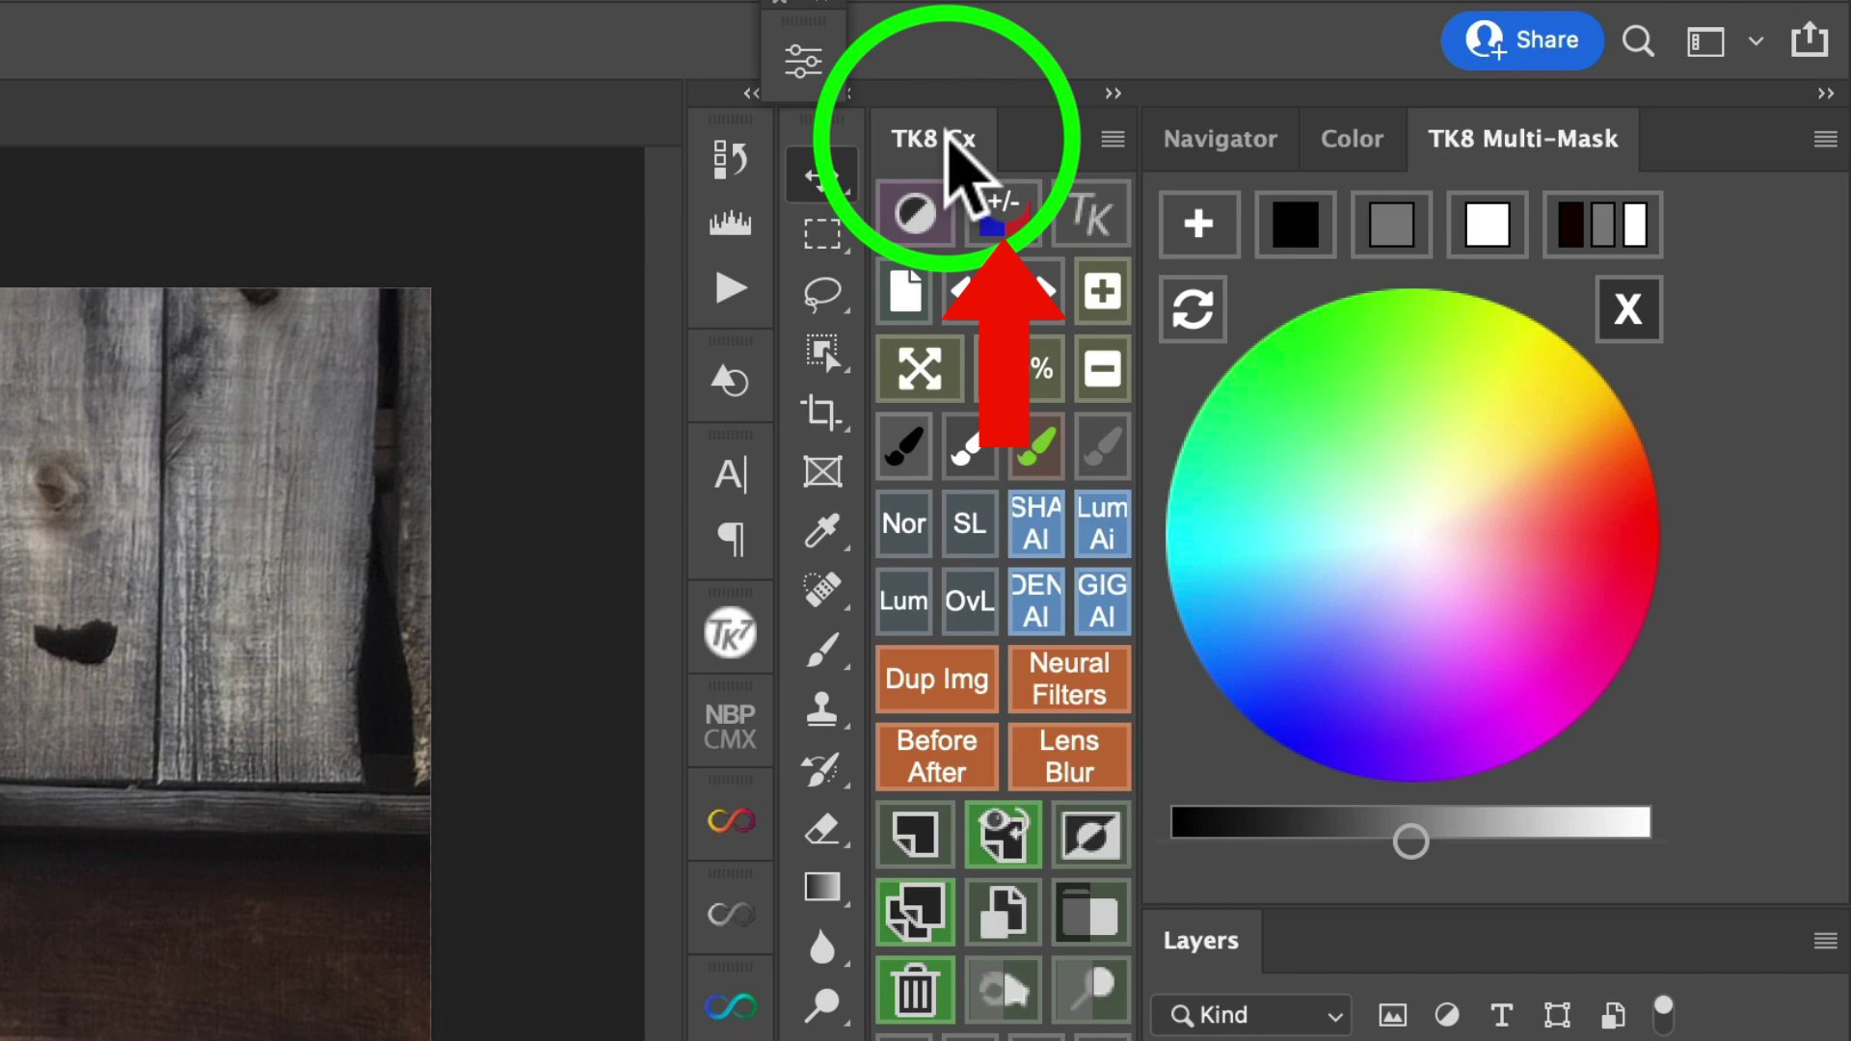
click(1005, 214)
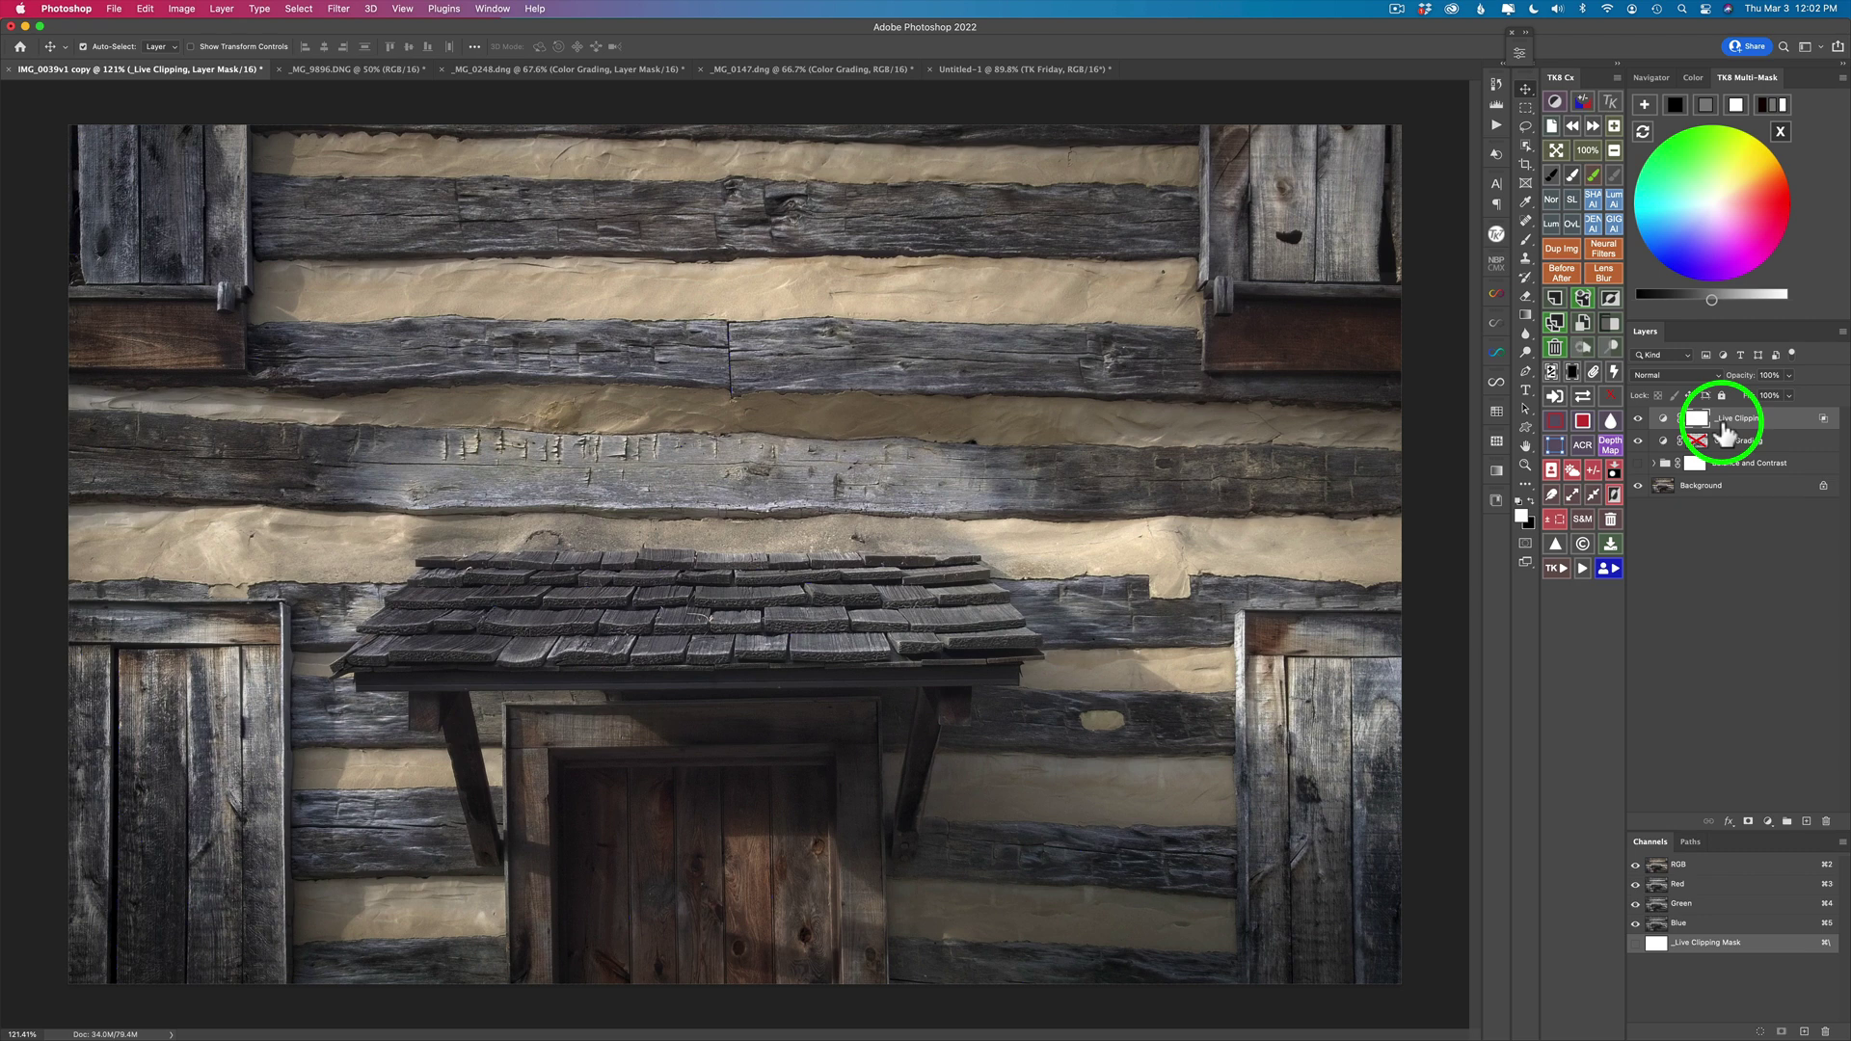
Step: Re-create the _Live Clipping layer, select Color Grading, and choose white as the mask target
click(1584, 102)
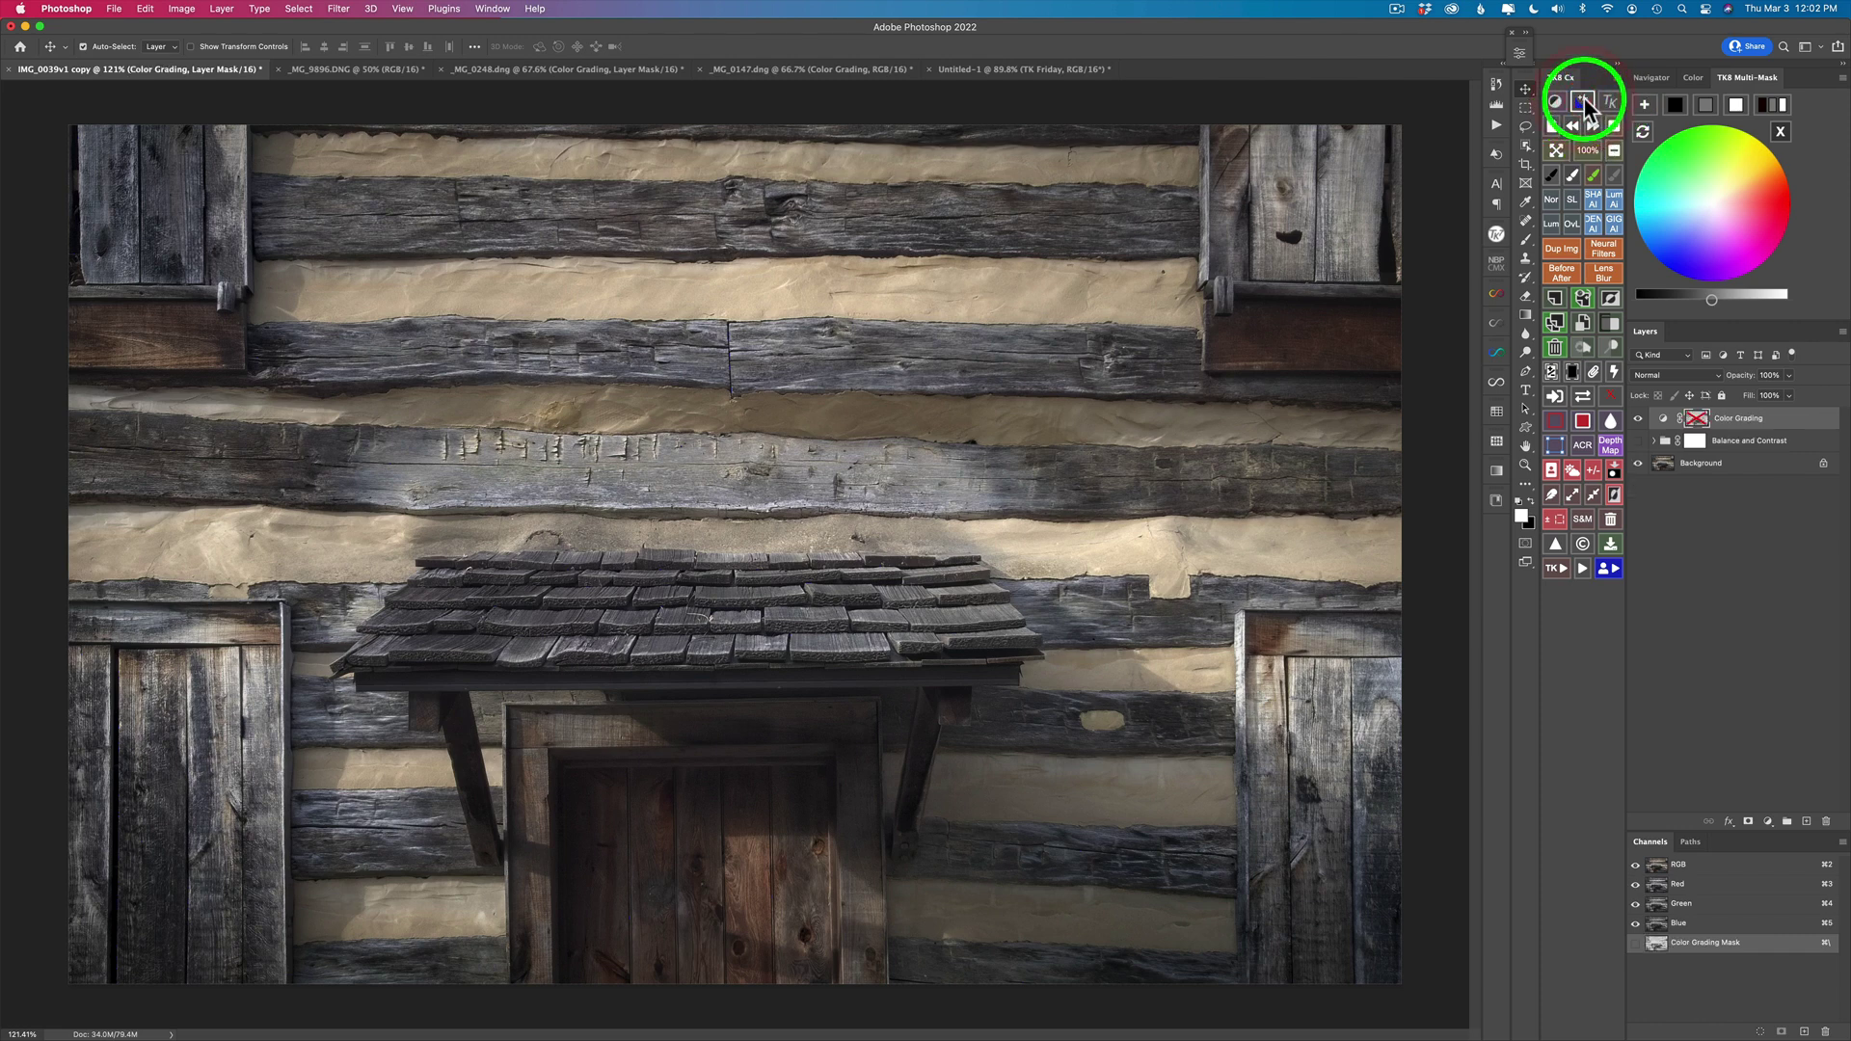
click(1584, 101)
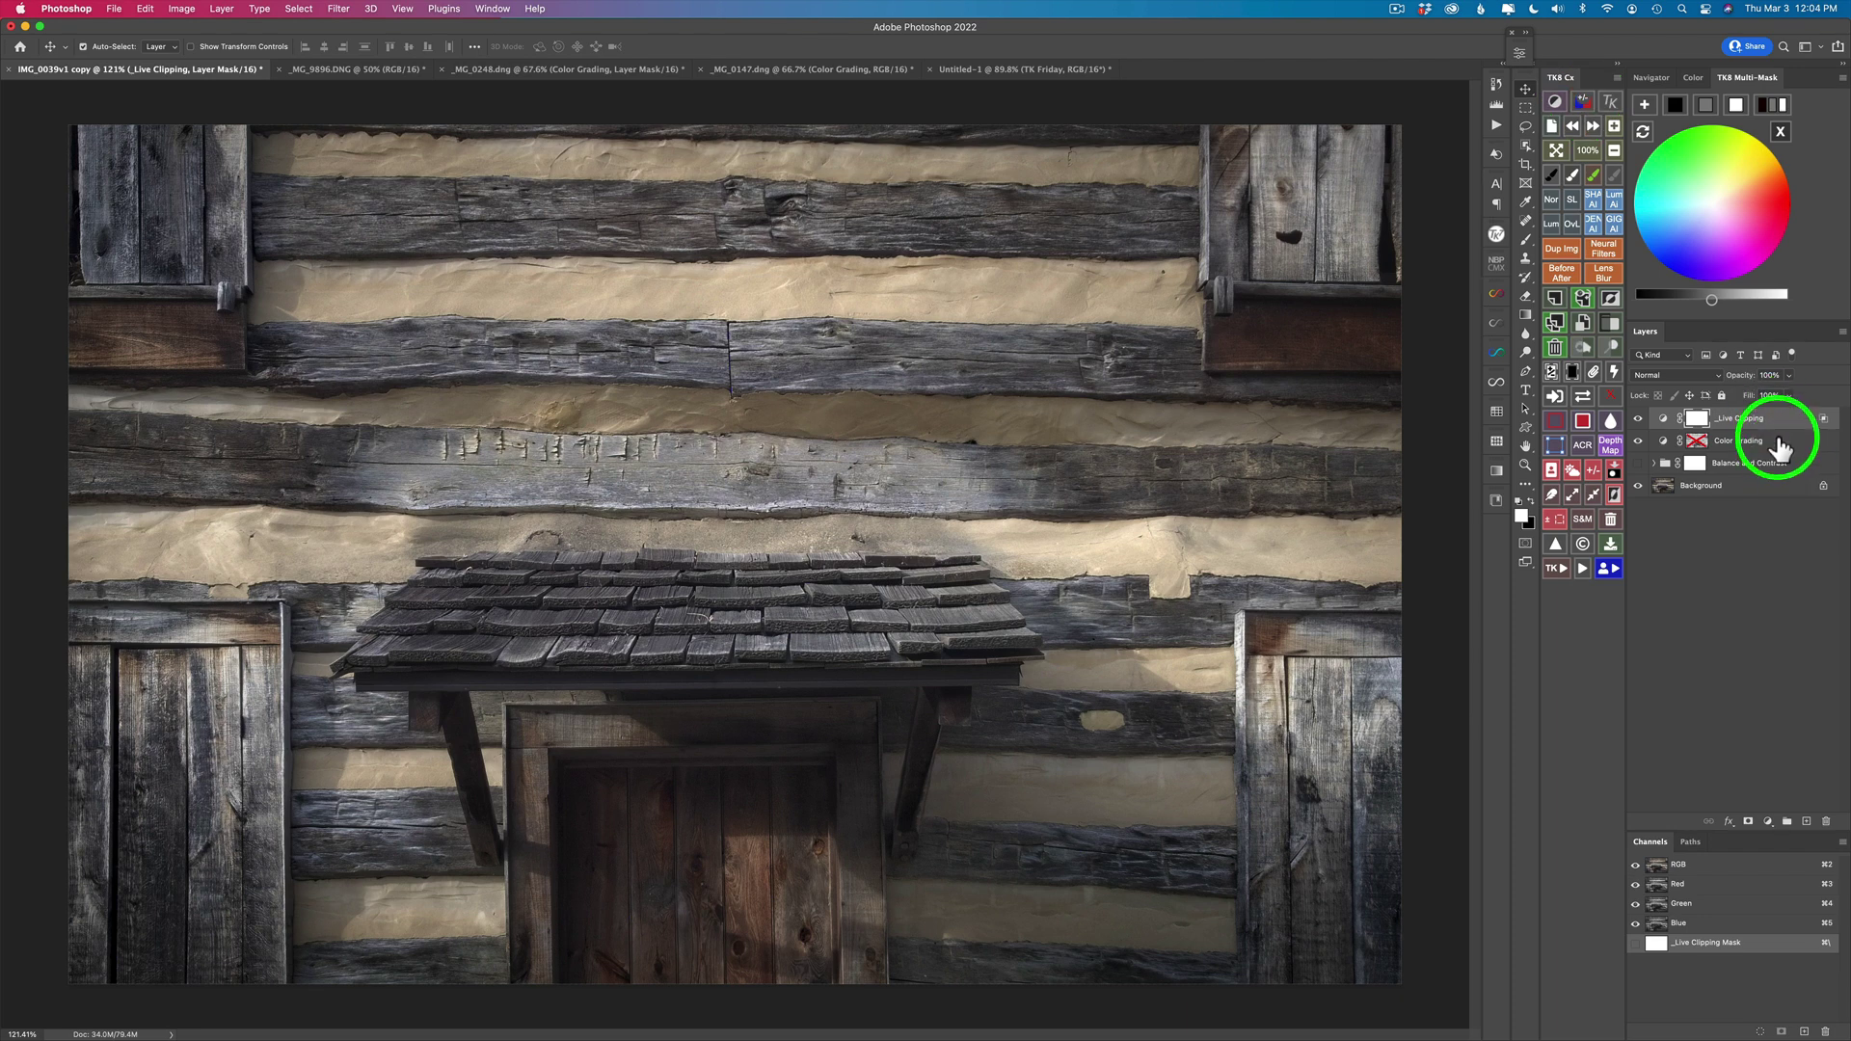
click(1779, 446)
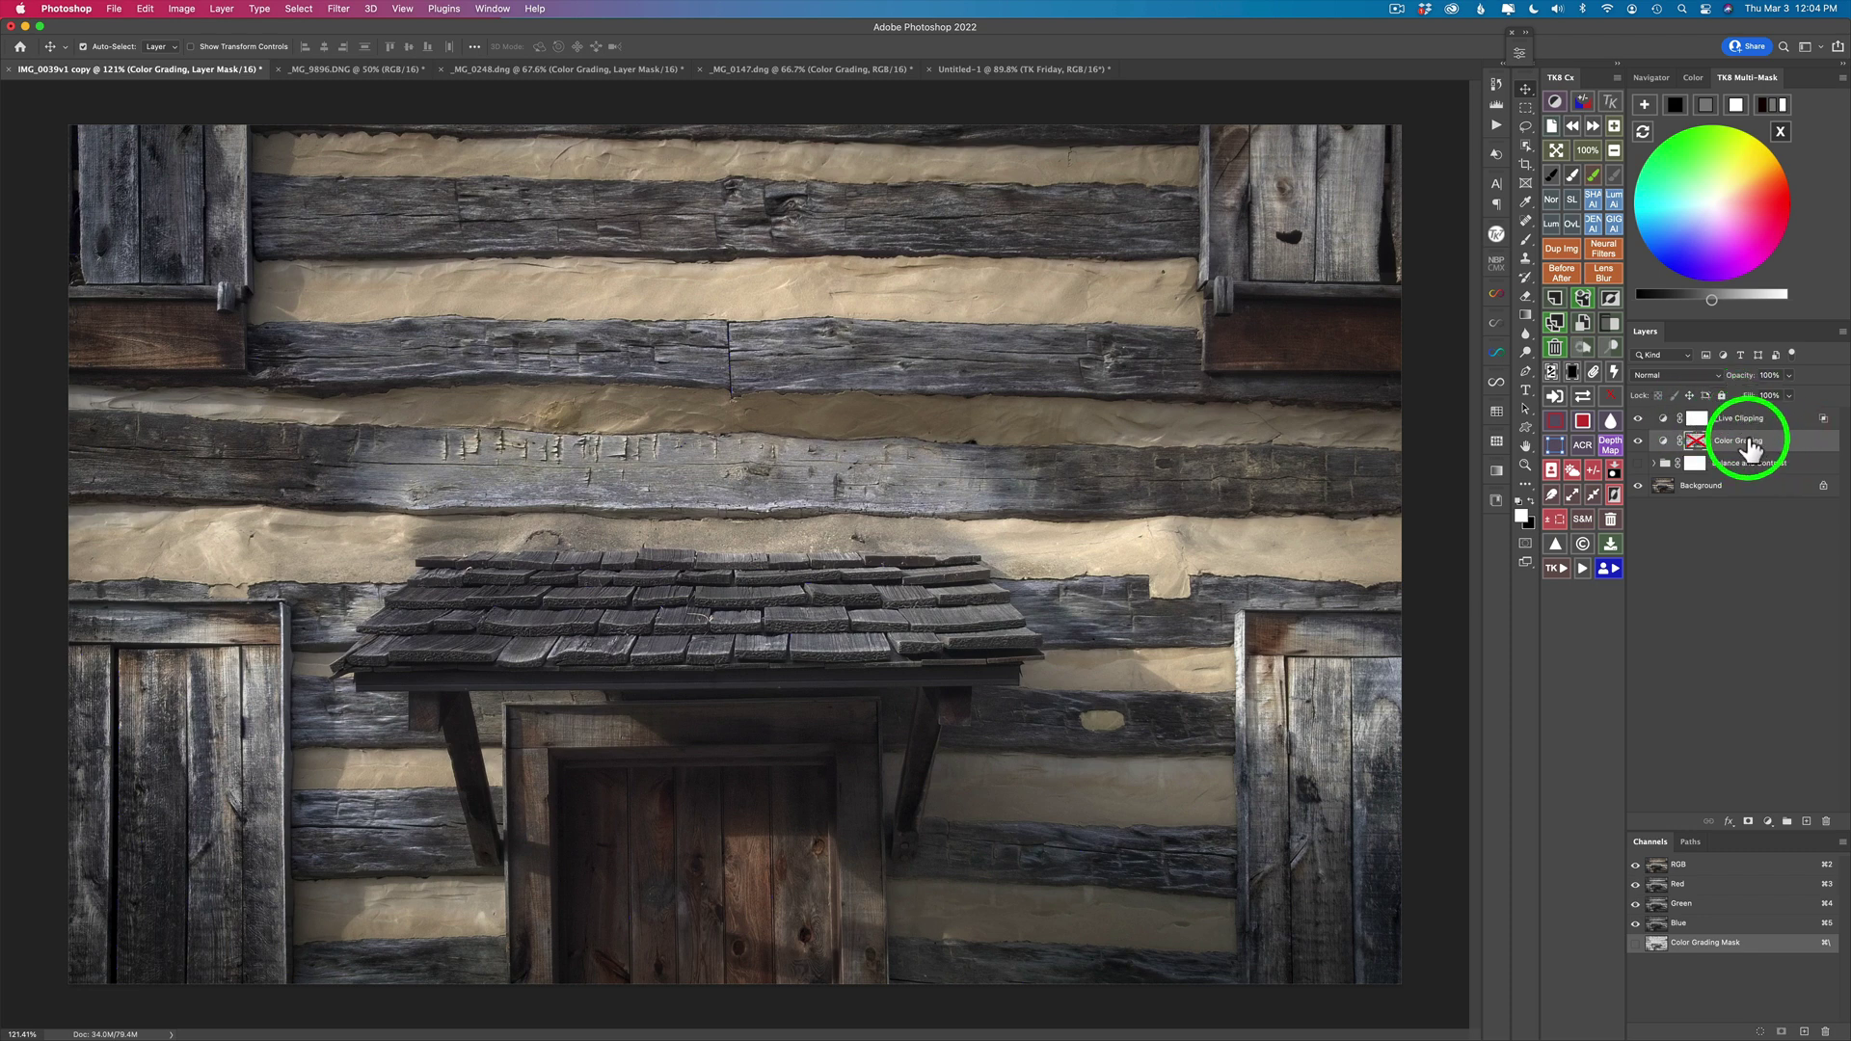
click(1739, 102)
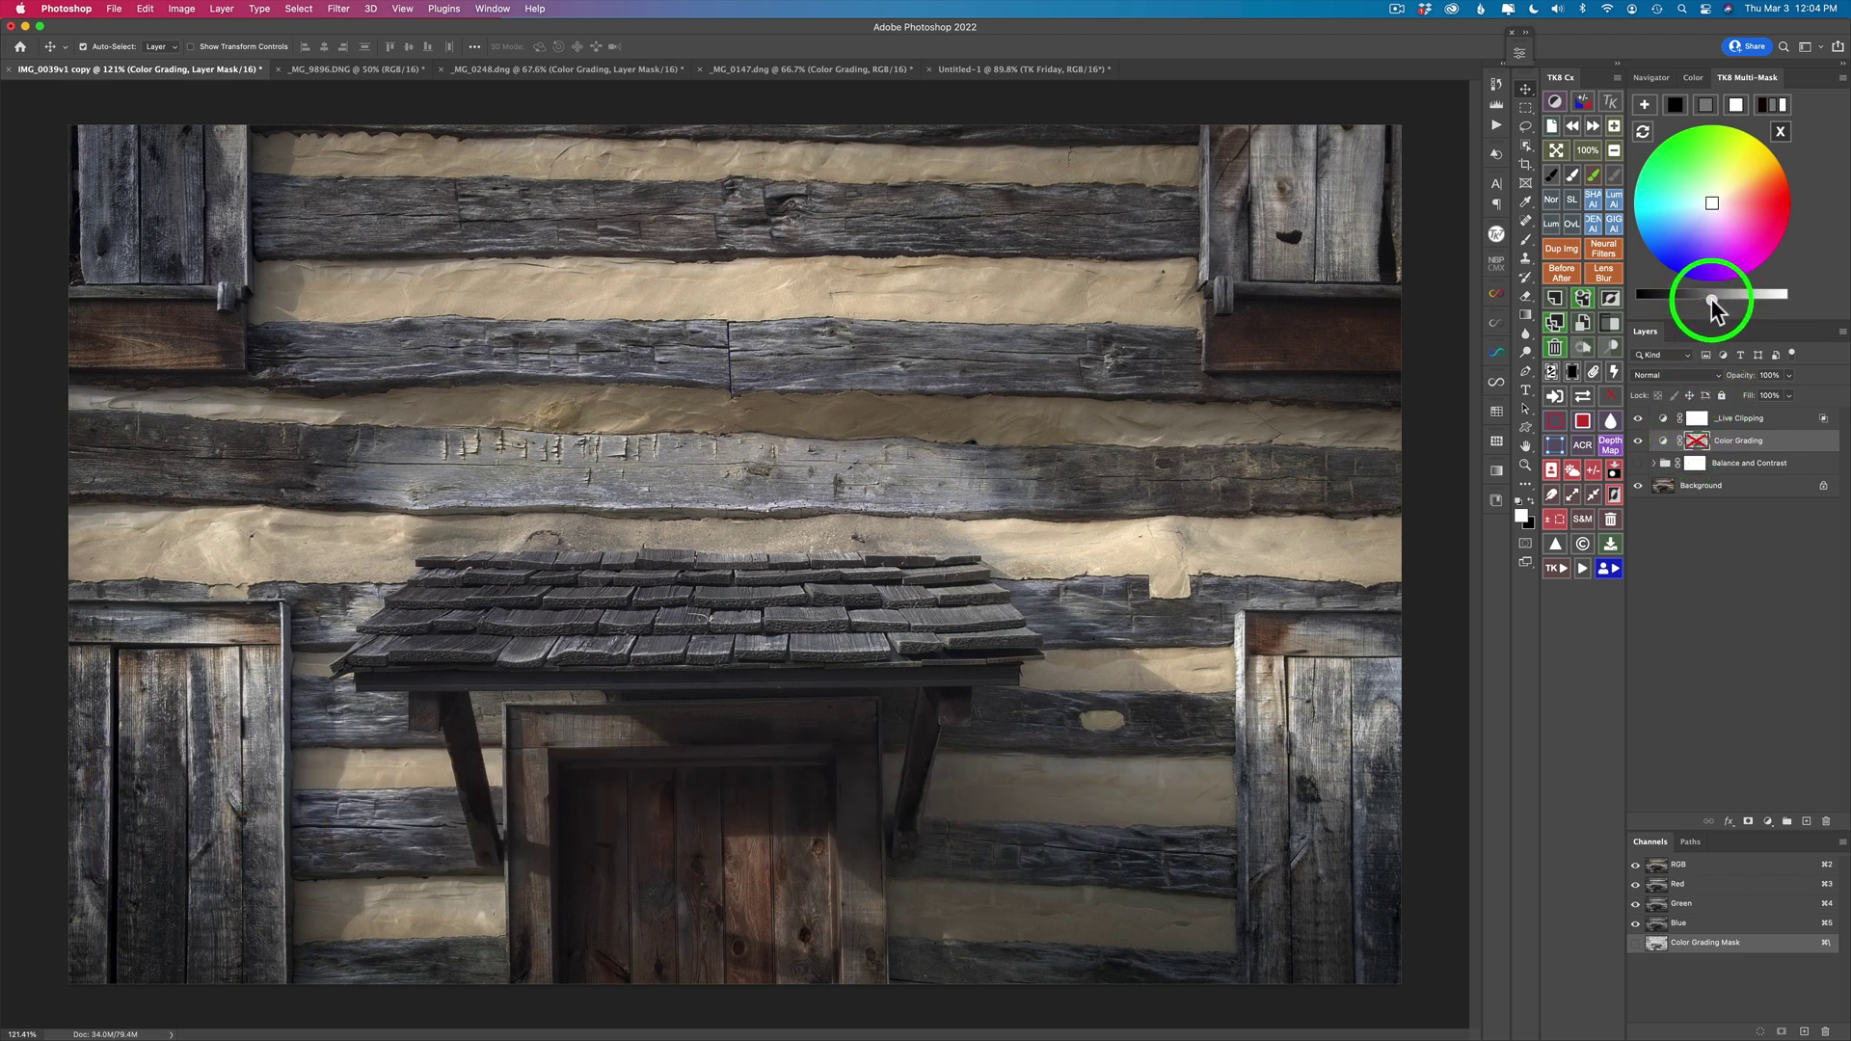
Step: Adjust the white-target mask brightness level, ending at its maximum
click(1769, 300)
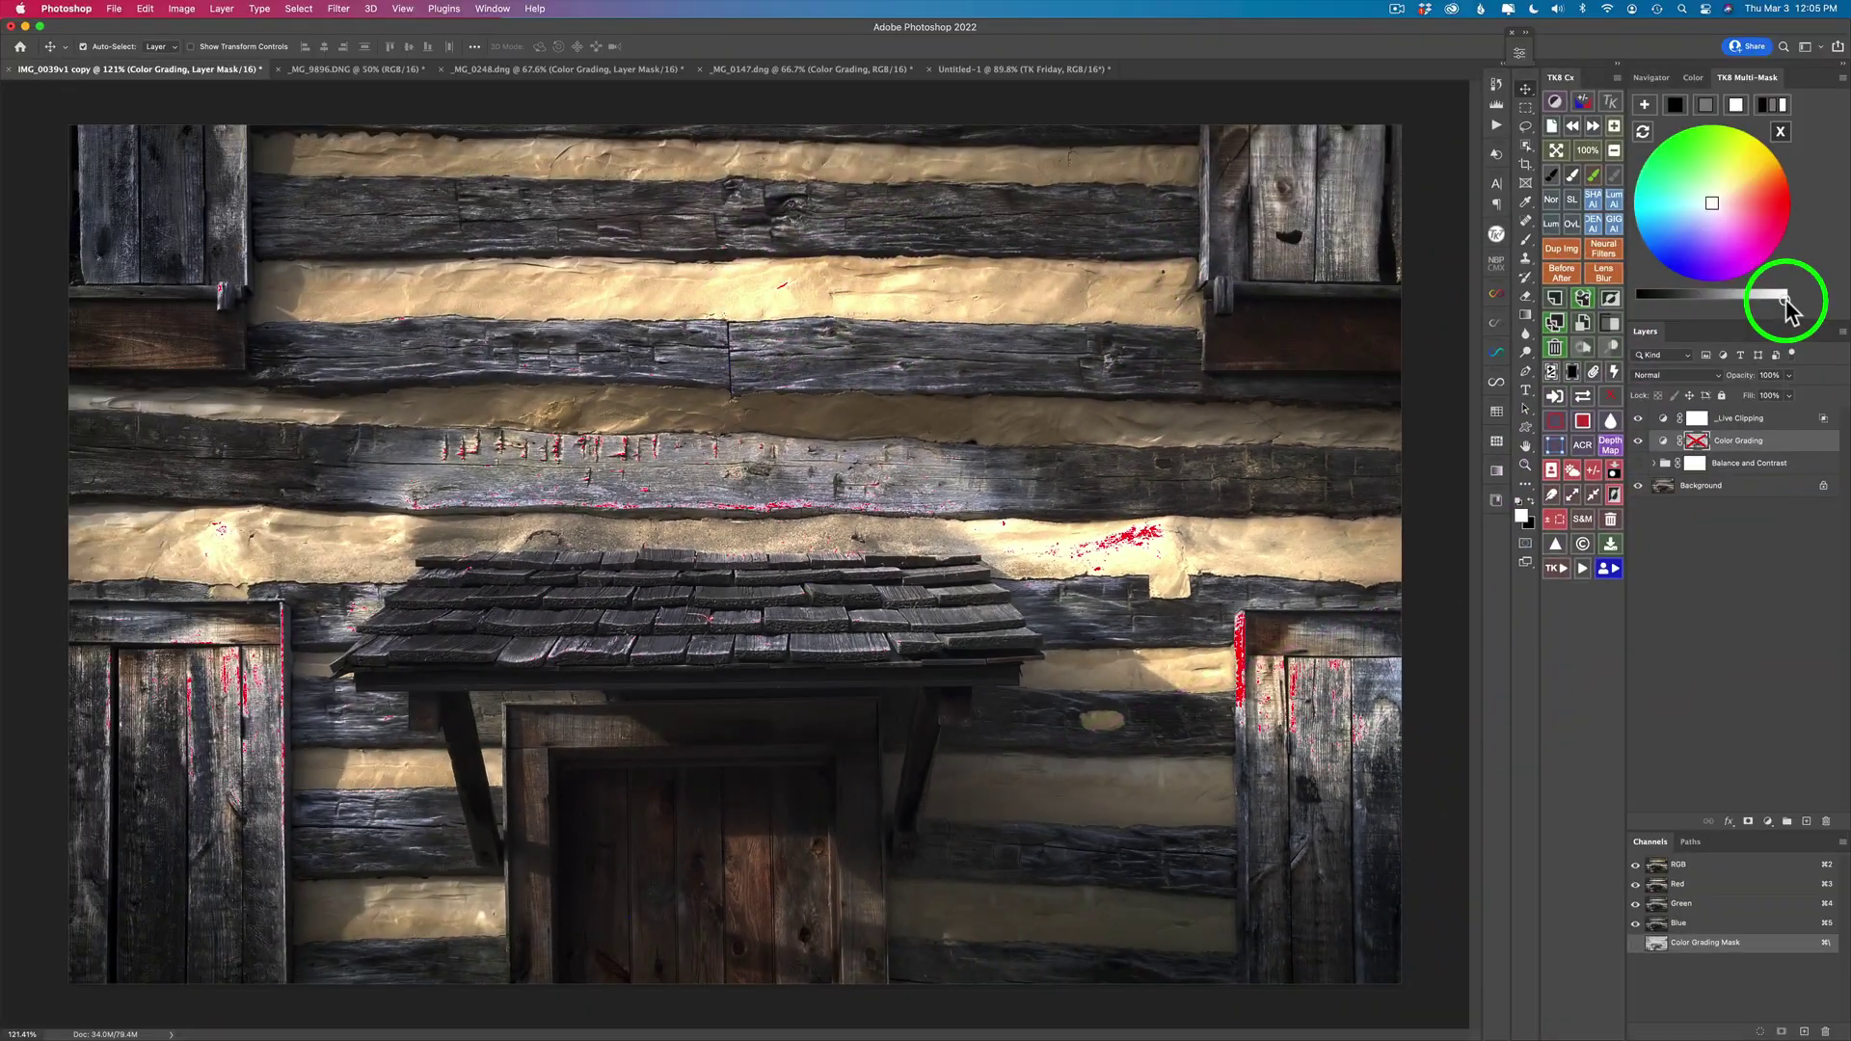
drag(1784, 301, 1732, 303)
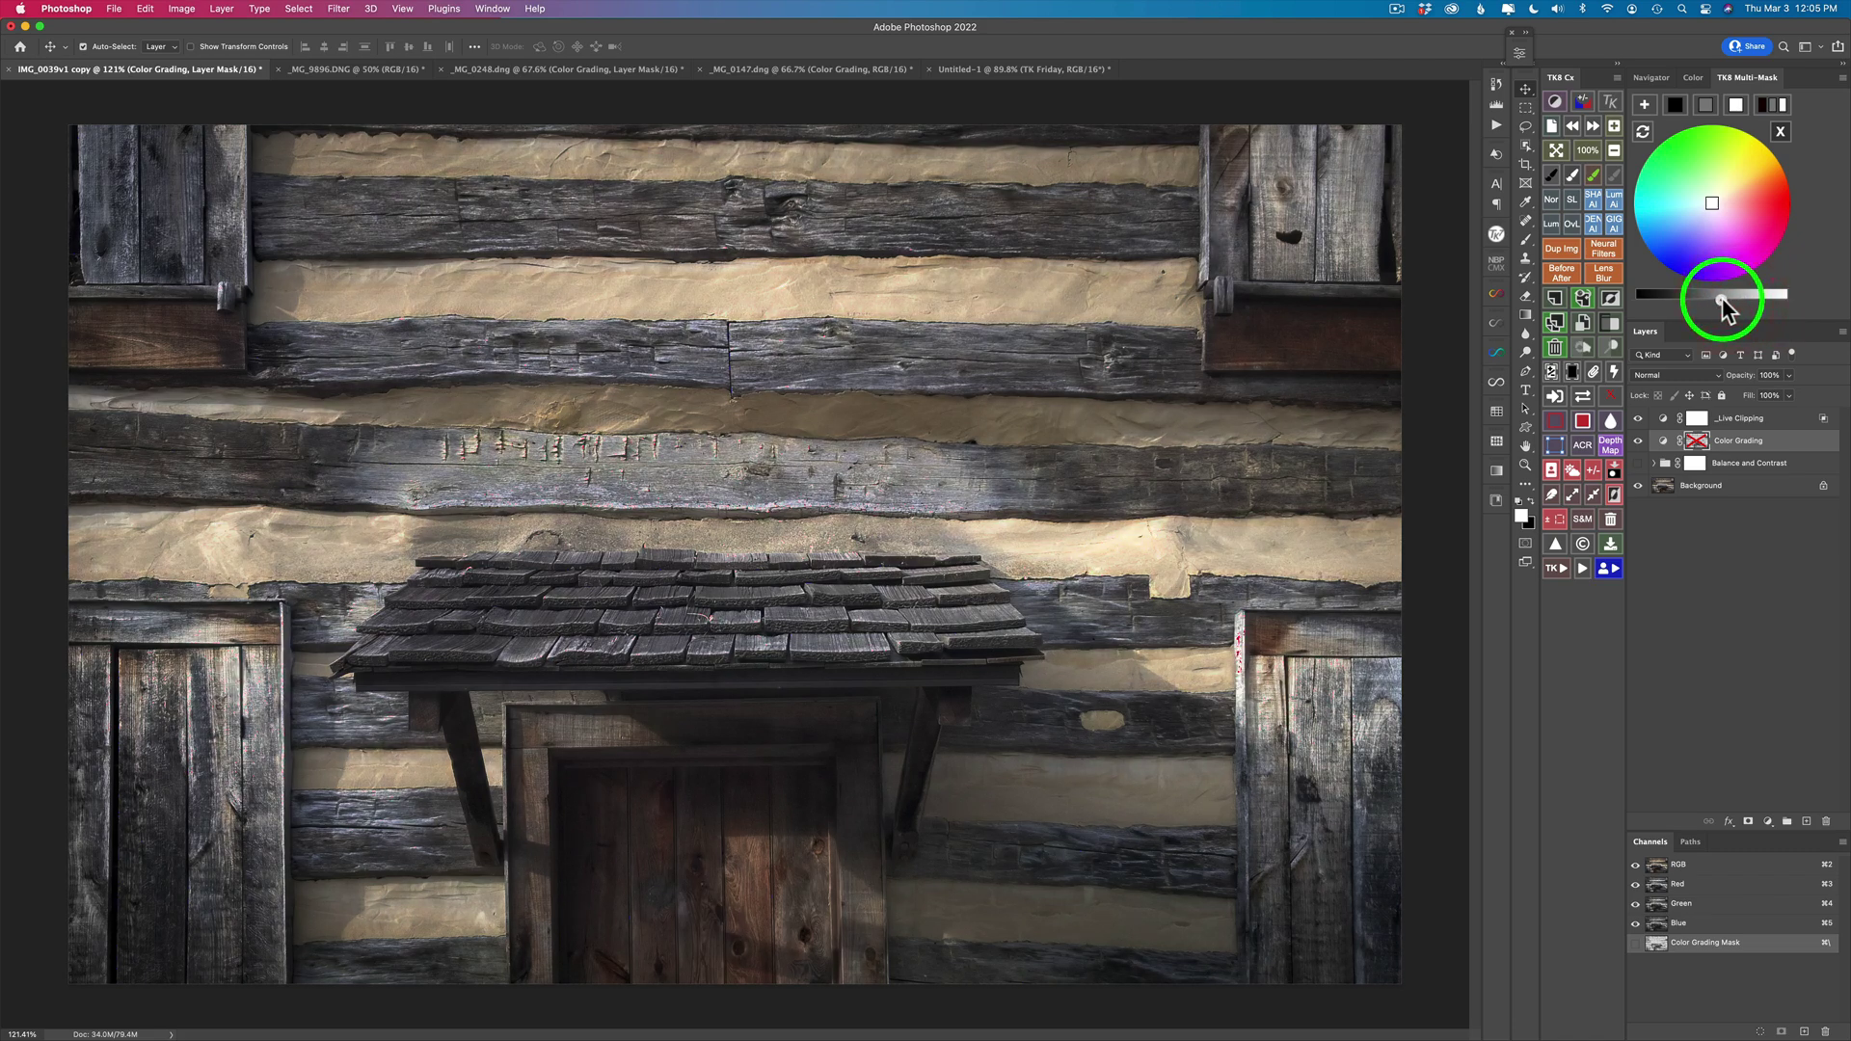
click(1722, 299)
drag(1721, 300, 1788, 300)
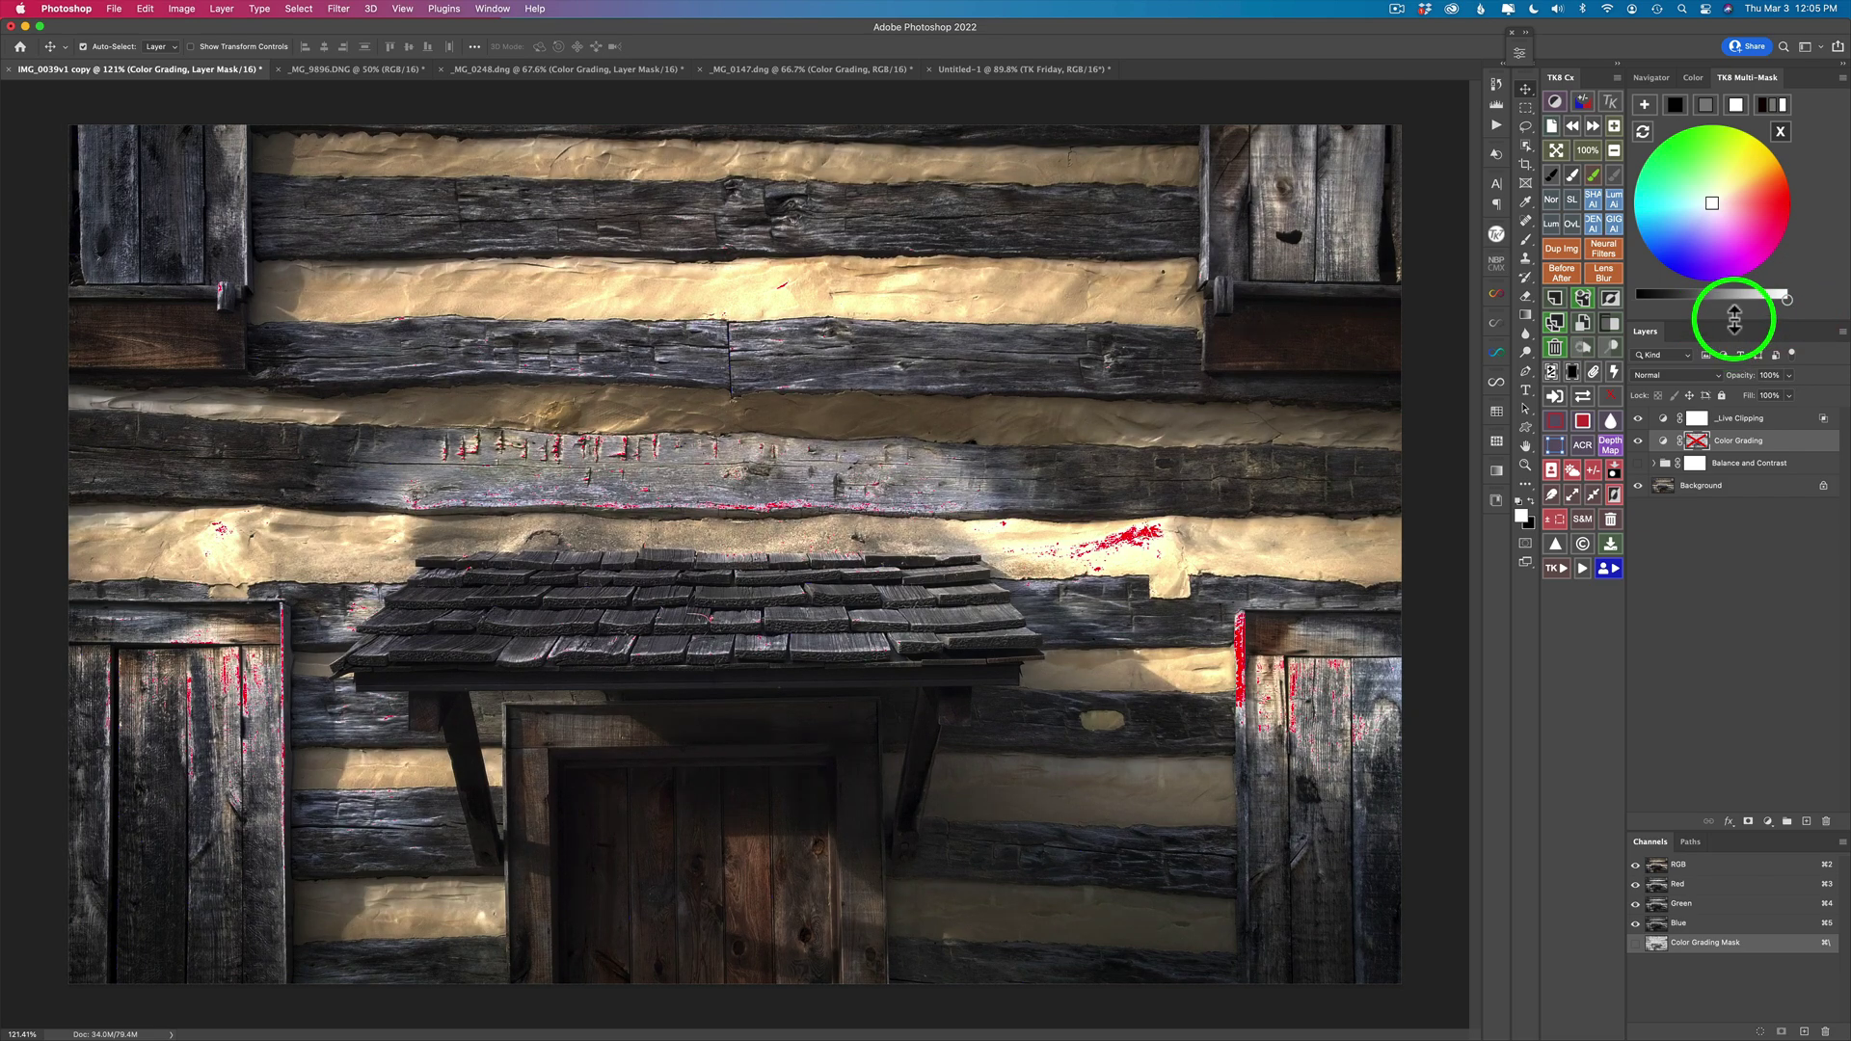
Step: Switch the mask target to black and lower the level to preview dark logs in blue
click(1676, 106)
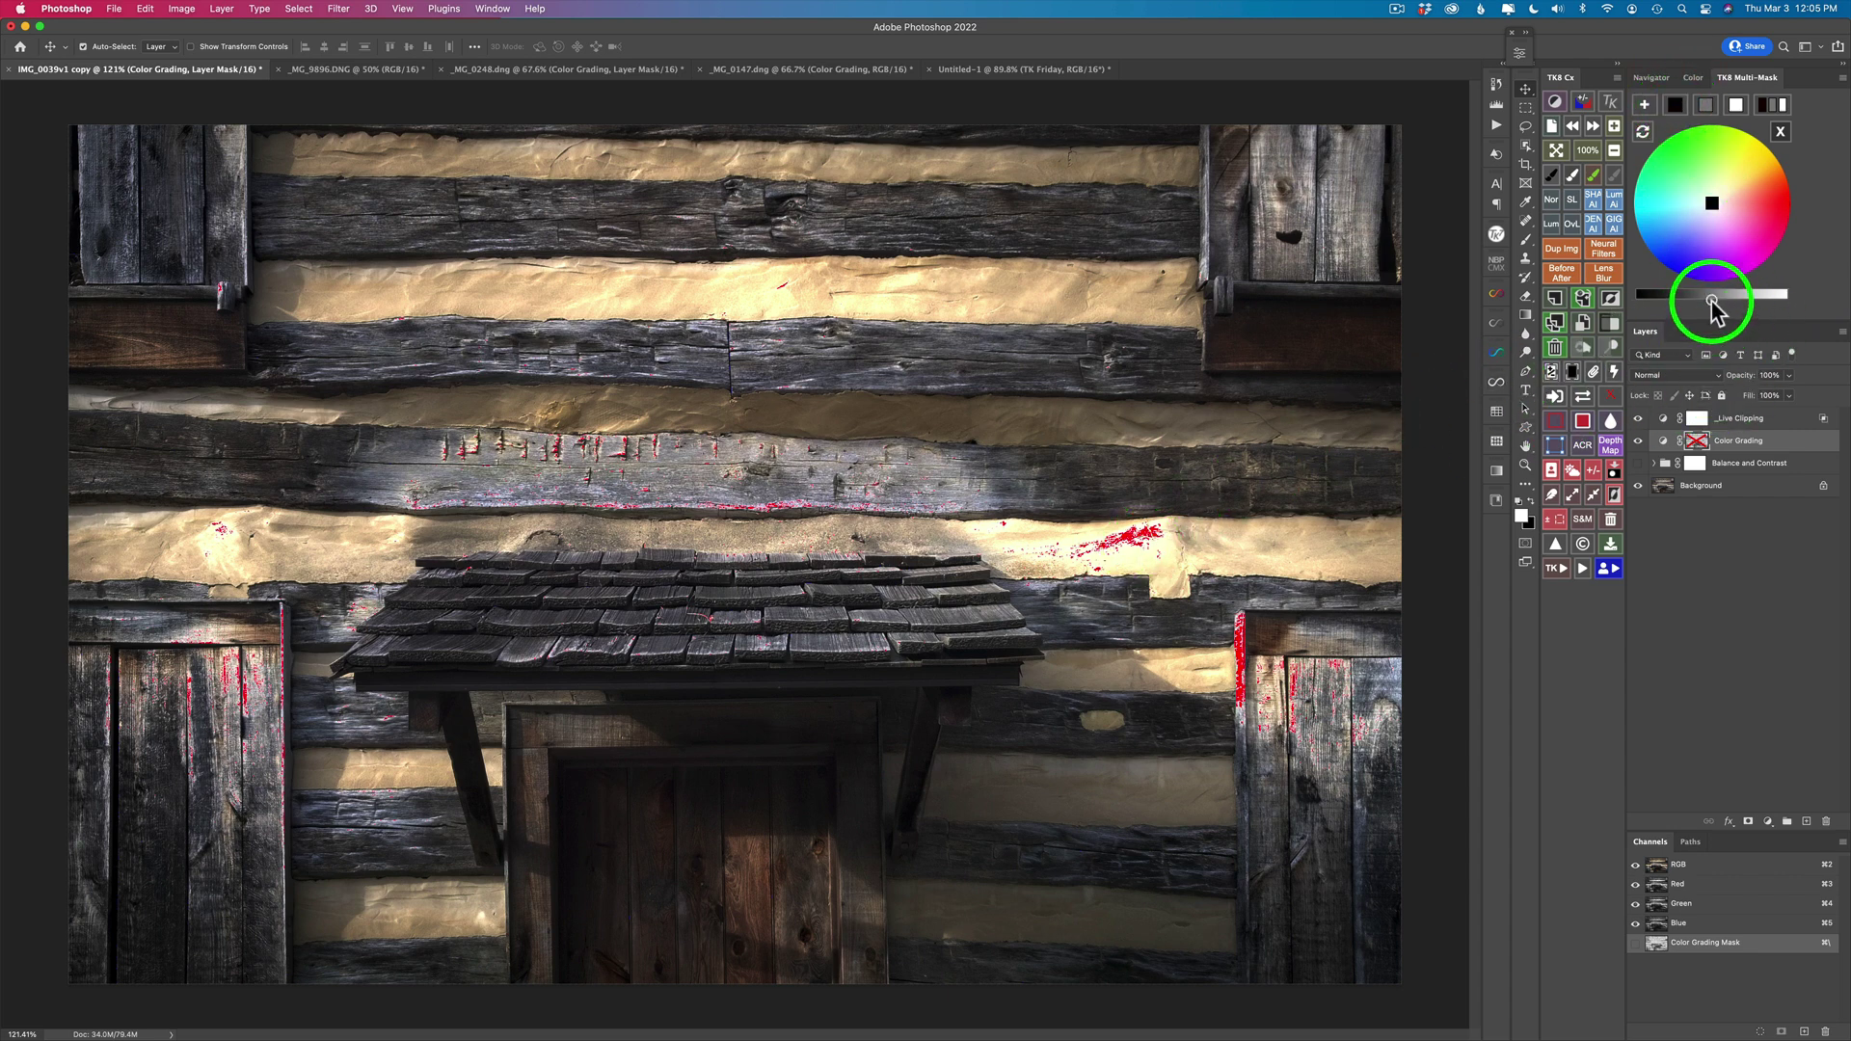
drag(1712, 302, 1634, 302)
mouse_move(1634, 301)
mouse_down()
mouse_move(1679, 303)
mouse_move(1640, 302)
mouse_up()
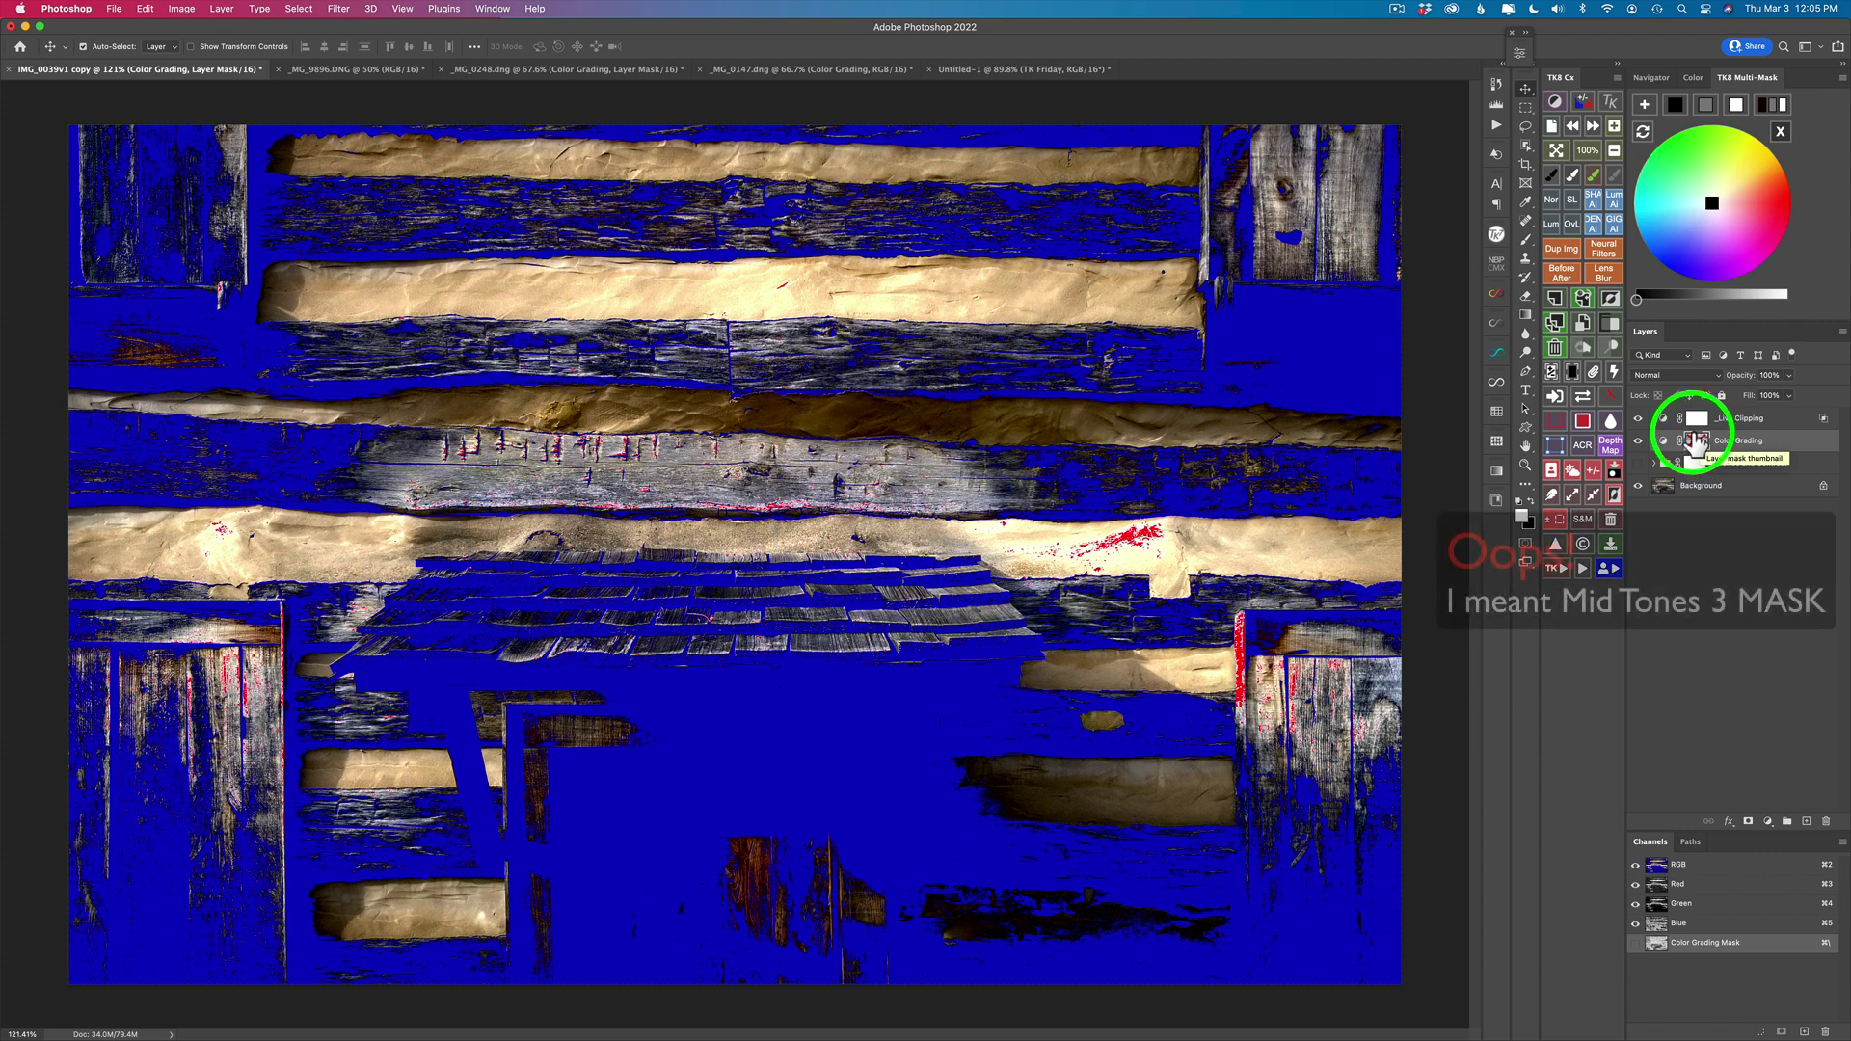
Step: Apply the Mid Tones 3 mask and reset all three Color Grading wheels at once
click(1611, 398)
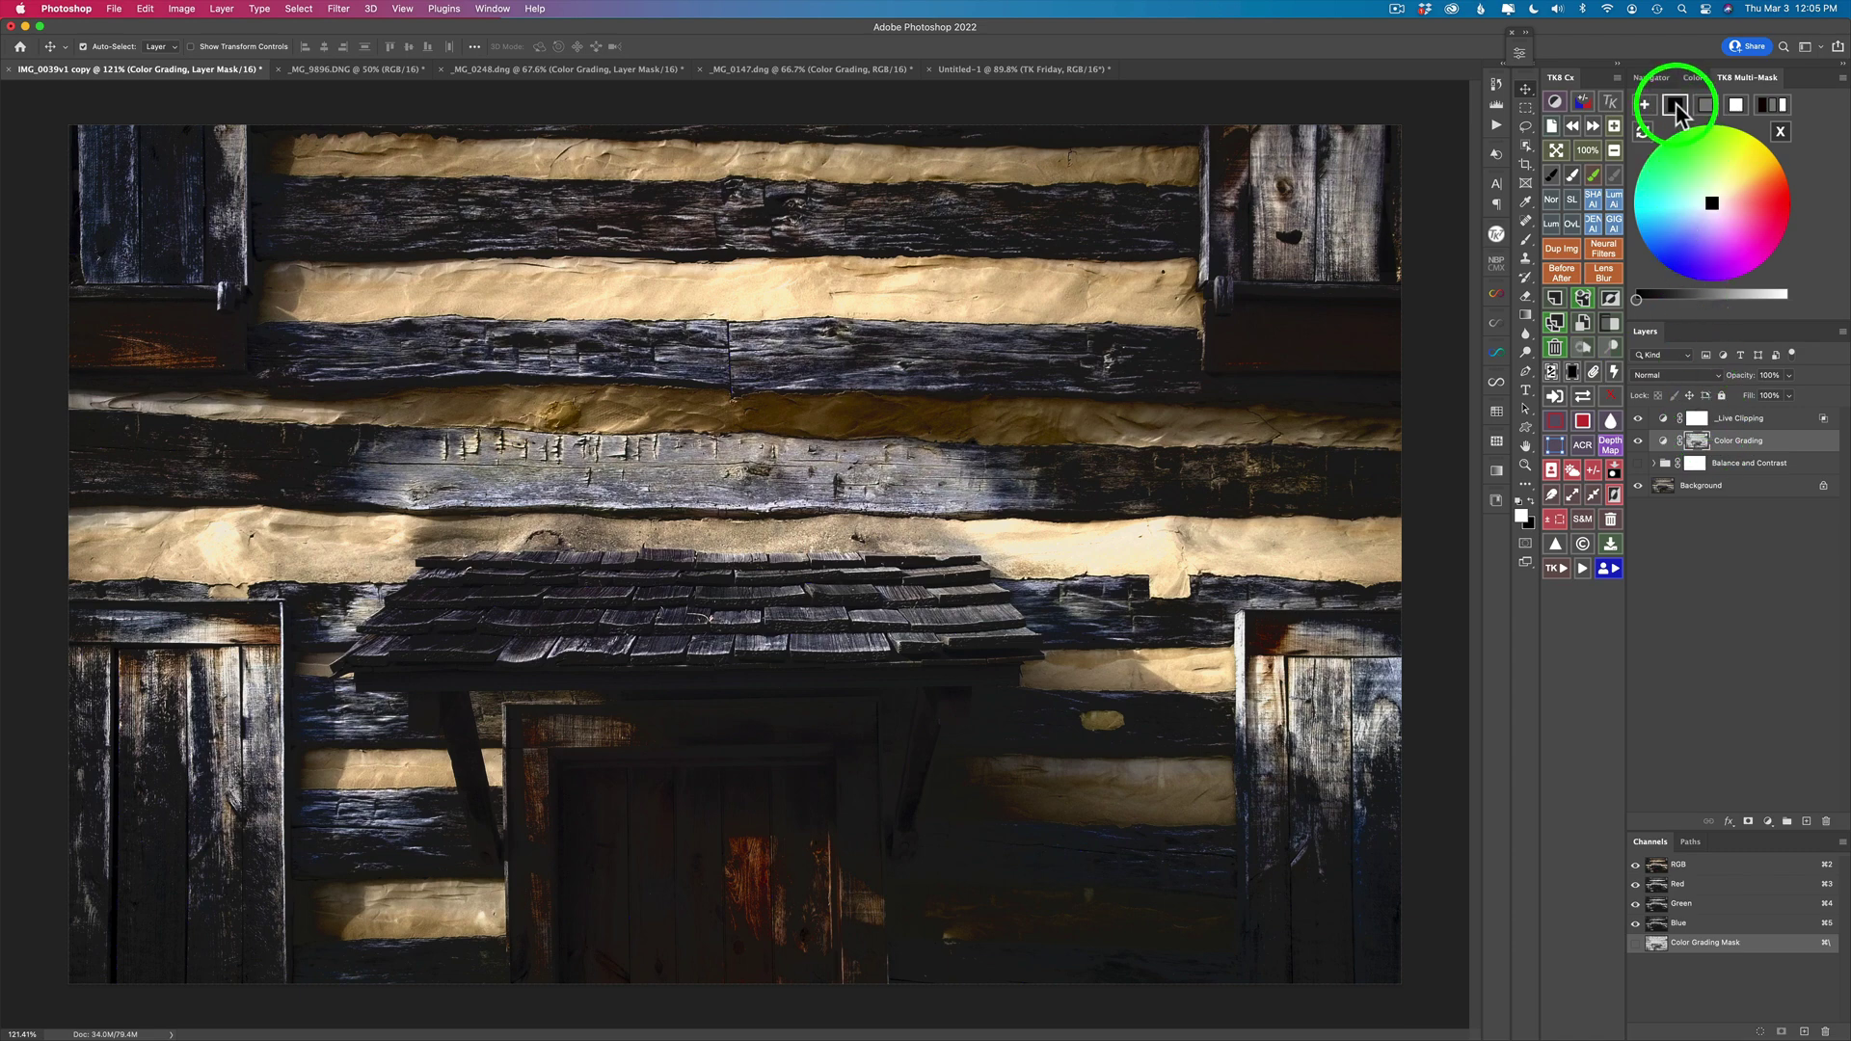
click(1676, 103)
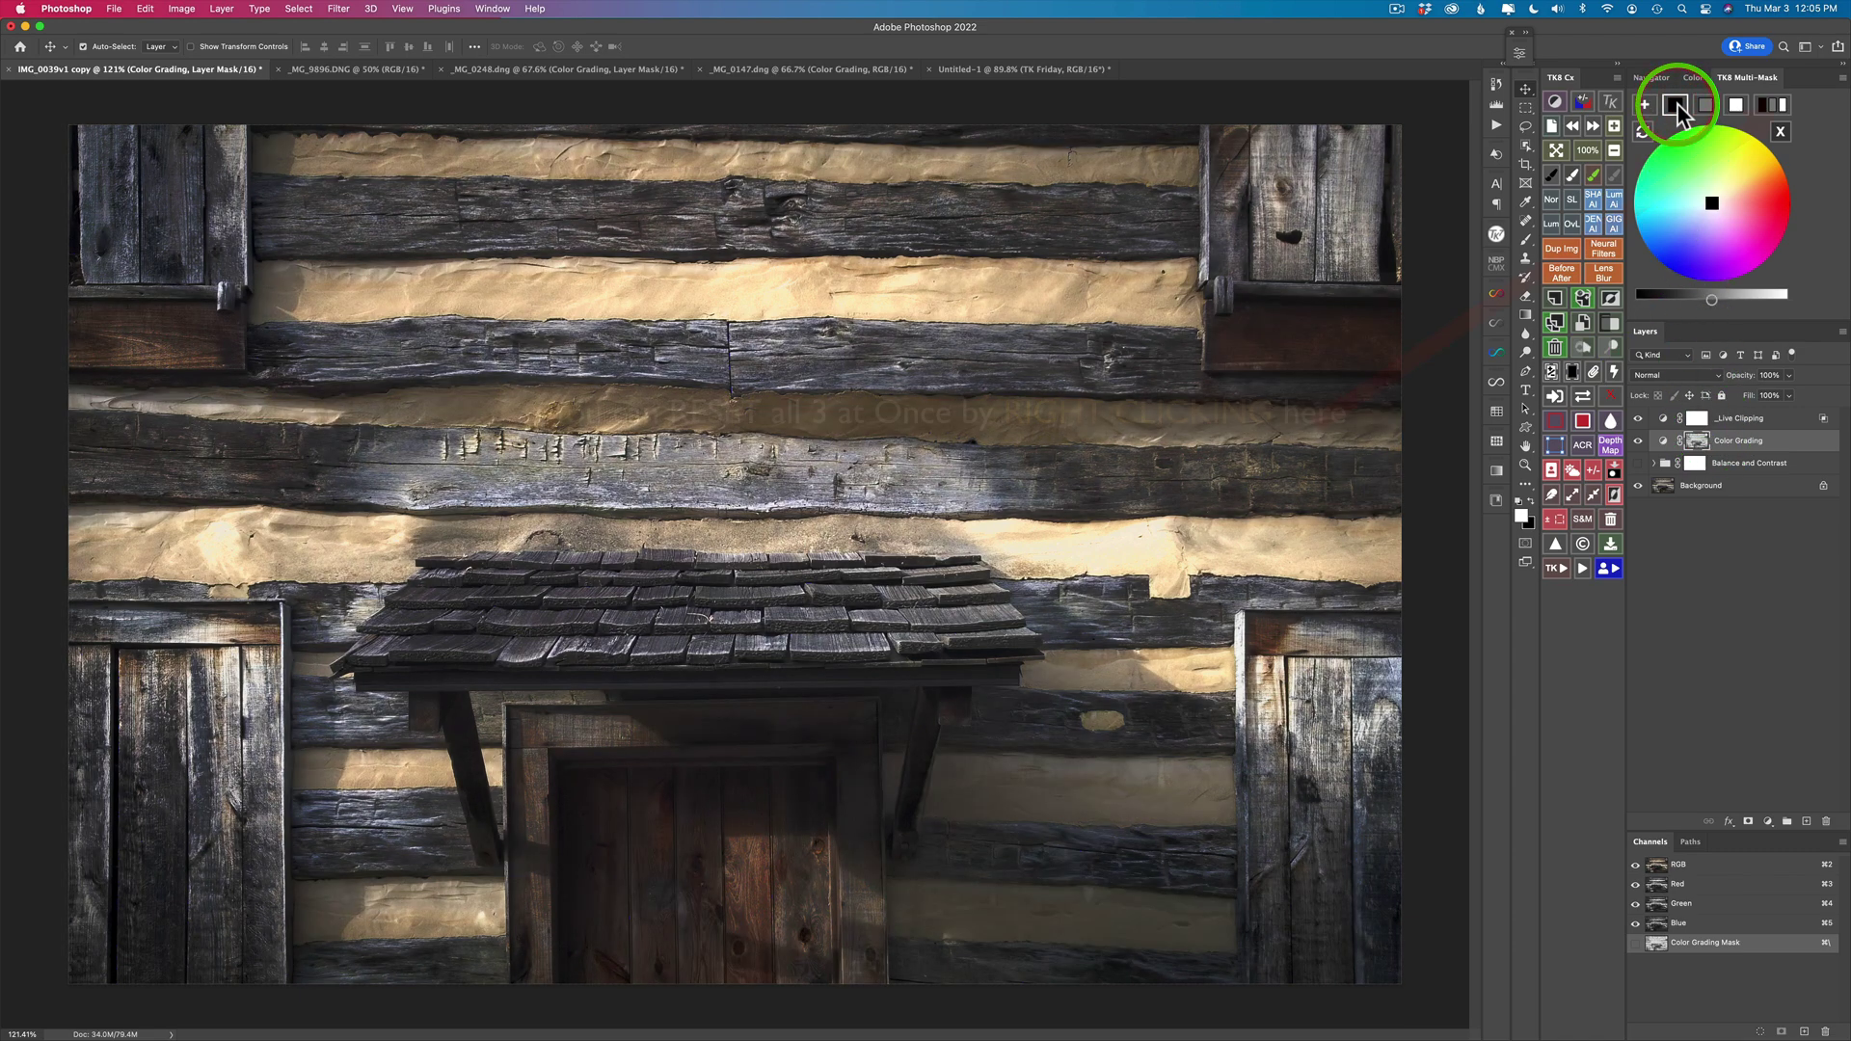
right_click(1739, 110)
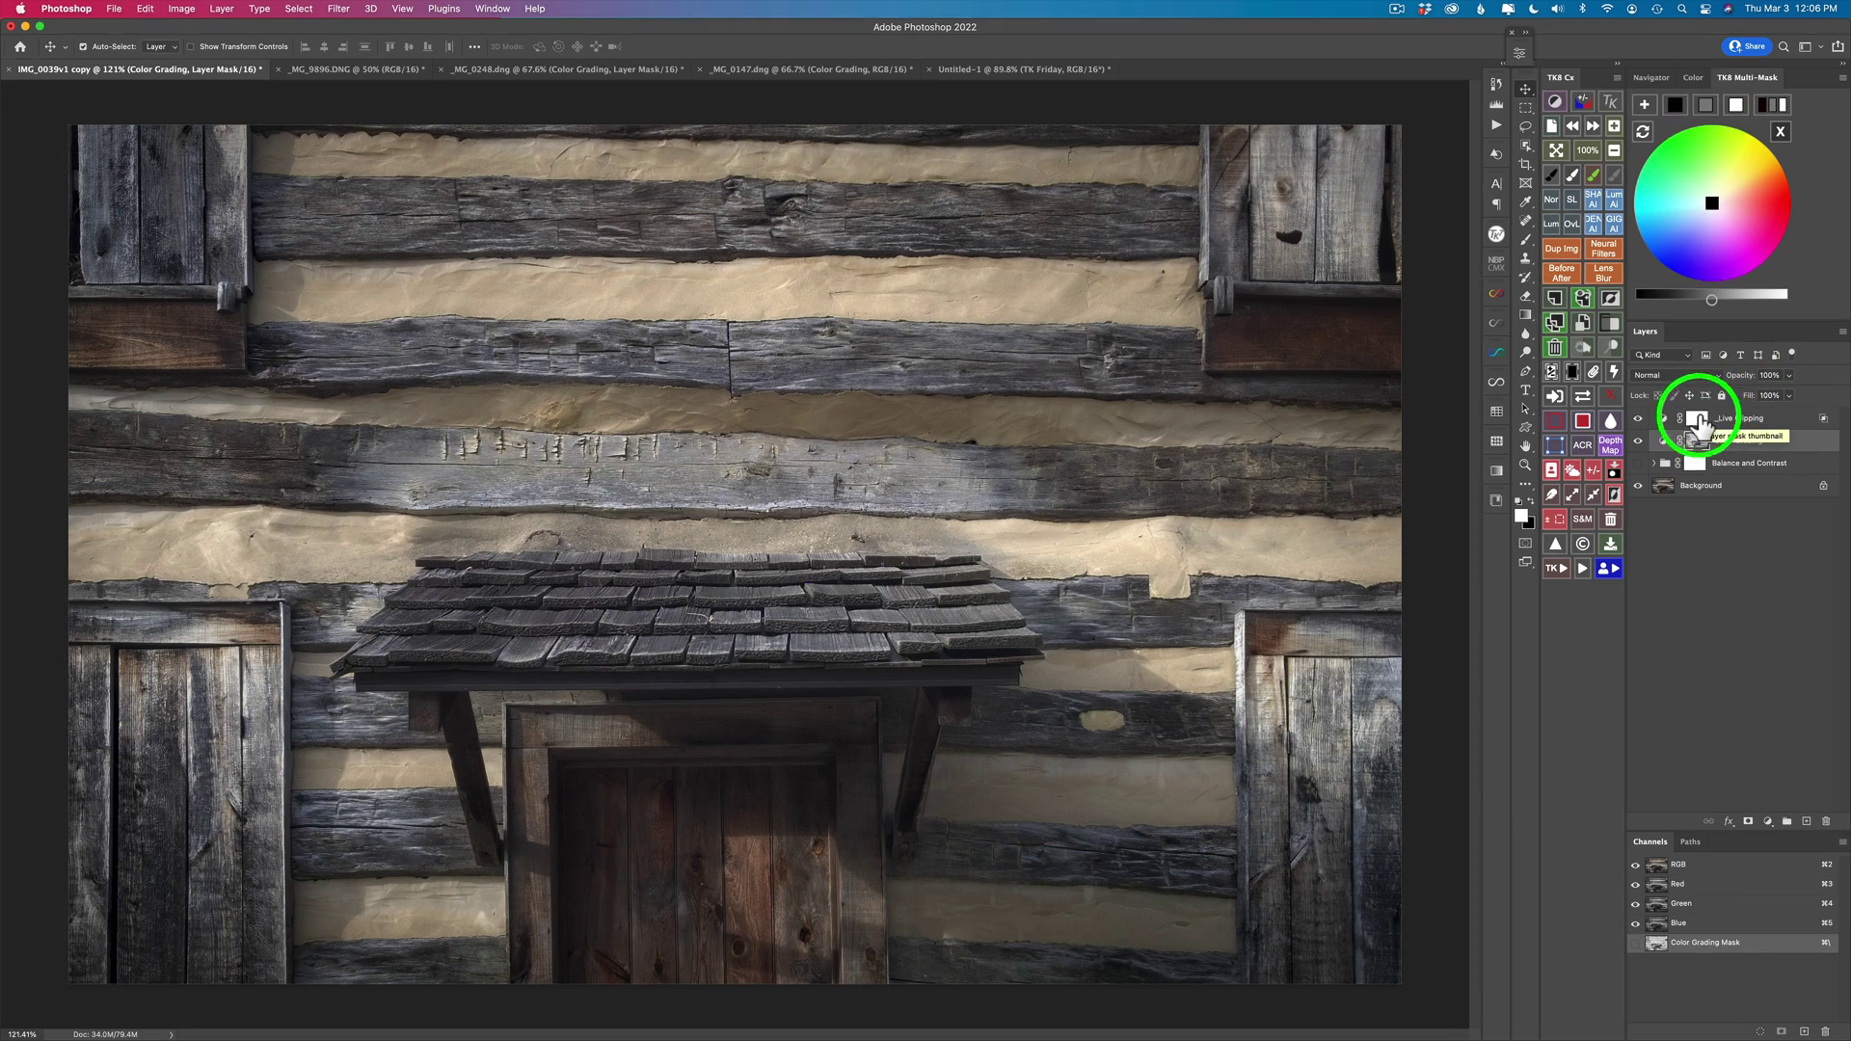
Step: Remove the live clipping layer and brighten the highlights on the plaster bands
click(1582, 102)
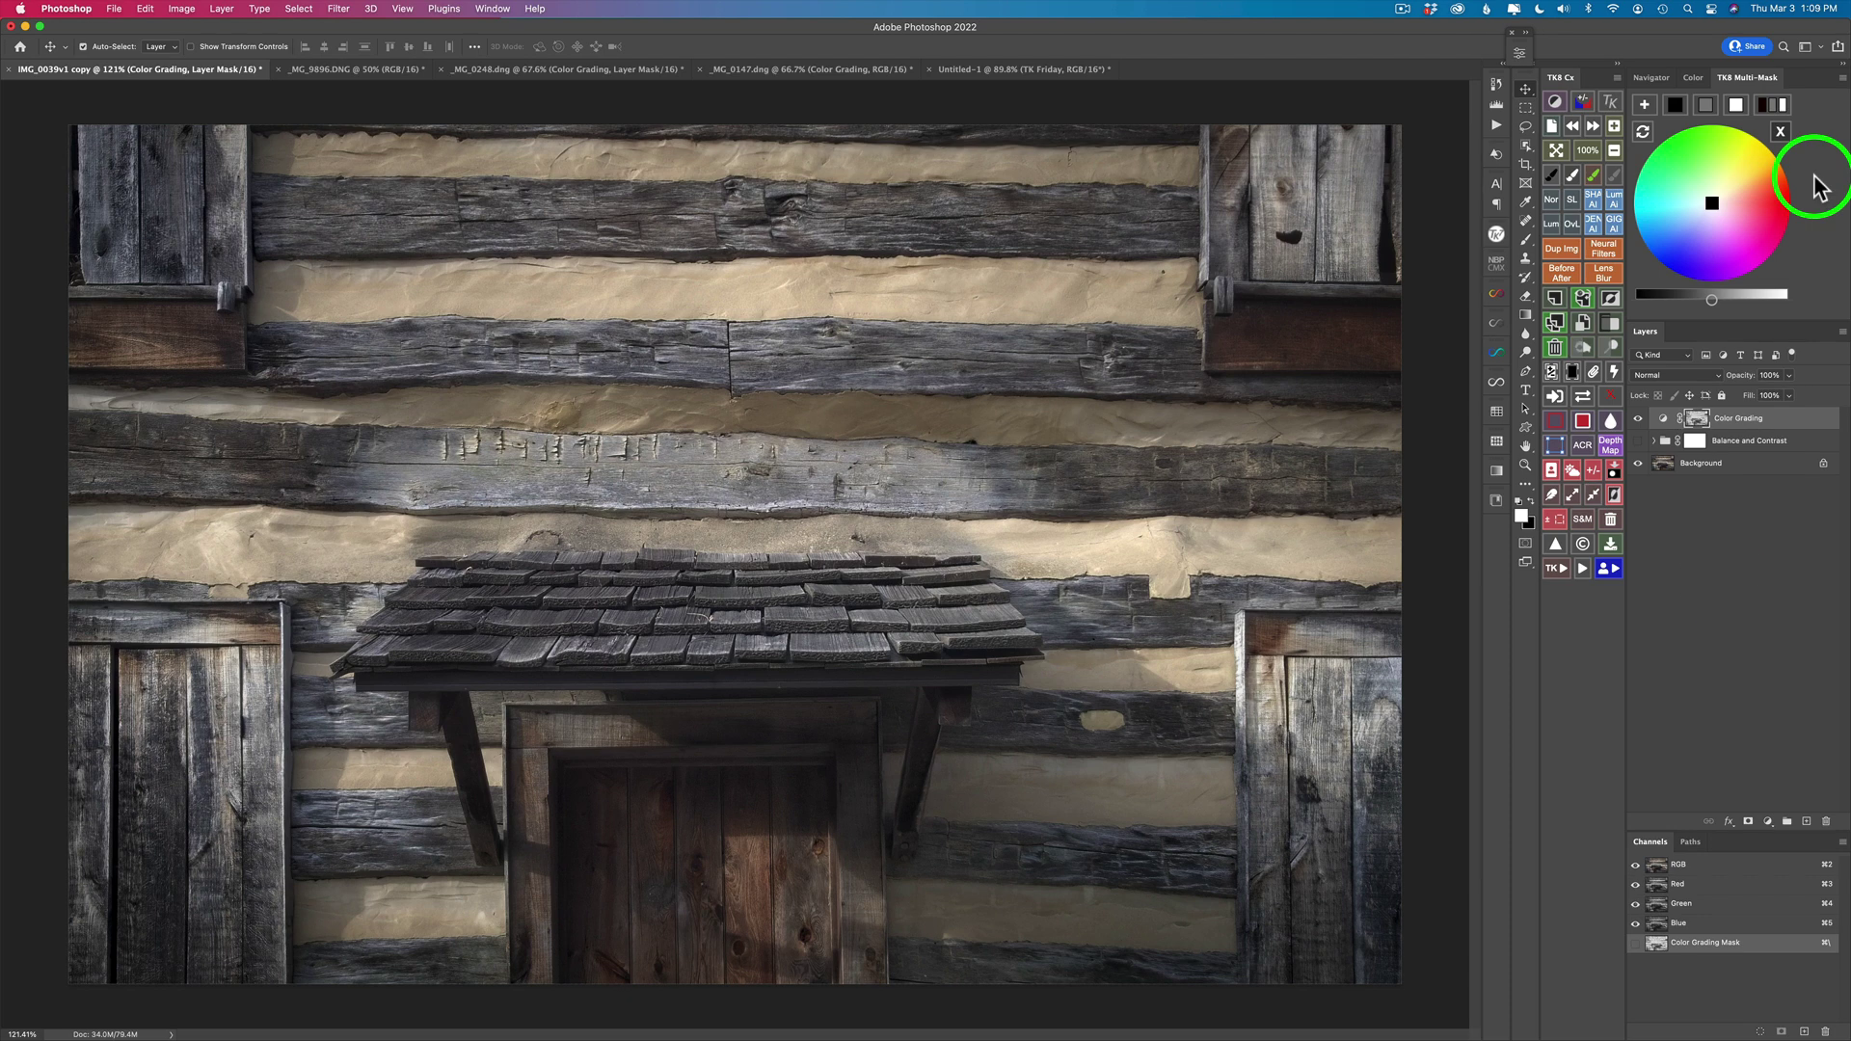
click(1736, 105)
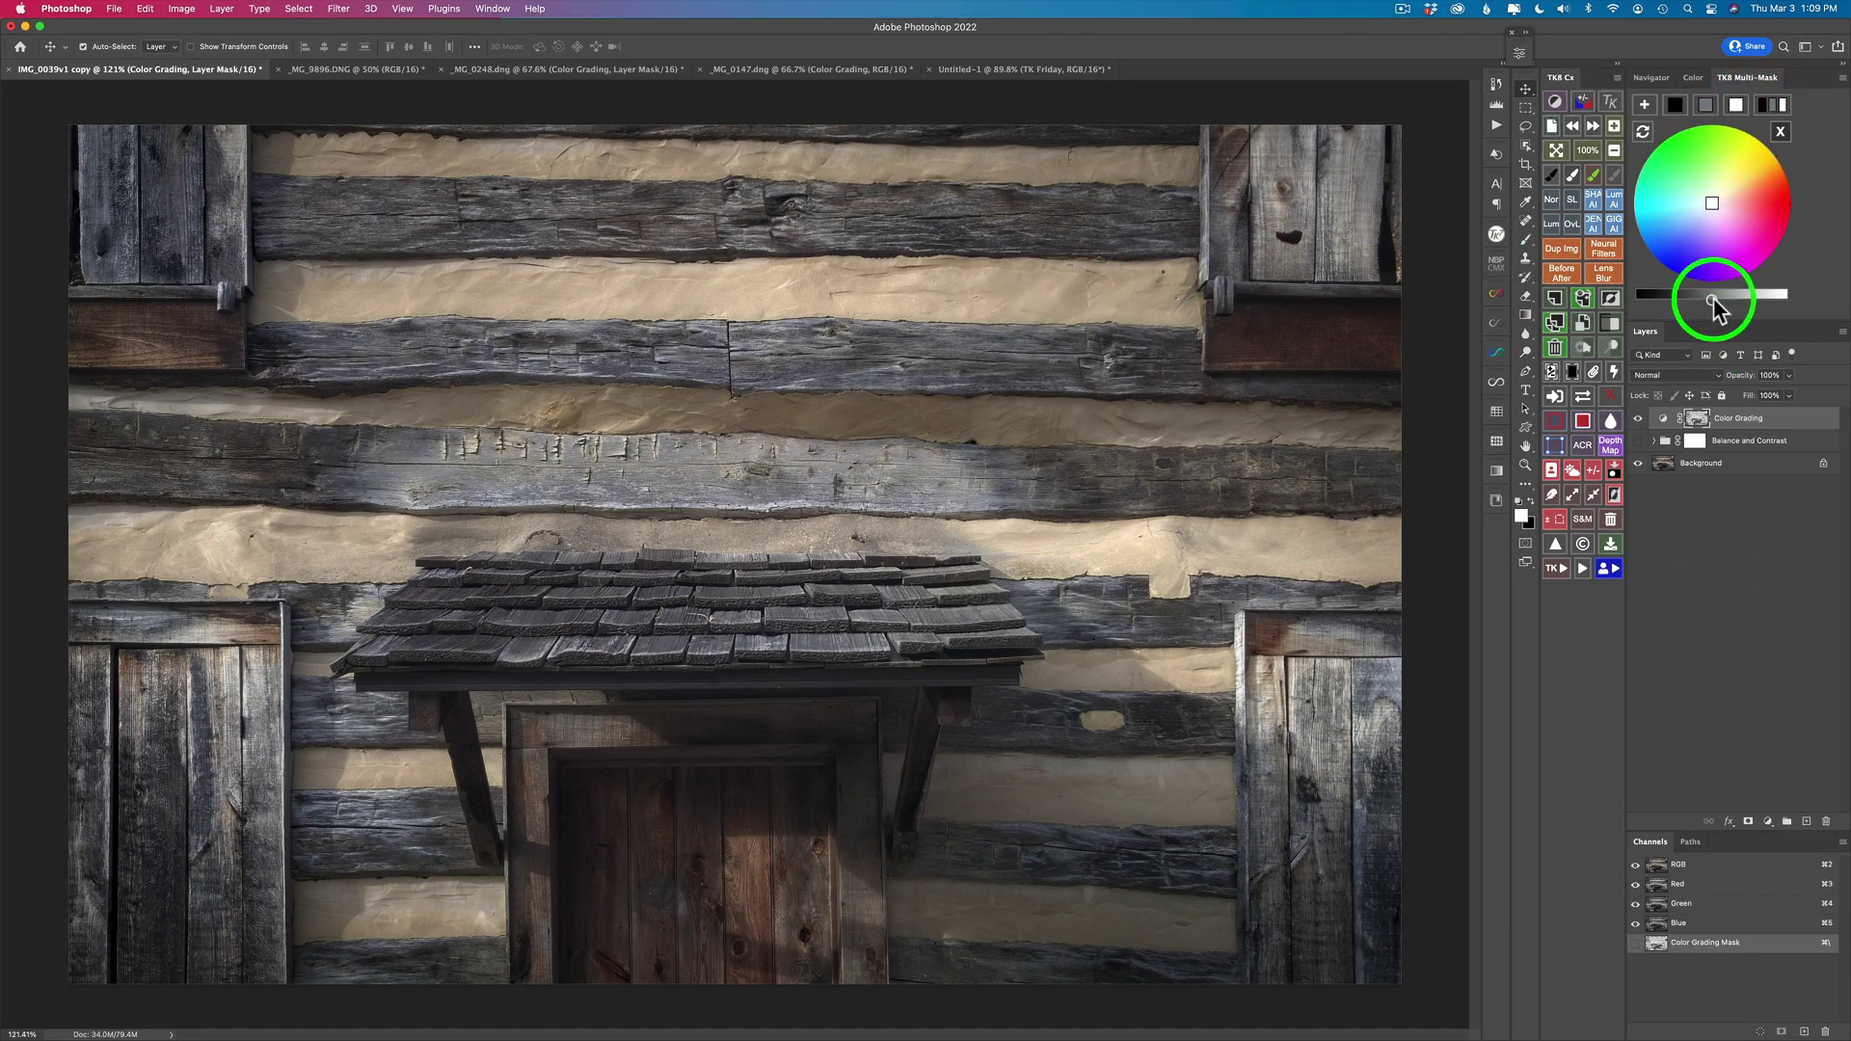
drag(1724, 299, 1674, 300)
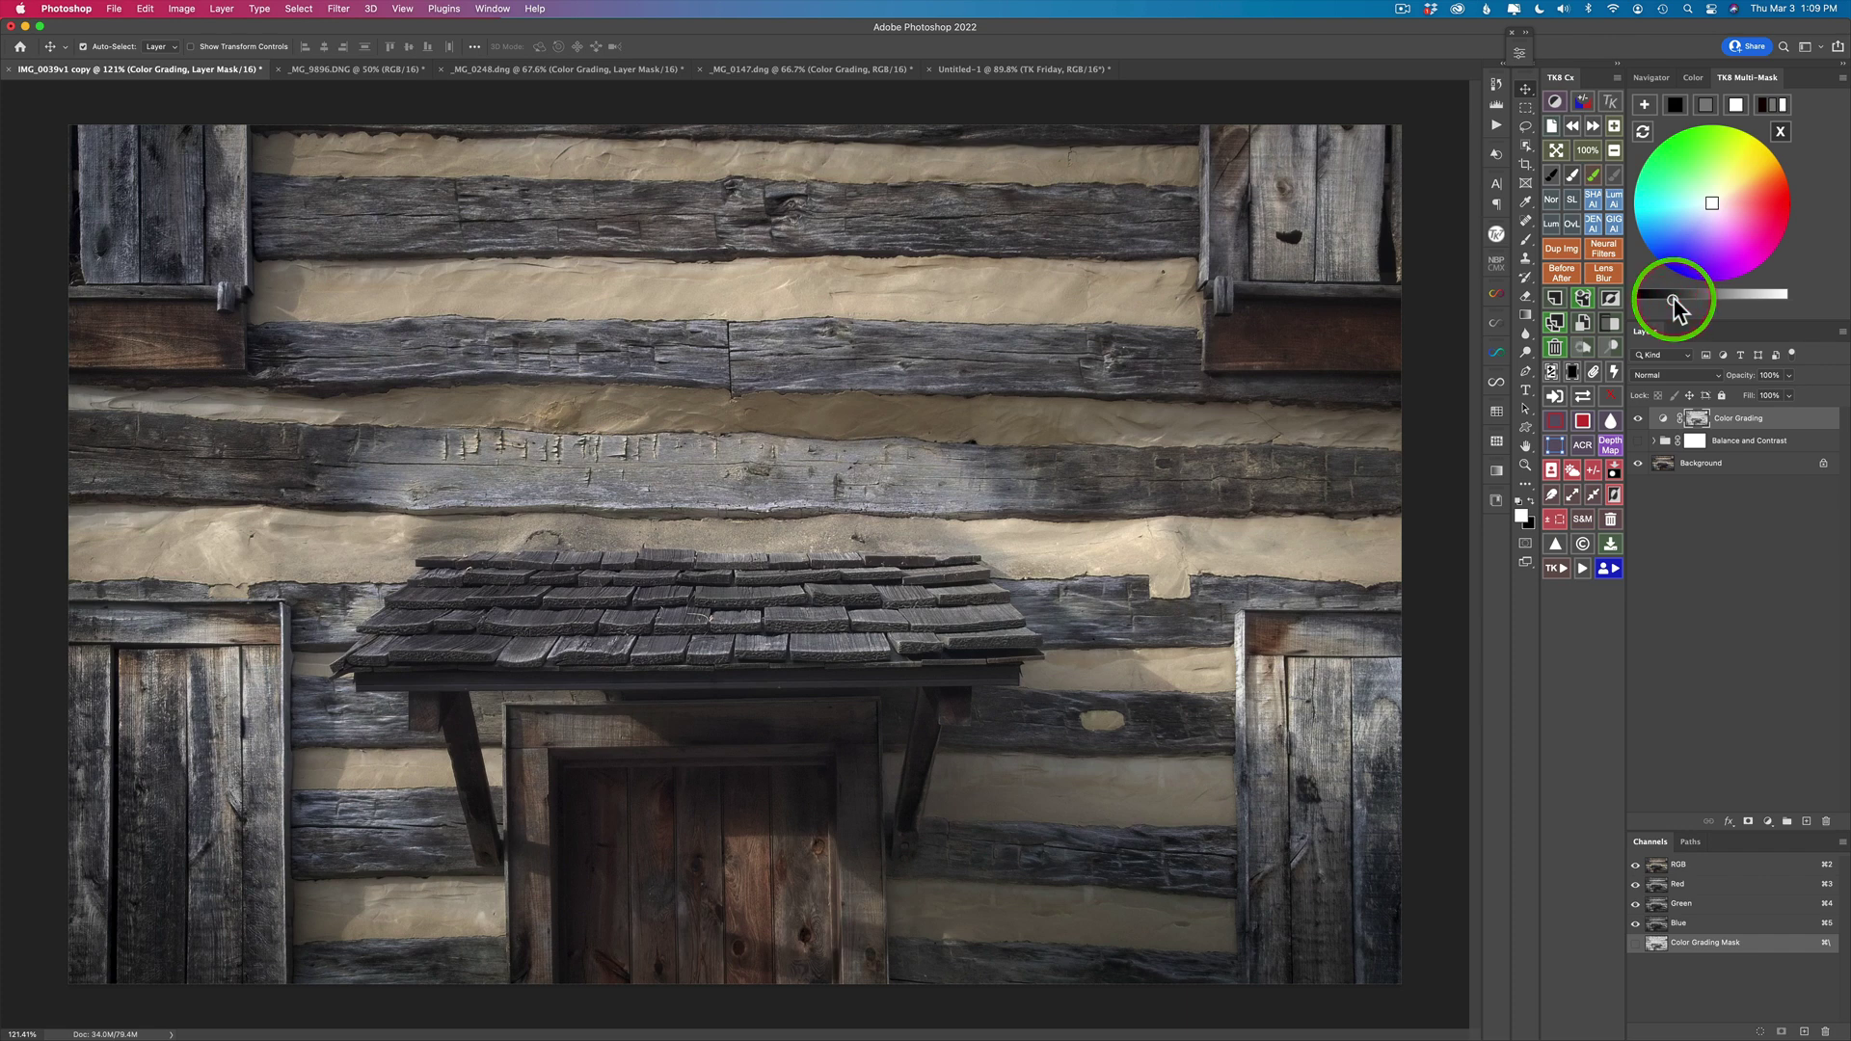
click(1742, 300)
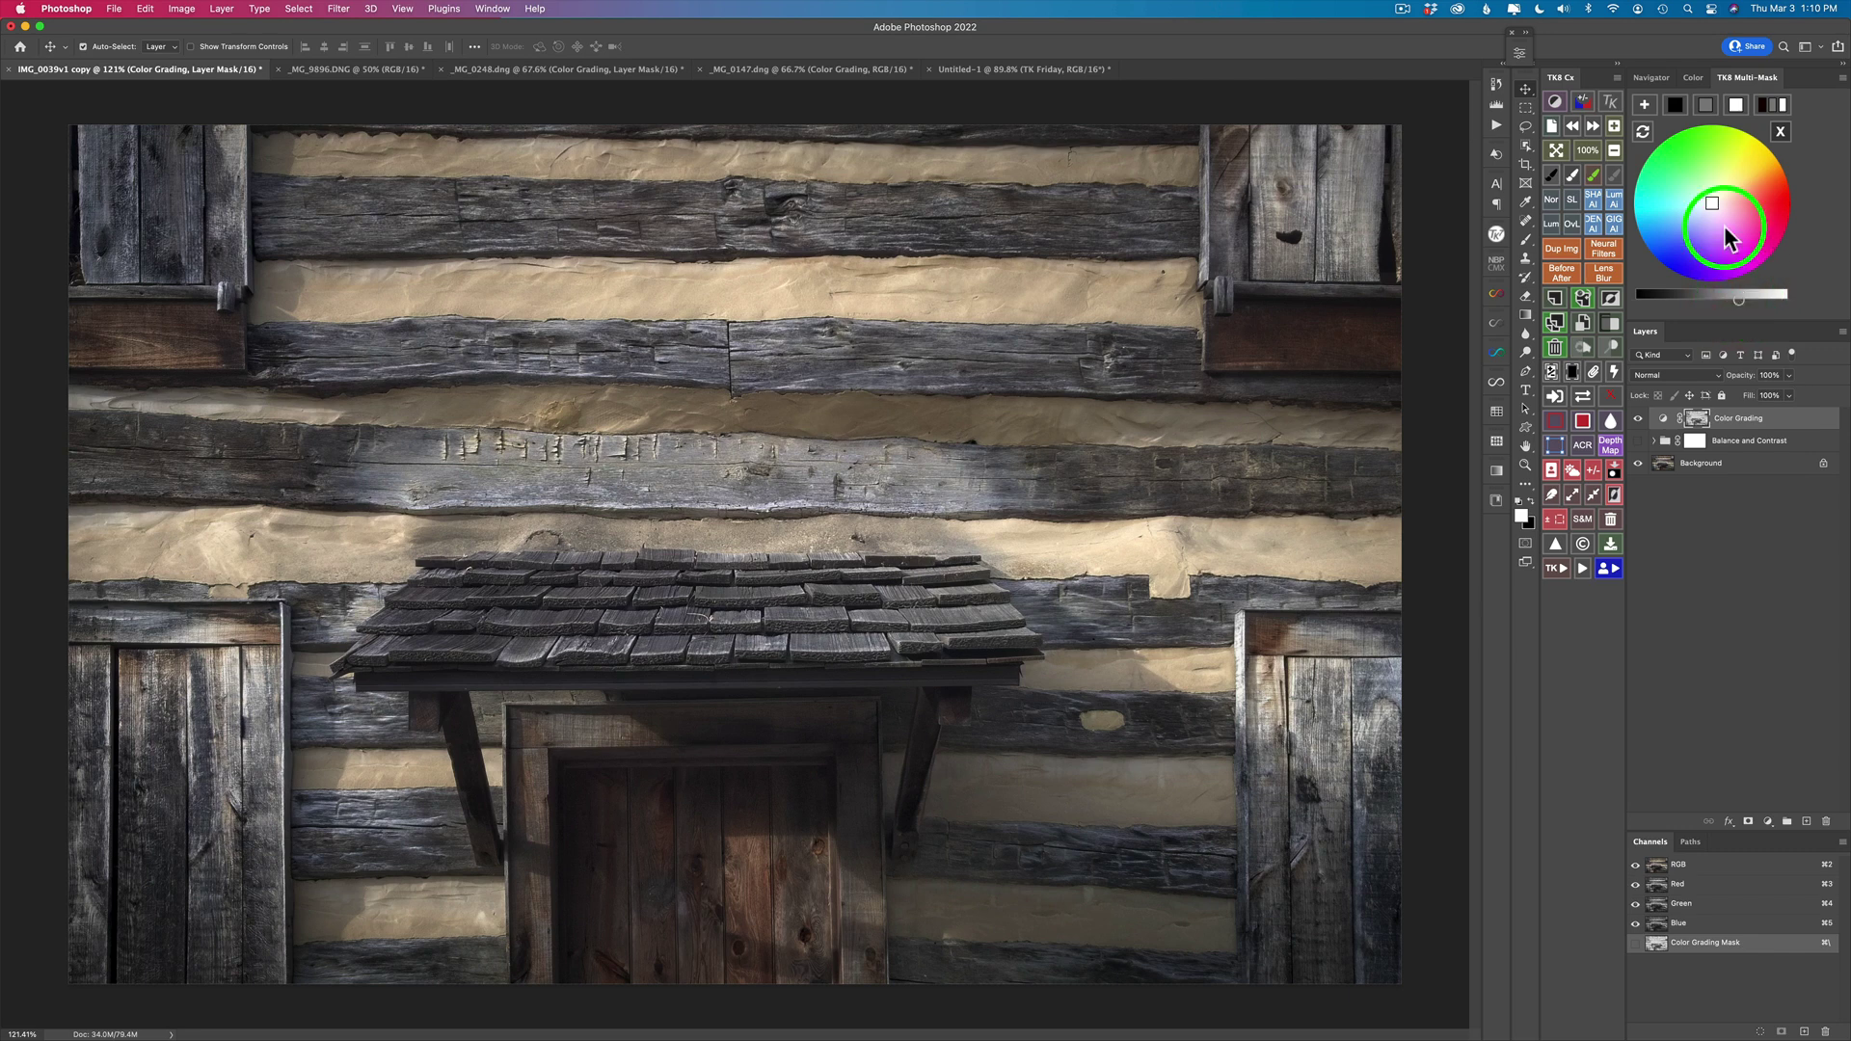
Step: Switch to the shadows grade and darken the shadow brightness
click(1676, 105)
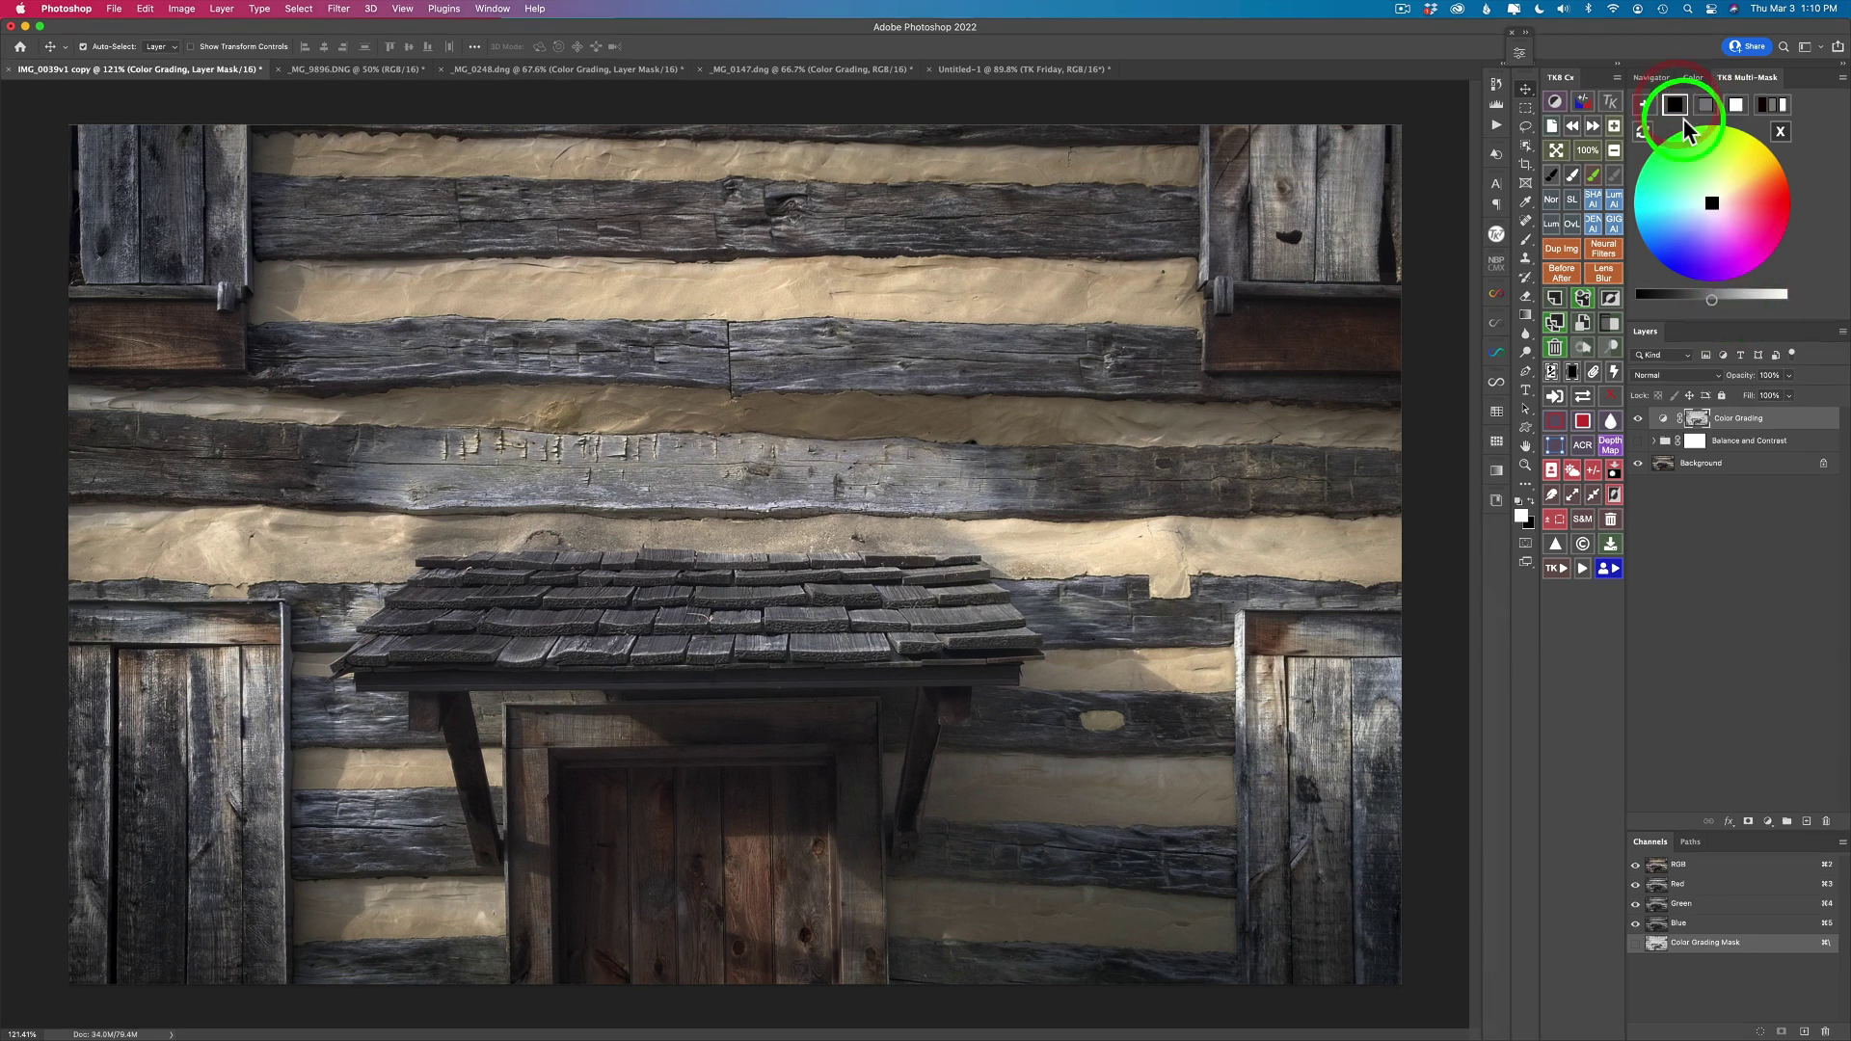
click(1721, 300)
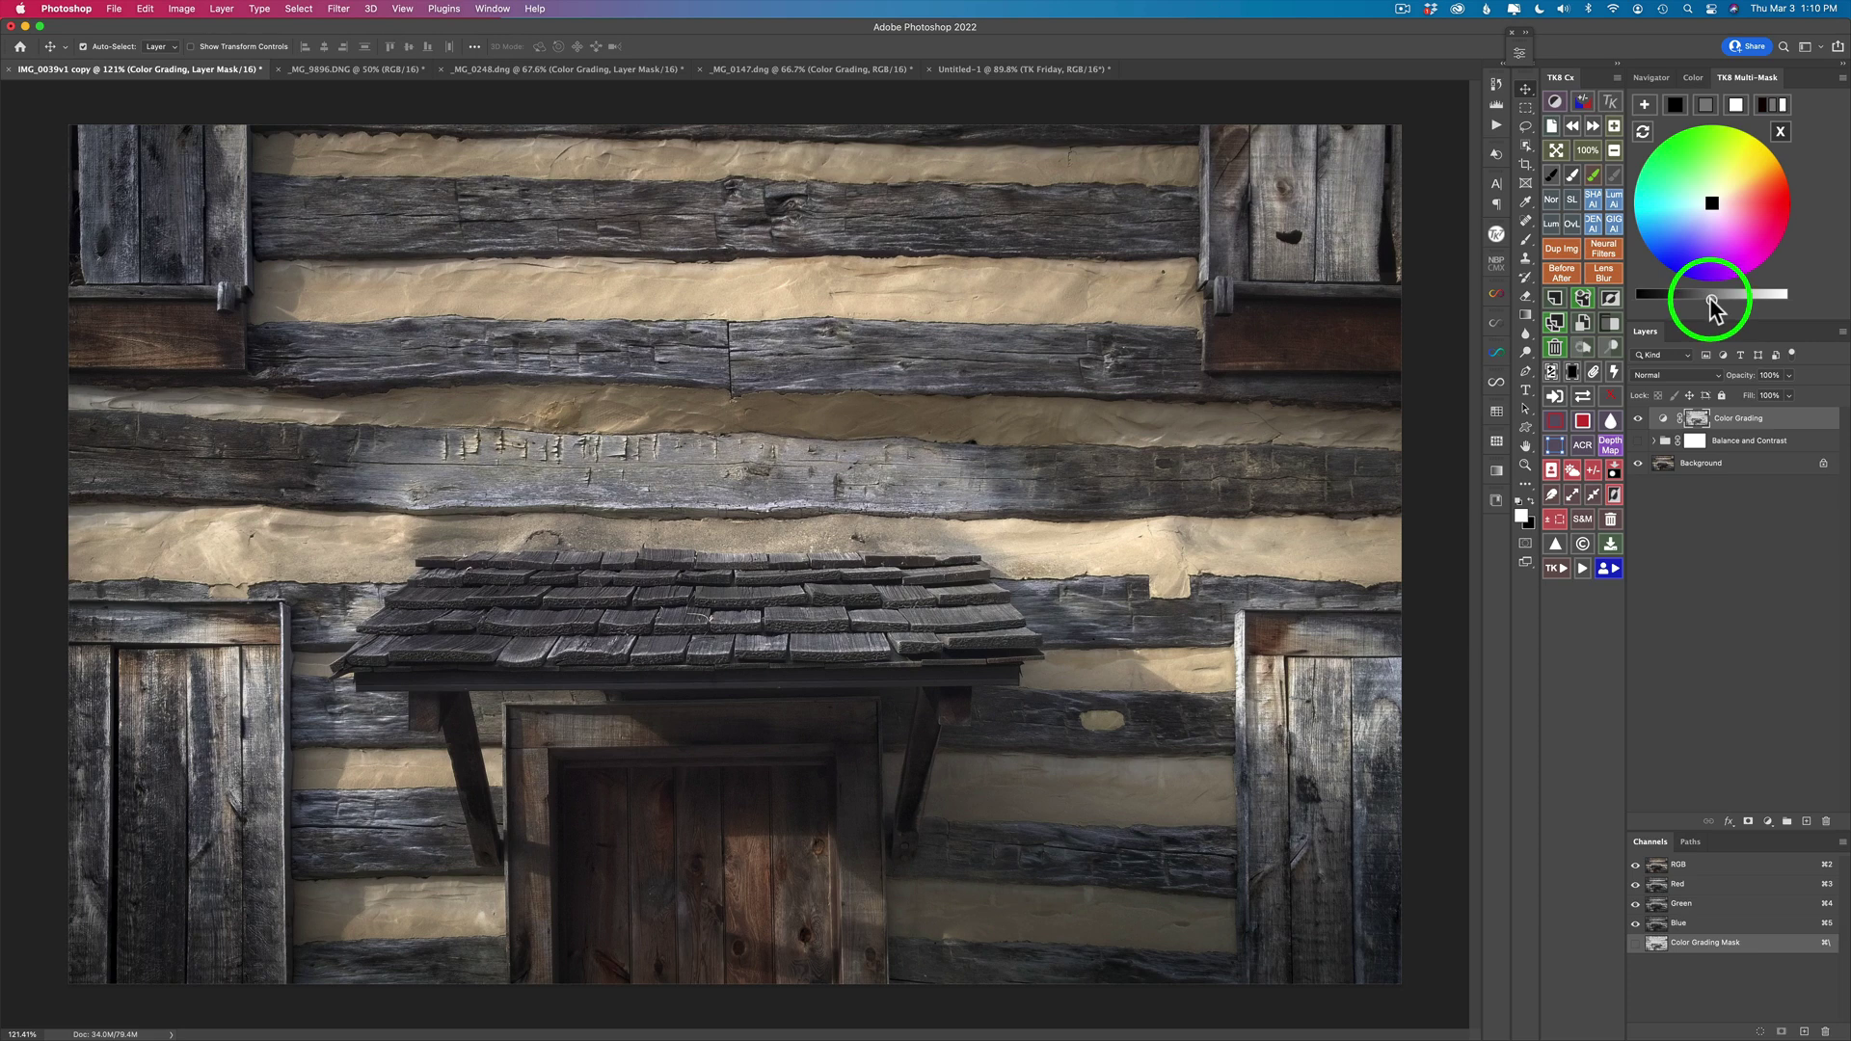
mouse_move(1712, 298)
mouse_down()
mouse_move(1673, 299)
mouse_move(1743, 301)
mouse_up()
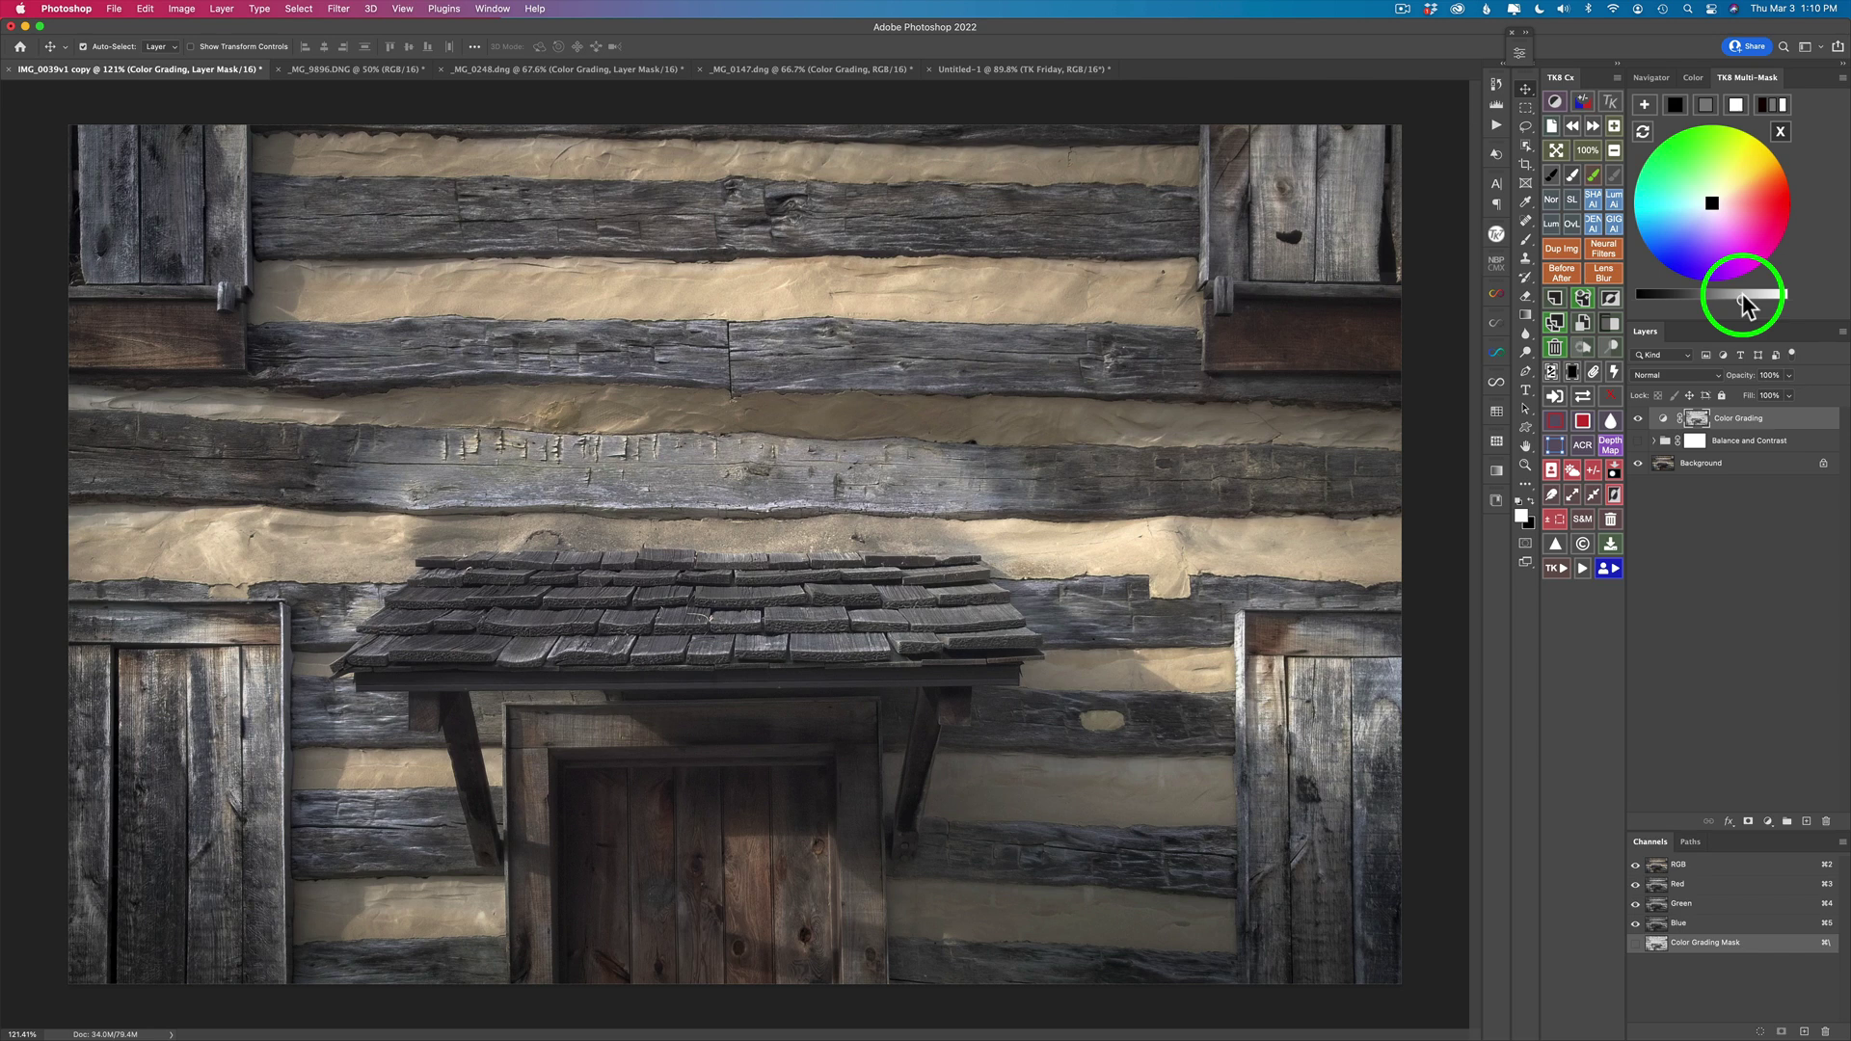
drag(1742, 297, 1685, 297)
click(1685, 305)
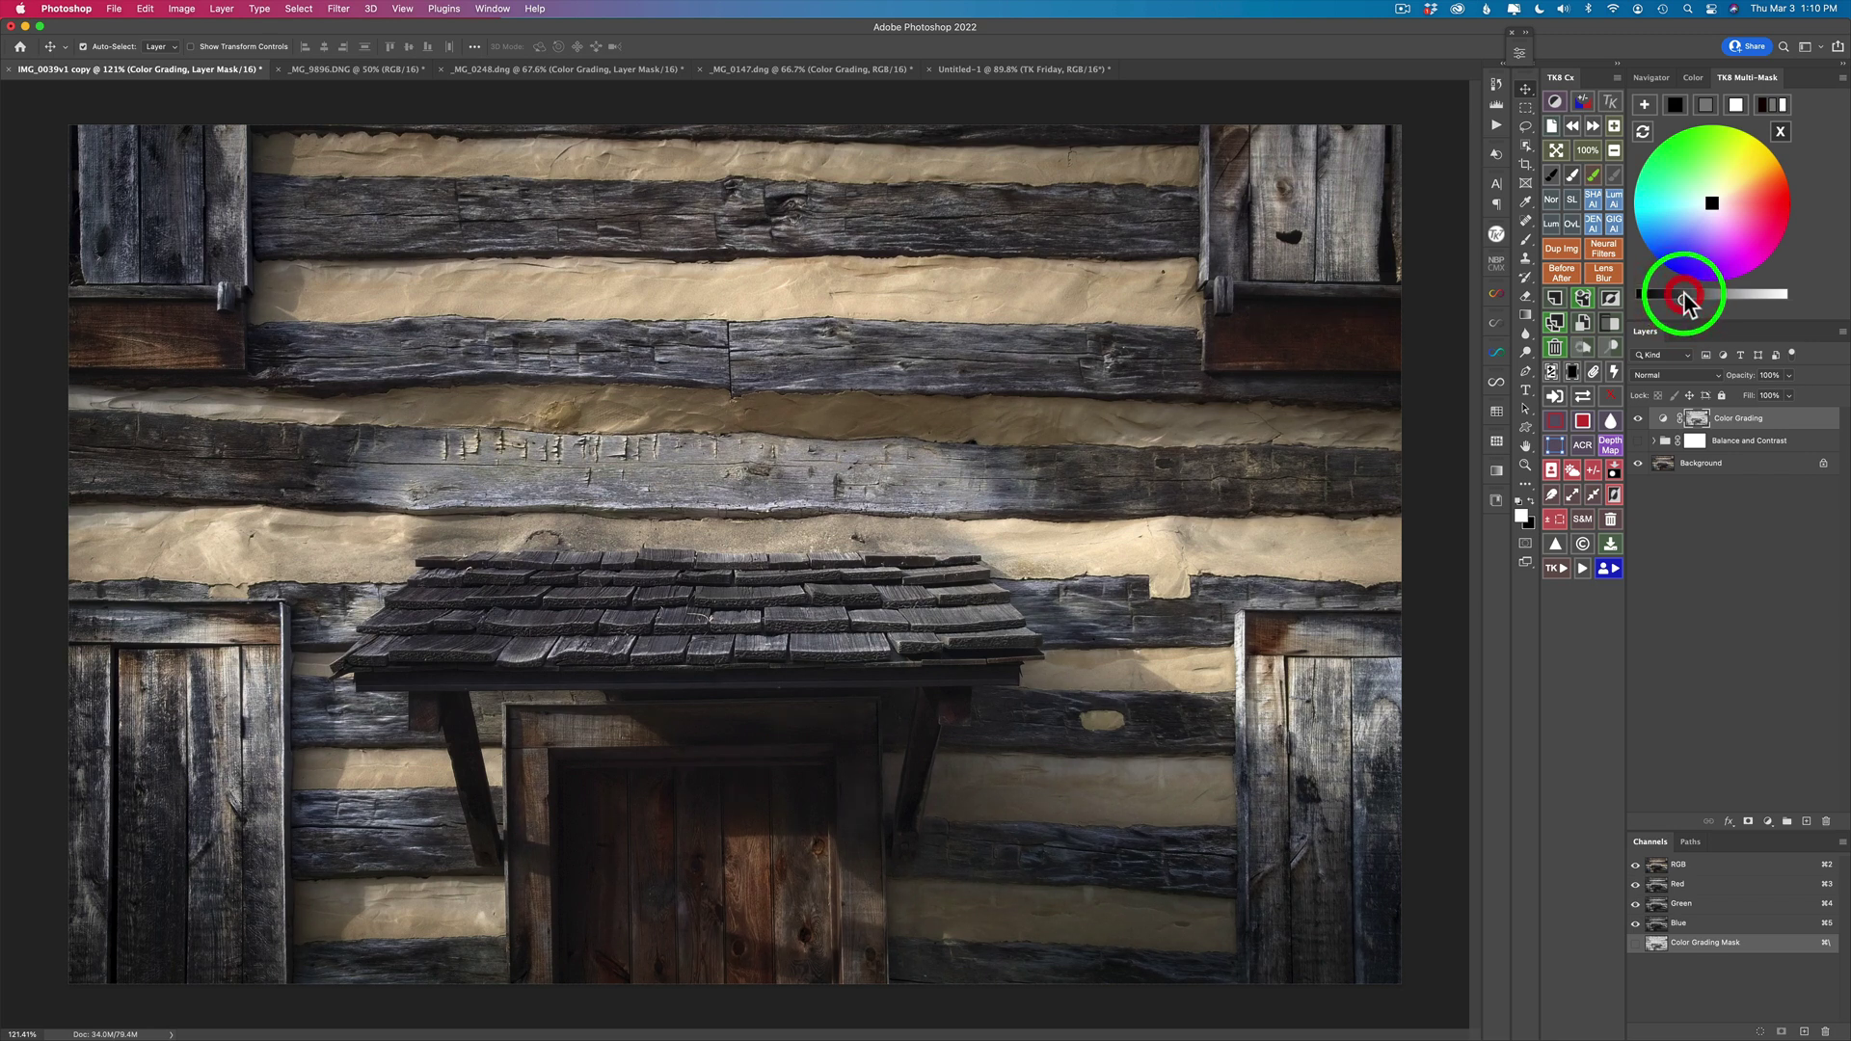
Step: Darken the midtones slightly and compare with the colour grading hidden and shown
click(1686, 304)
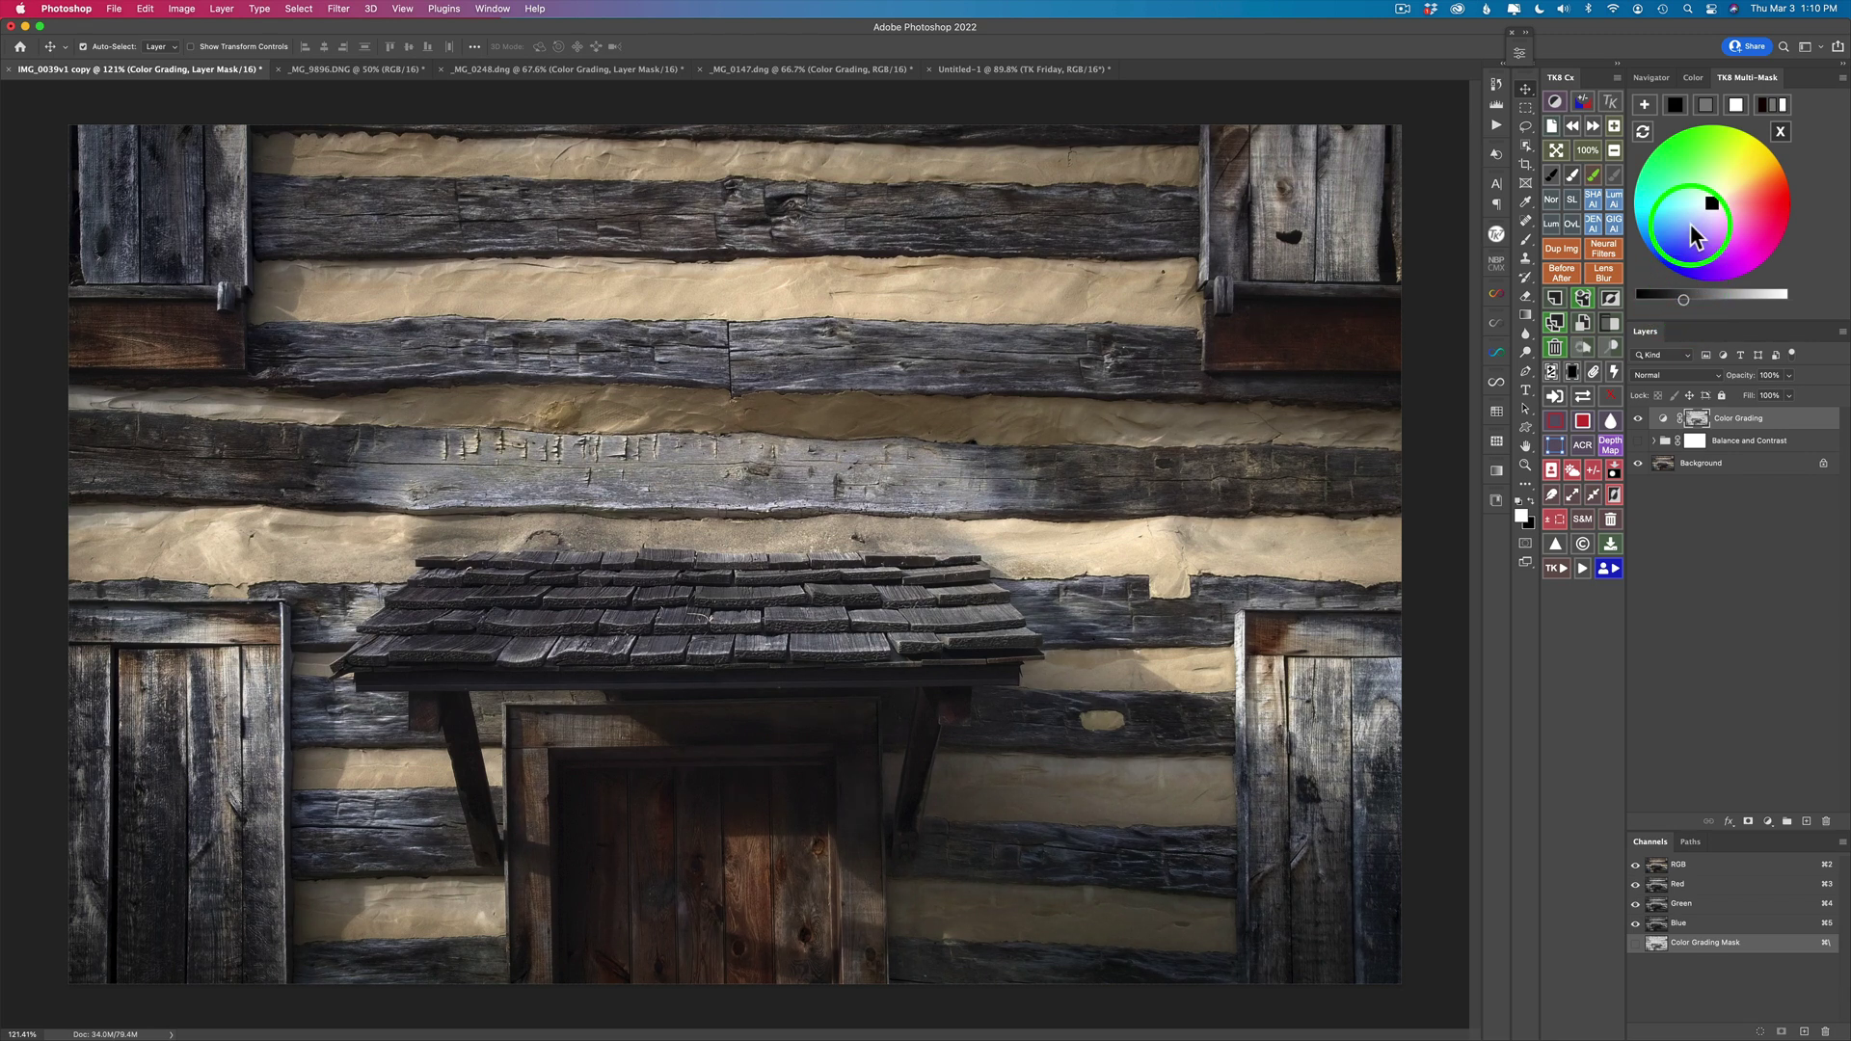
click(1706, 103)
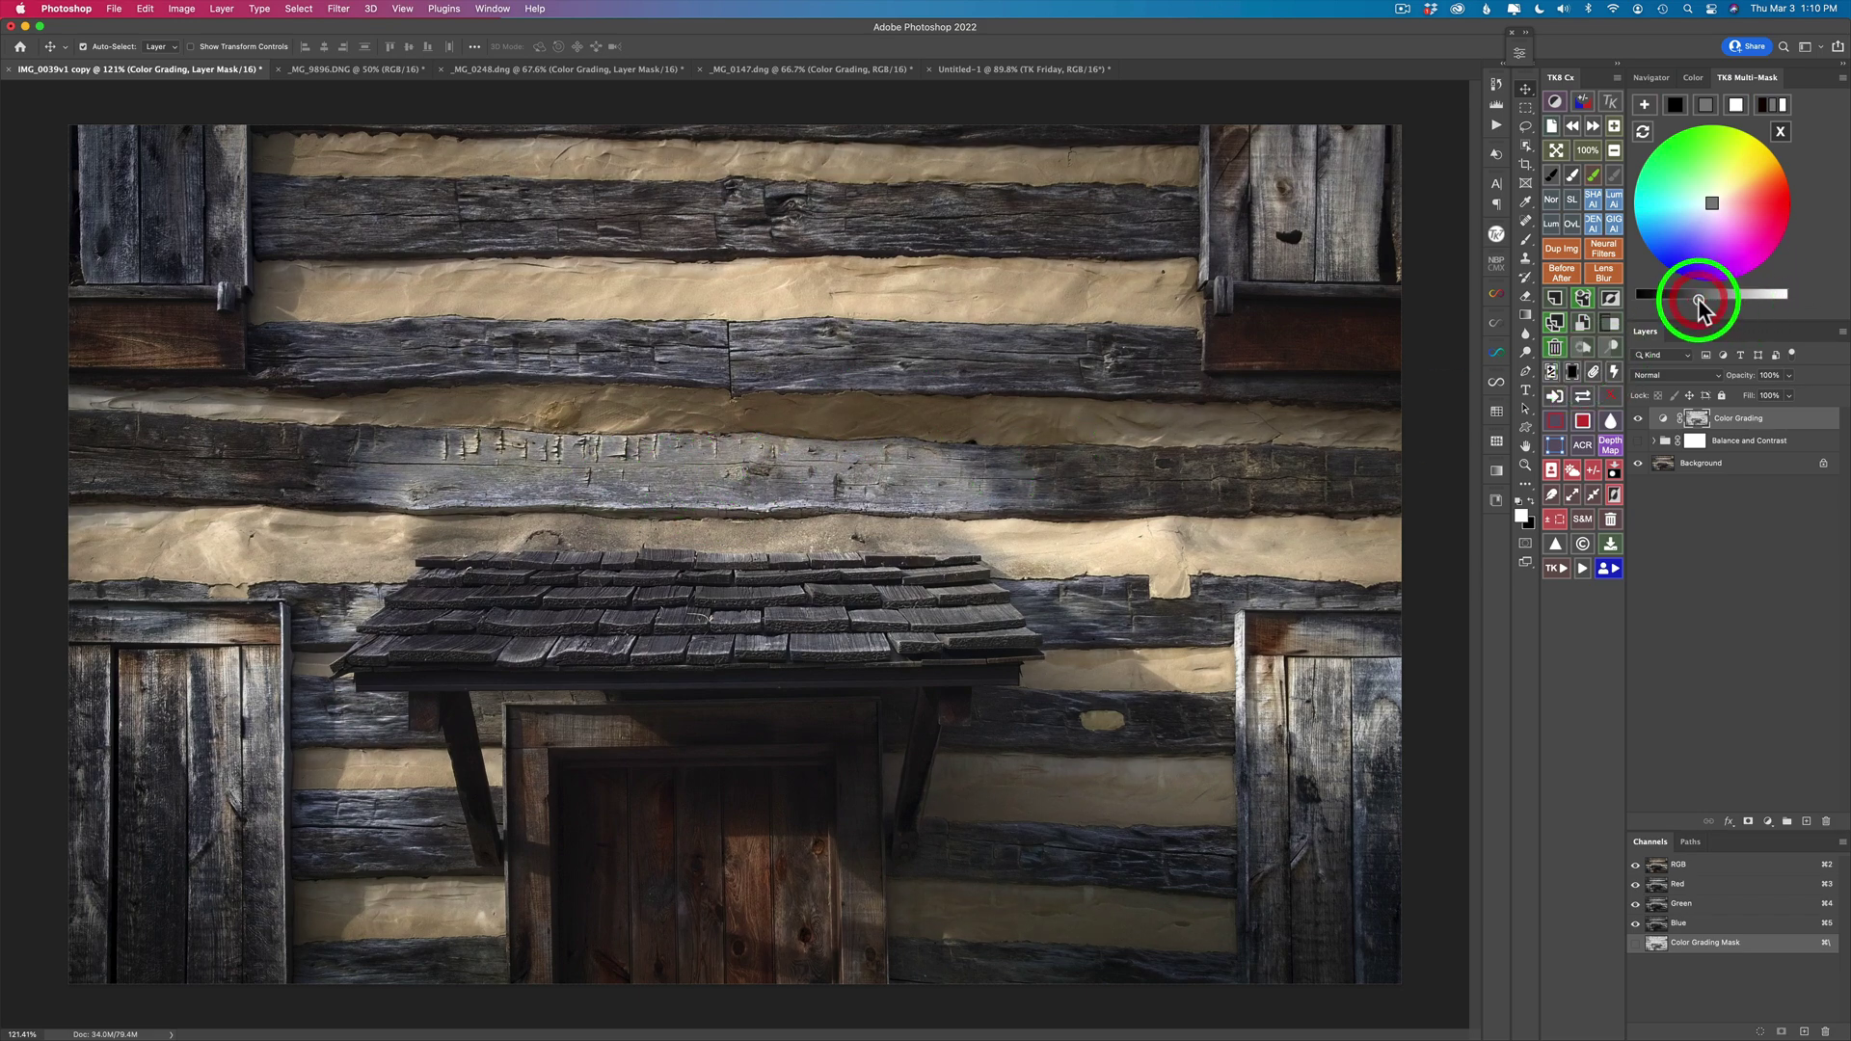
drag(1698, 298, 1690, 304)
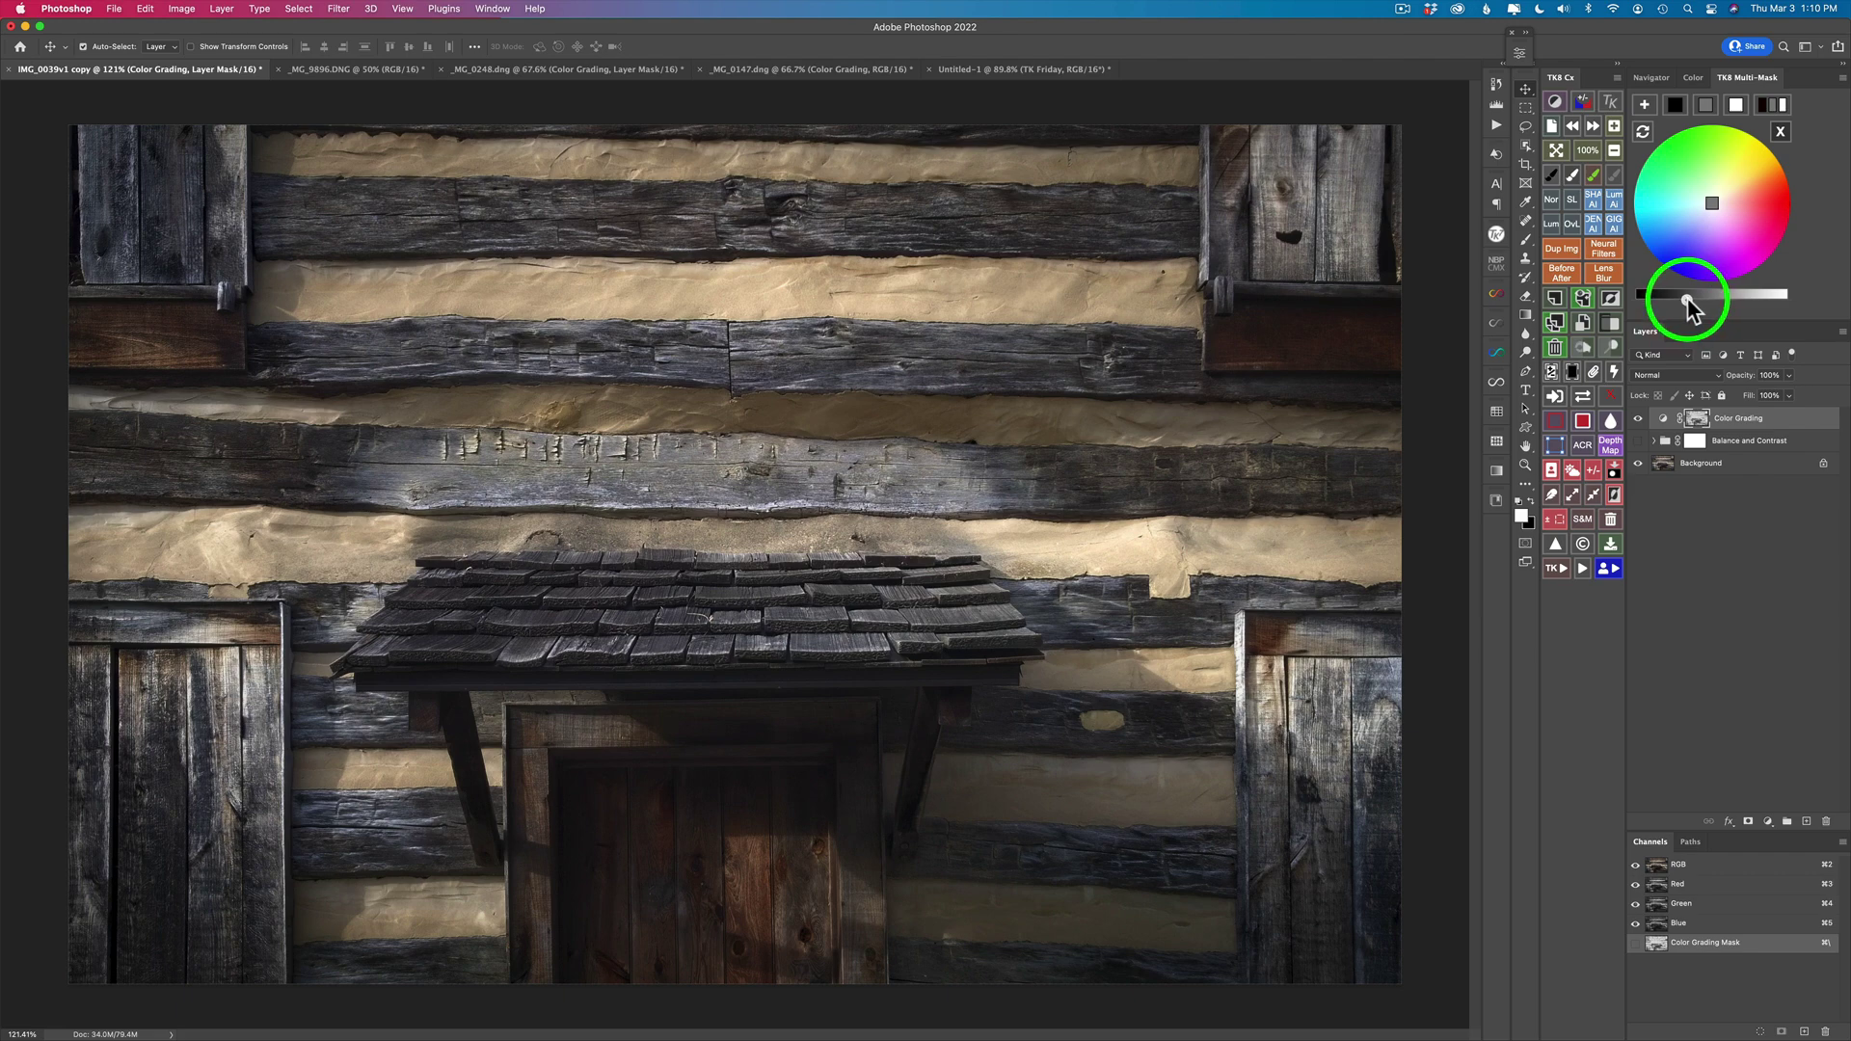
click(1639, 419)
click(1638, 420)
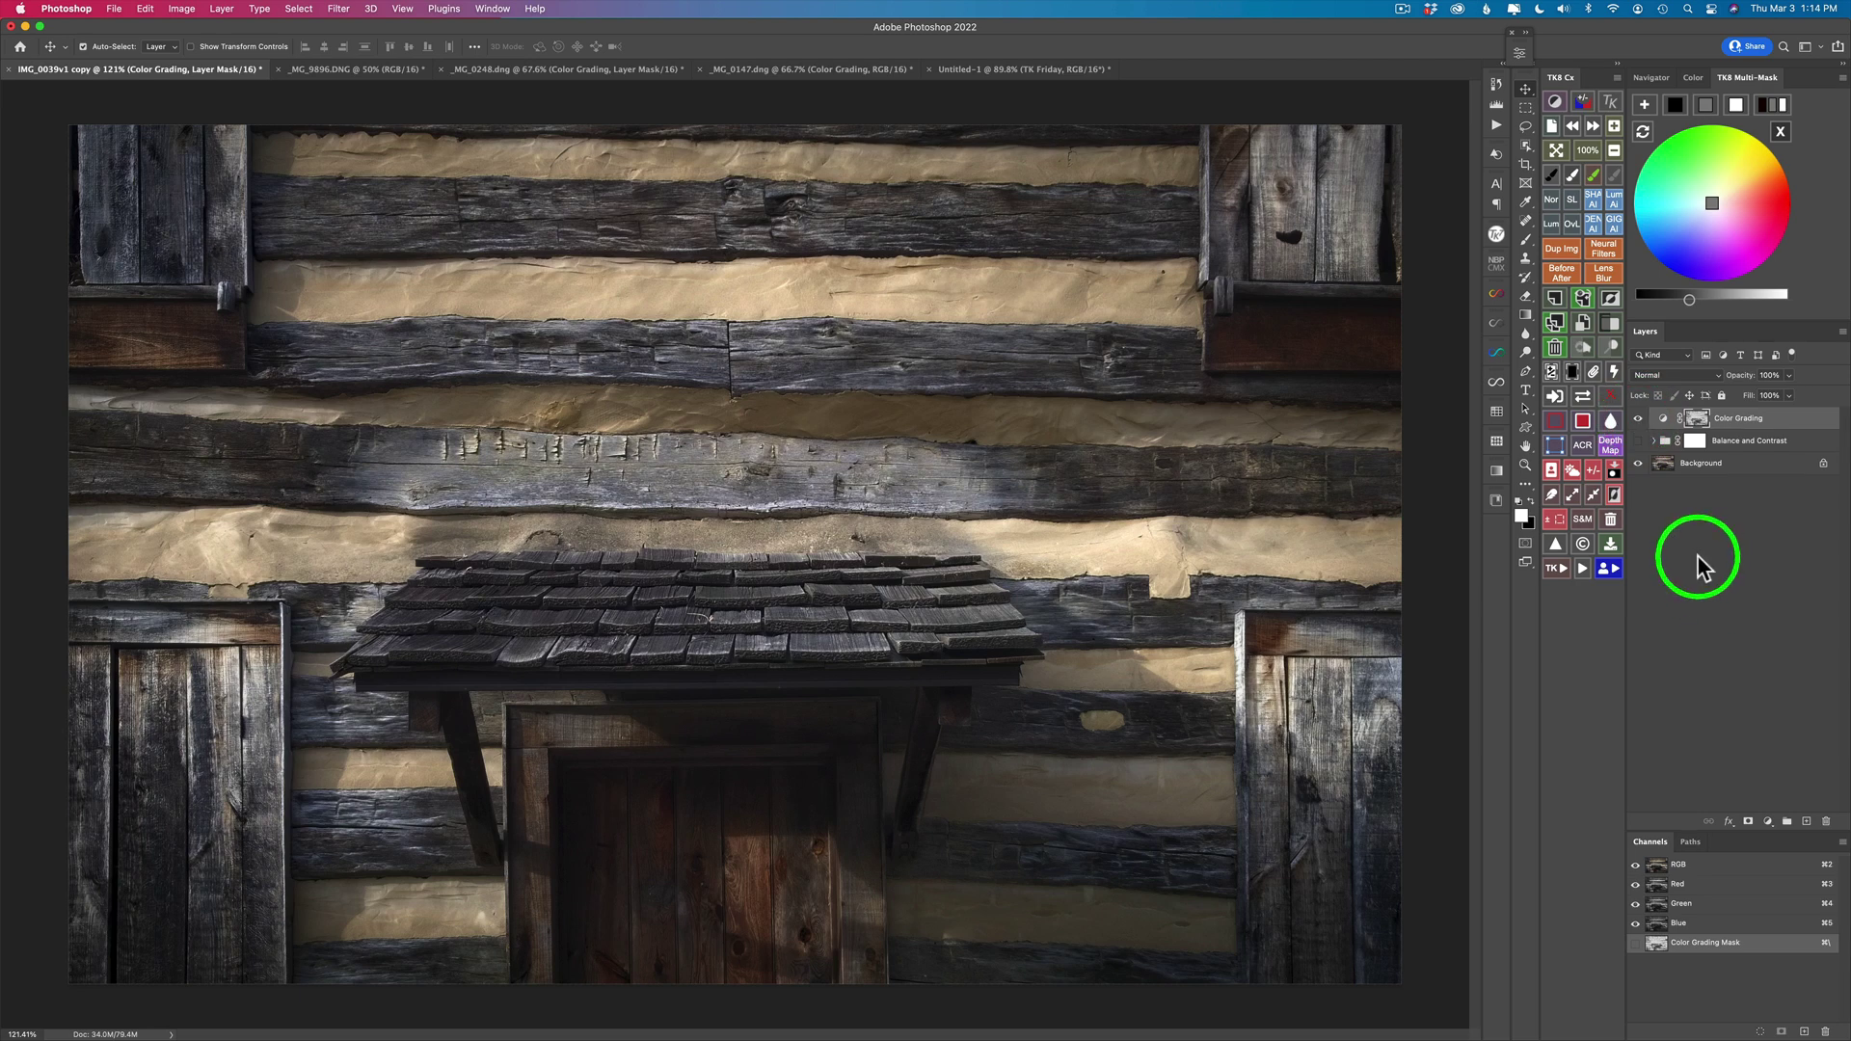
Step: Tint the shadows toward dark blue, then return to midtones and toggle the grading off
click(1678, 104)
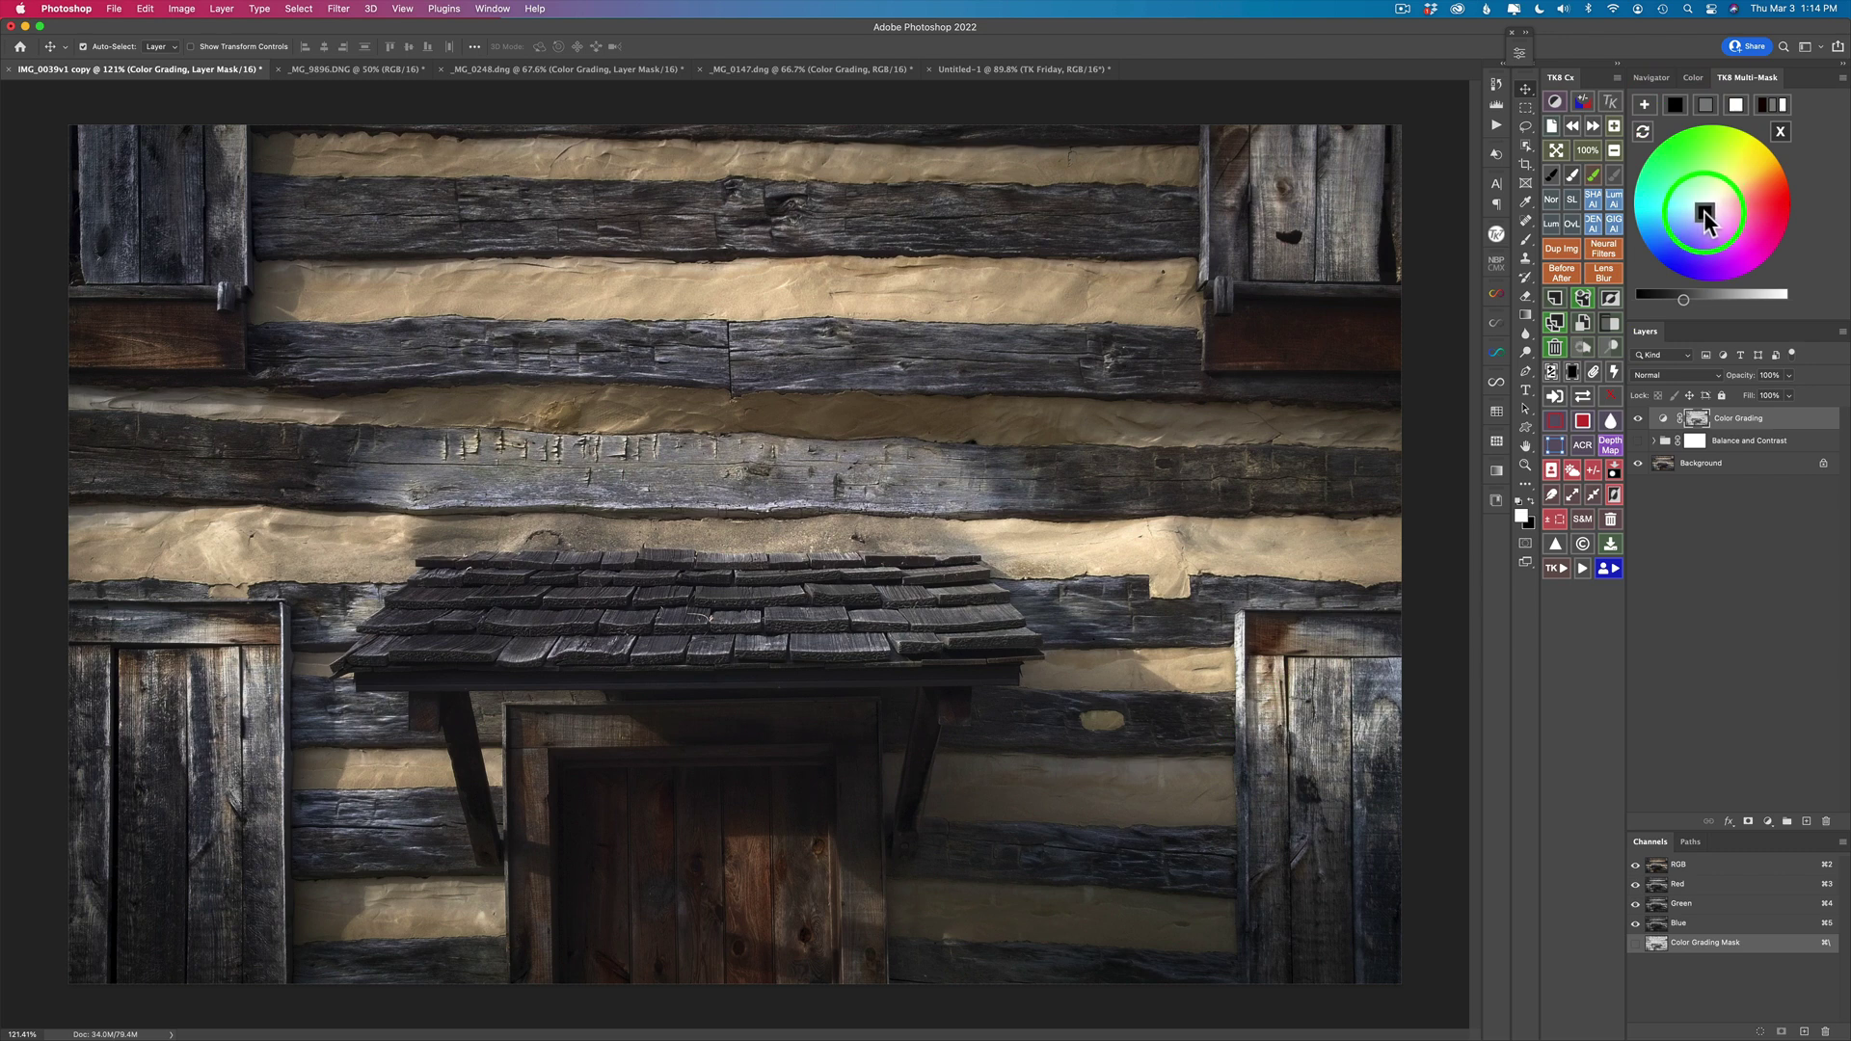
drag(1703, 210, 1683, 234)
click(1709, 102)
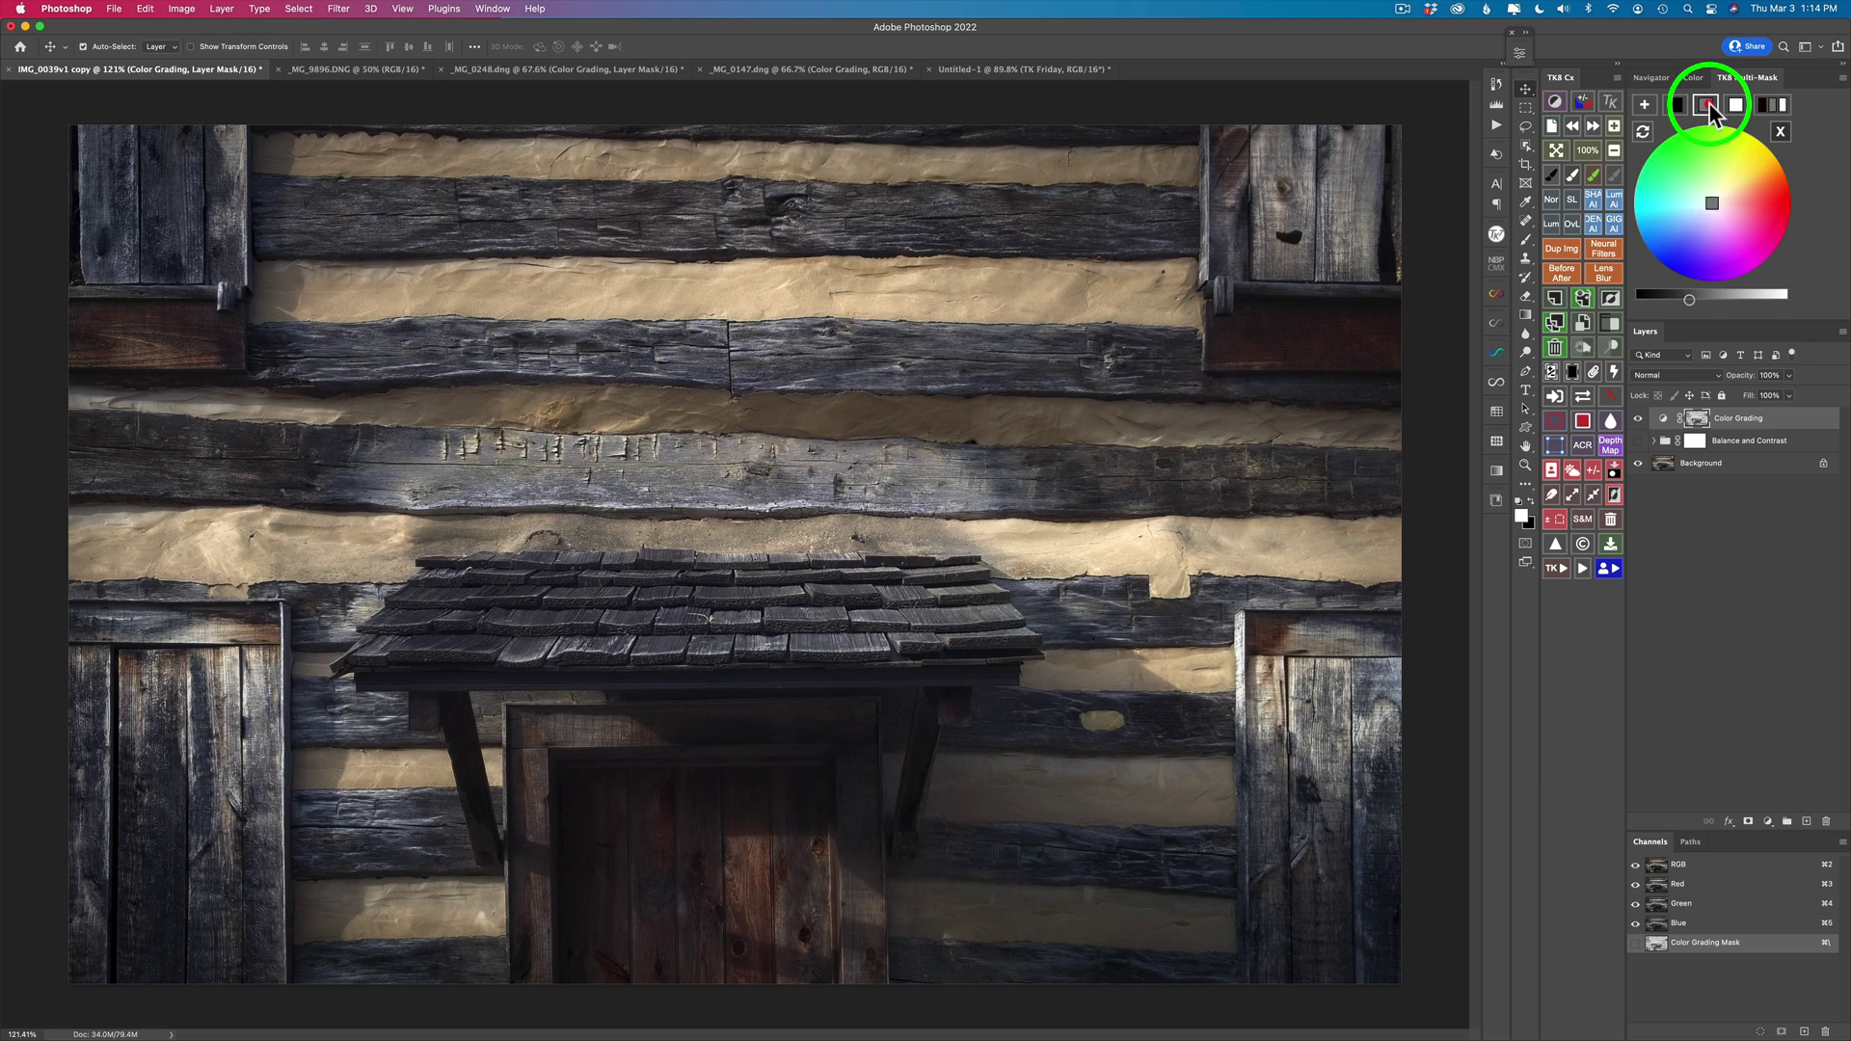
click(1721, 196)
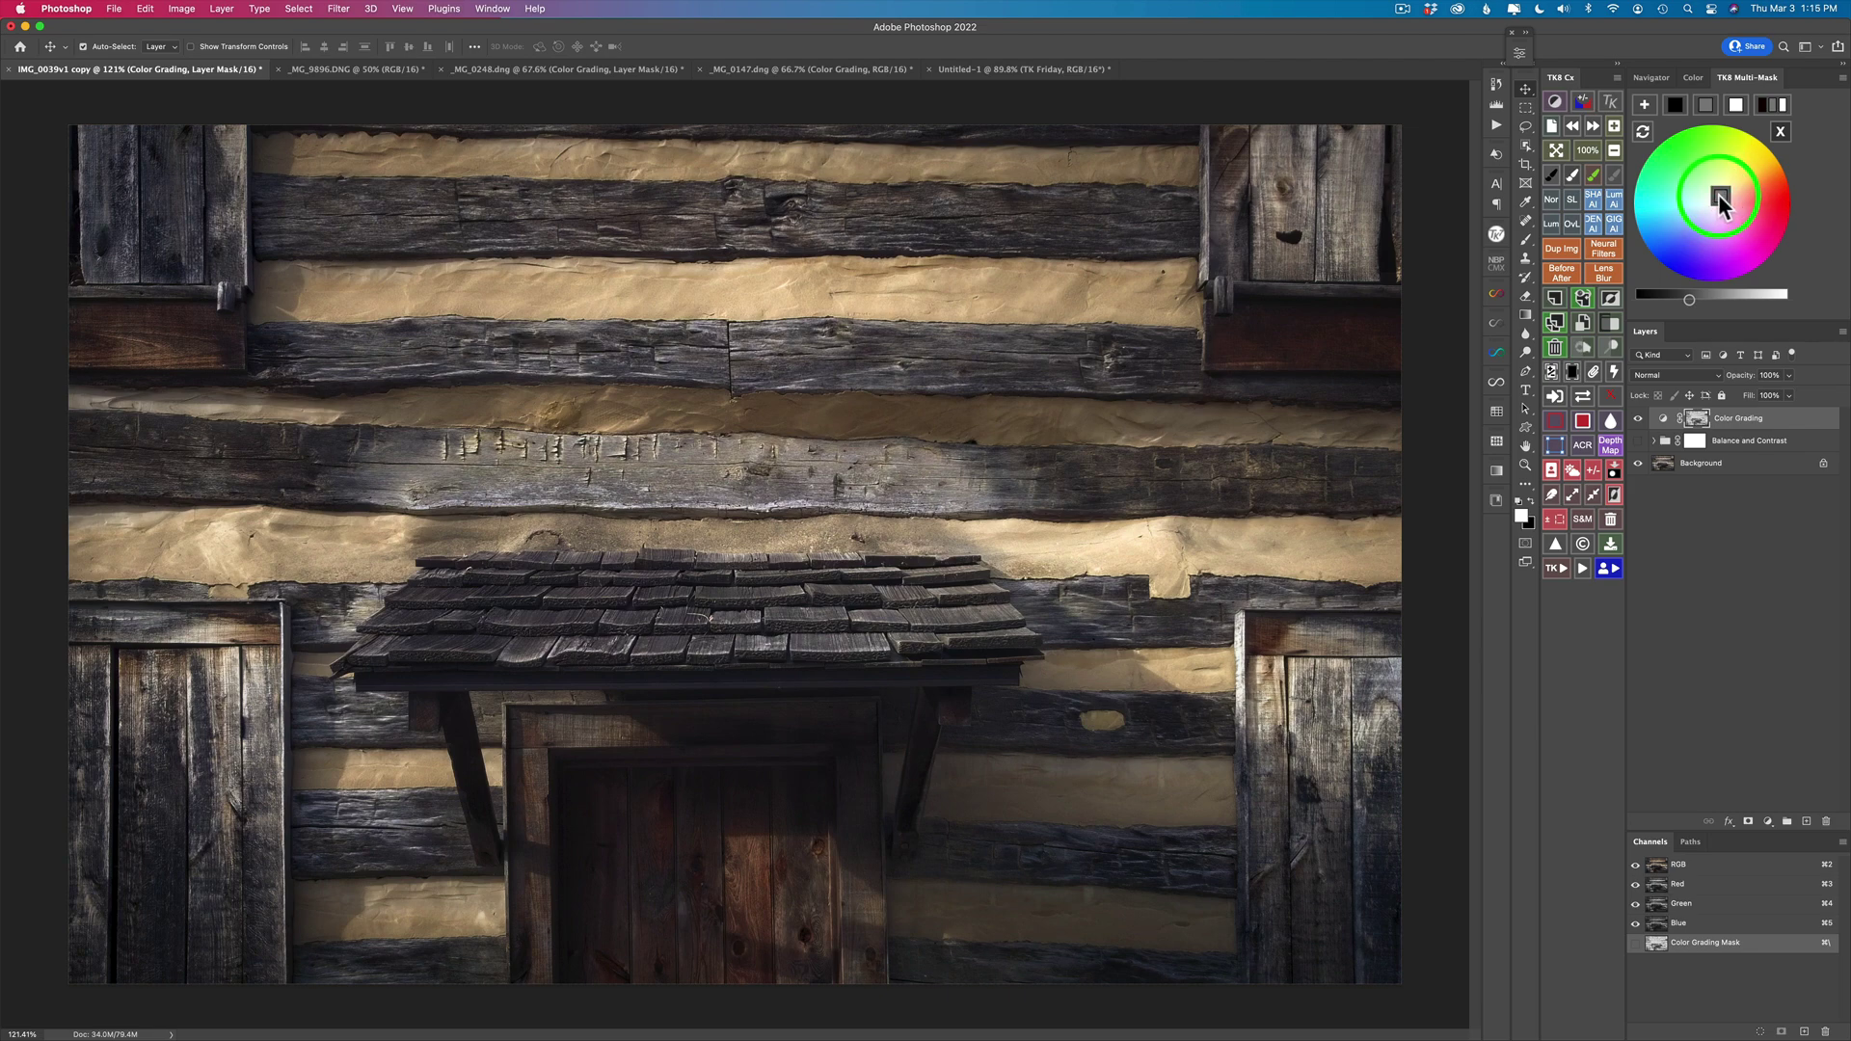
click(1638, 422)
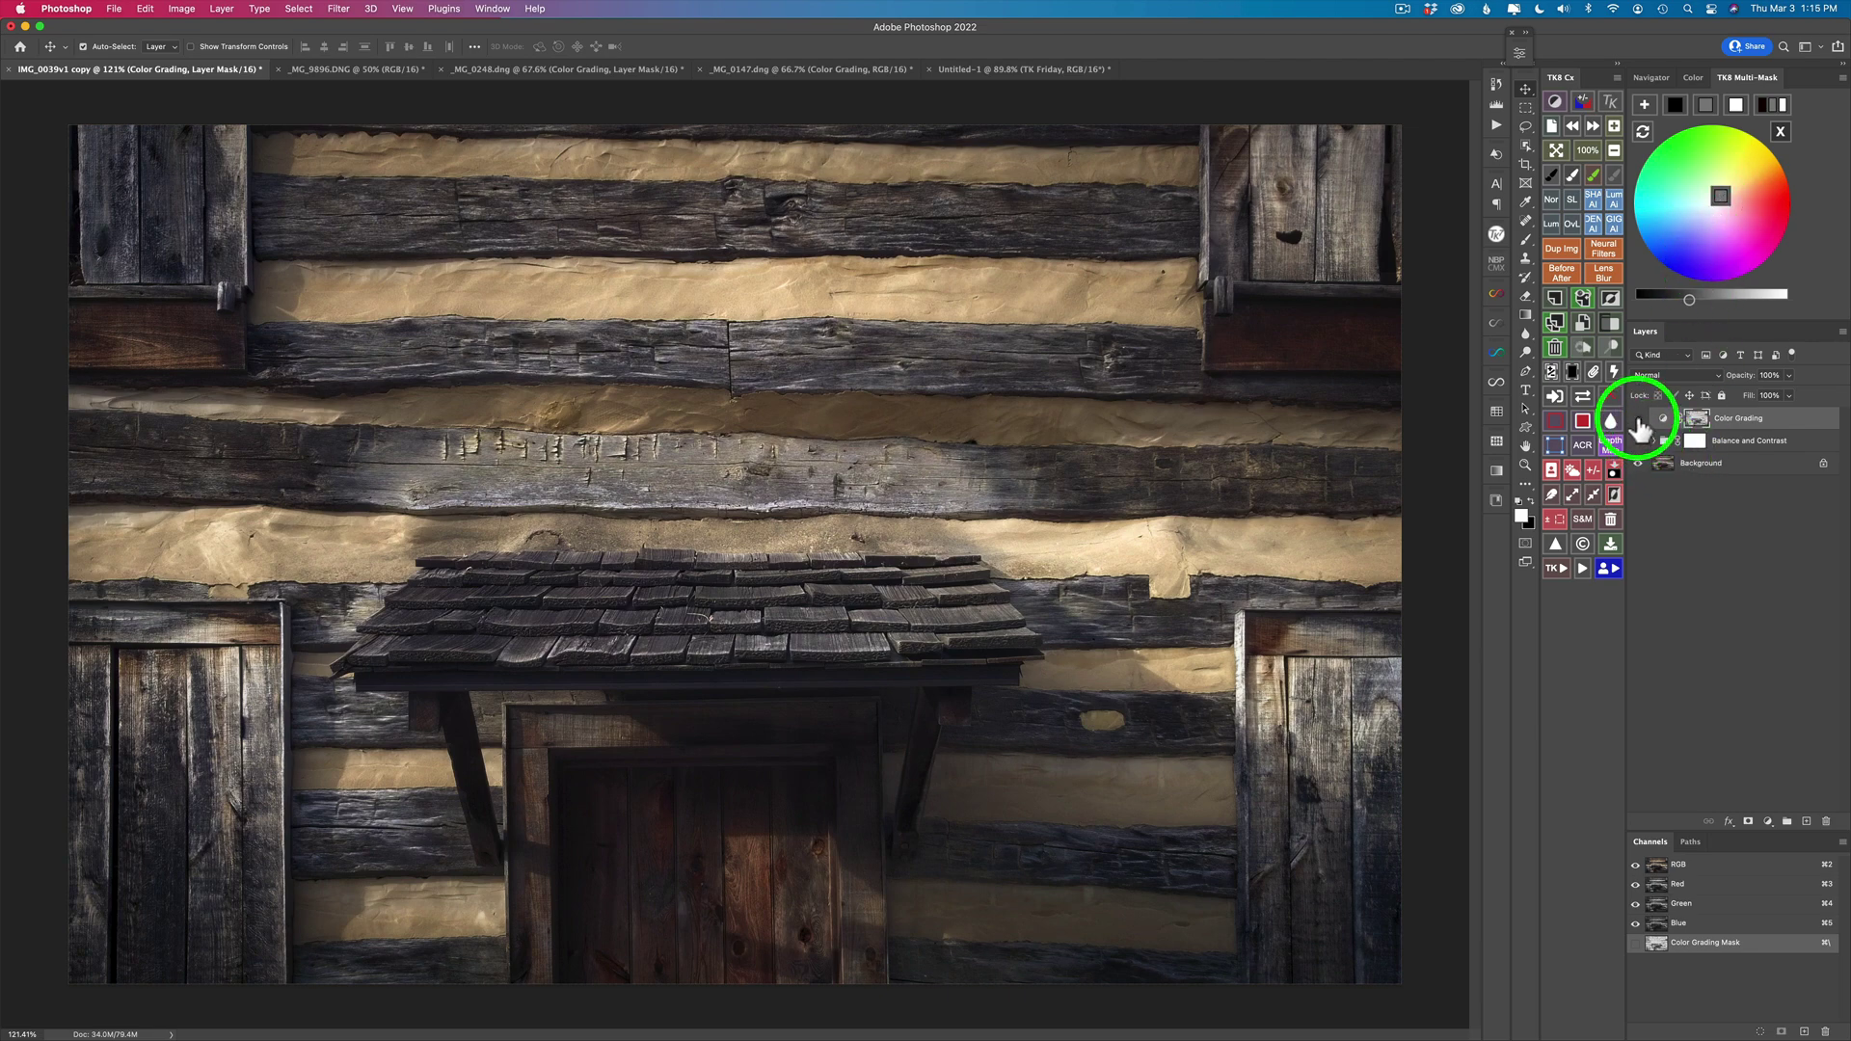
Step: Compare the cabin with the Color Grading layer on and off, then expand Balance and Contrast
click(1638, 421)
click(1638, 420)
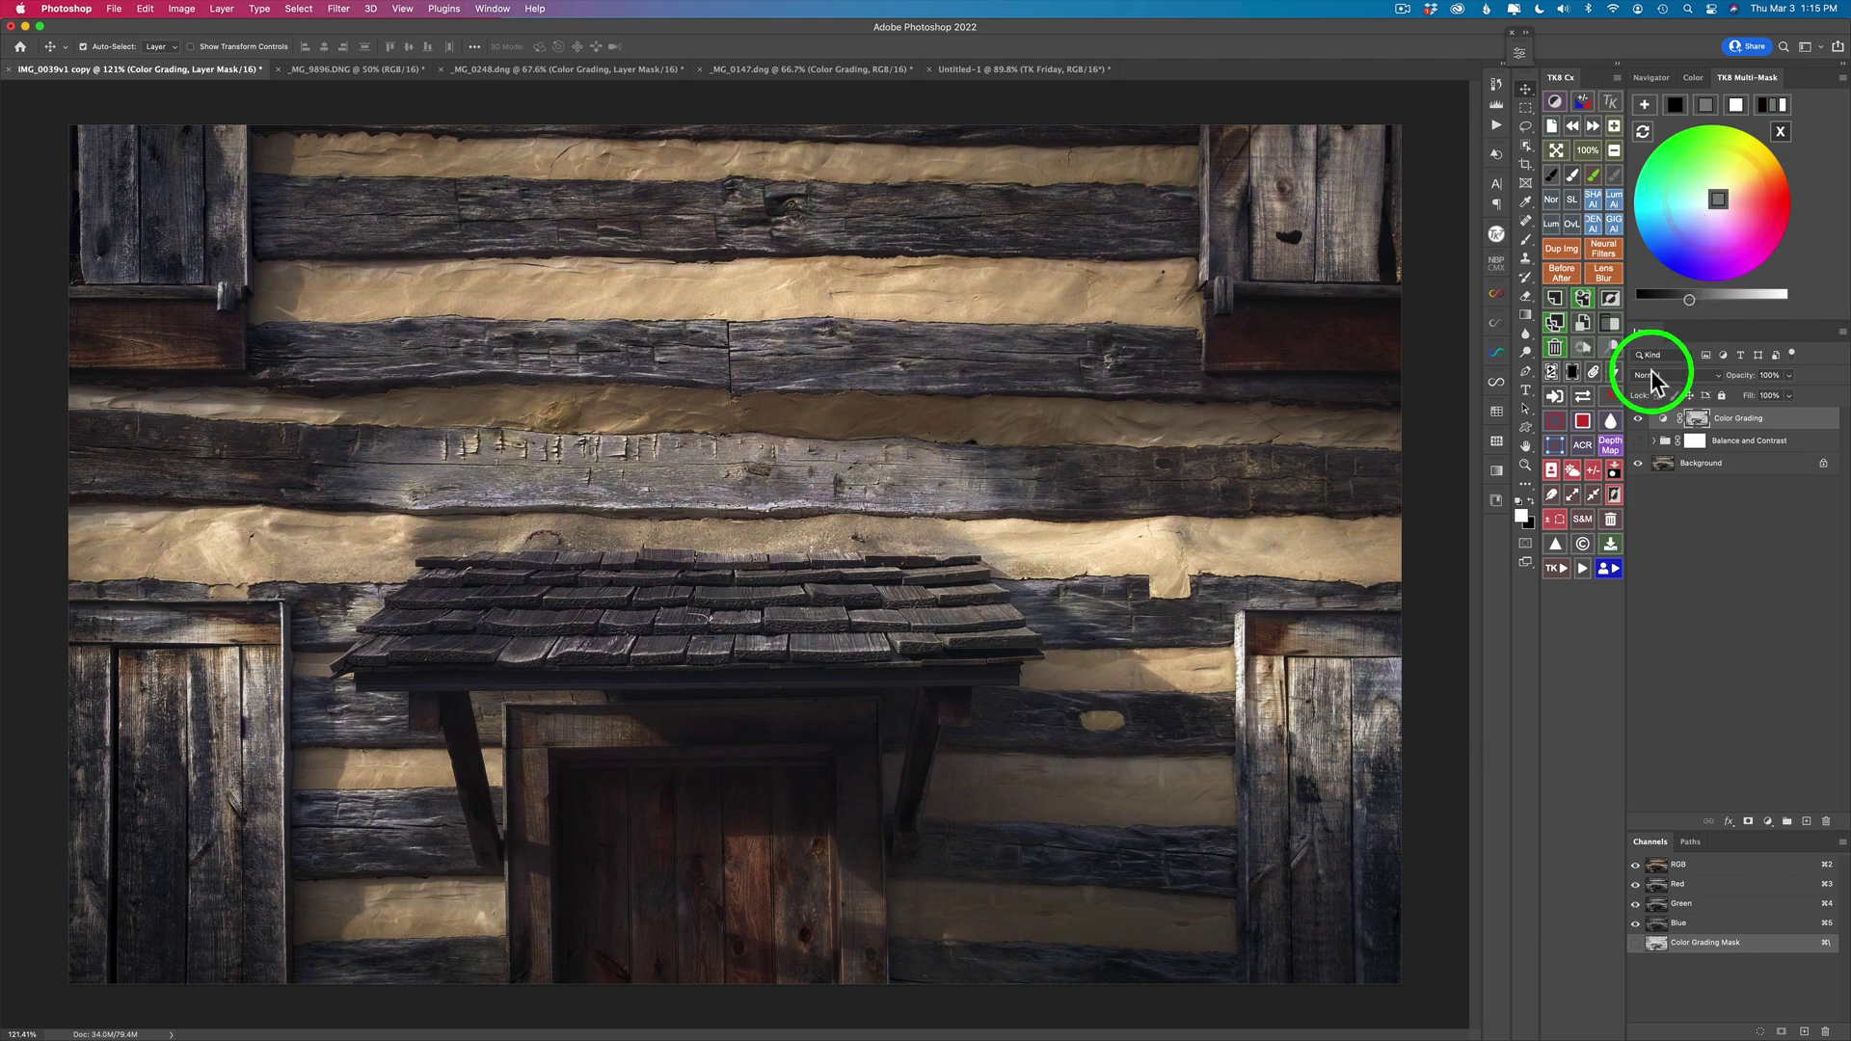
click(1639, 421)
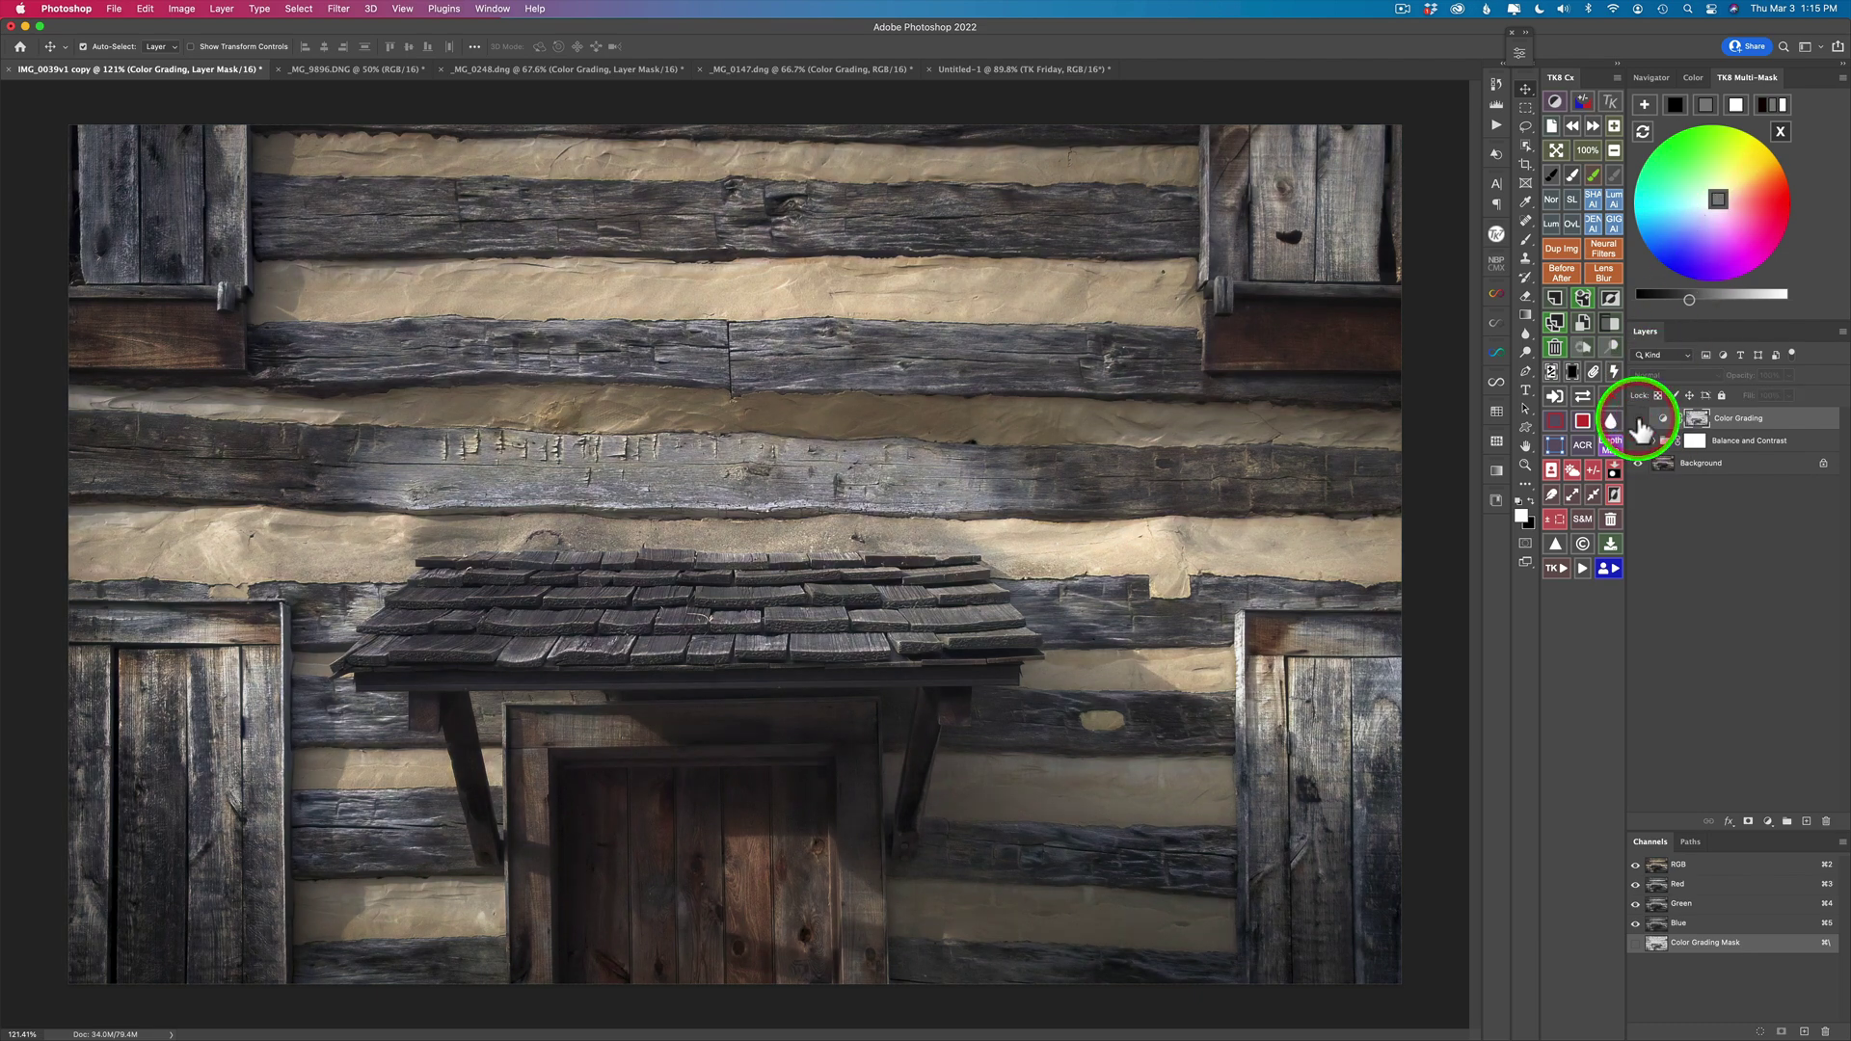
click(1639, 420)
click(1638, 422)
click(1654, 441)
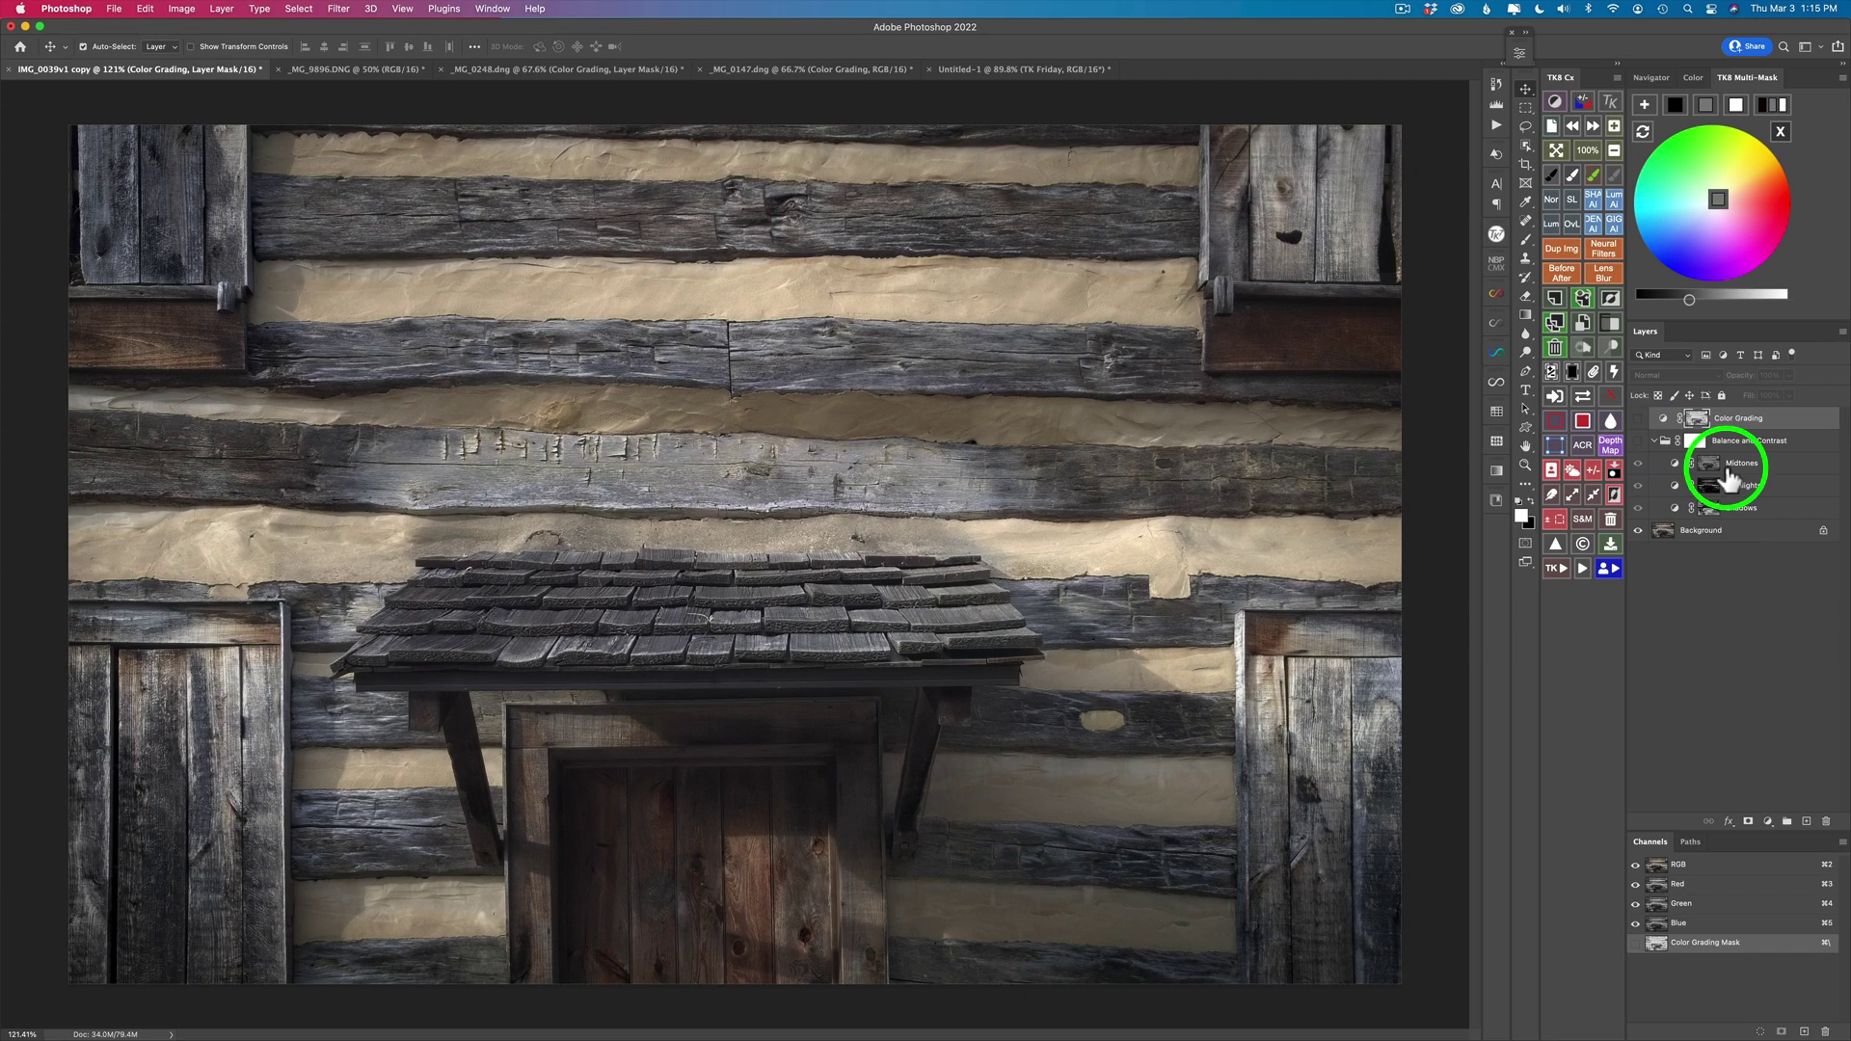
Step: Toggle the Balance and Contrast group and Color Grading layer, leaving the grading visible
click(1637, 442)
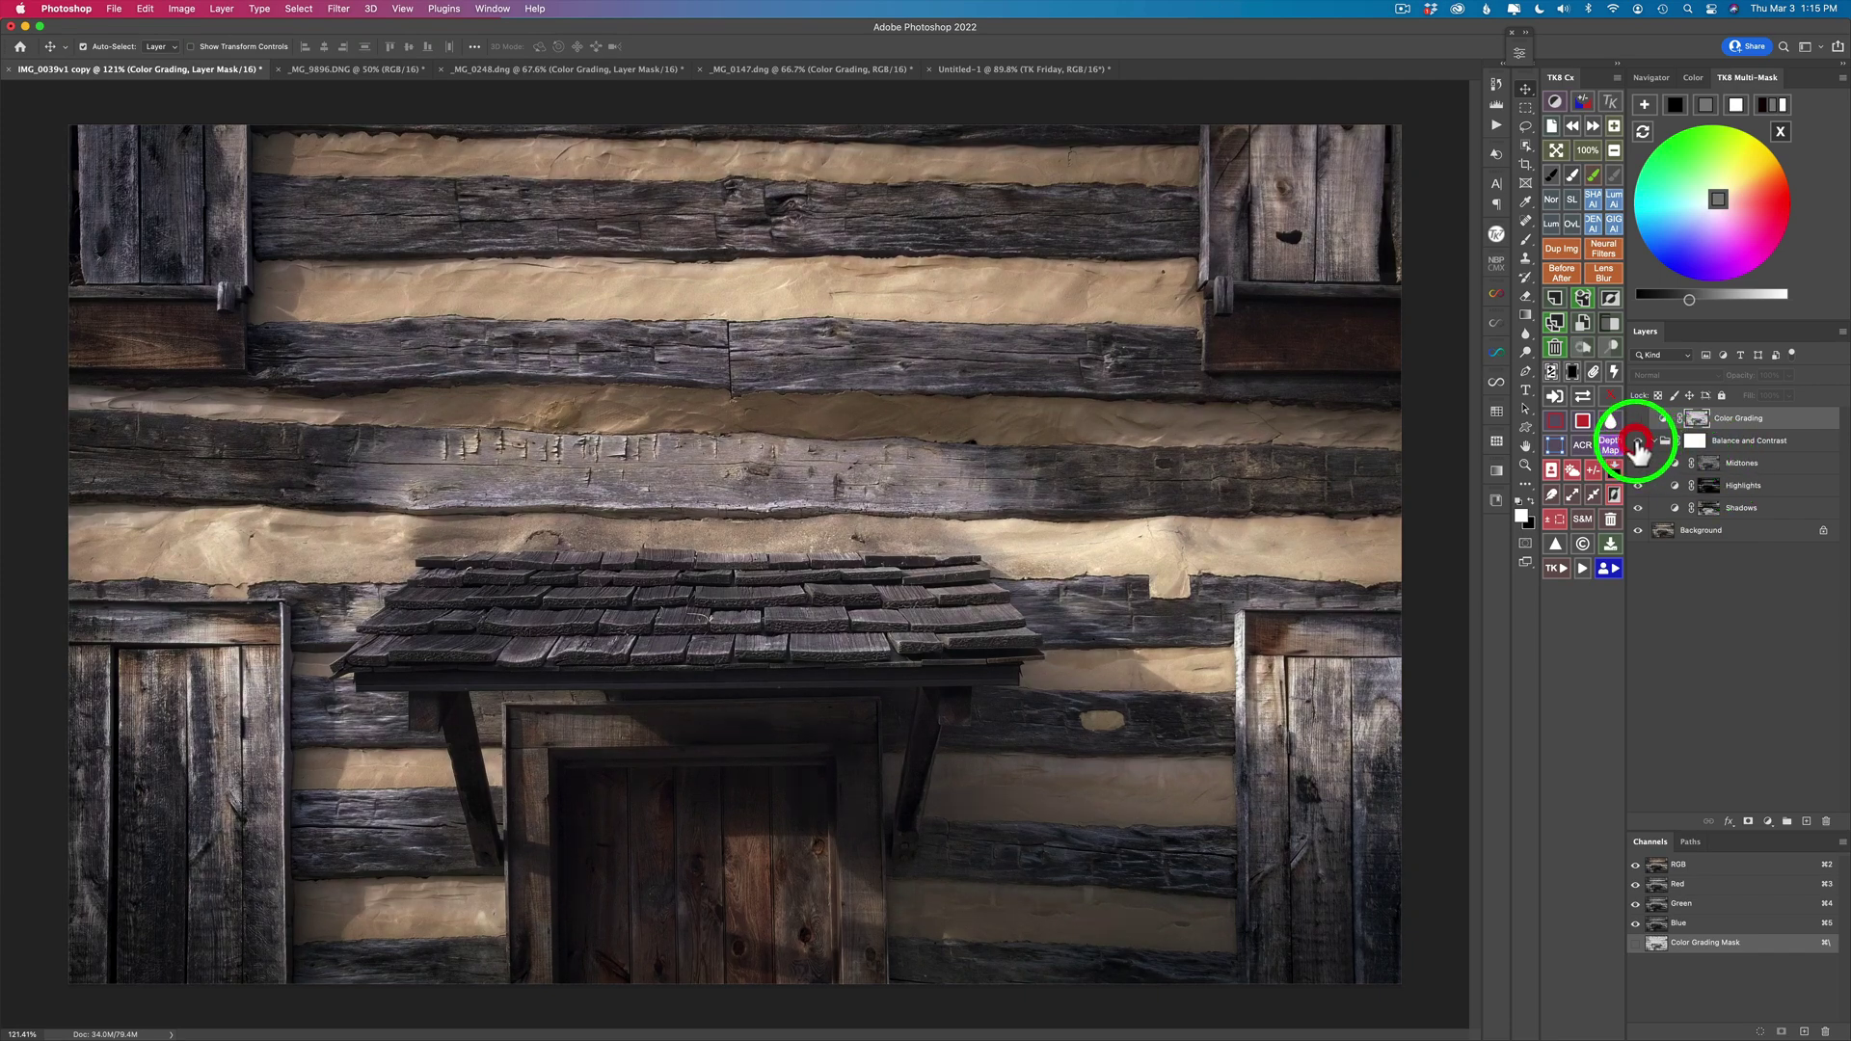
click(1637, 442)
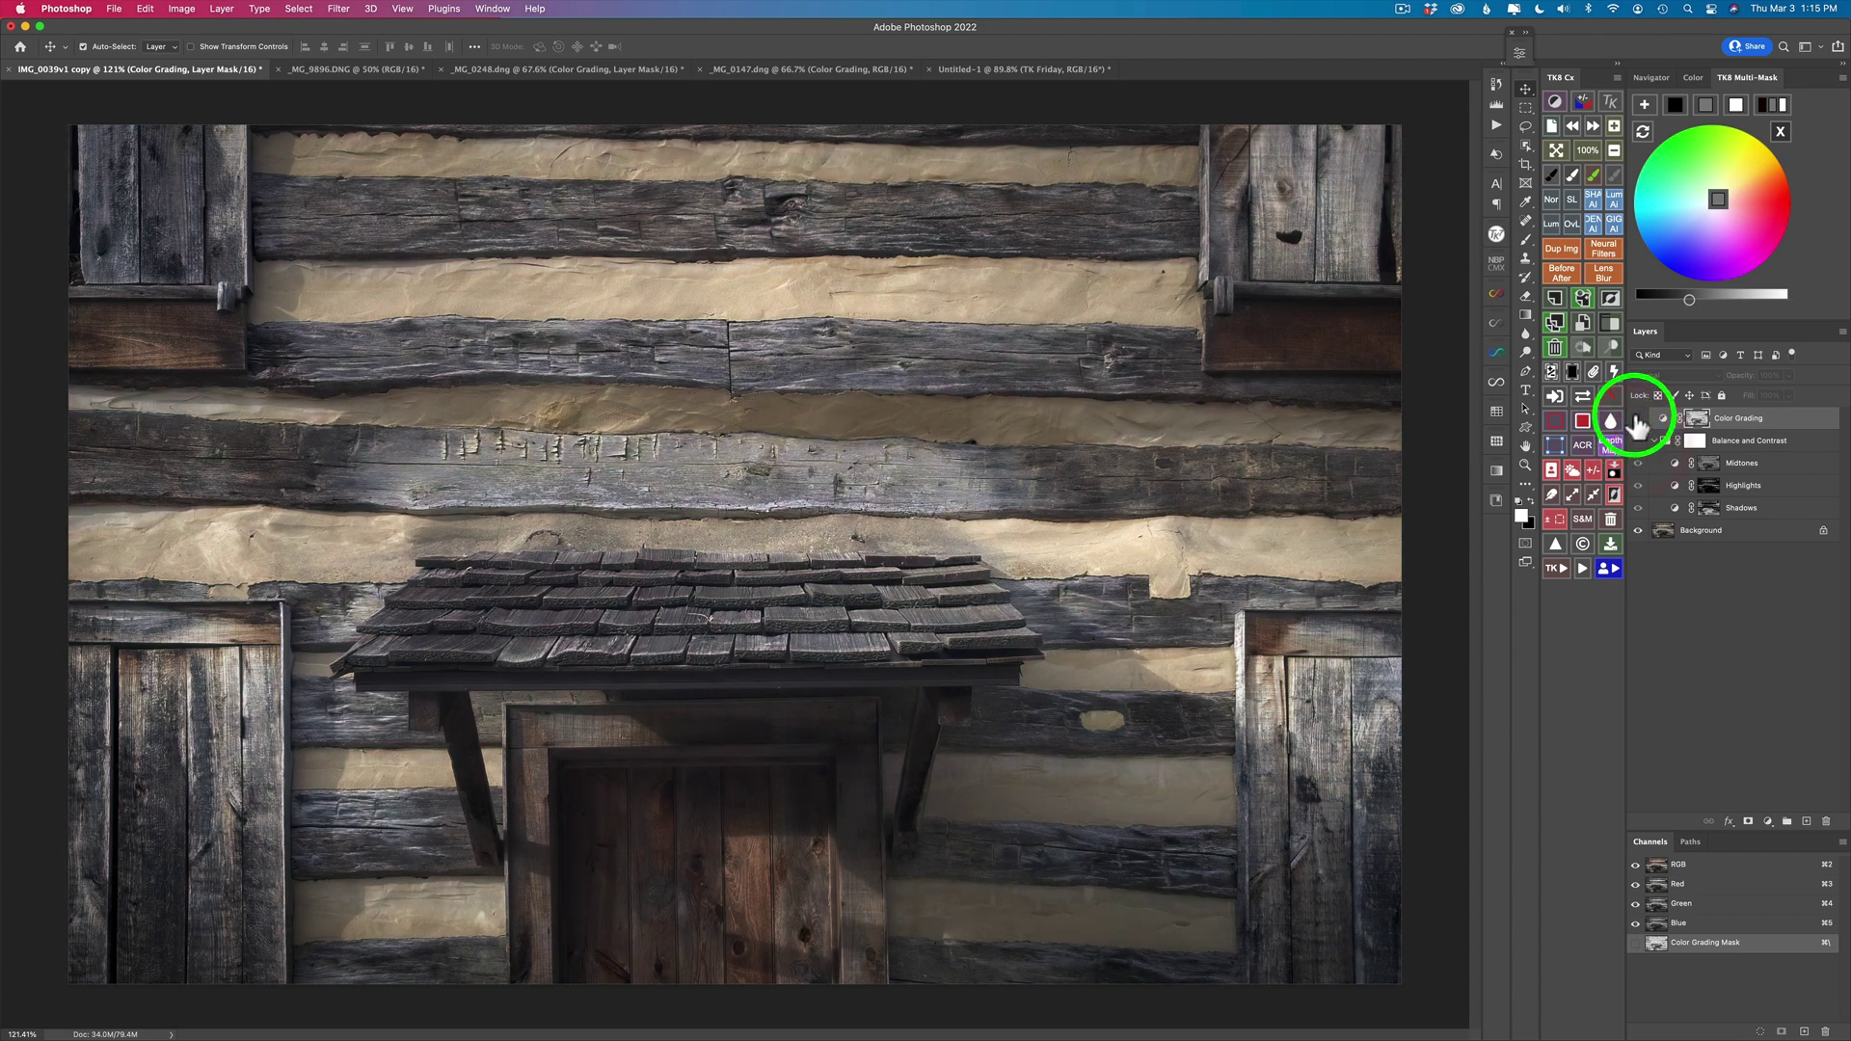
click(1639, 418)
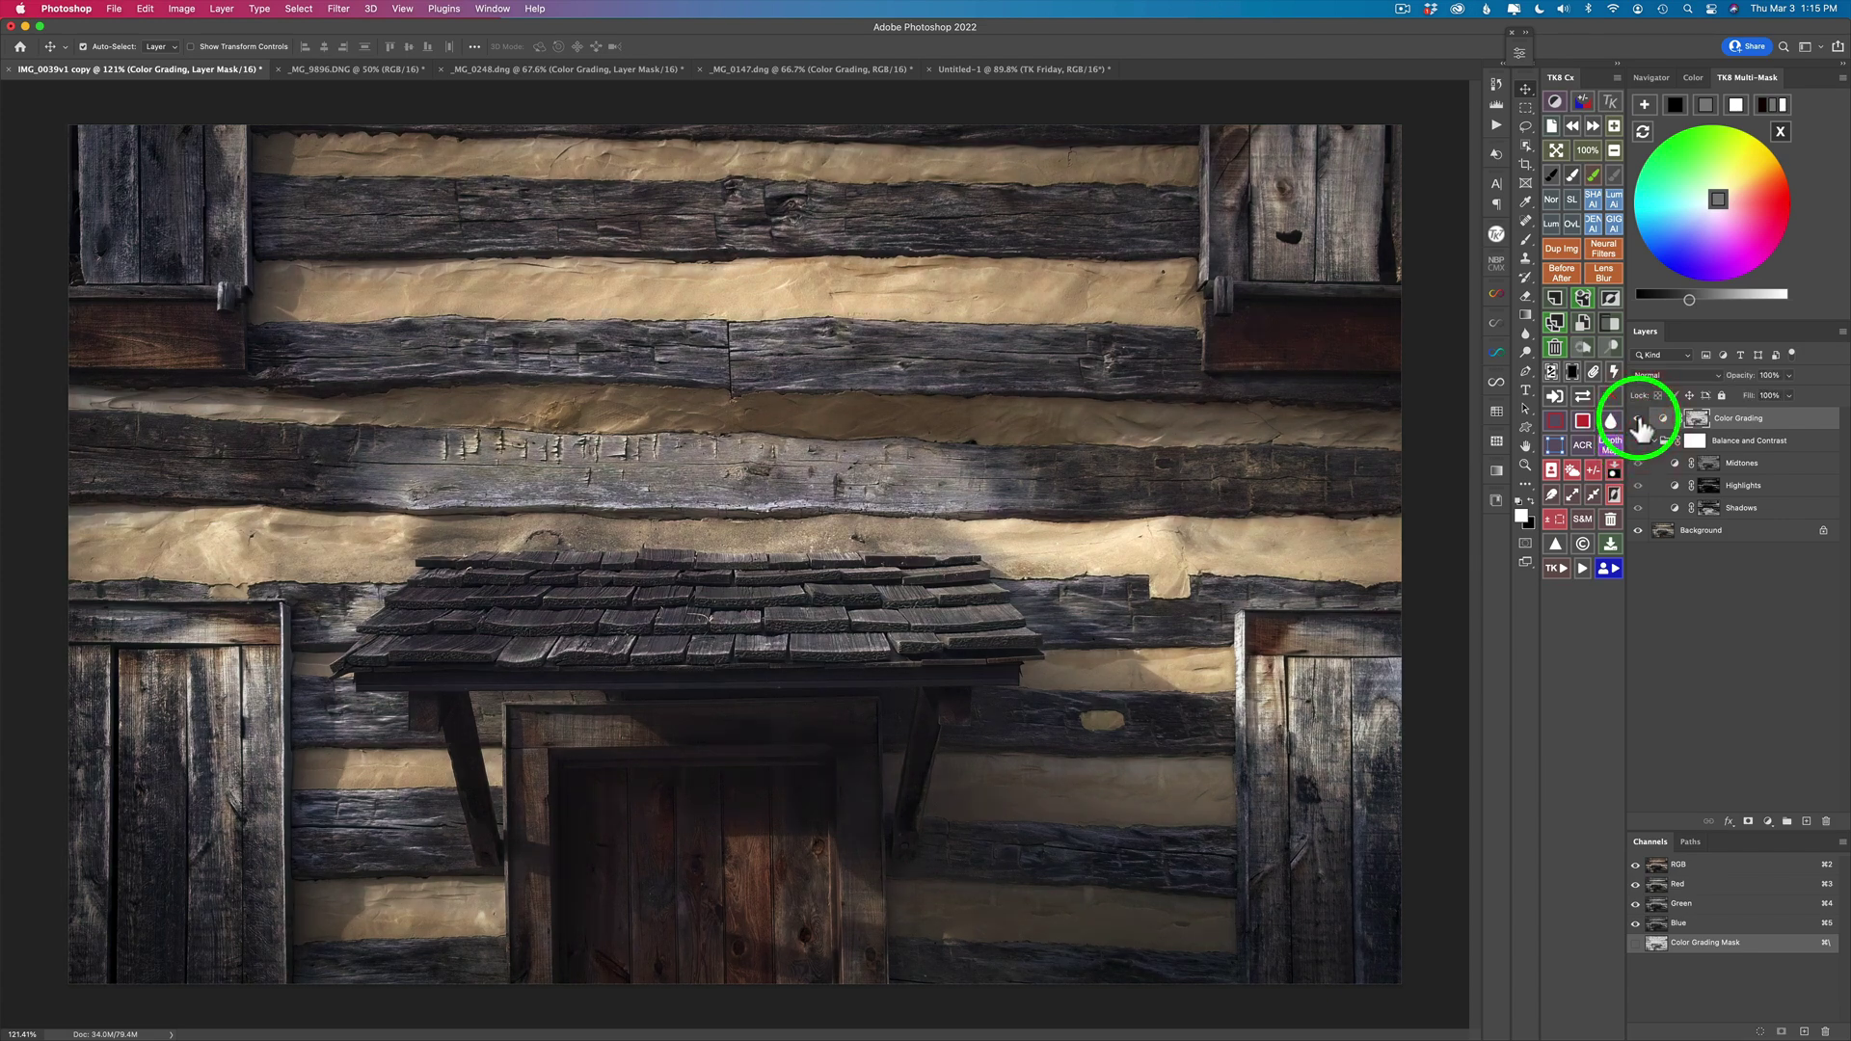
click(1638, 419)
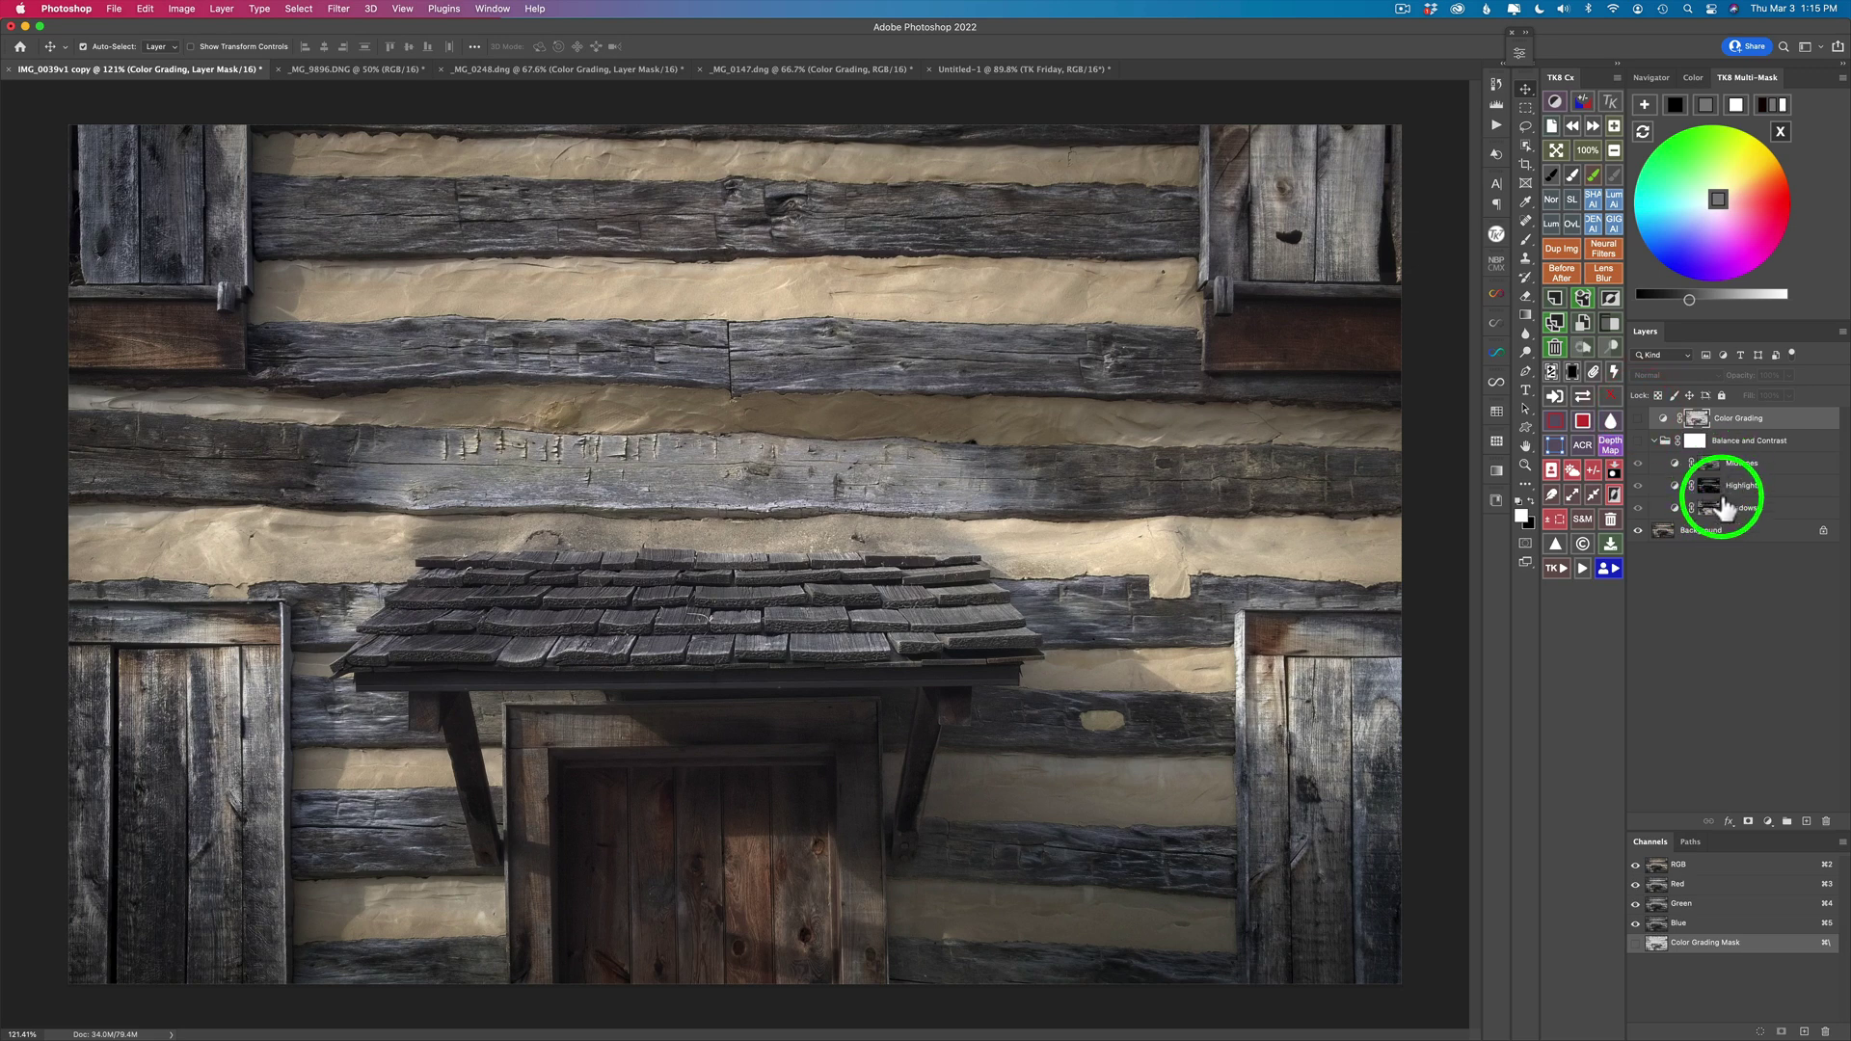
click(1638, 419)
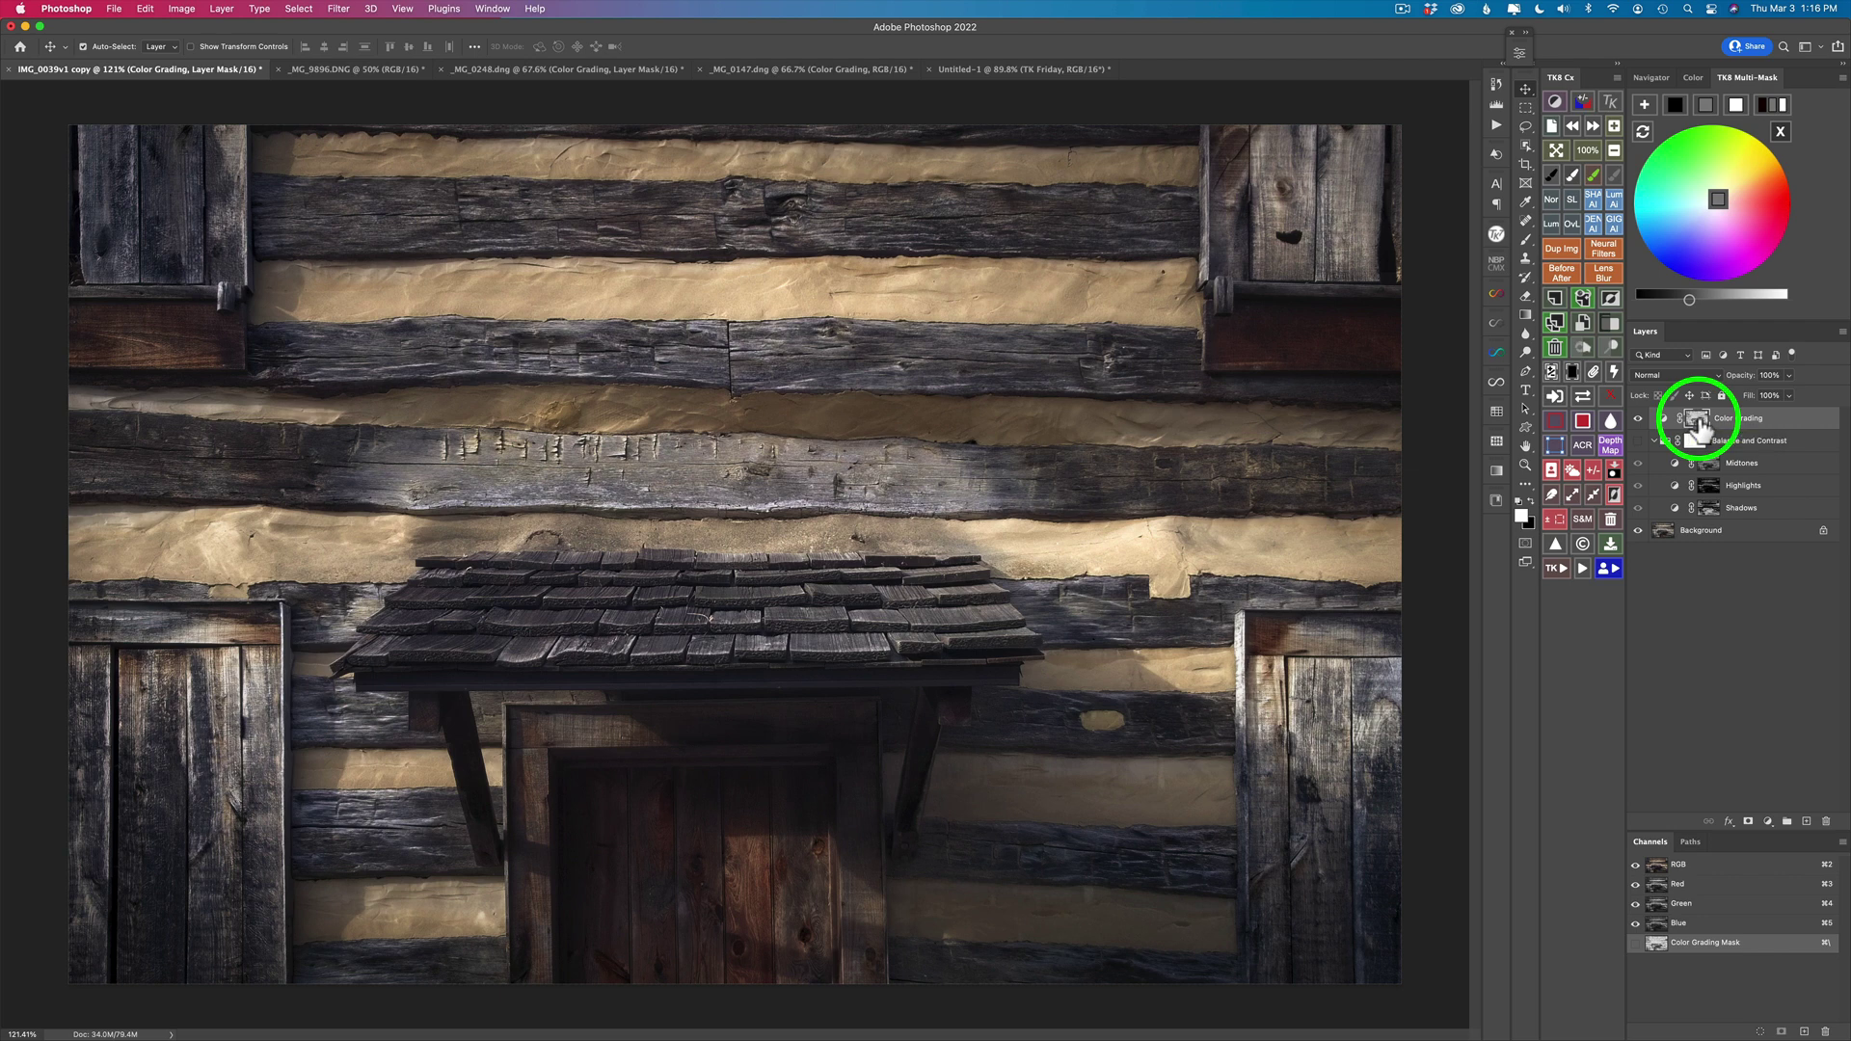
Step: Switch to the _MG_9896.DNG dogwood flower photo, which has only a Background layer
click(363, 70)
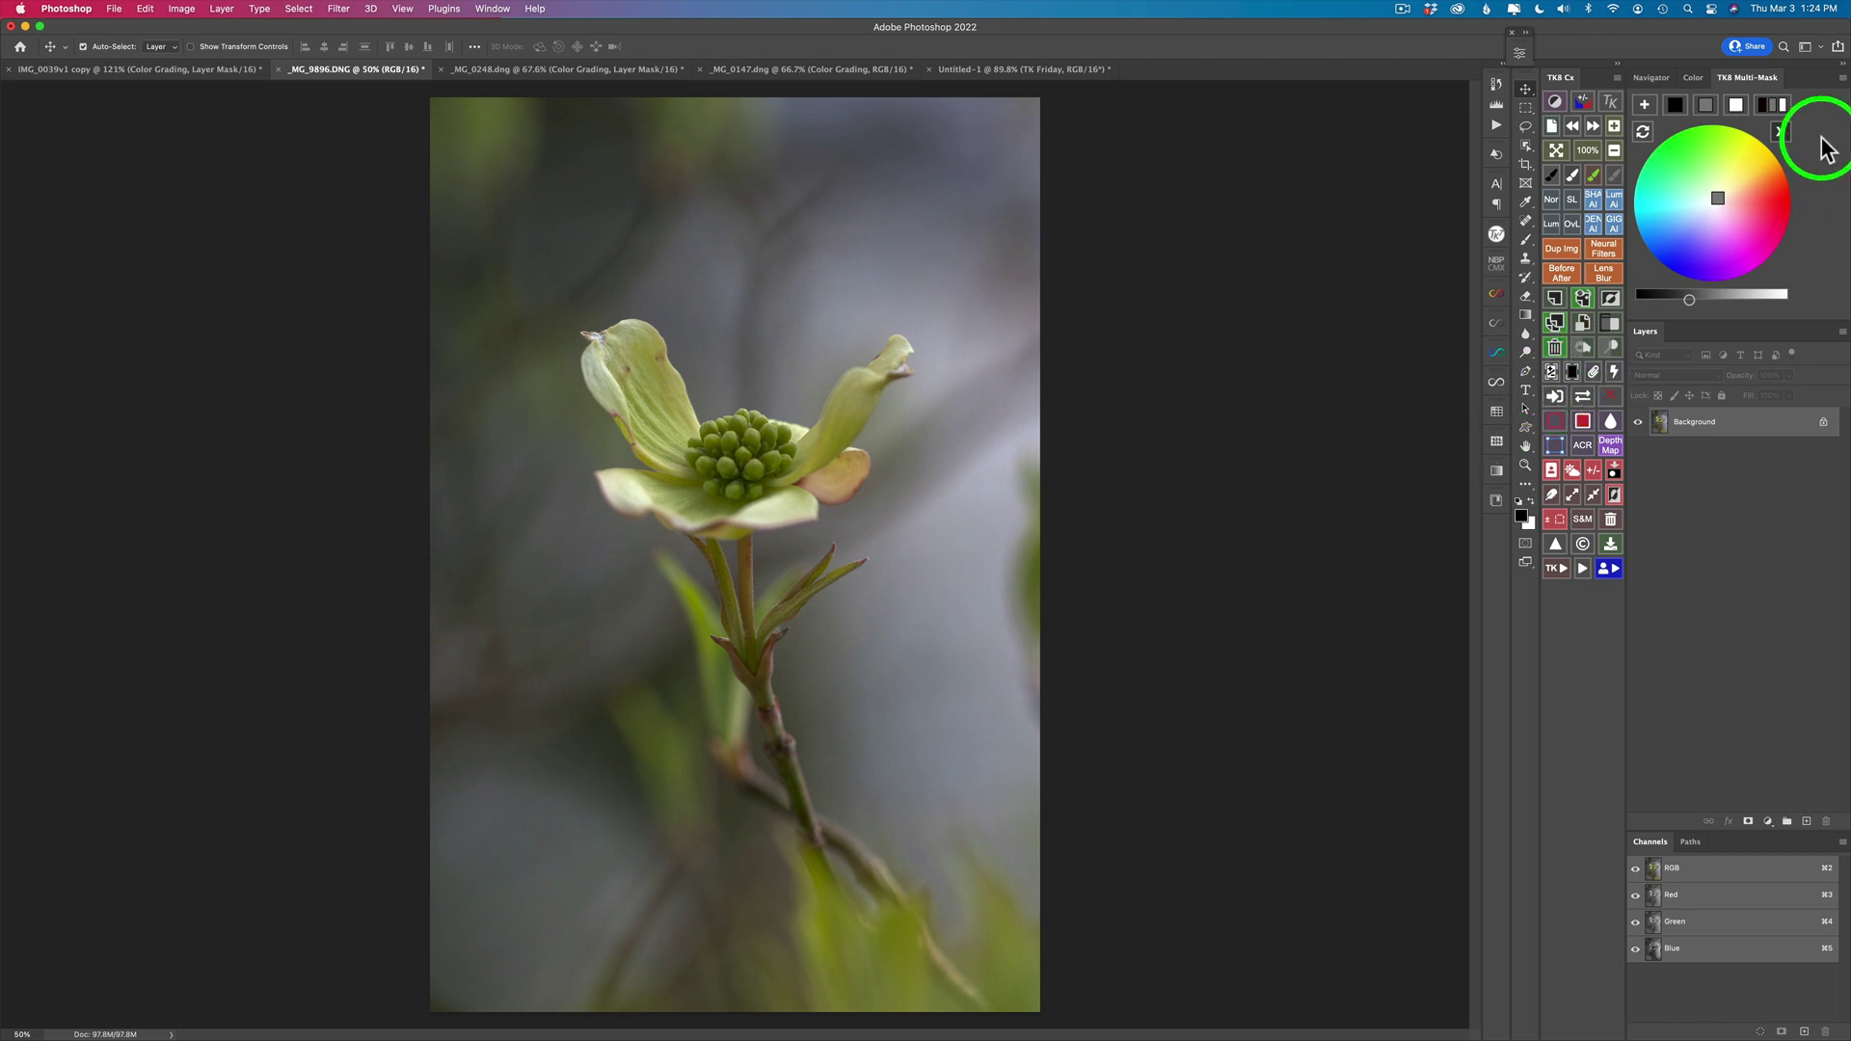
Step: Add a Color Grading layer to the flower photo, masked by a level-3 luminosity mask
click(1781, 132)
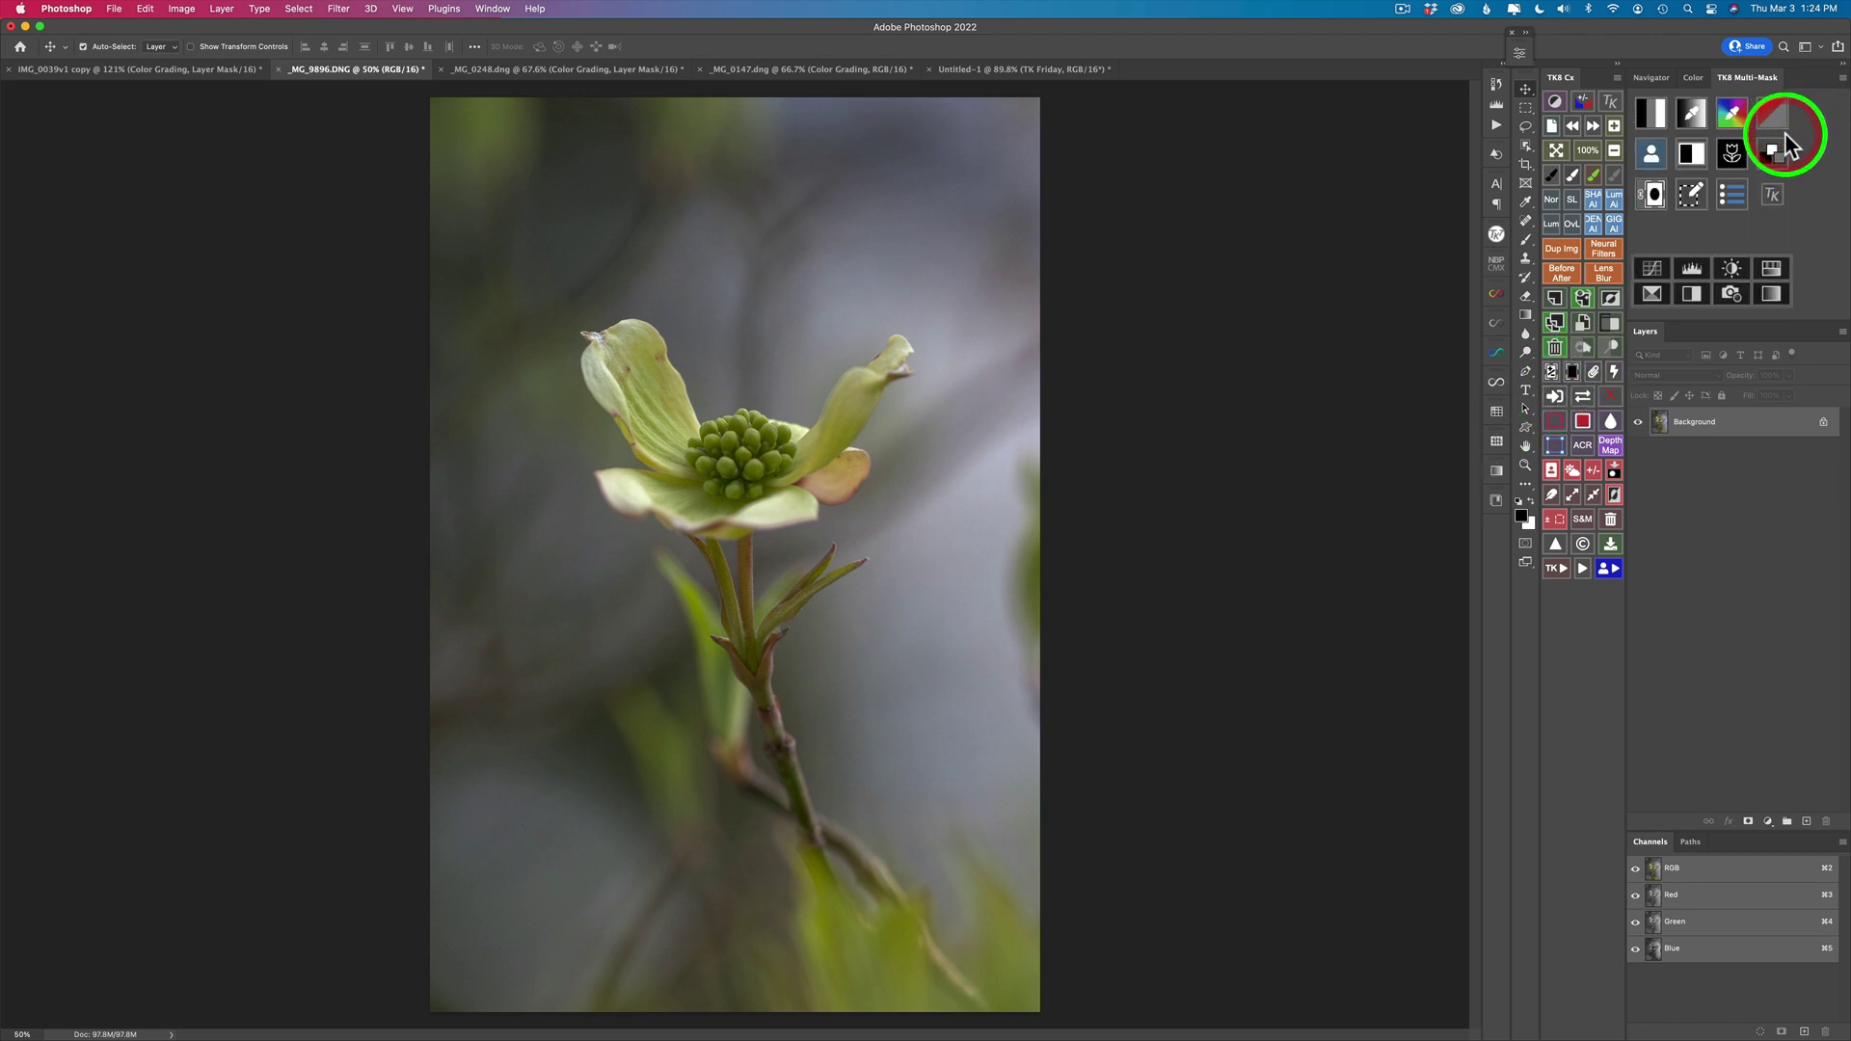
click(1658, 108)
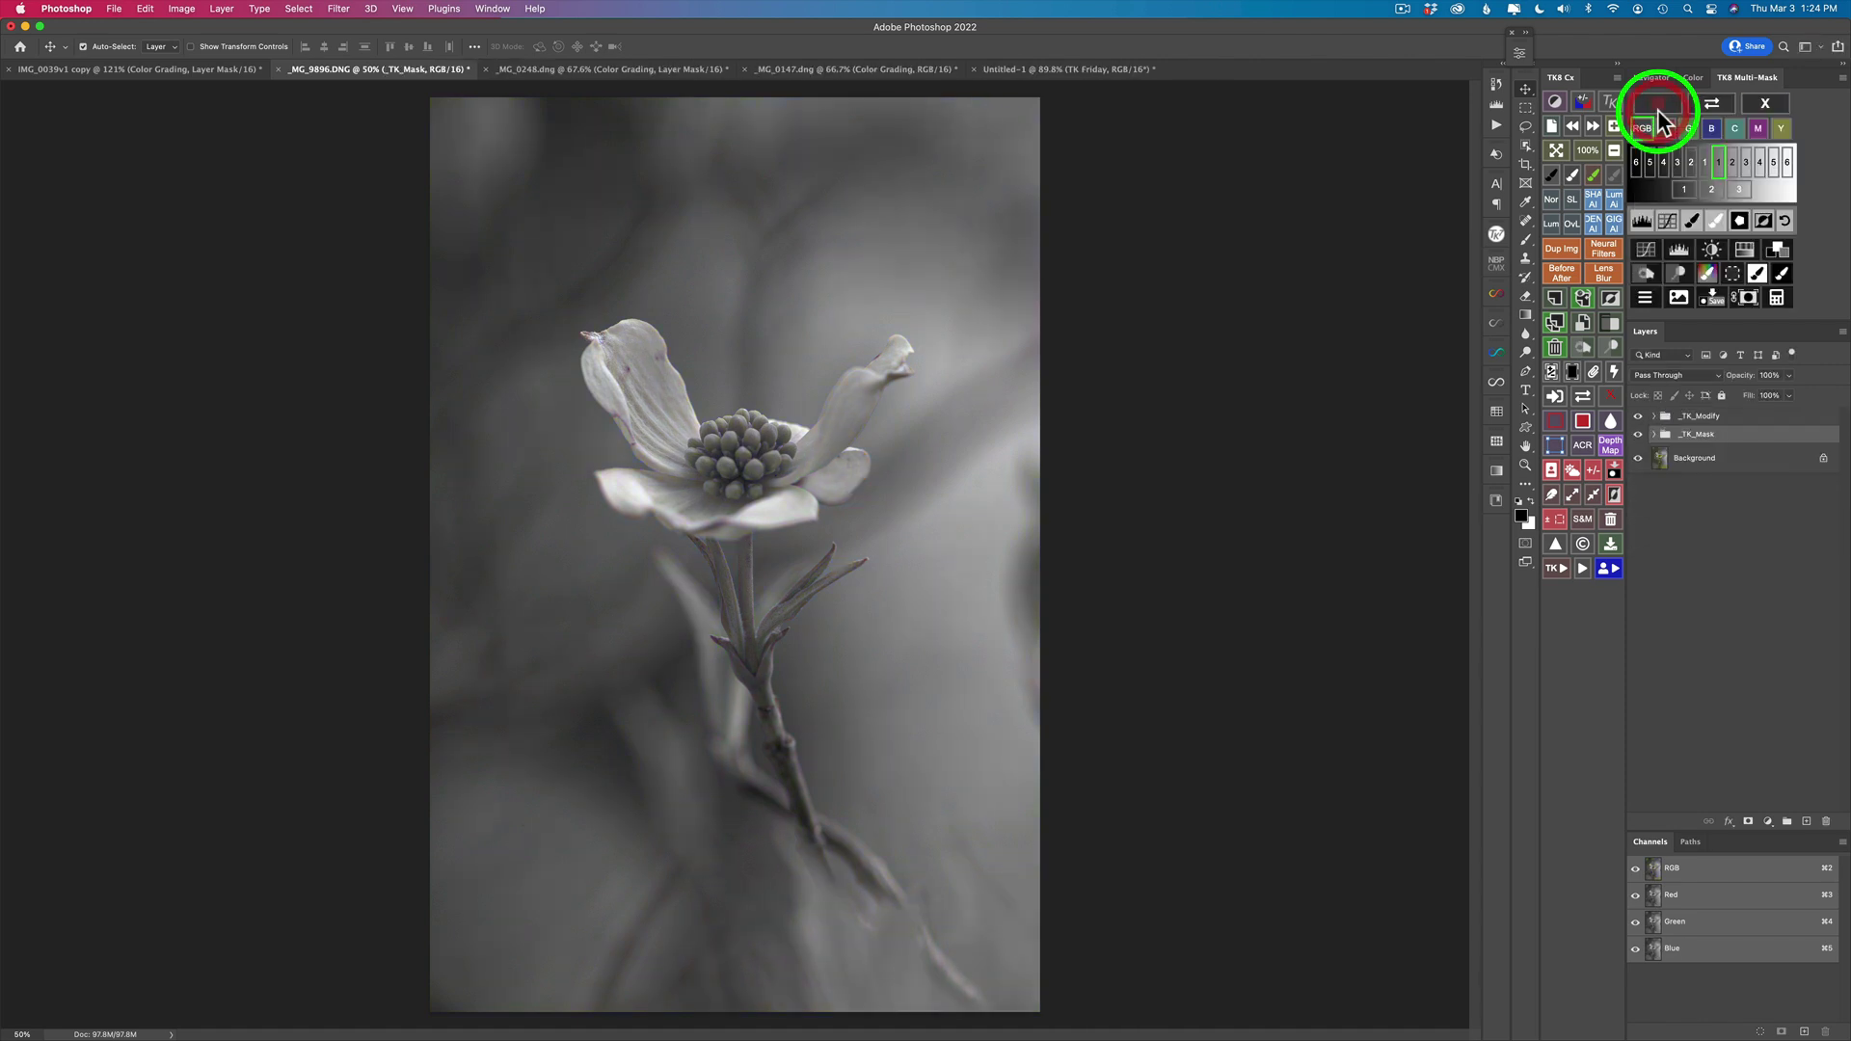
click(1740, 188)
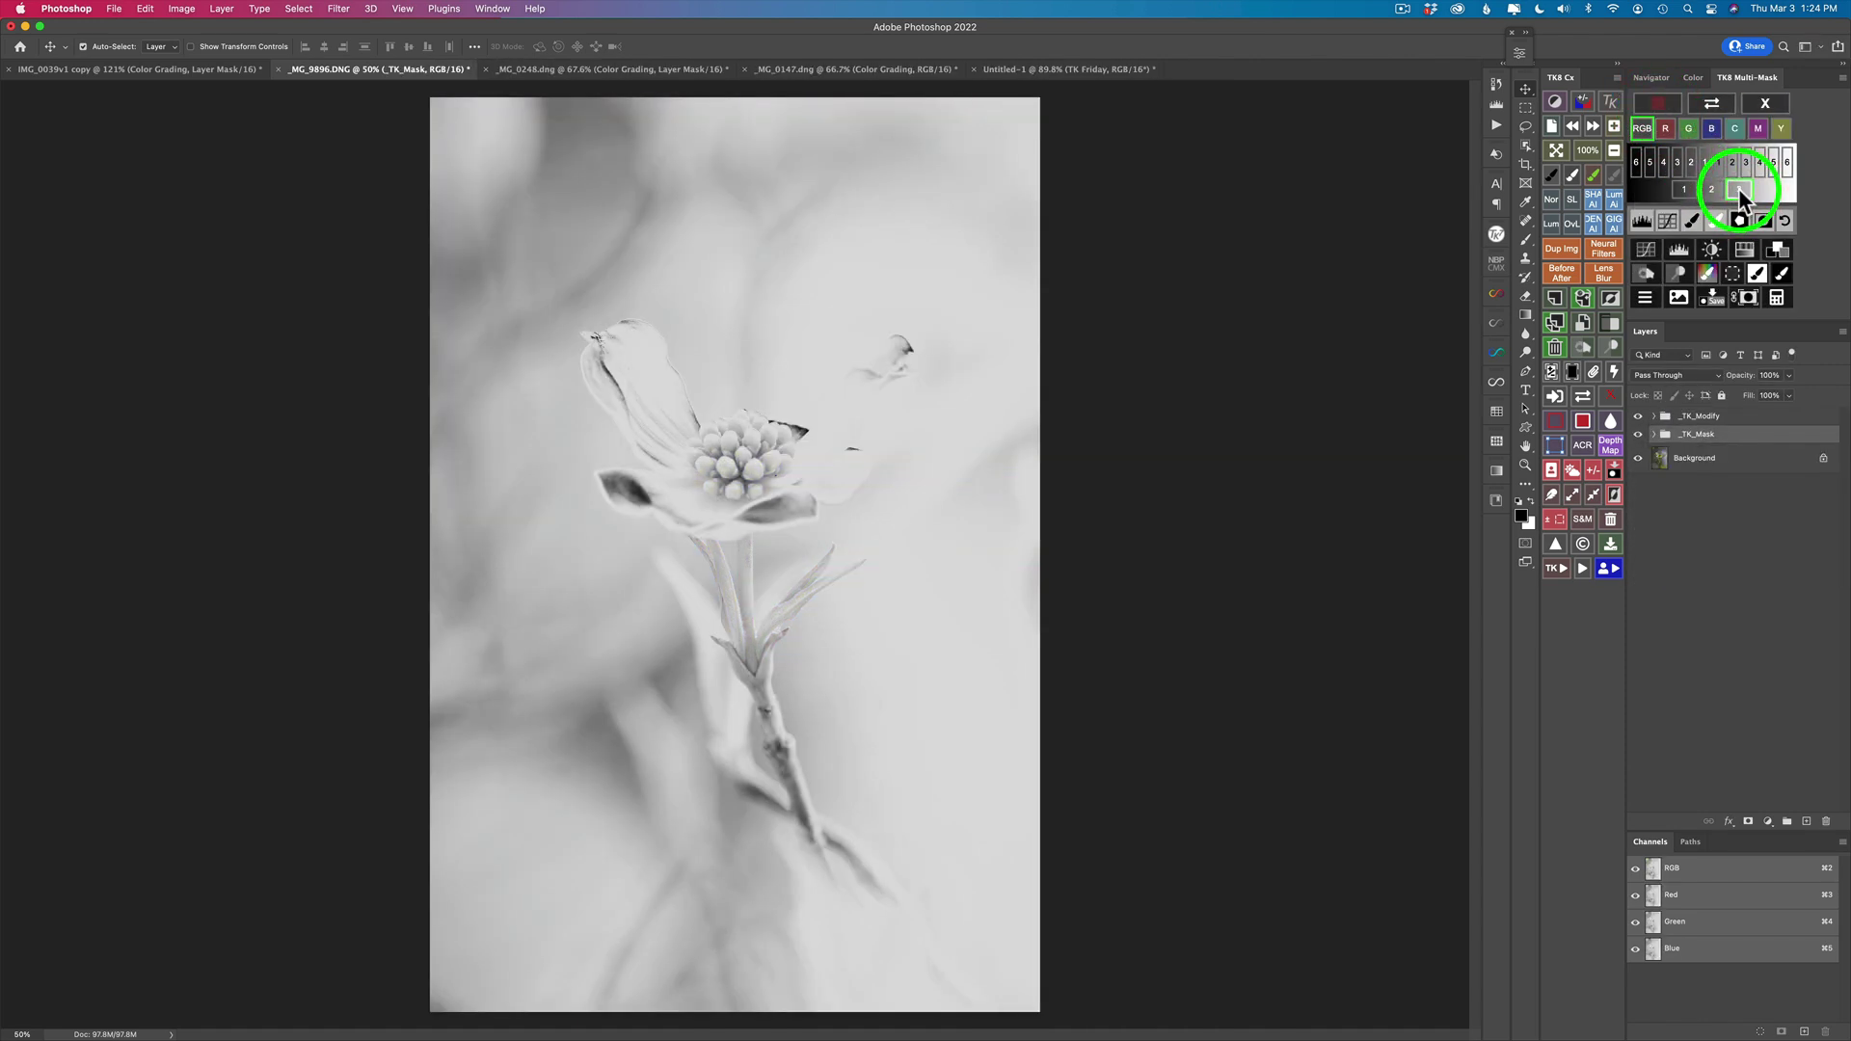
click(1779, 253)
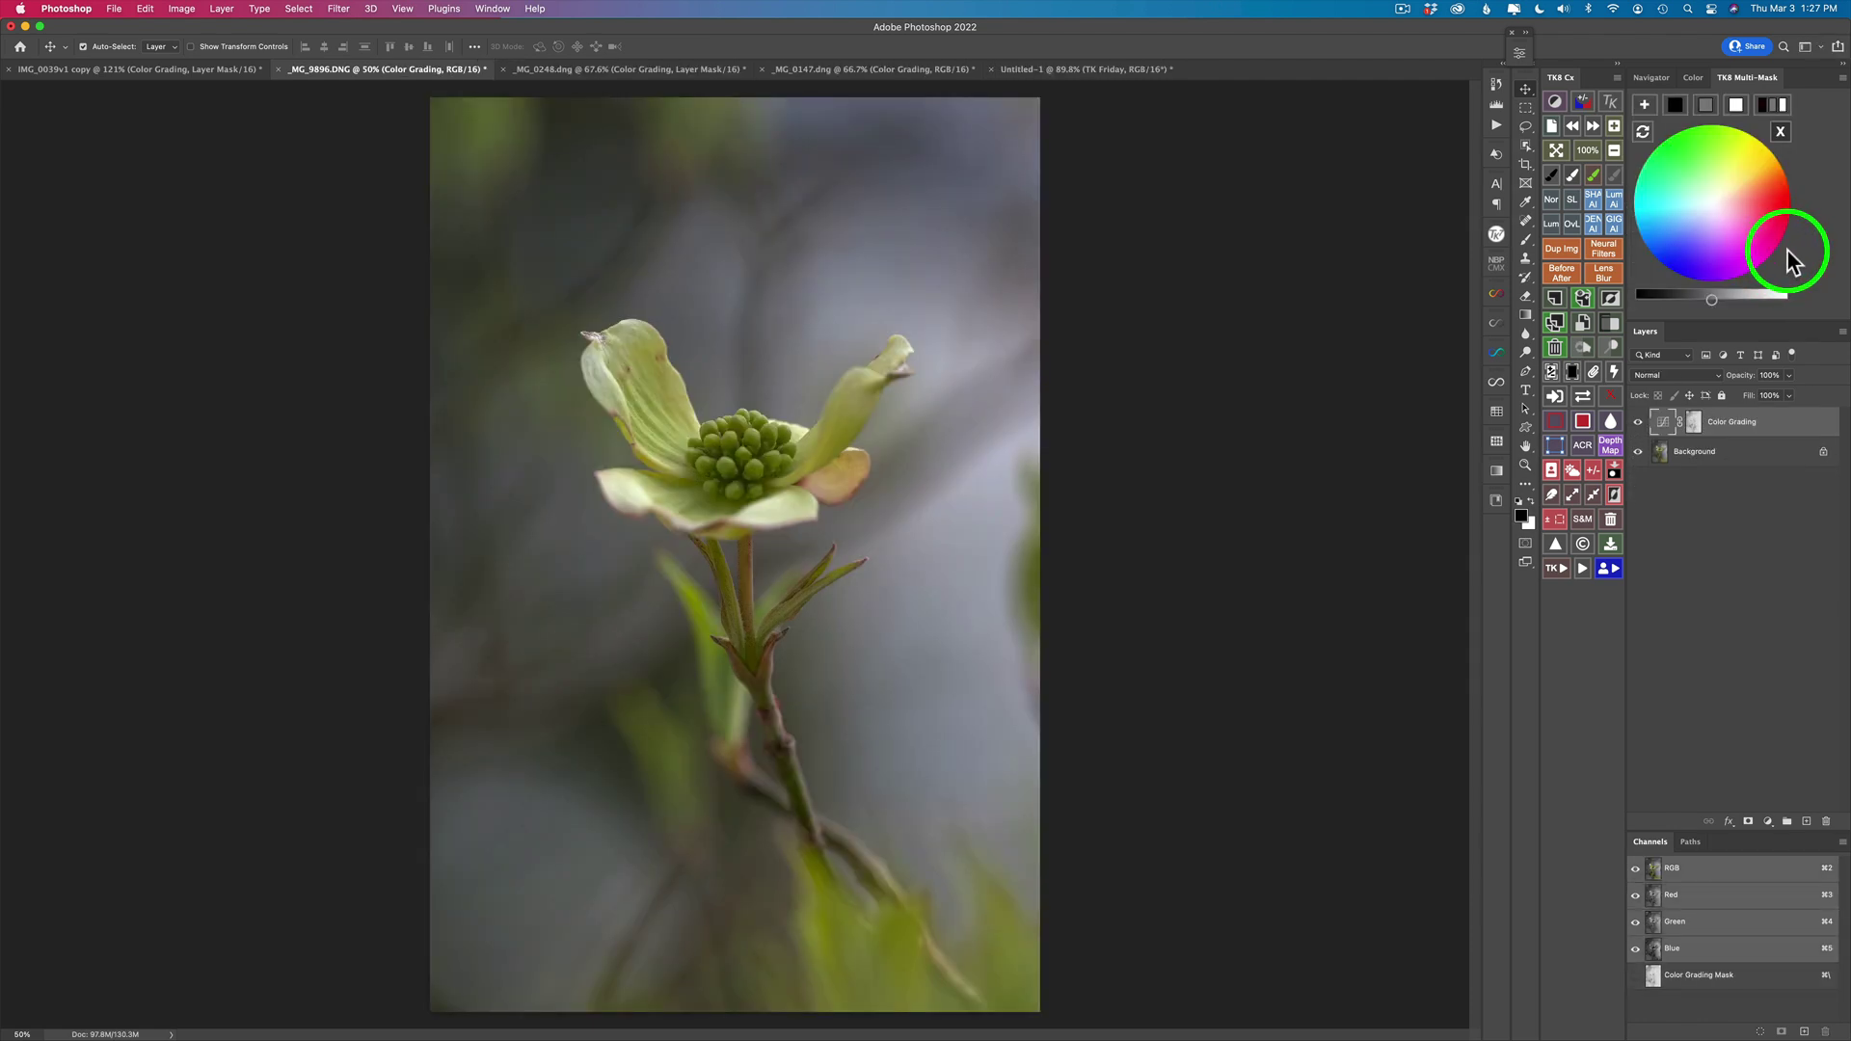
Step: Try white, grey and black grading colours on the flower photo while adjusting Lightness
click(1738, 102)
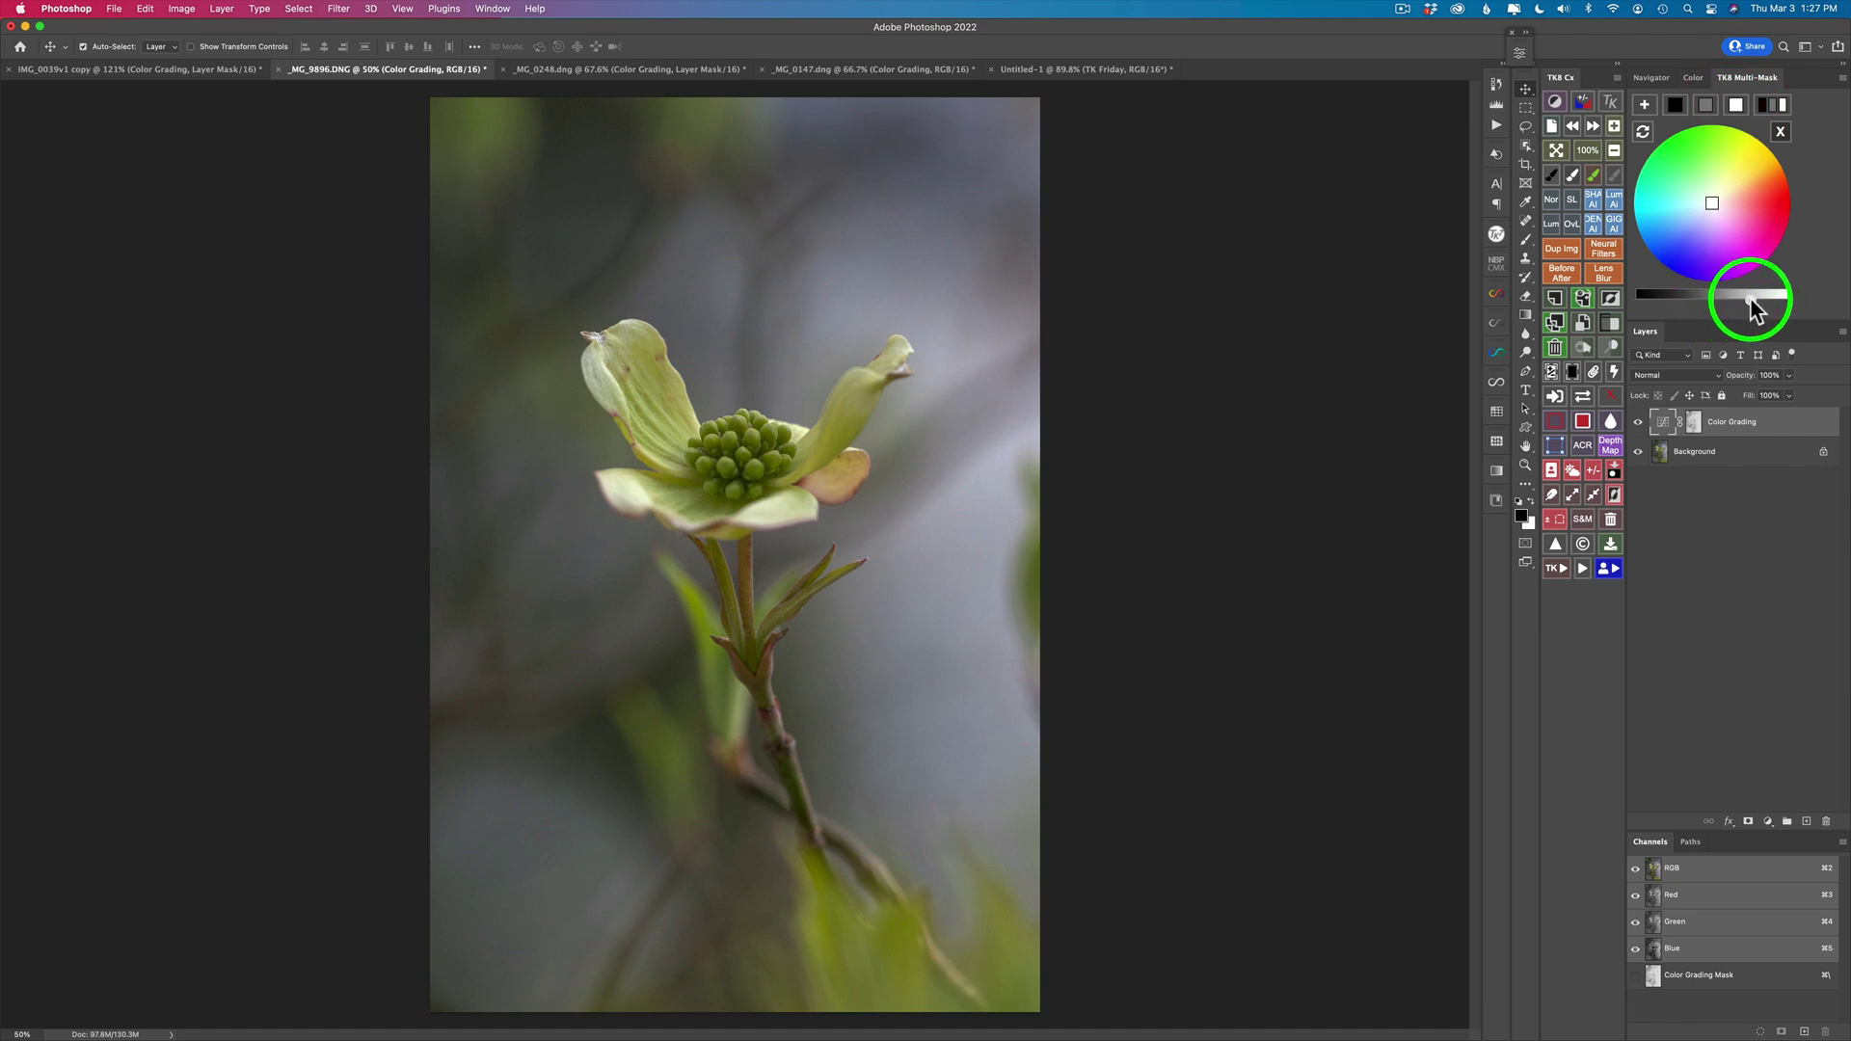
drag(1752, 299, 1773, 300)
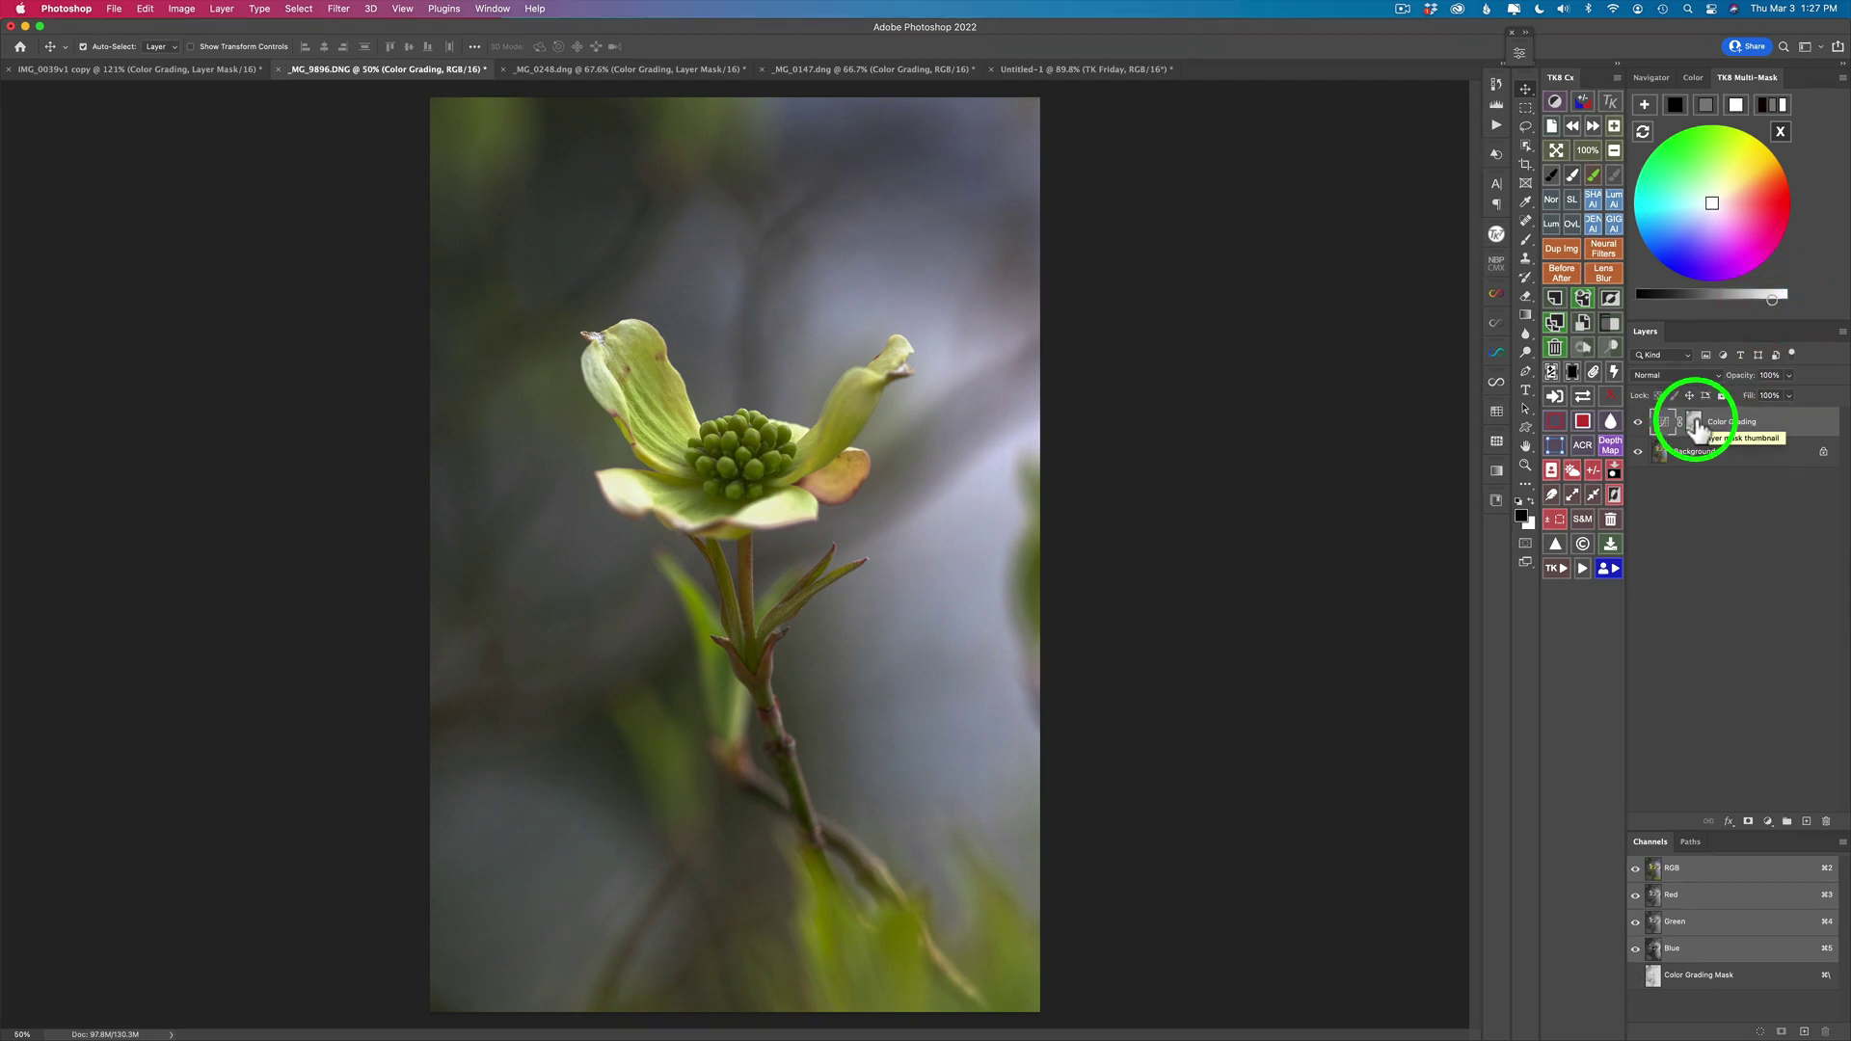
click(1709, 106)
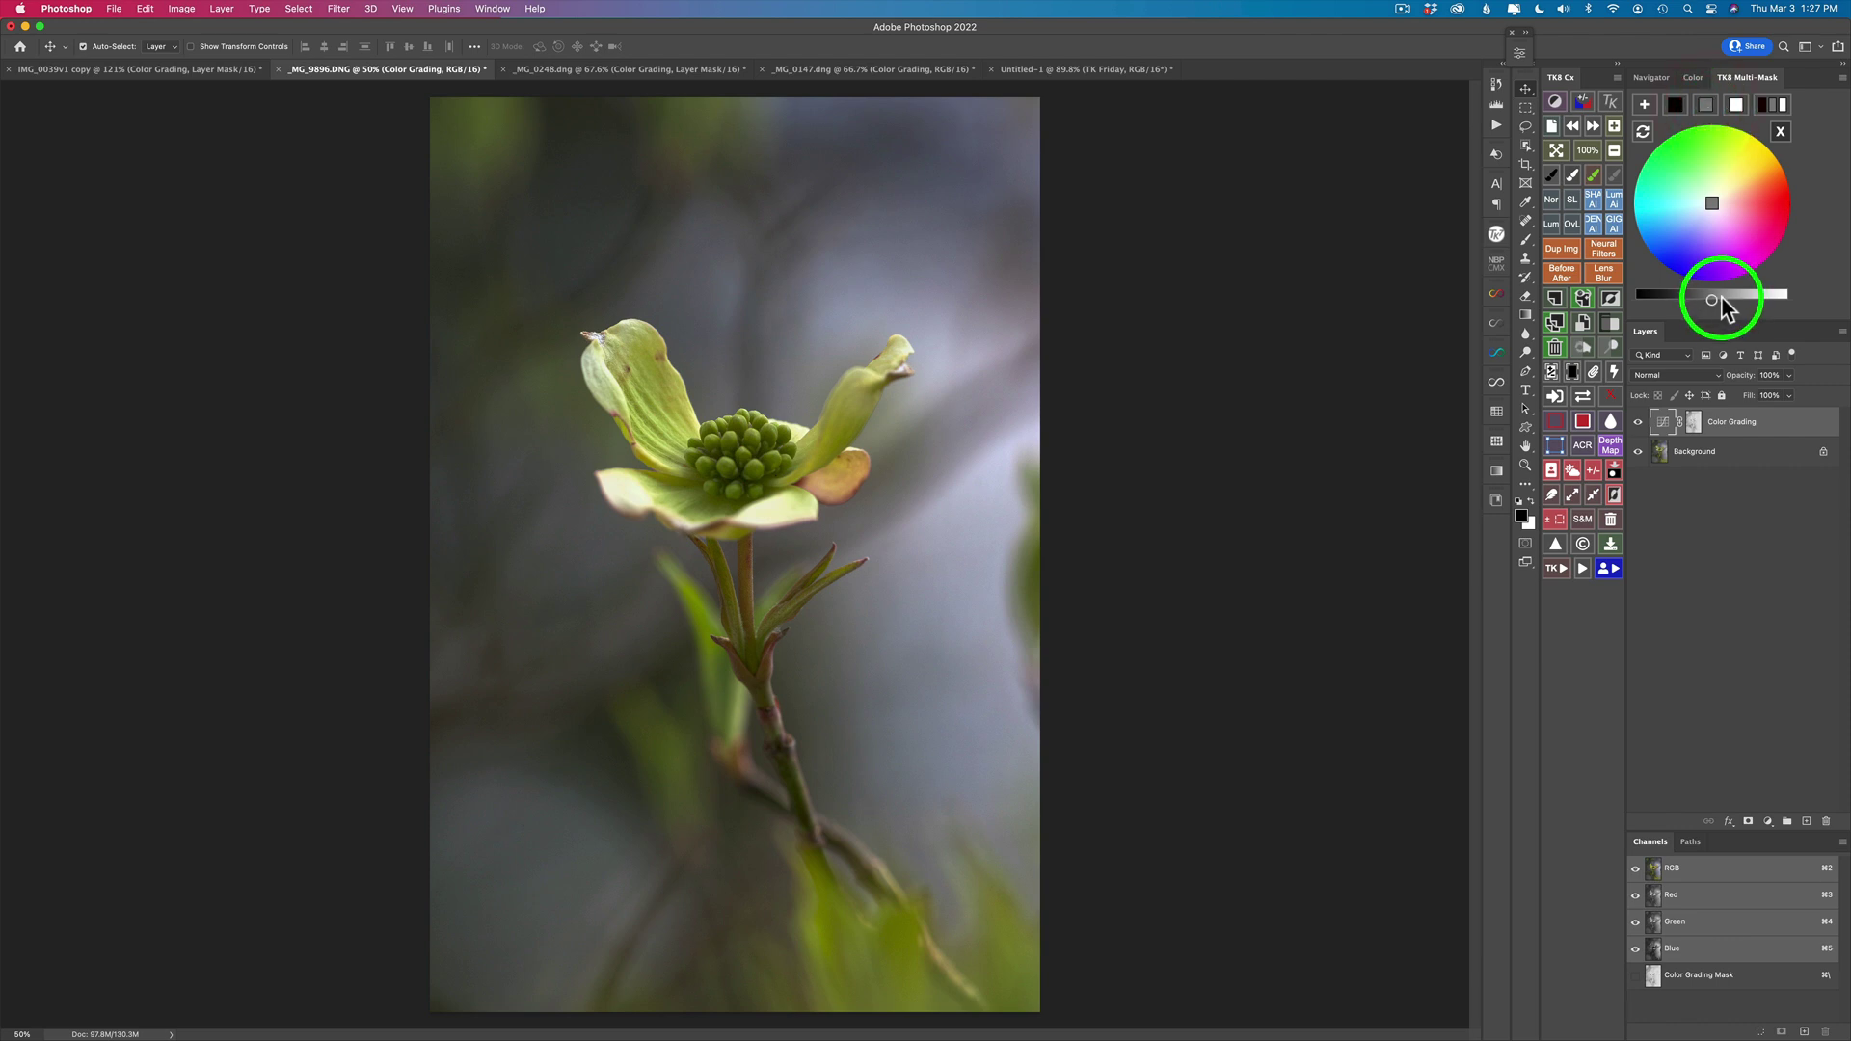
drag(1719, 299, 1748, 300)
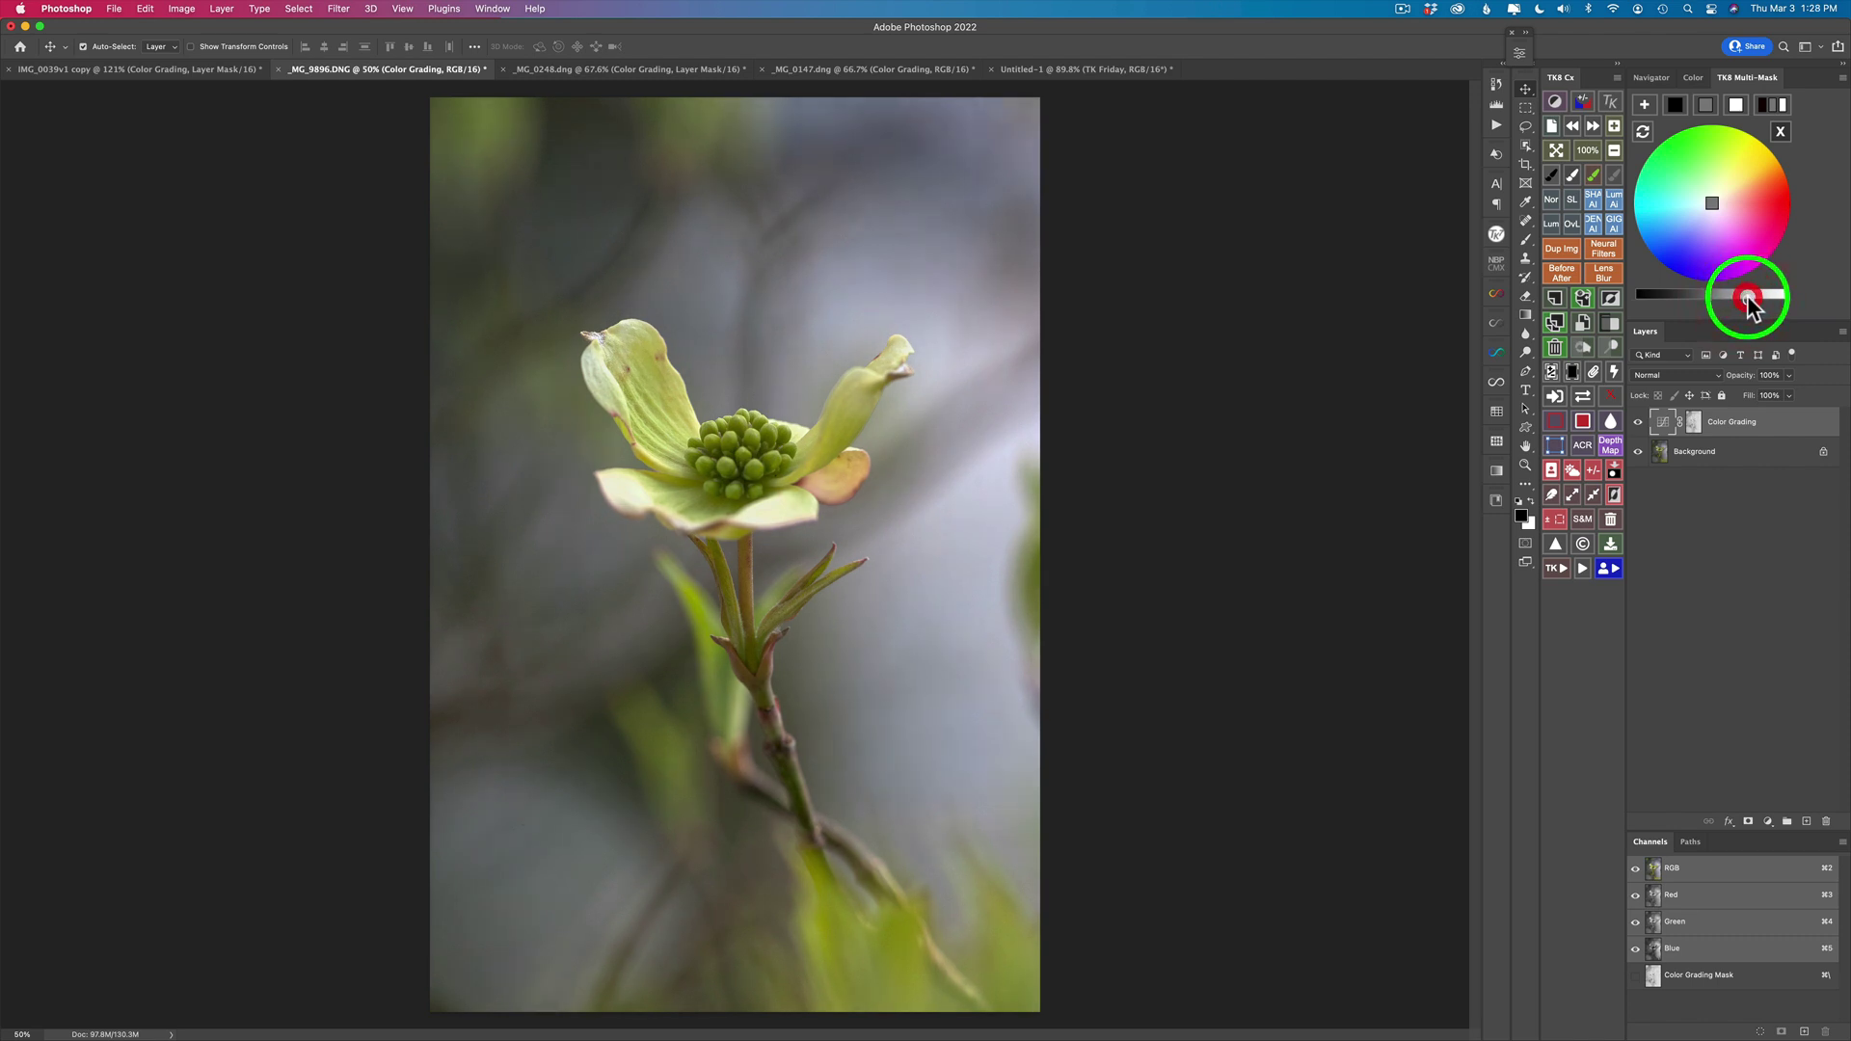
click(1676, 104)
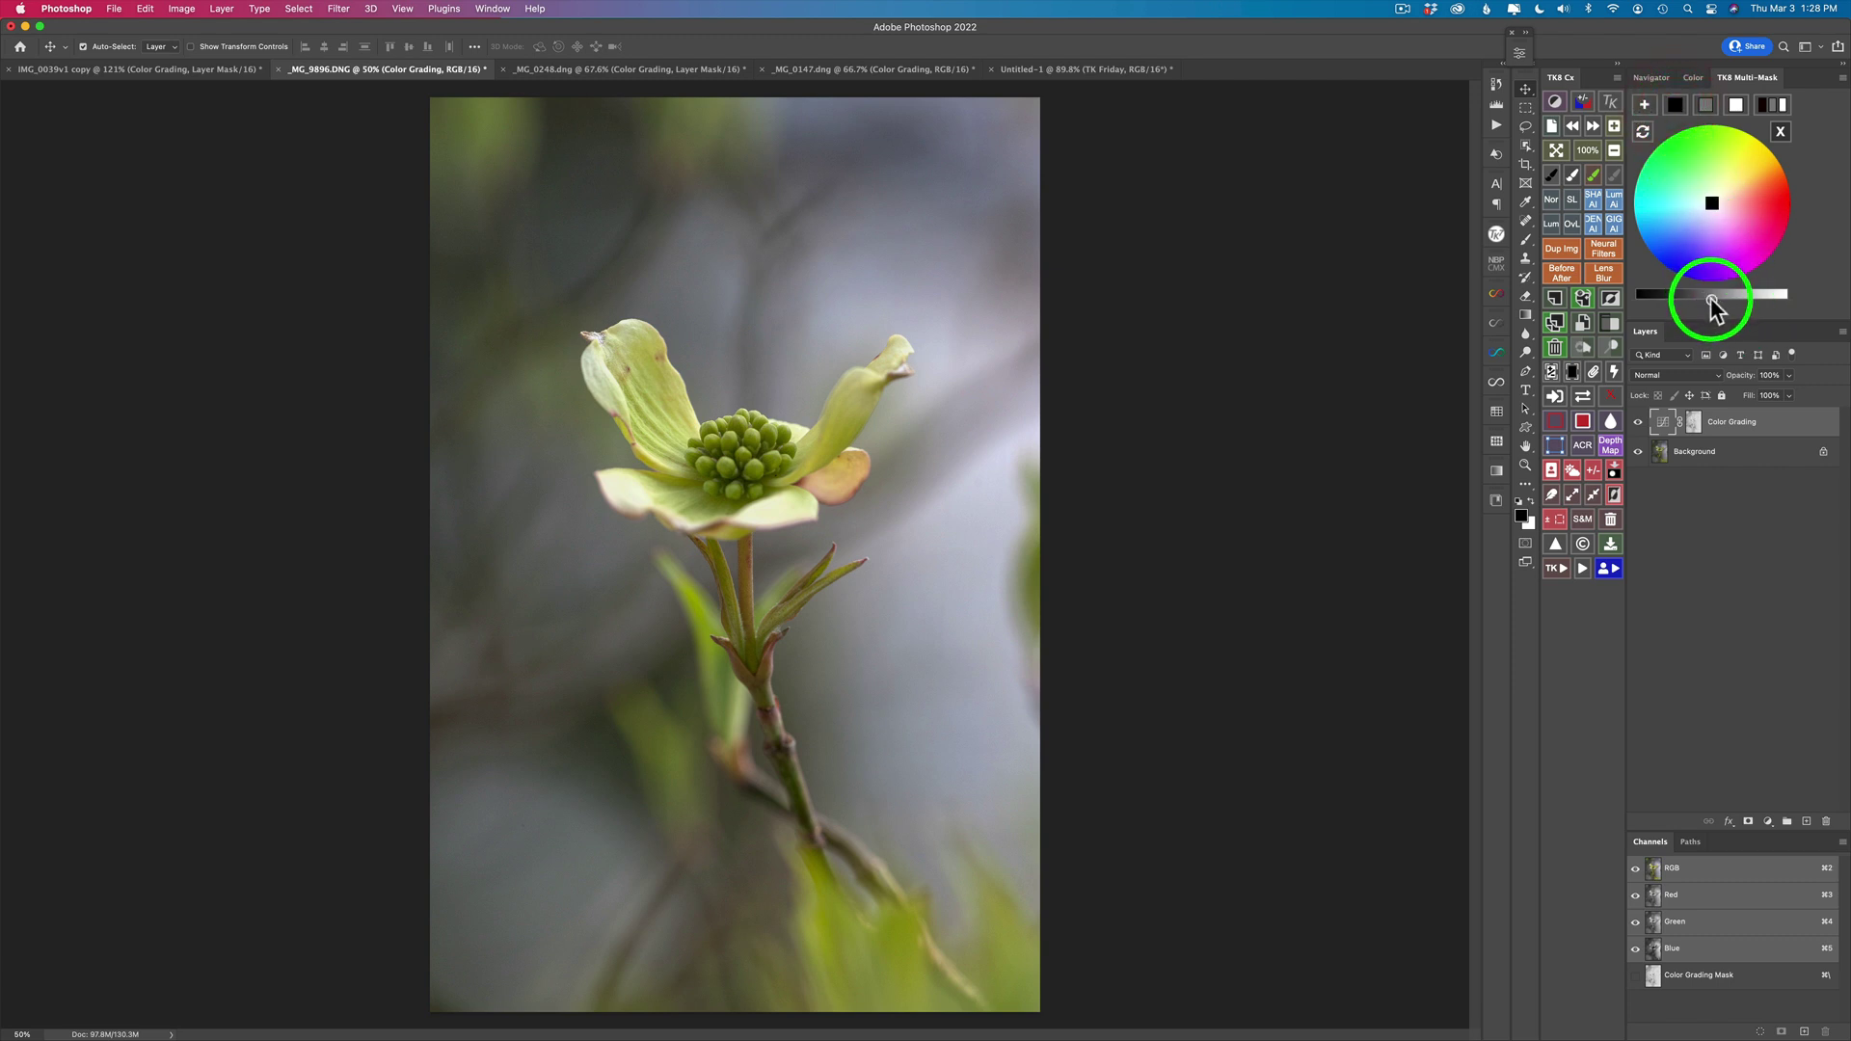
mouse_move(1710, 299)
mouse_down()
mouse_move(1662, 297)
mouse_move(1685, 301)
mouse_up()
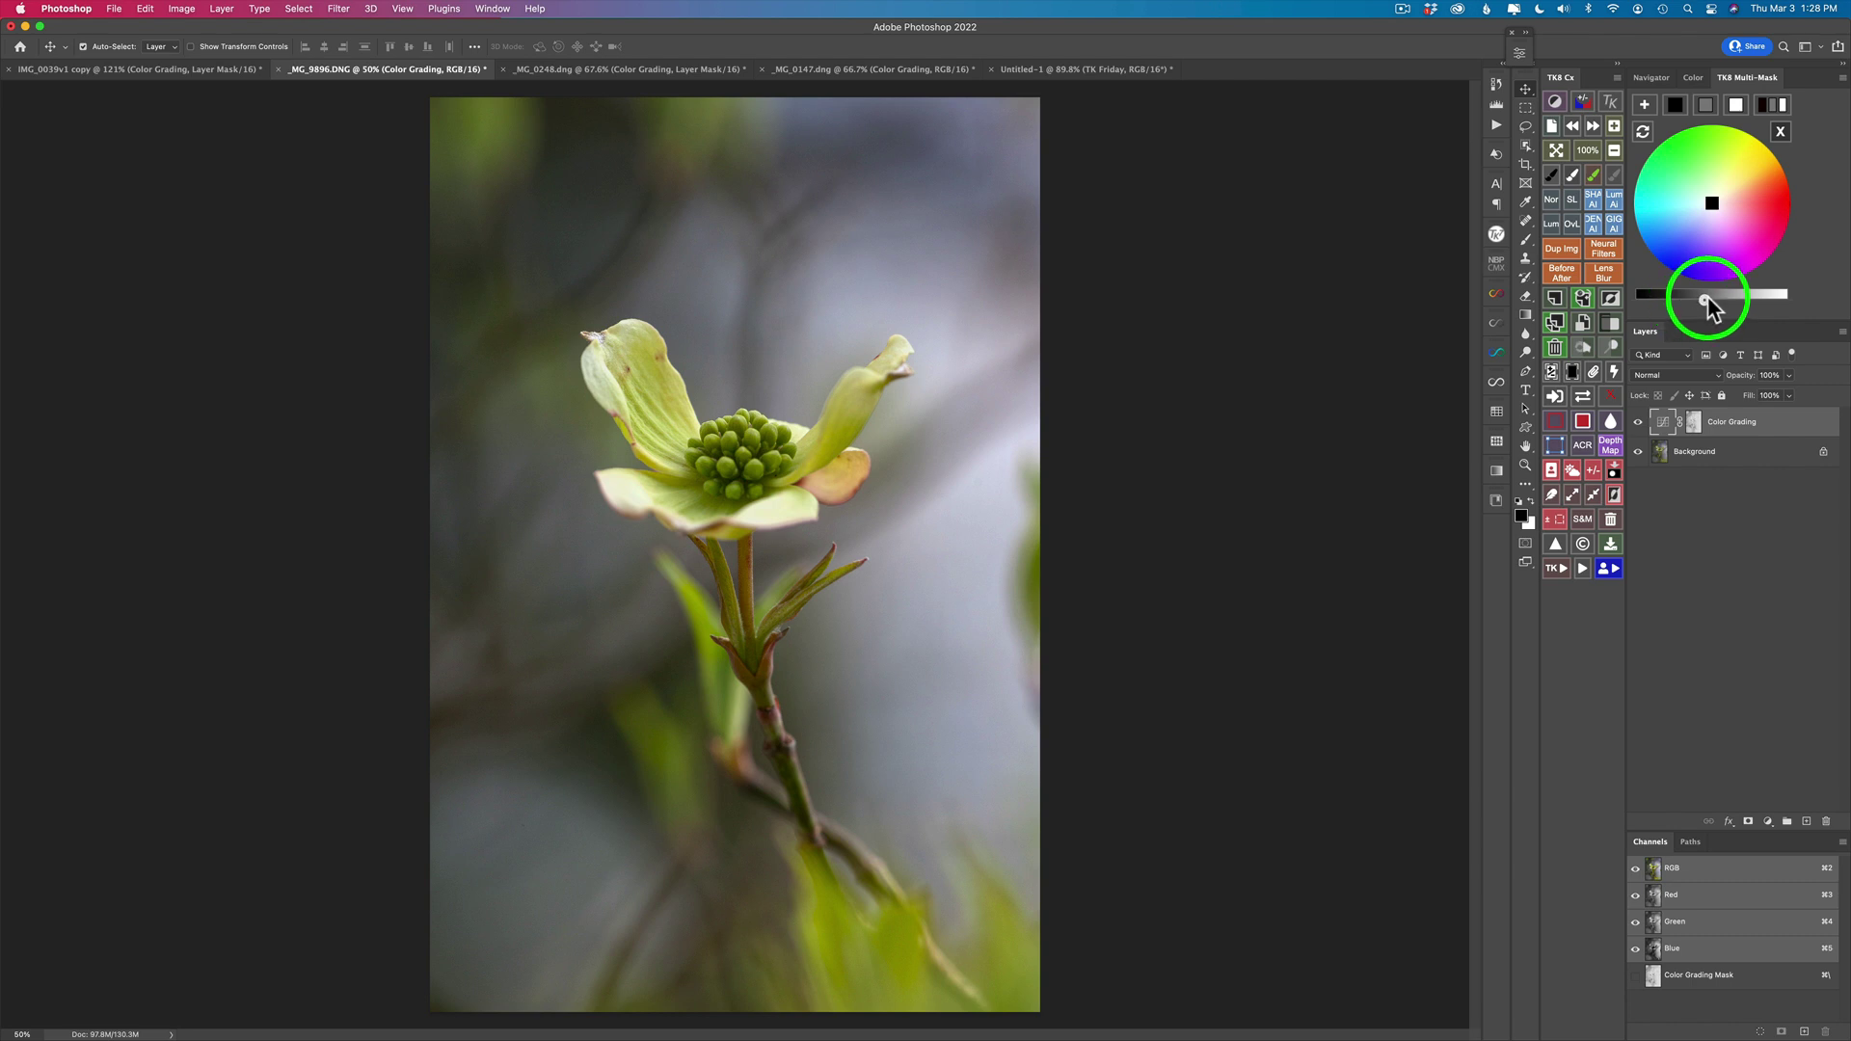
mouse_move(1714, 301)
mouse_down()
mouse_move(1731, 300)
mouse_move(1711, 300)
mouse_up()
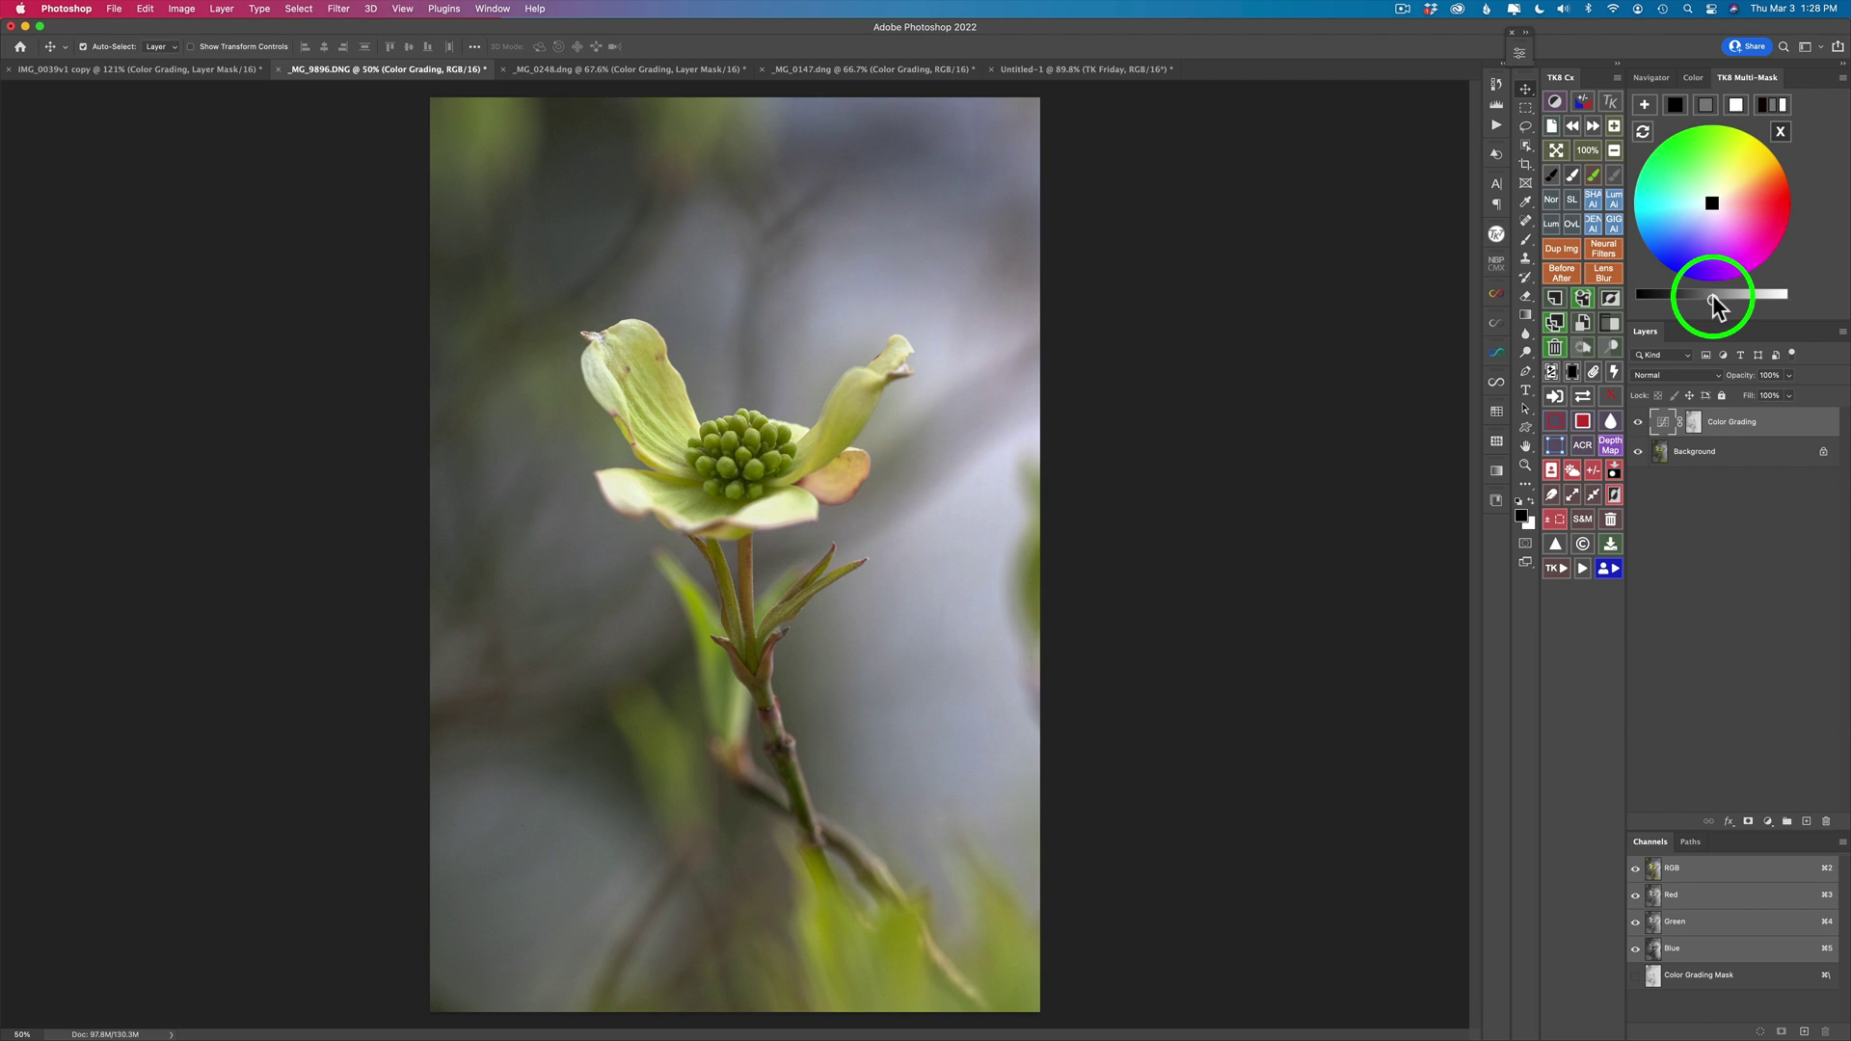
drag(1711, 300, 1749, 300)
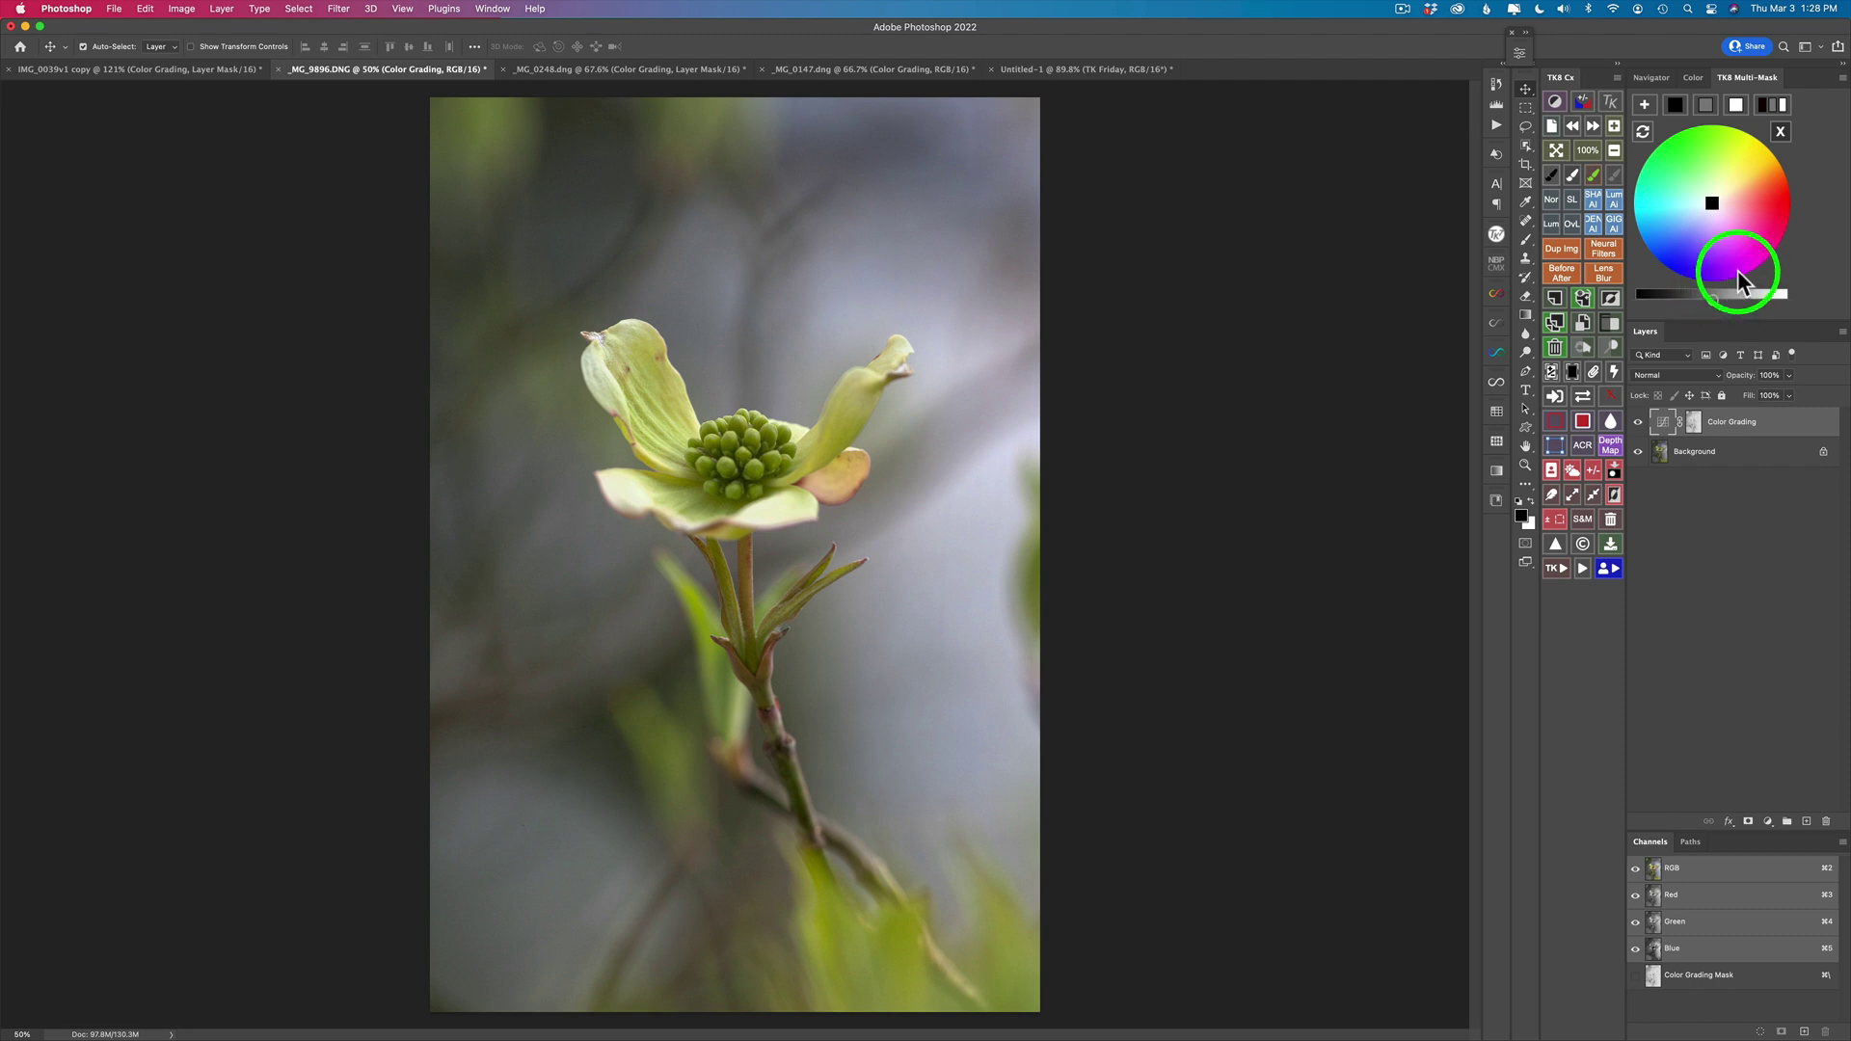
Step: Return to neutral grey with a slight cool tint, then compare with and without the grading
click(1706, 104)
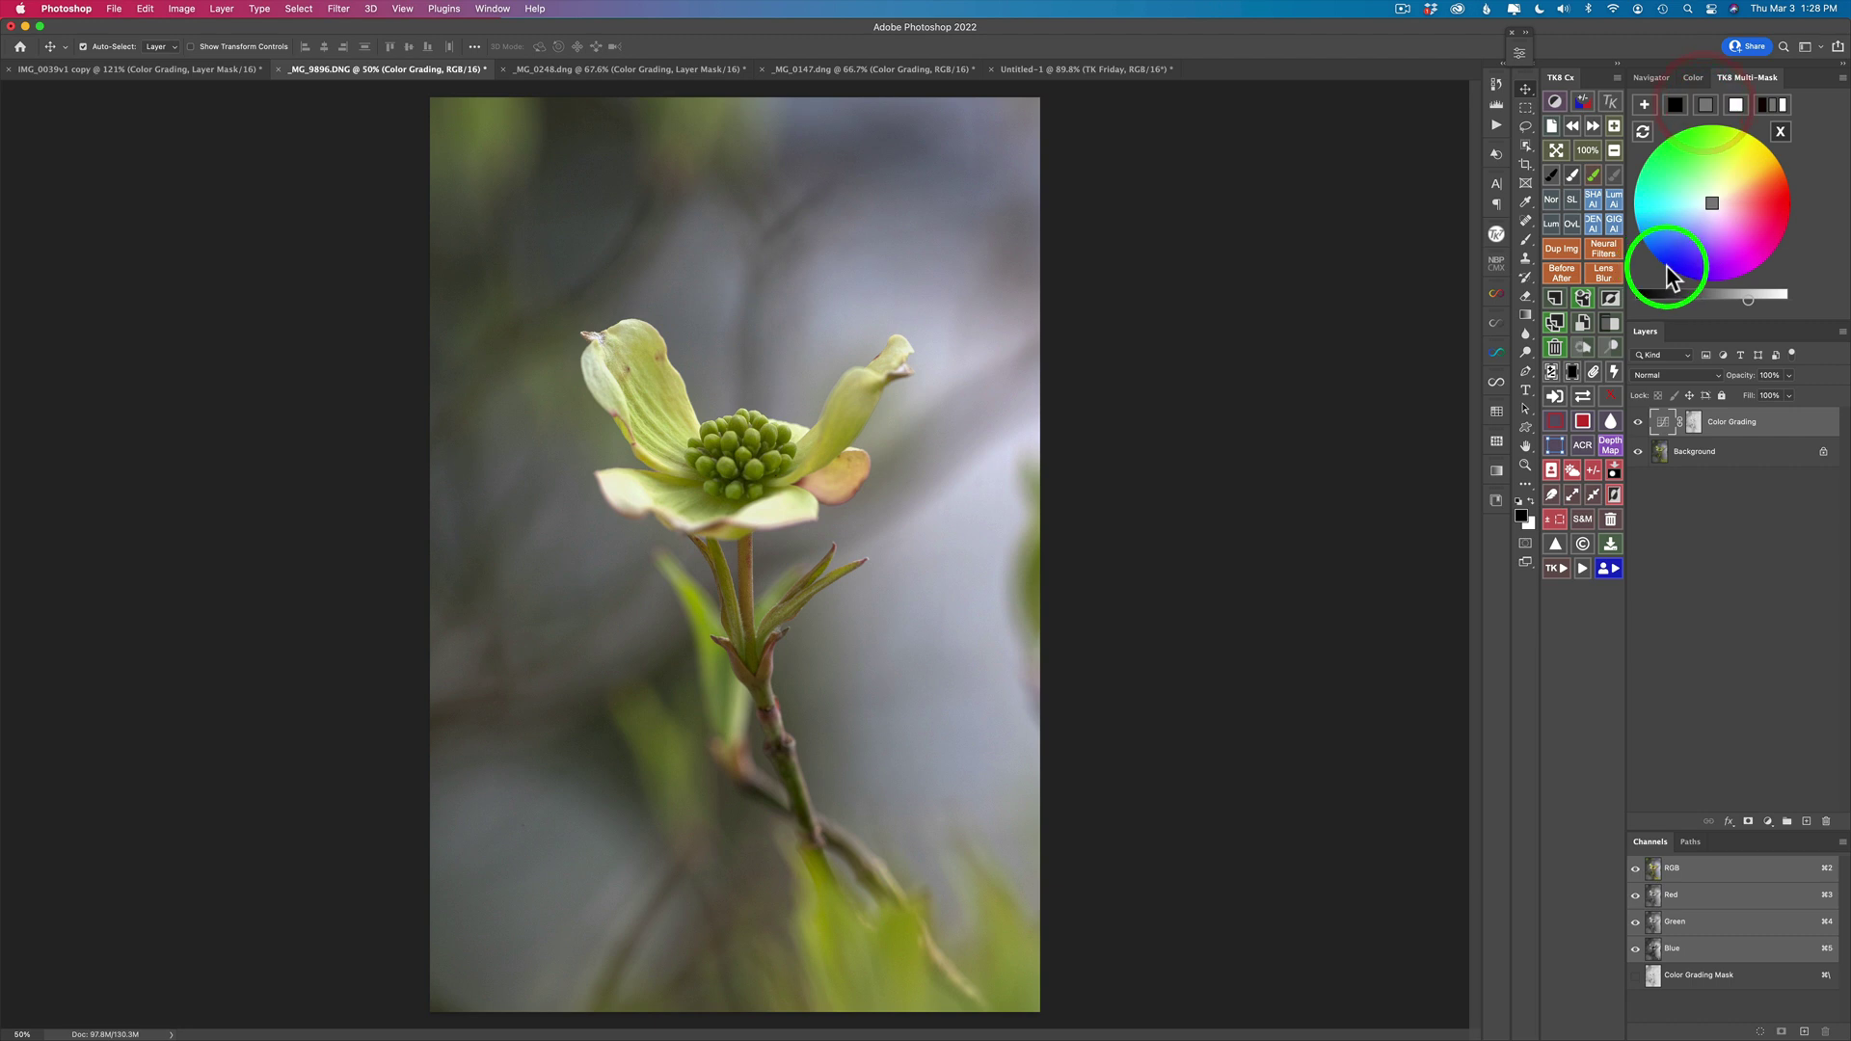
drag(1714, 215, 1712, 218)
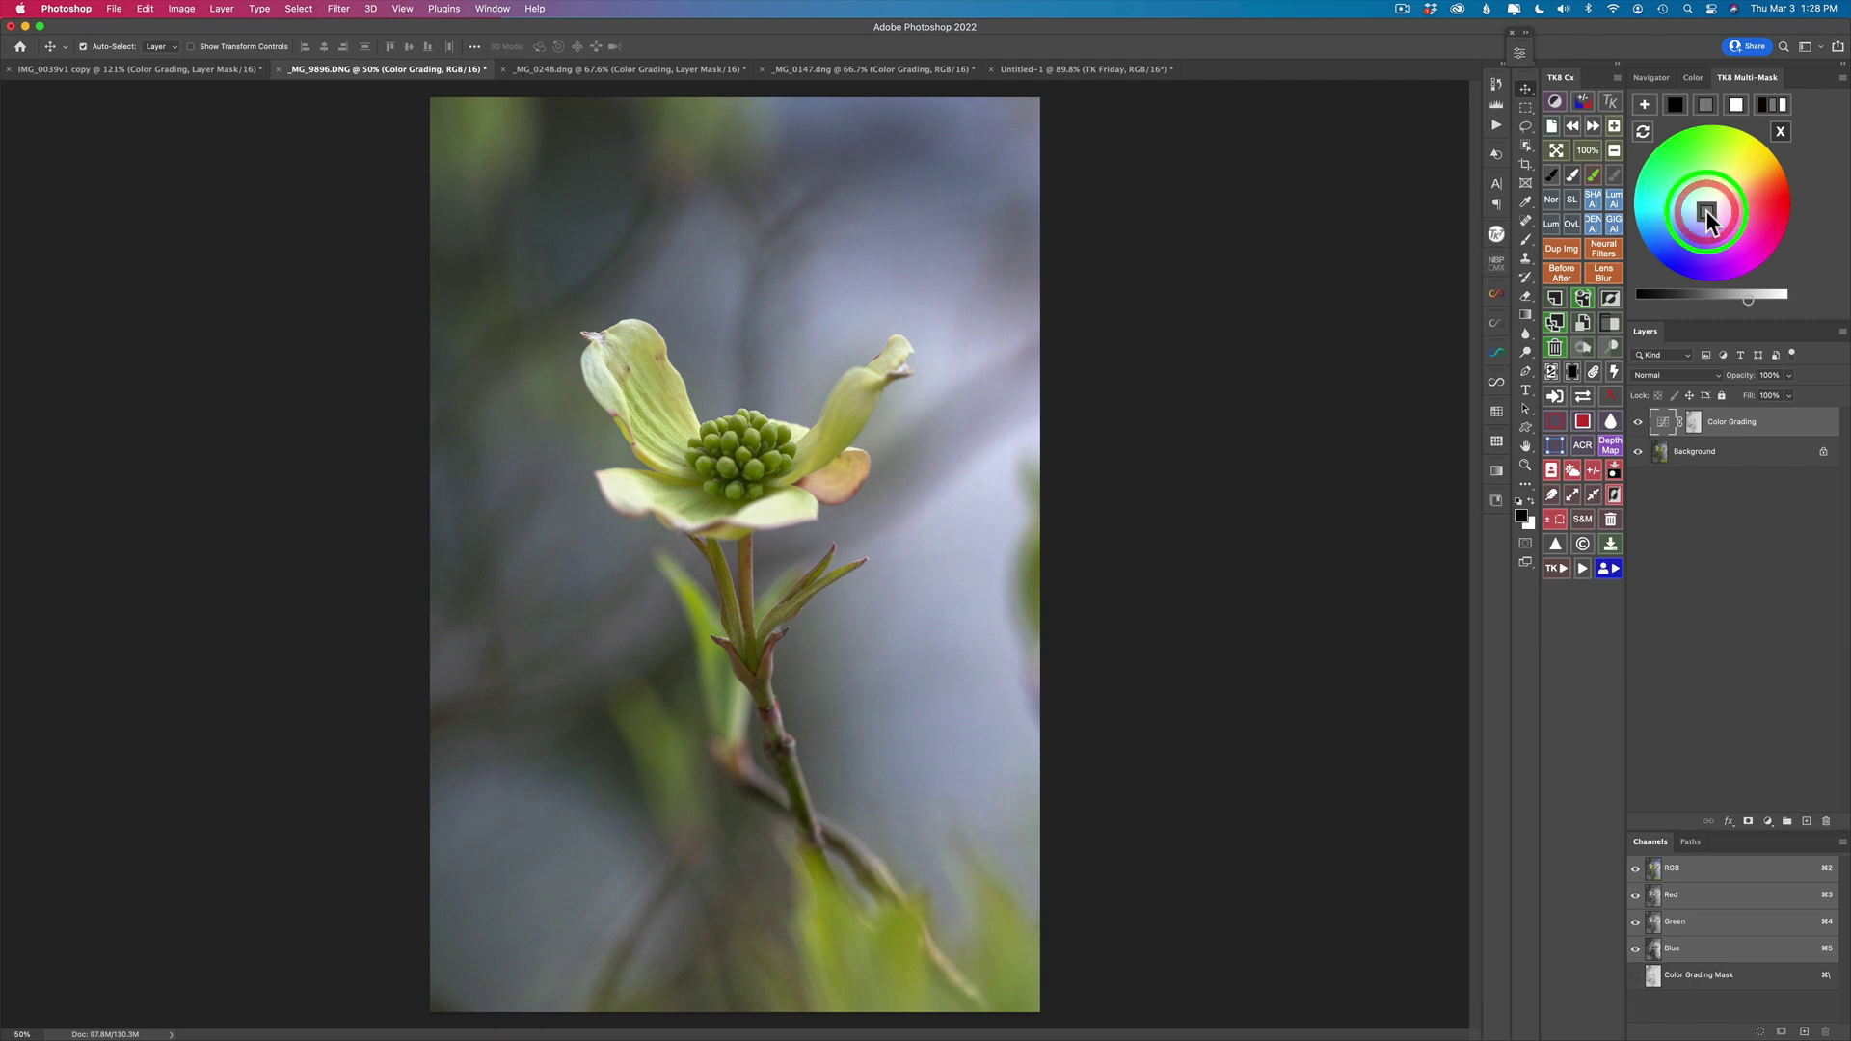
drag(1707, 211, 1709, 213)
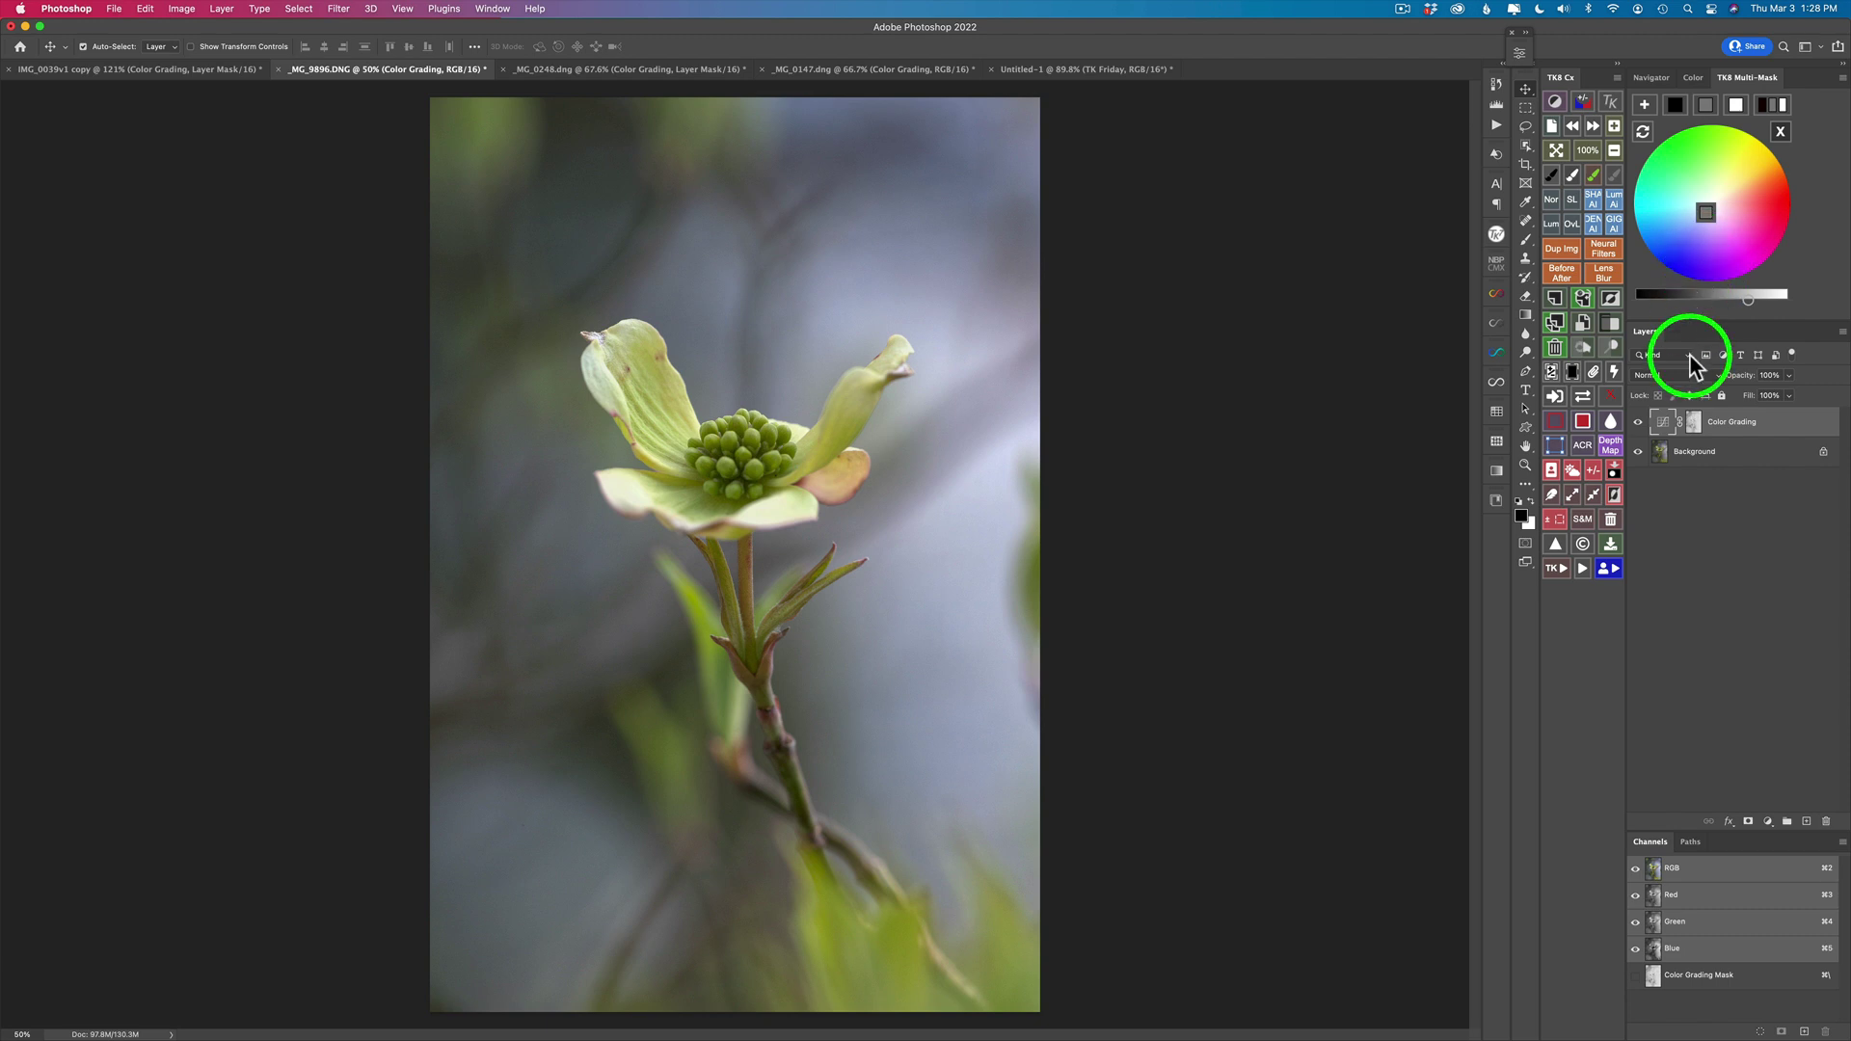
click(1638, 423)
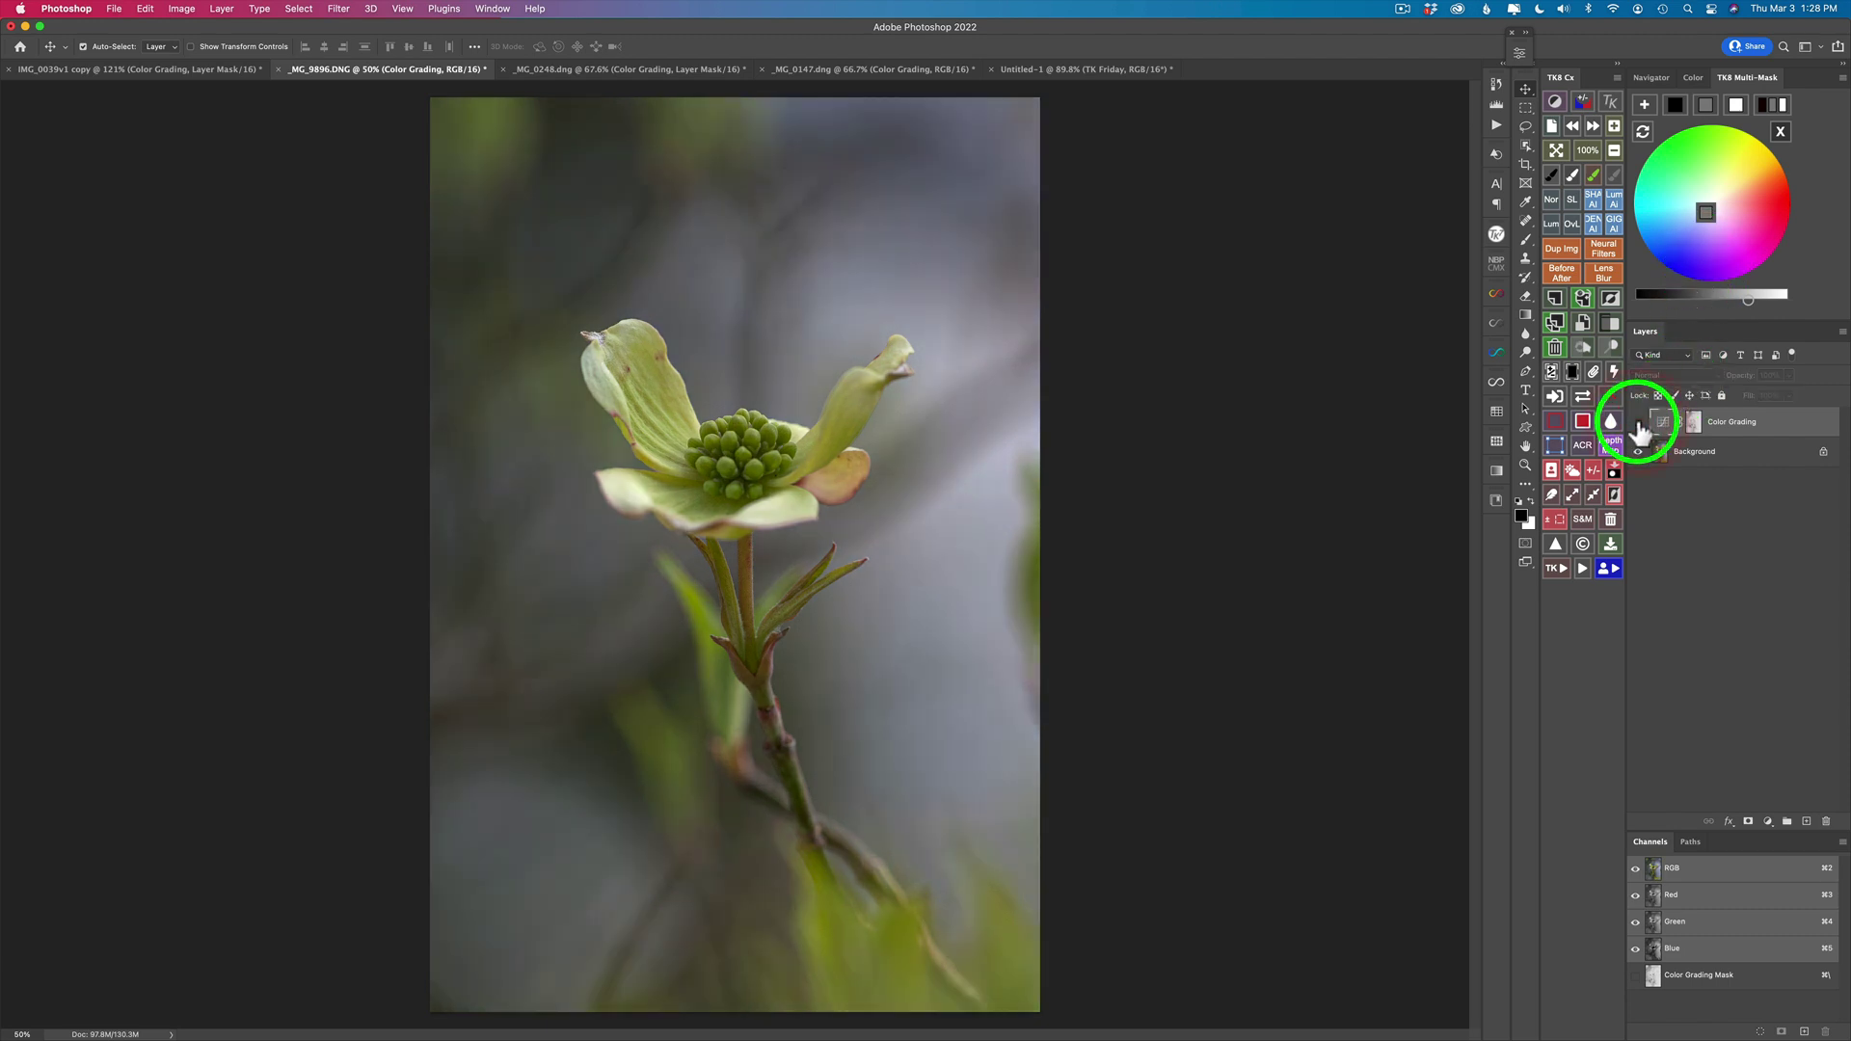
click(1638, 424)
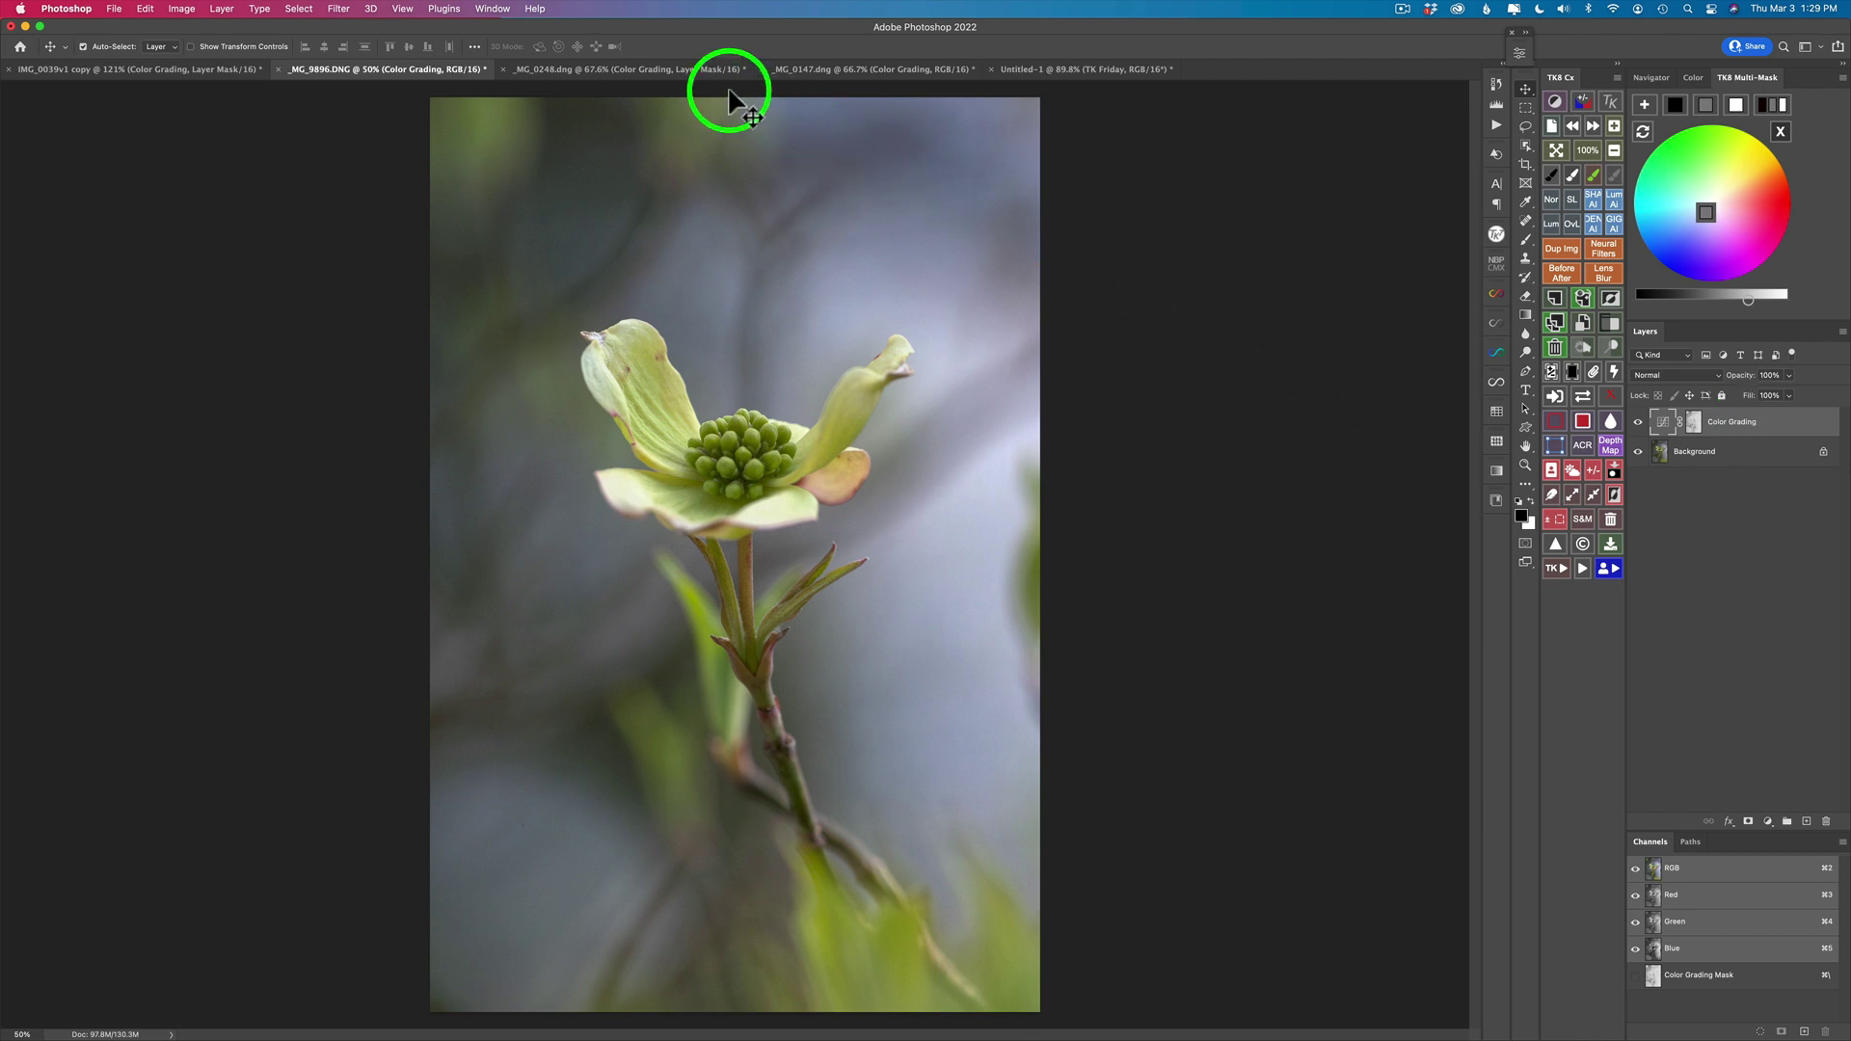
Step: Open the _MG_0248.dng pasture photo and compare its Color Grading layer, leaving it hidden
click(682, 70)
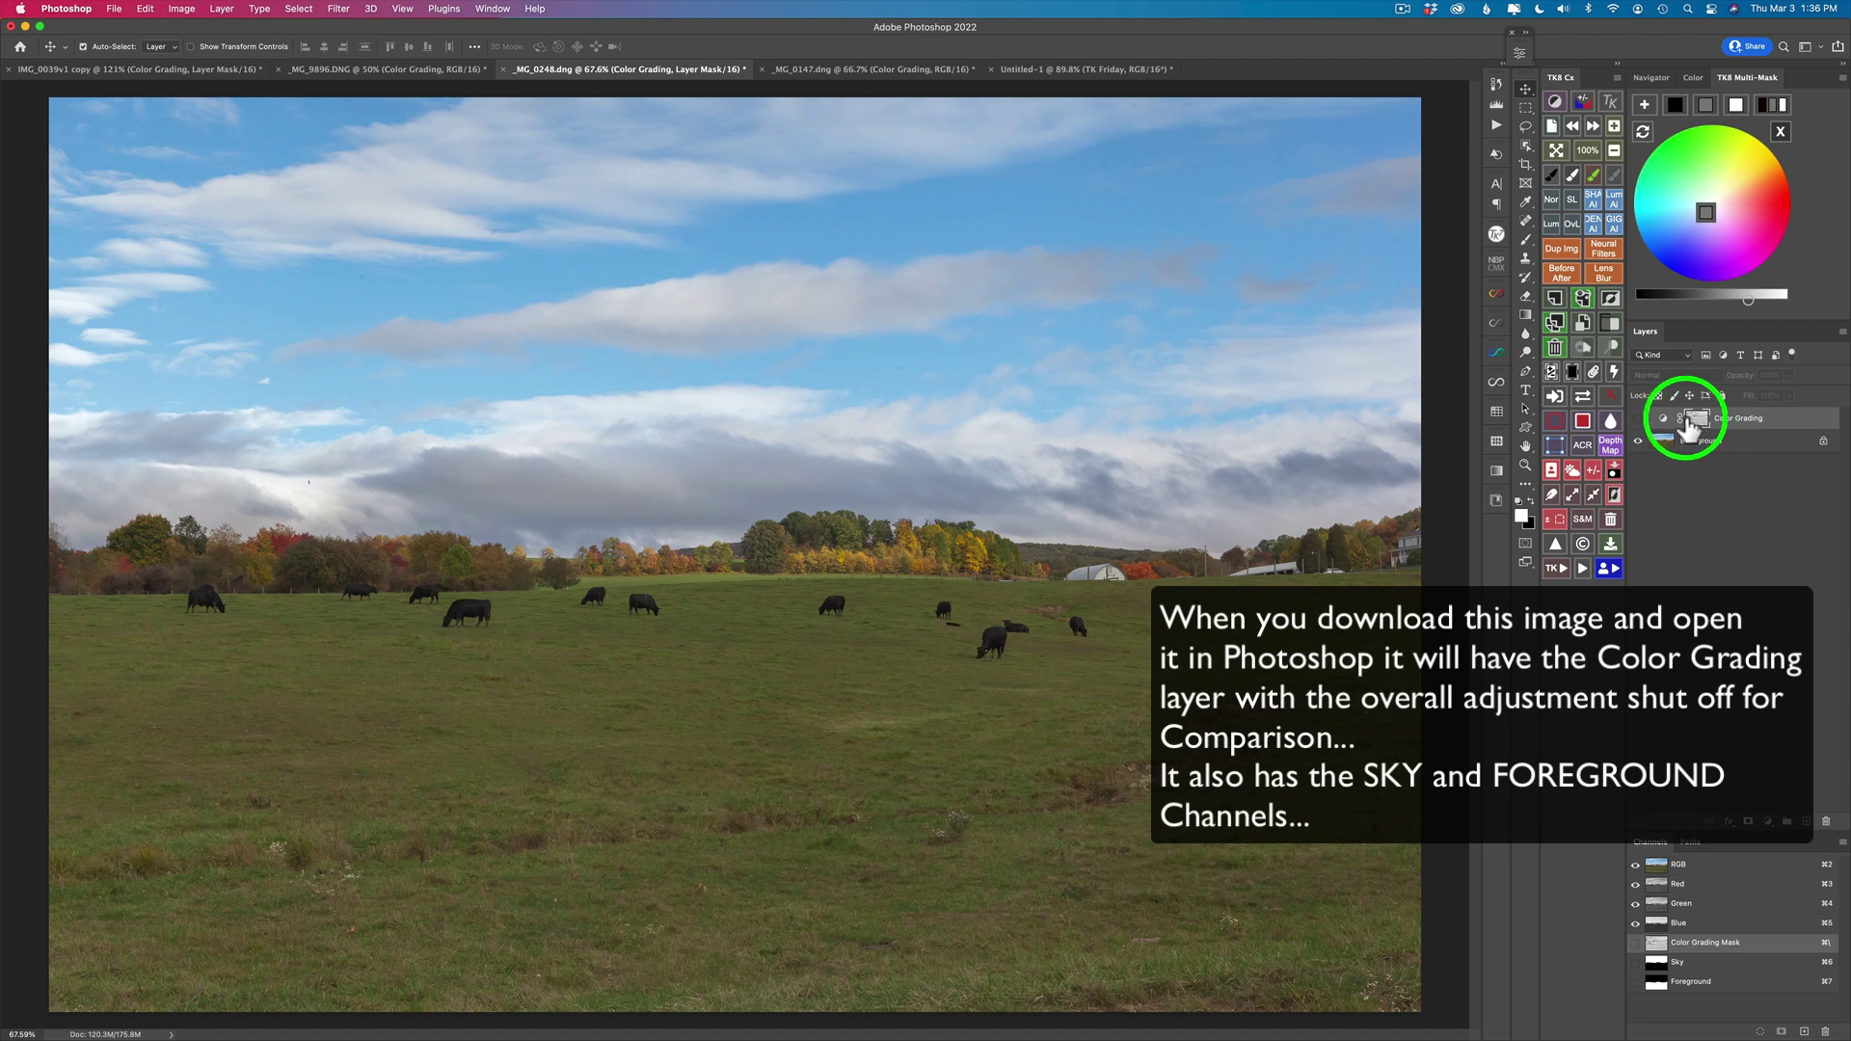
click(1640, 420)
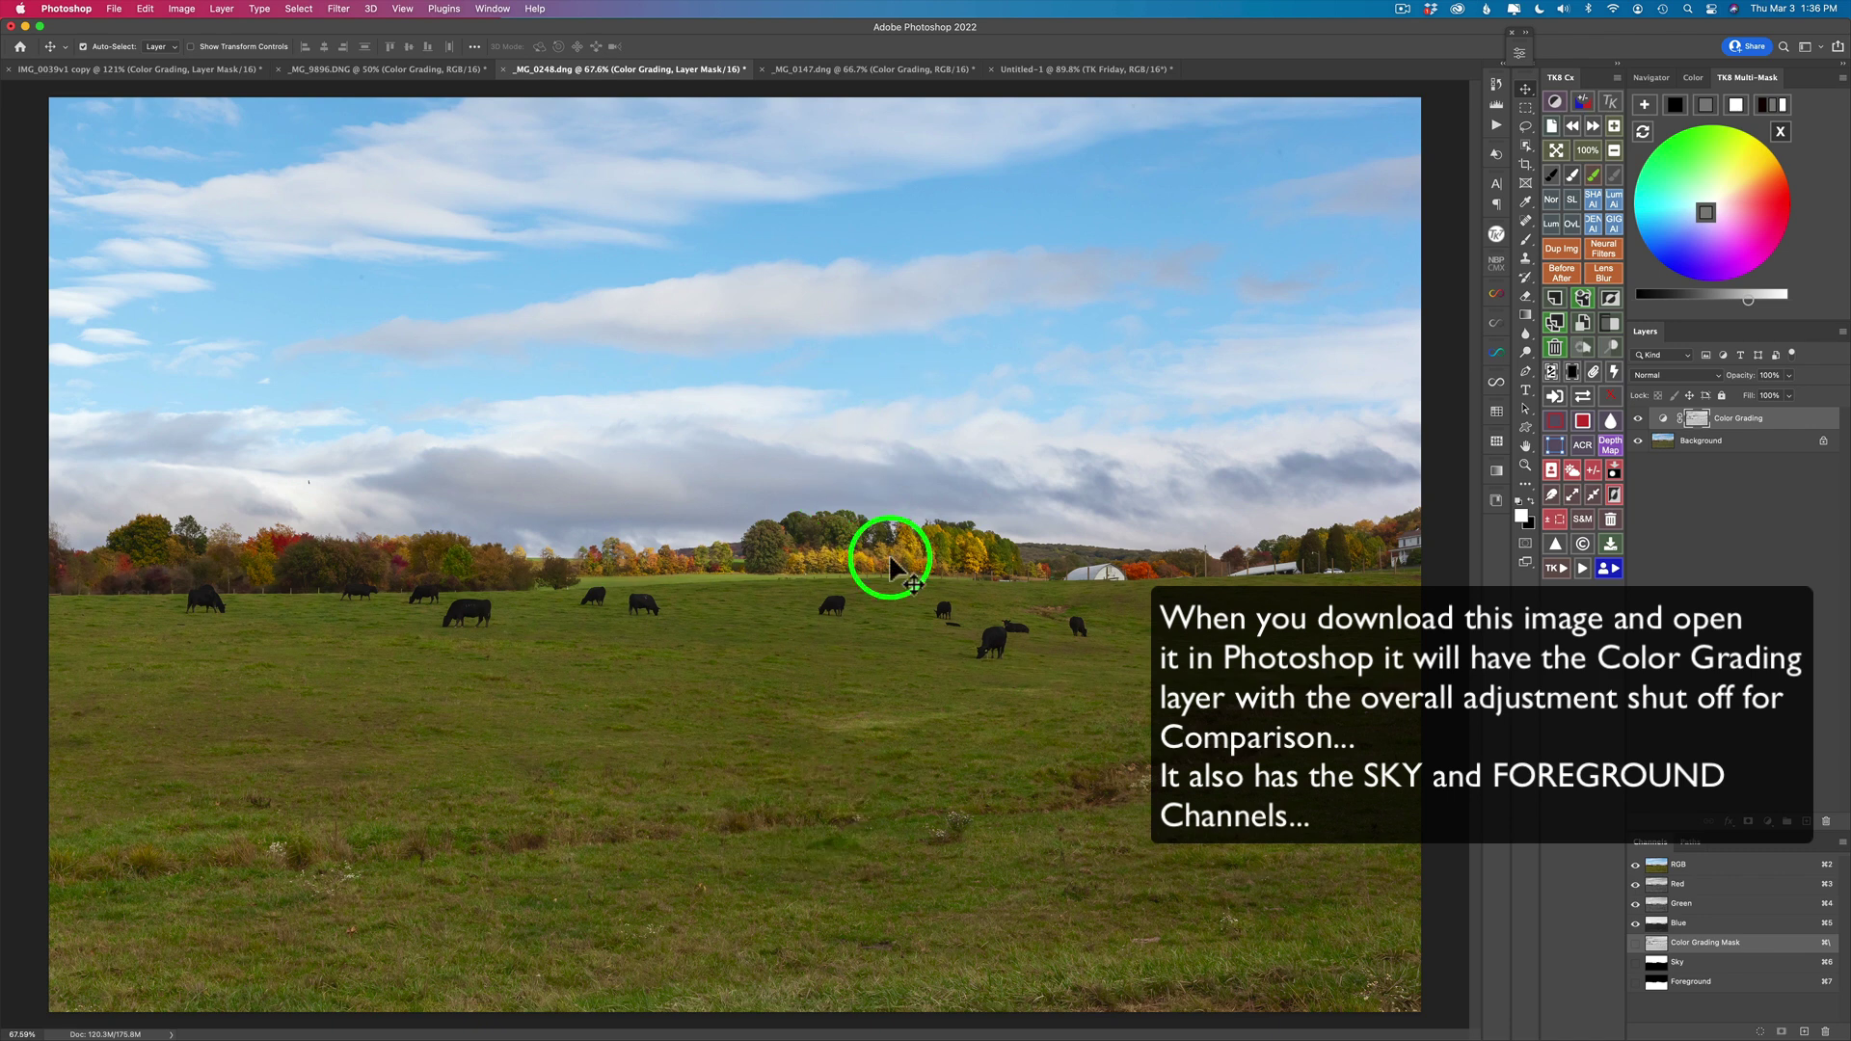
click(1639, 420)
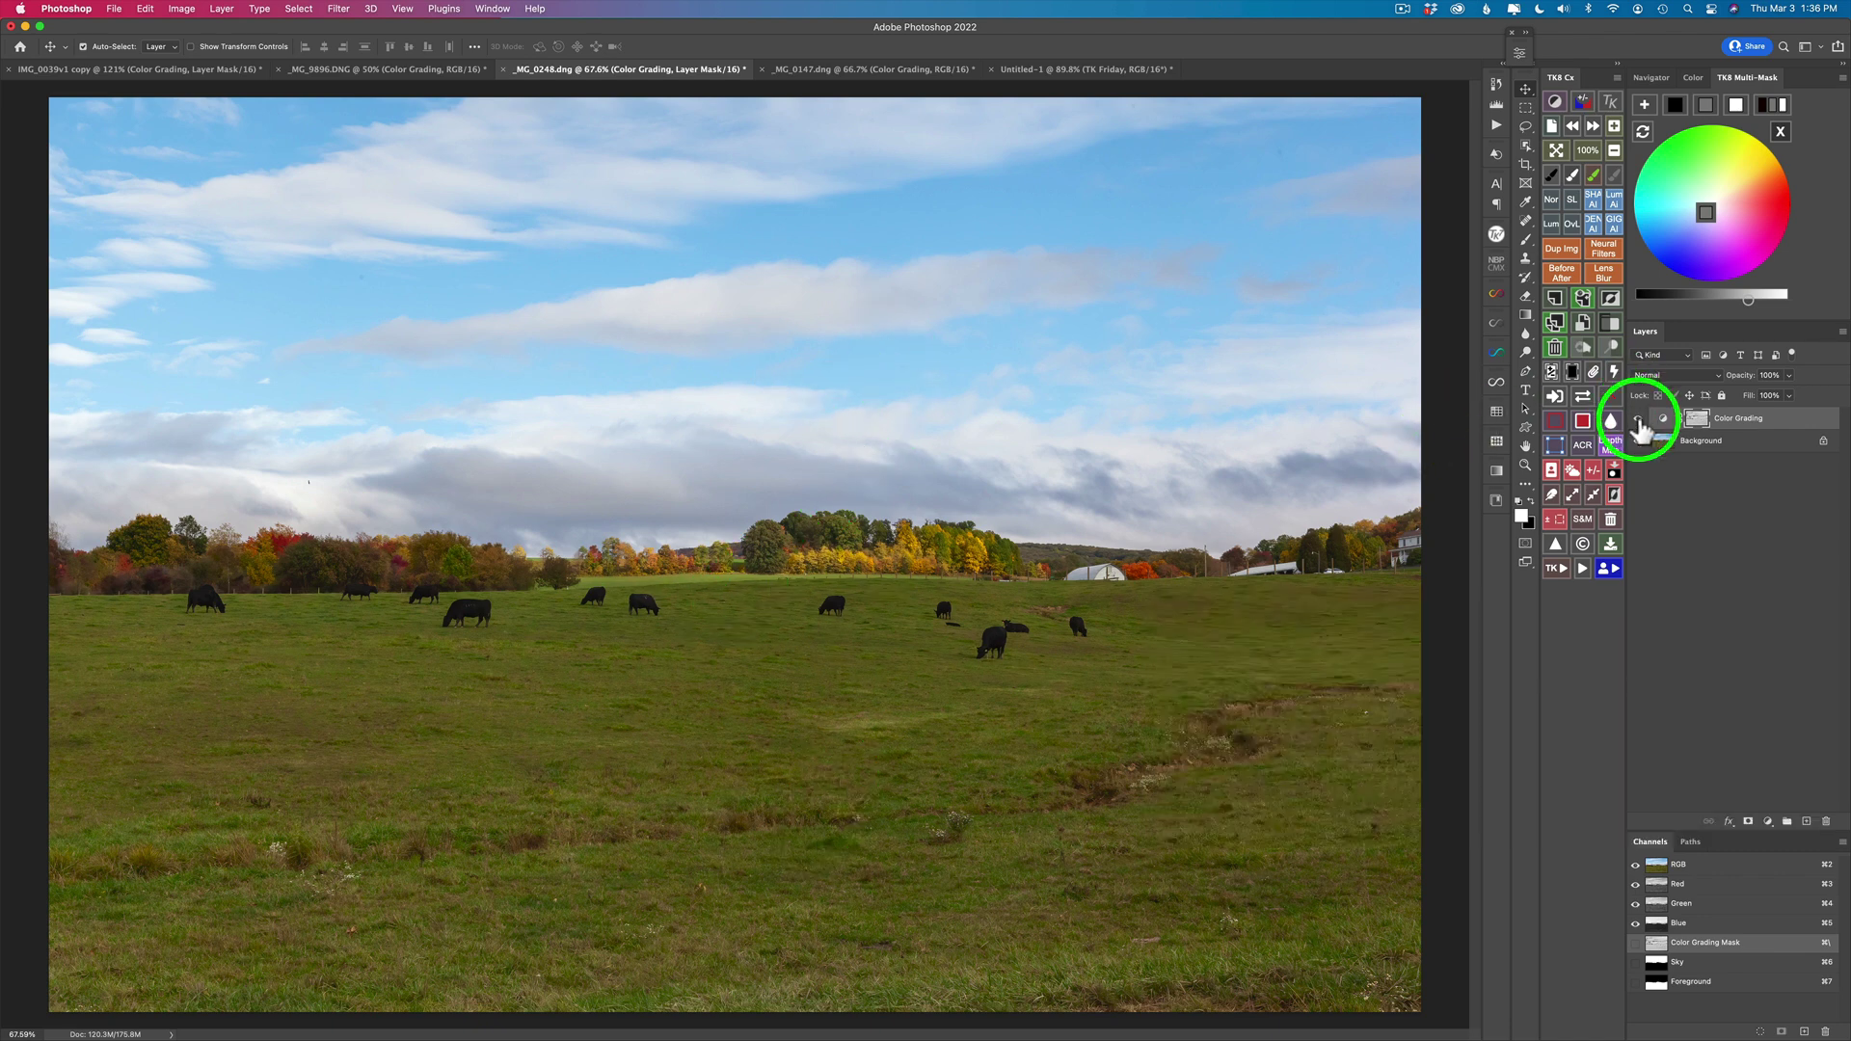
click(1639, 423)
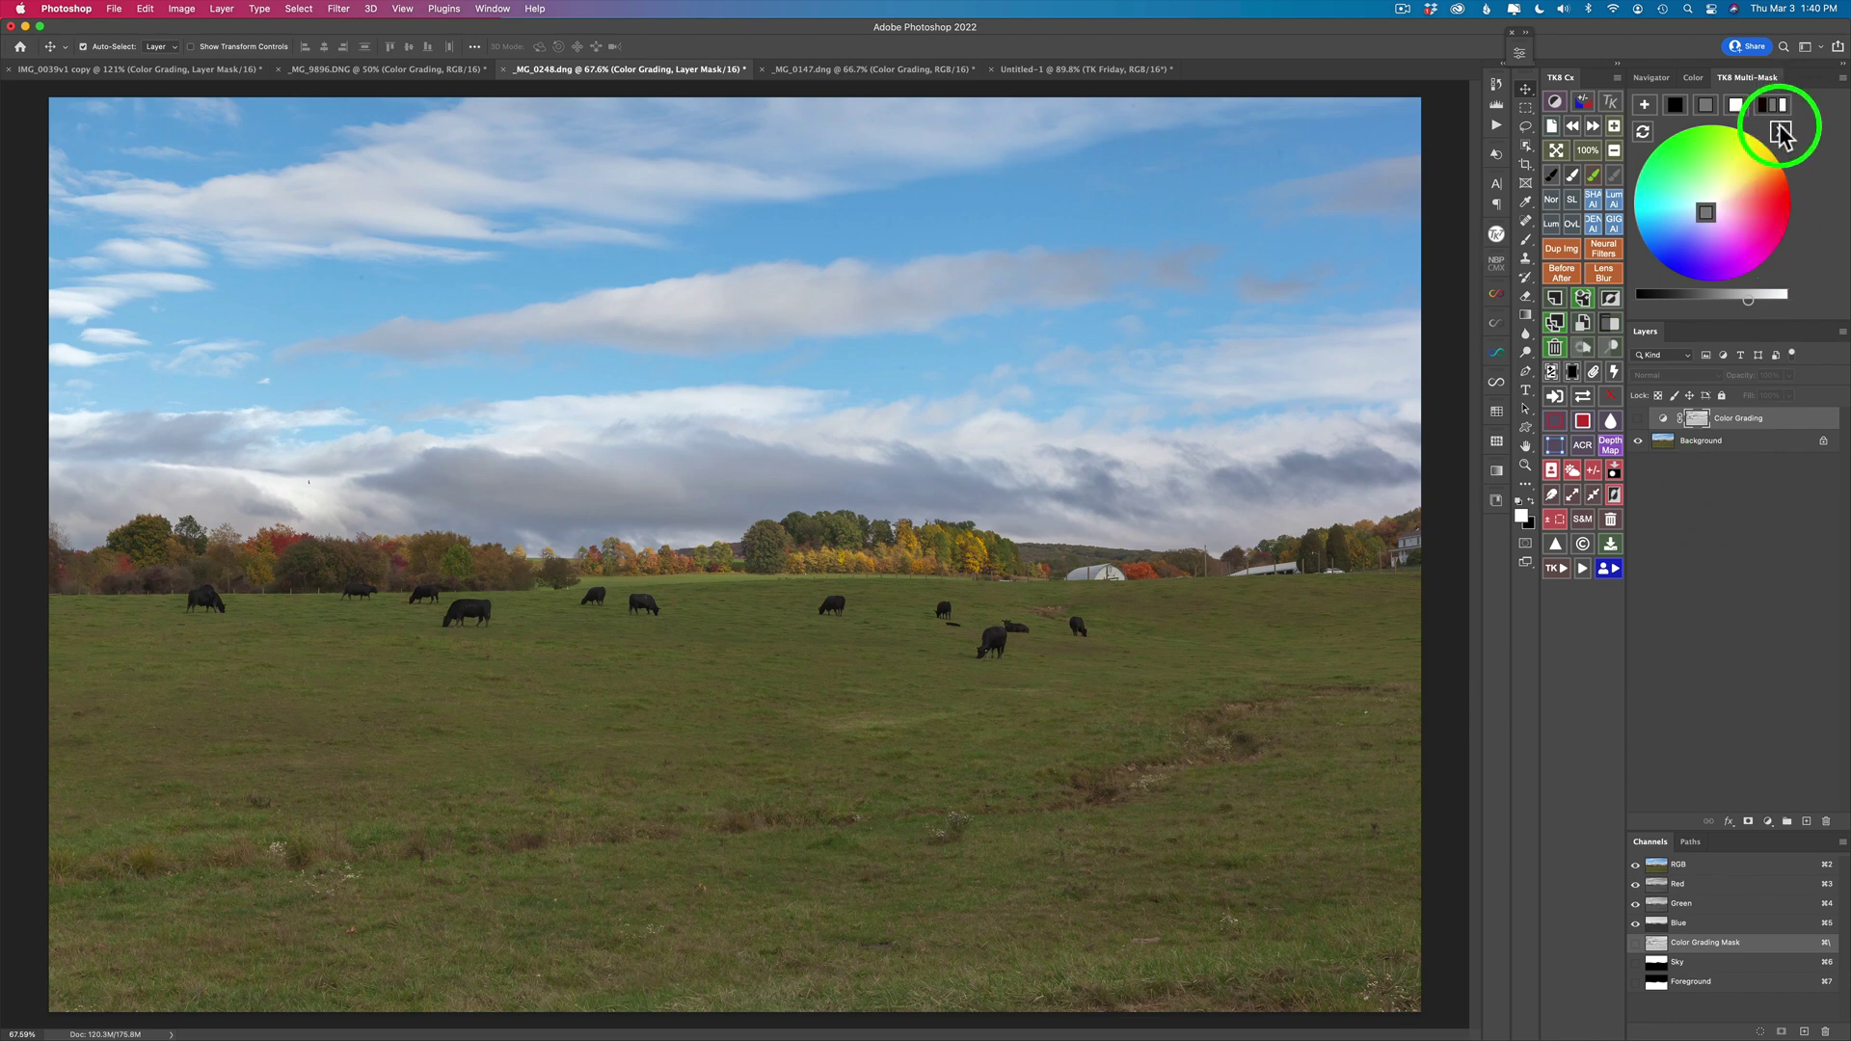
Step: Load the saved Foreground channel in TK8 Multi-Mask as a new mask
click(1780, 132)
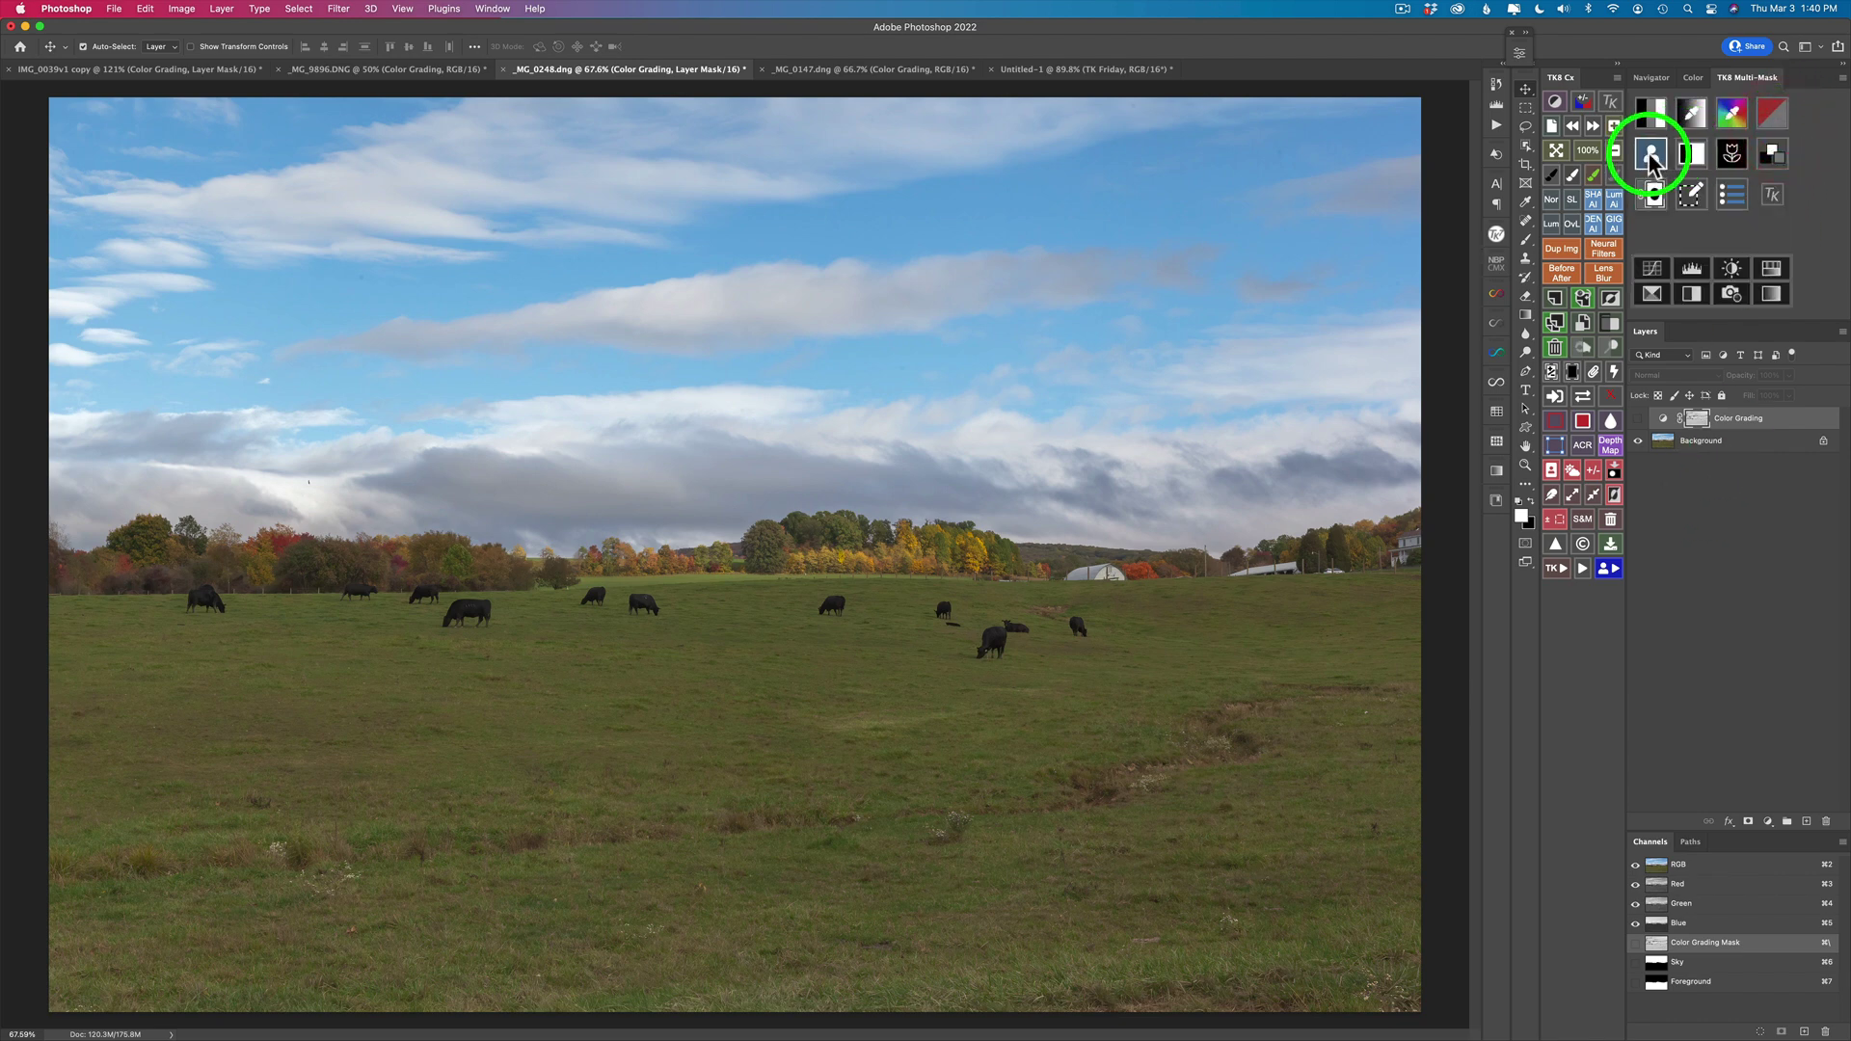
click(1652, 154)
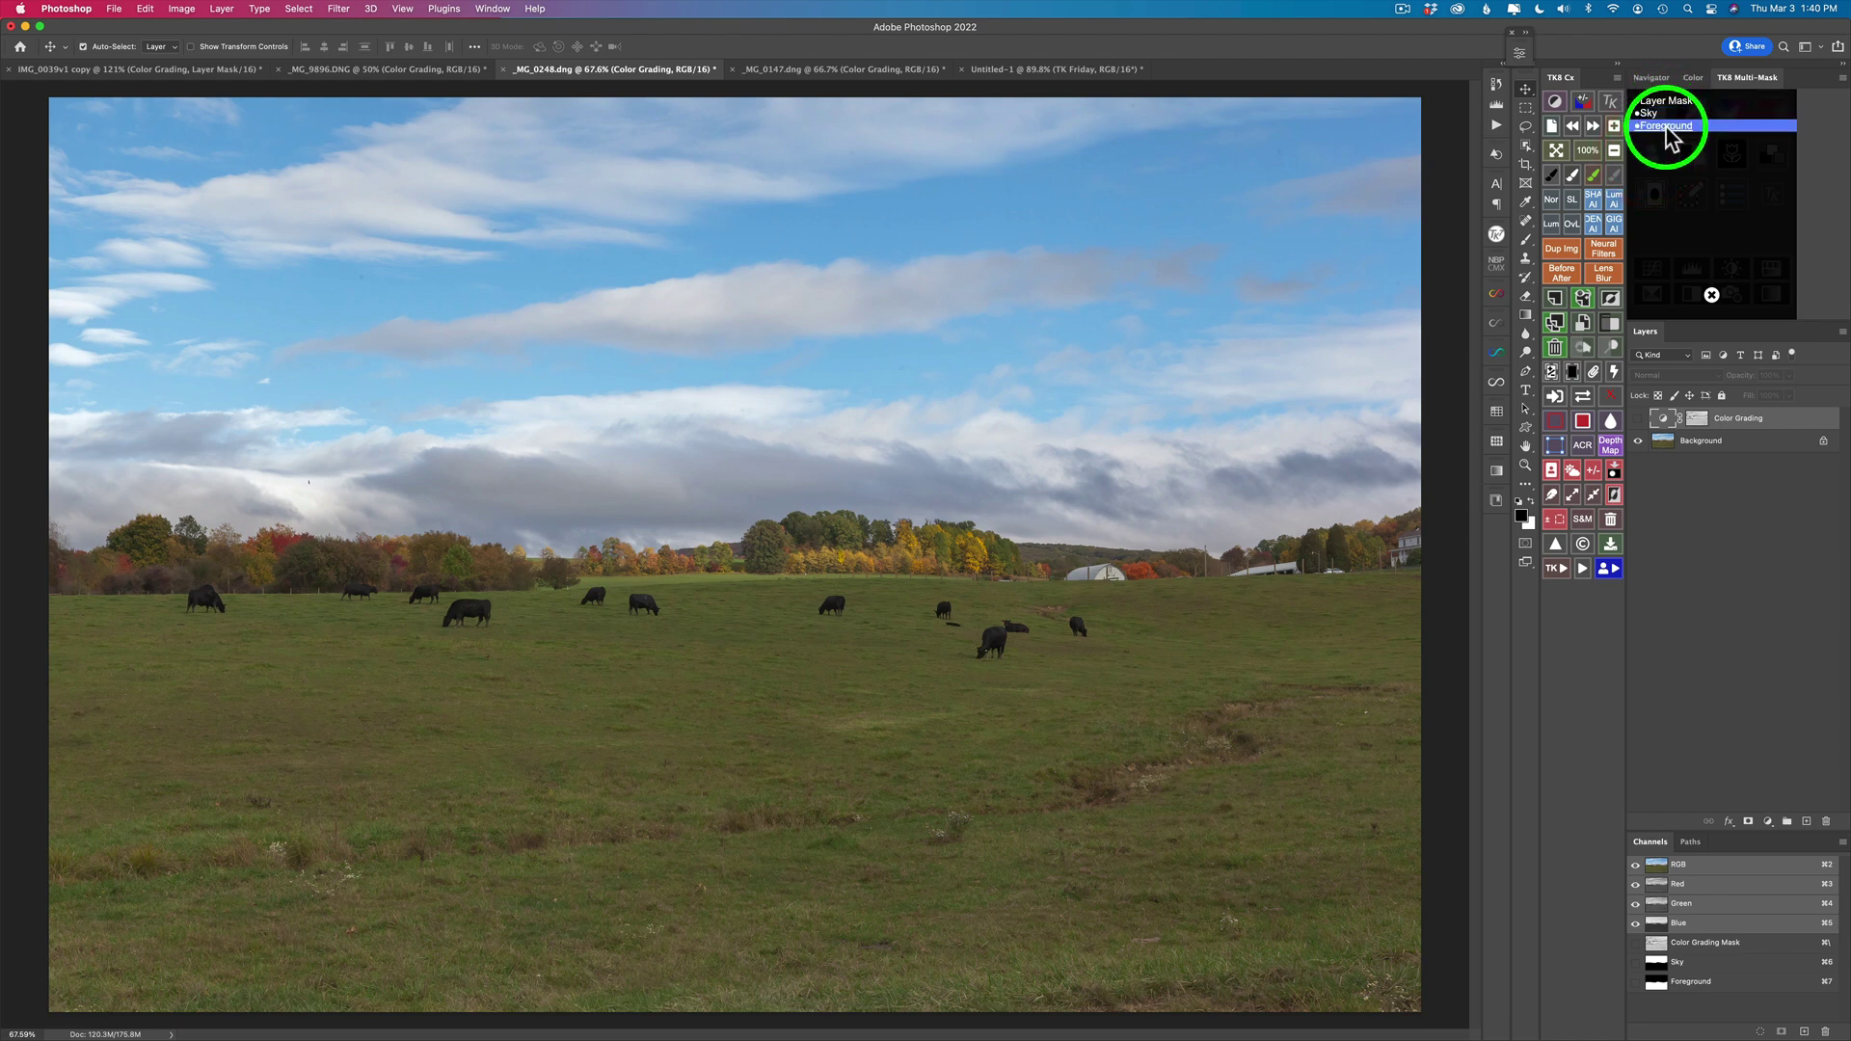
click(1666, 126)
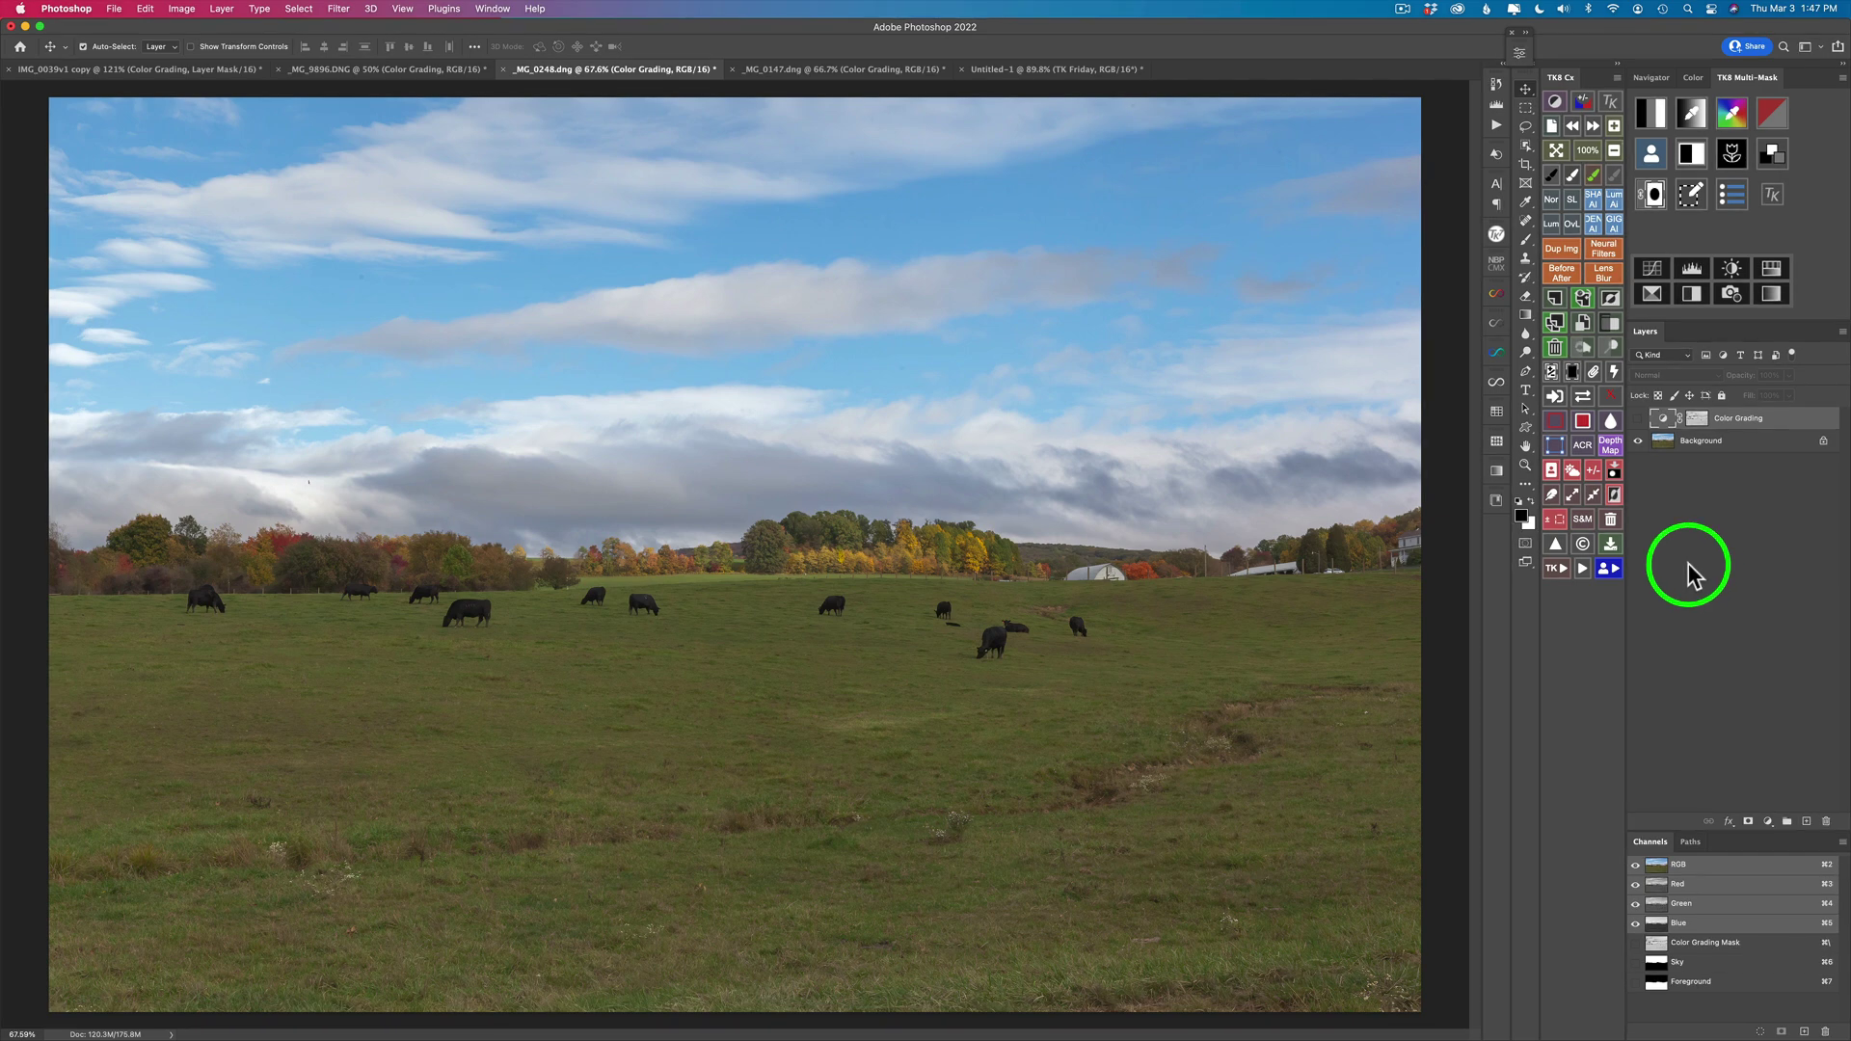
click(1651, 153)
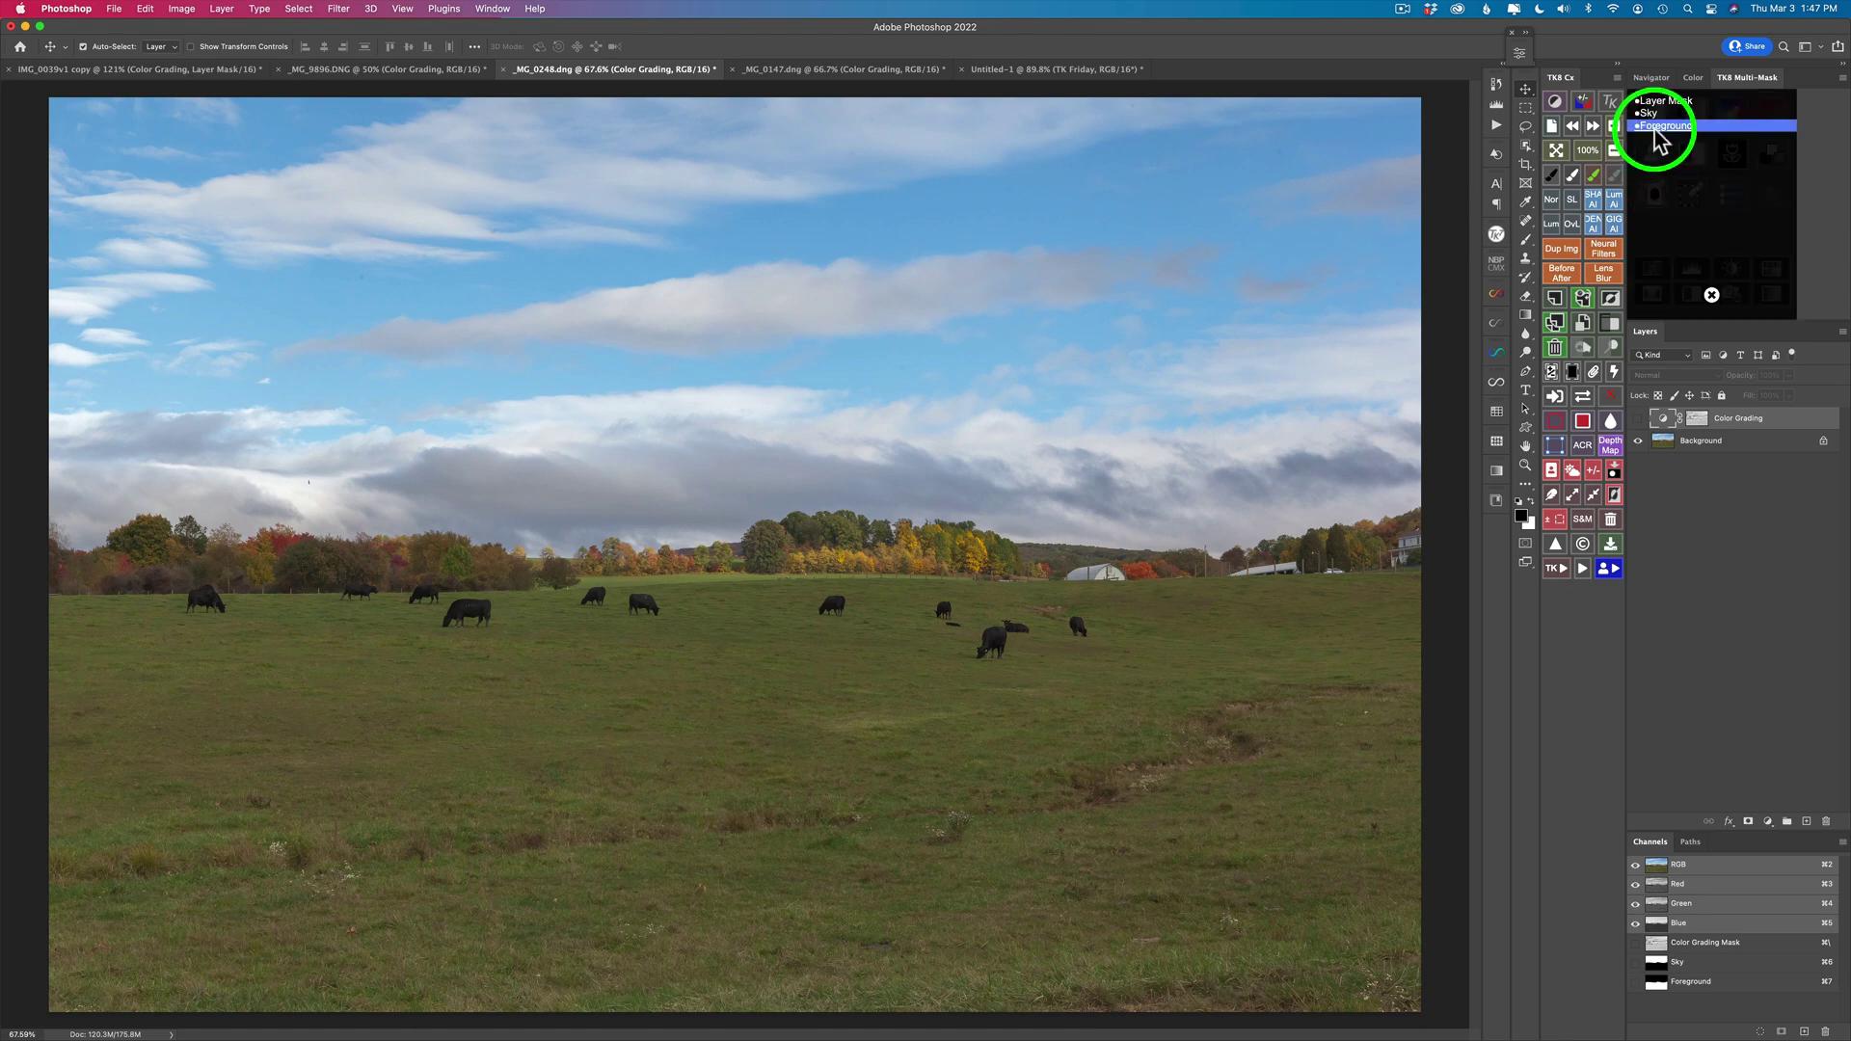
click(1656, 127)
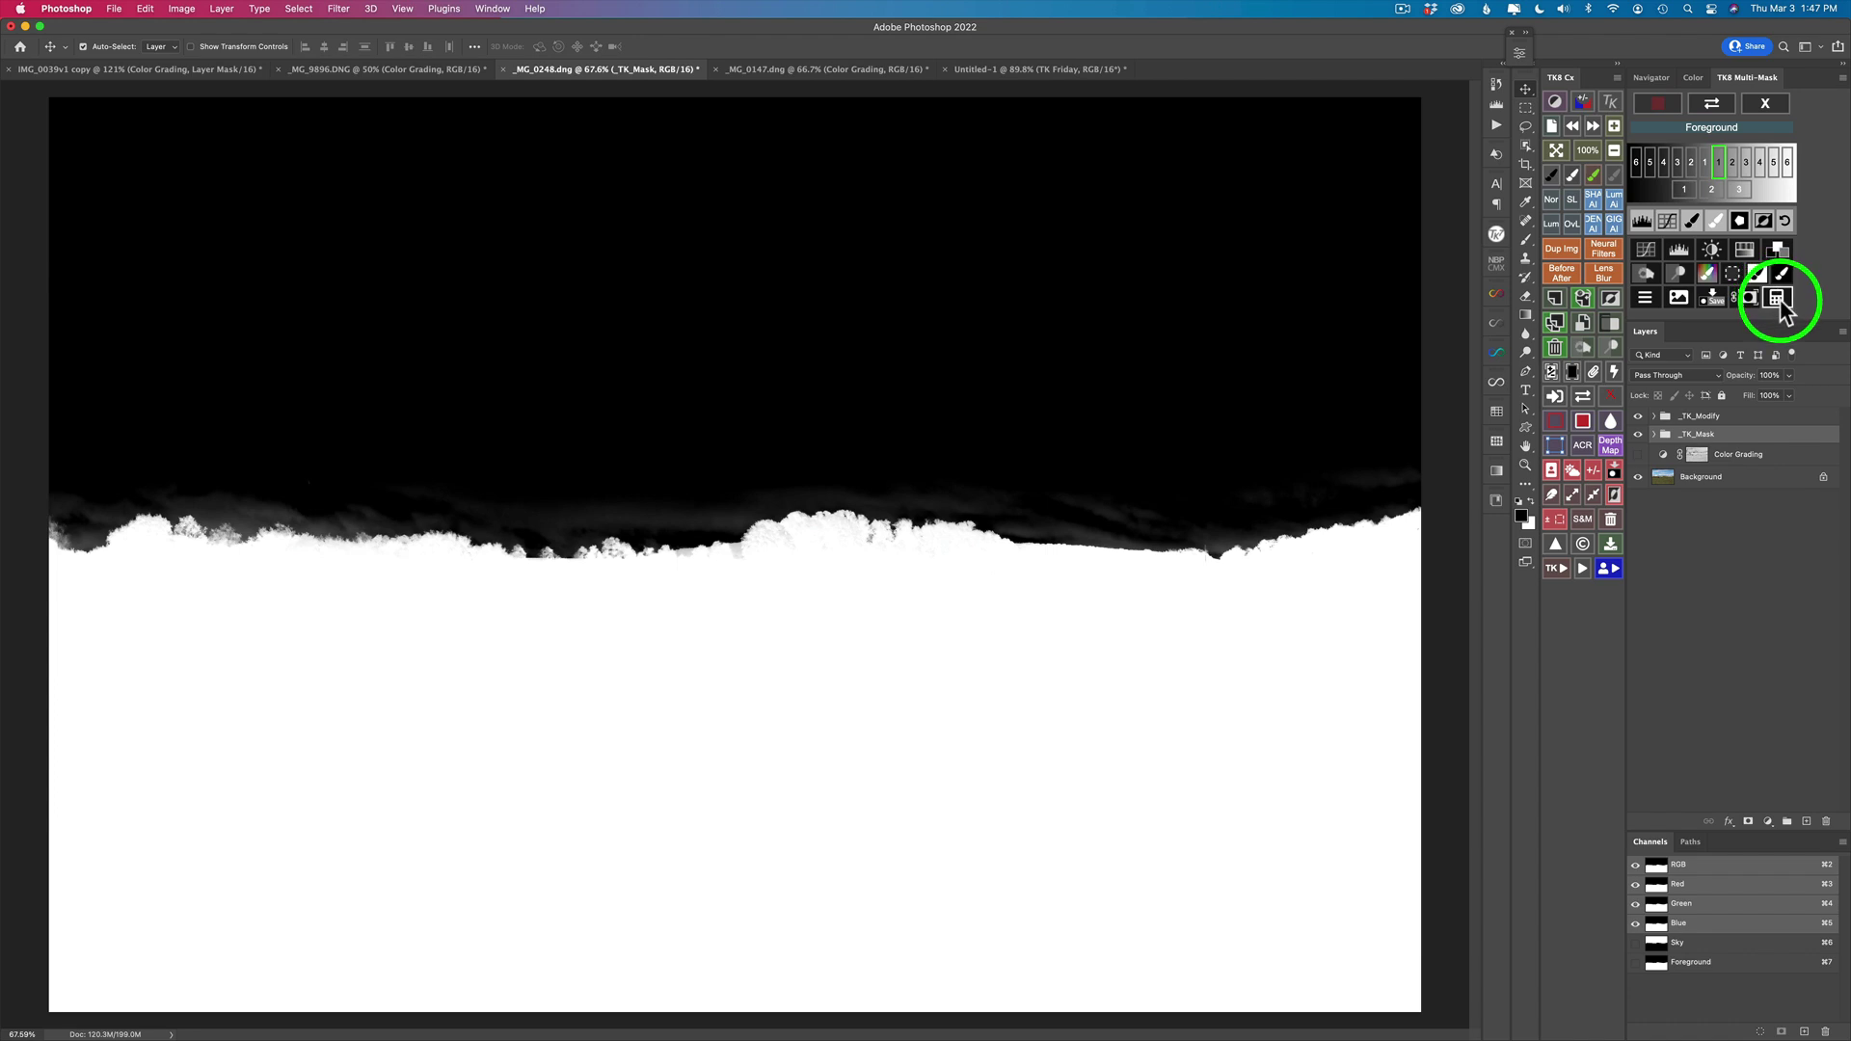
Step: Multiply the Foreground mask by luminosity level 3 and apply it as a new Color Grading layer
click(1778, 305)
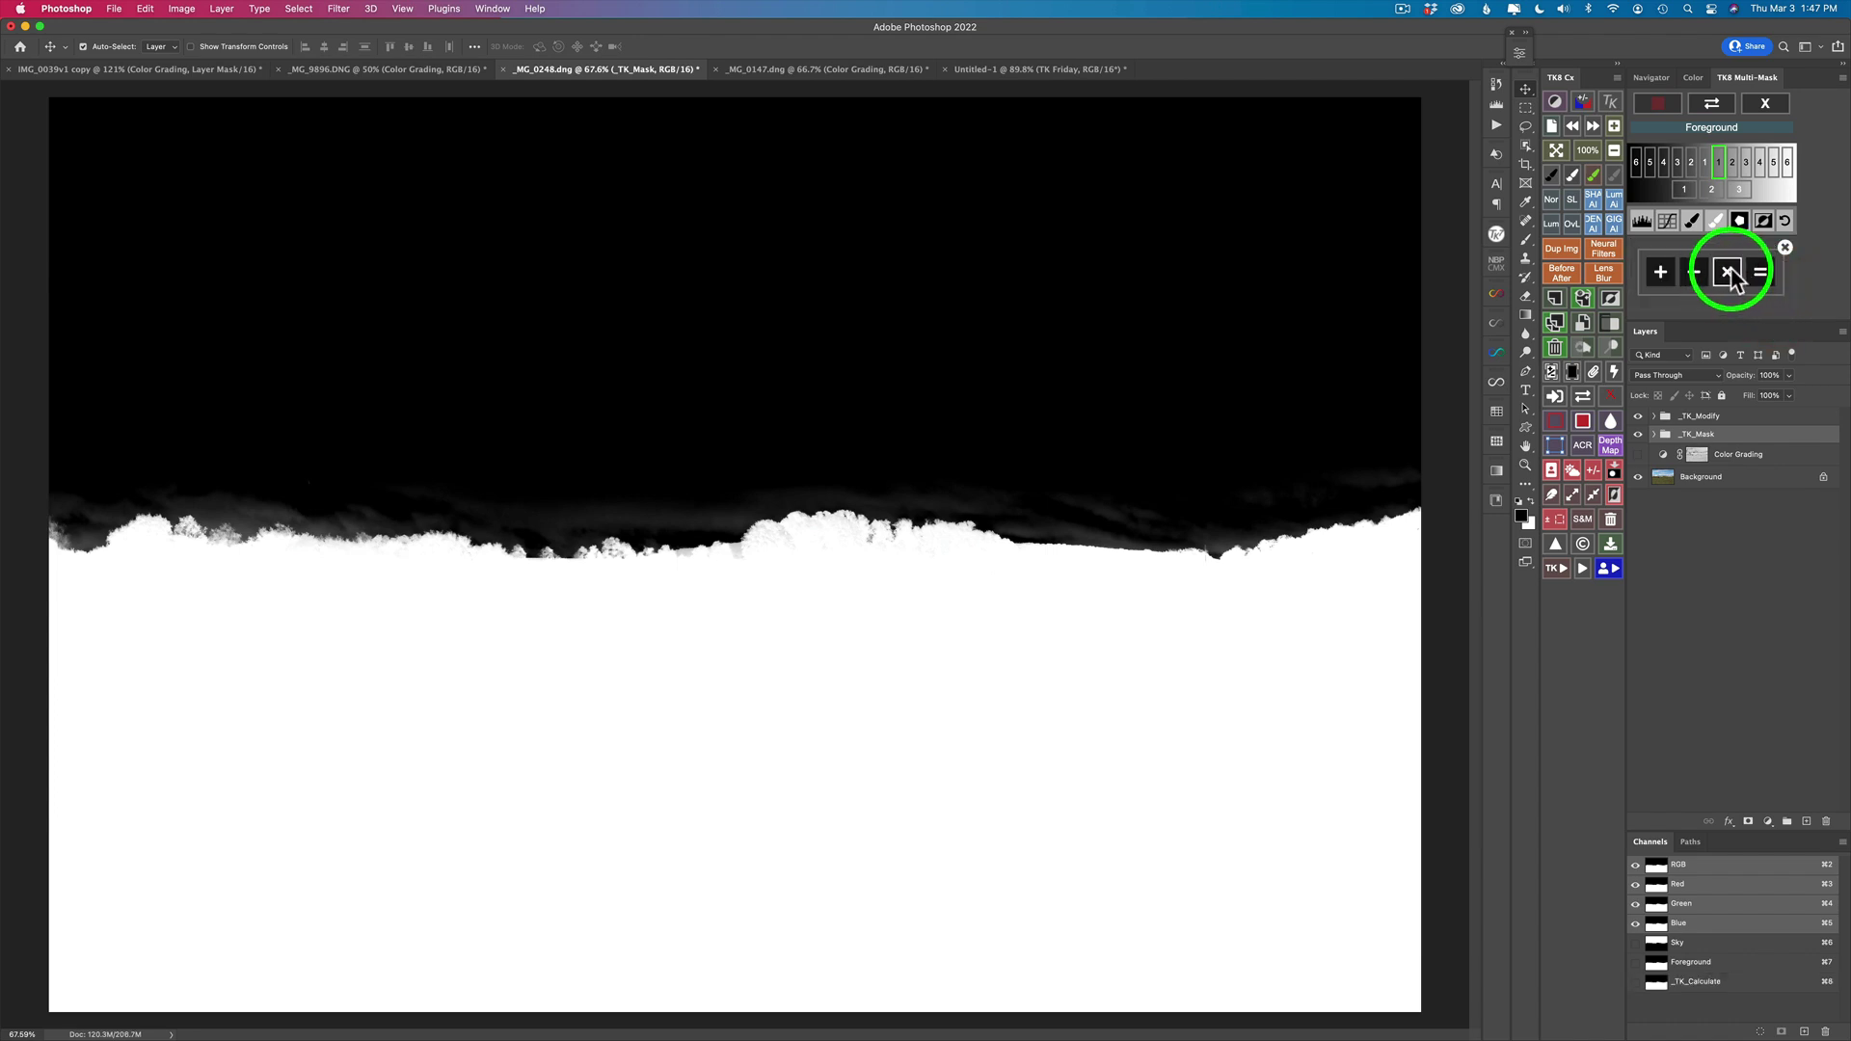
click(1729, 273)
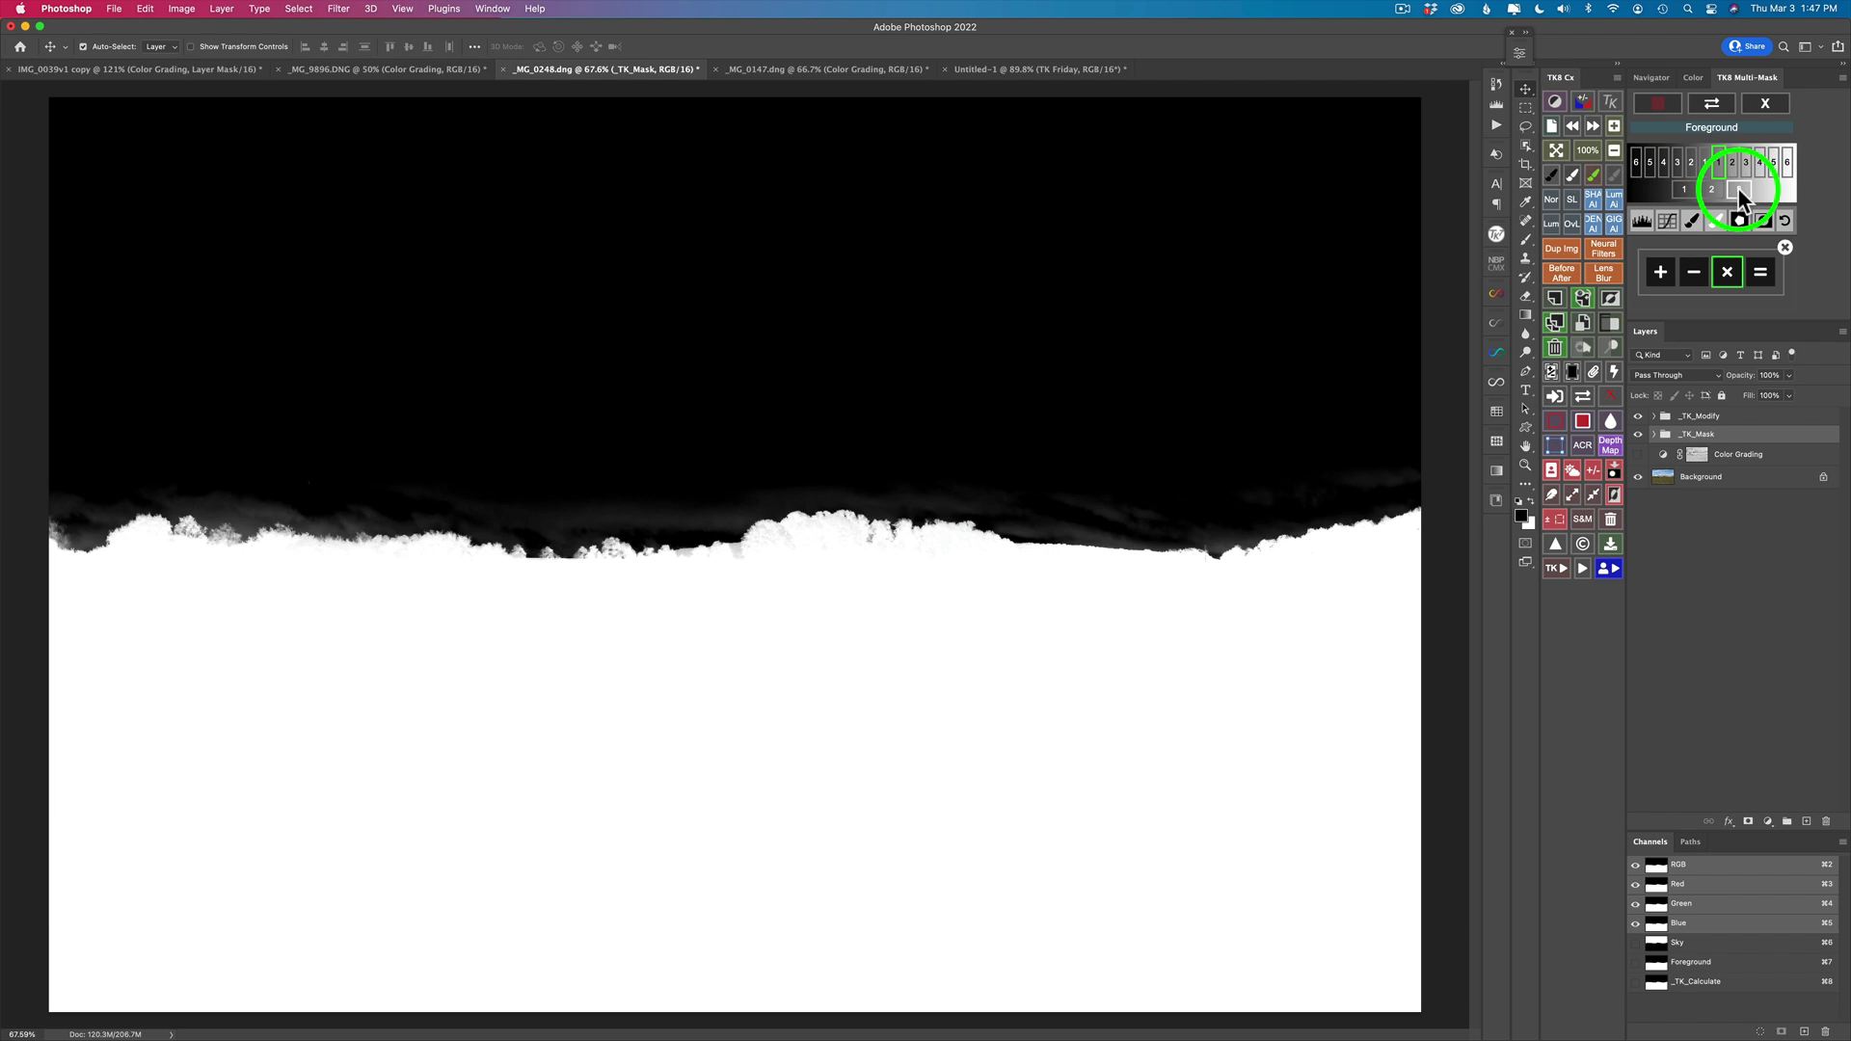
click(1770, 104)
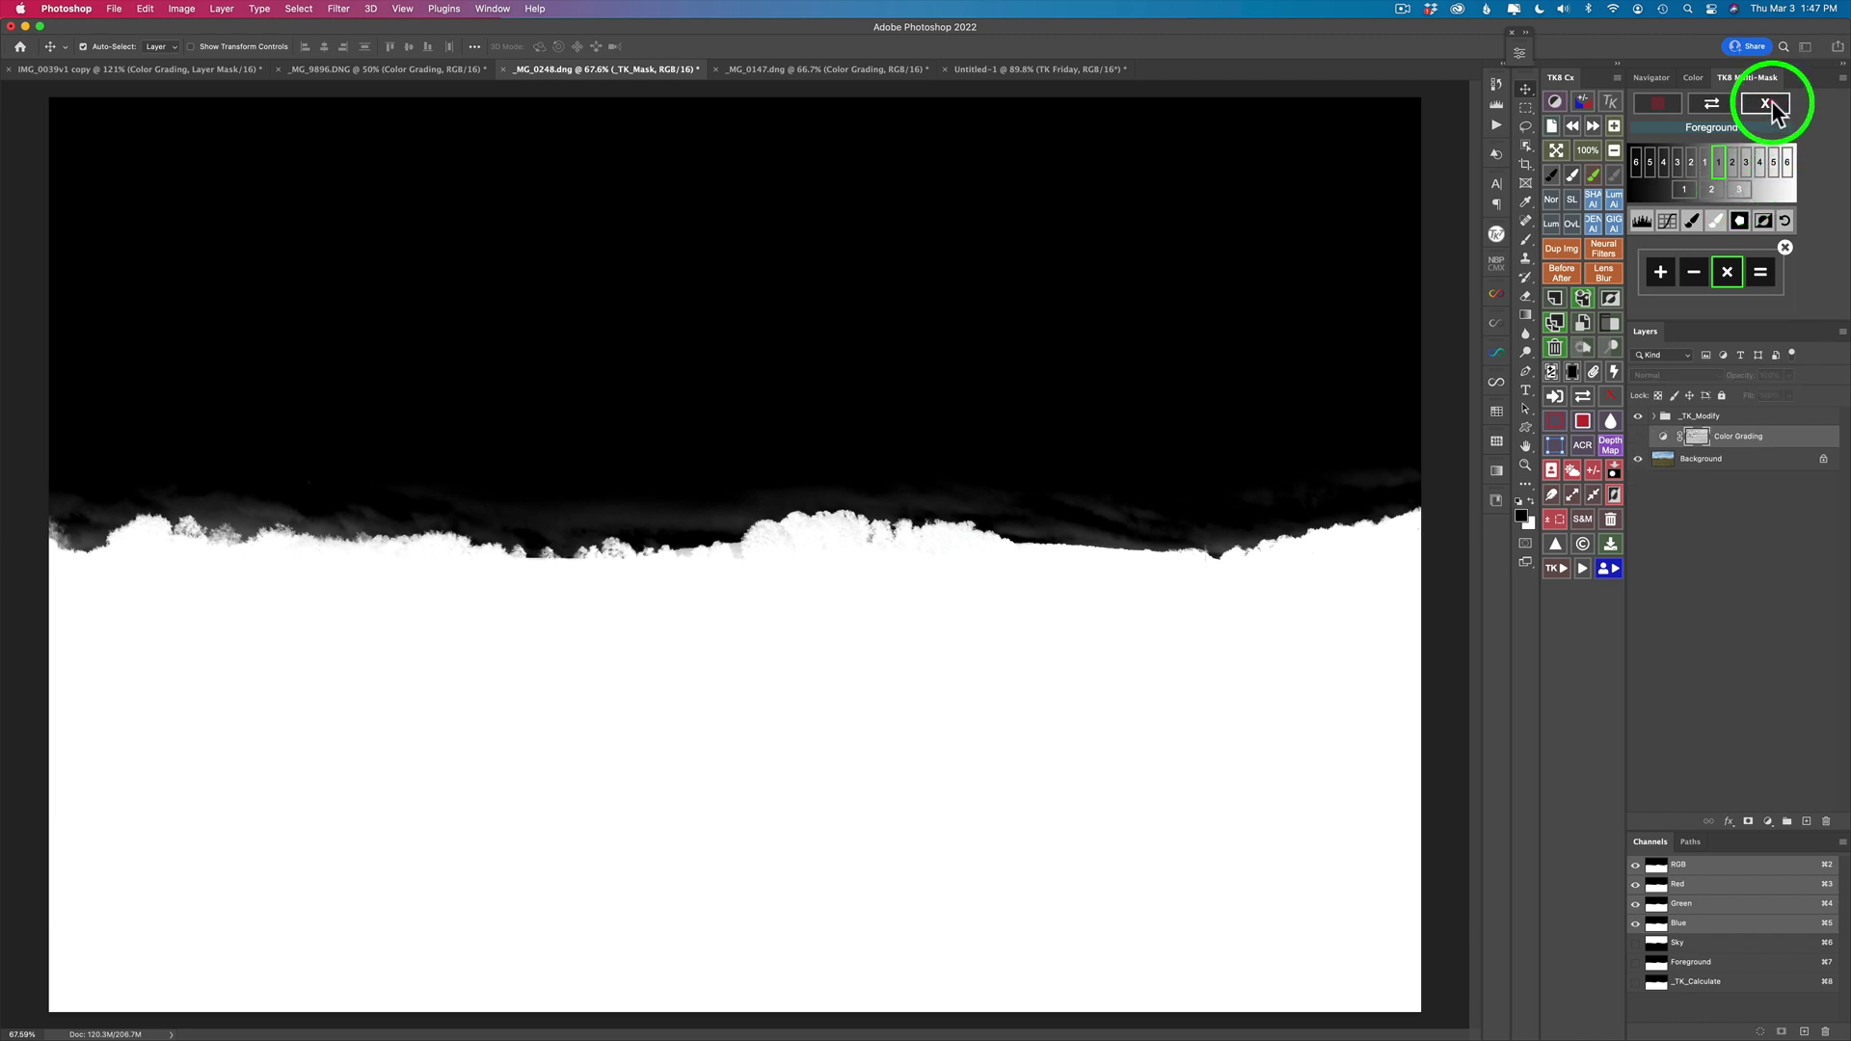
click(1660, 113)
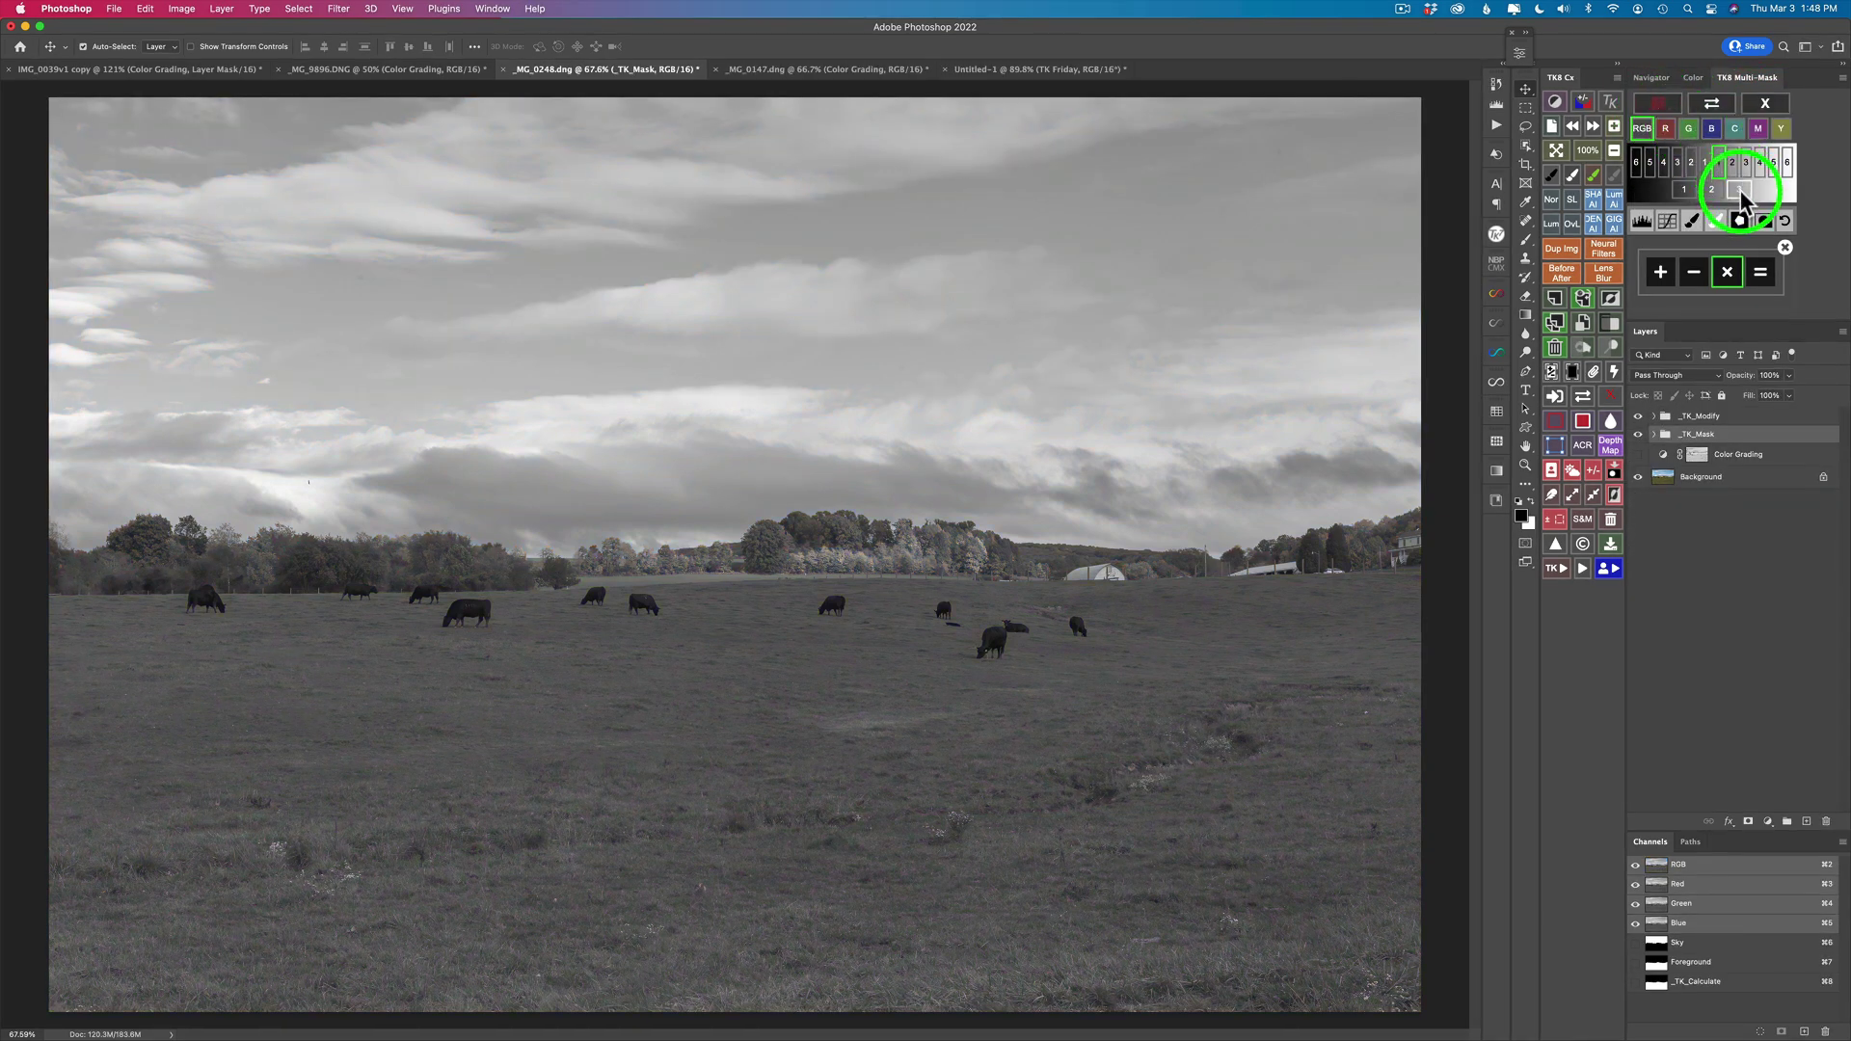
click(1740, 190)
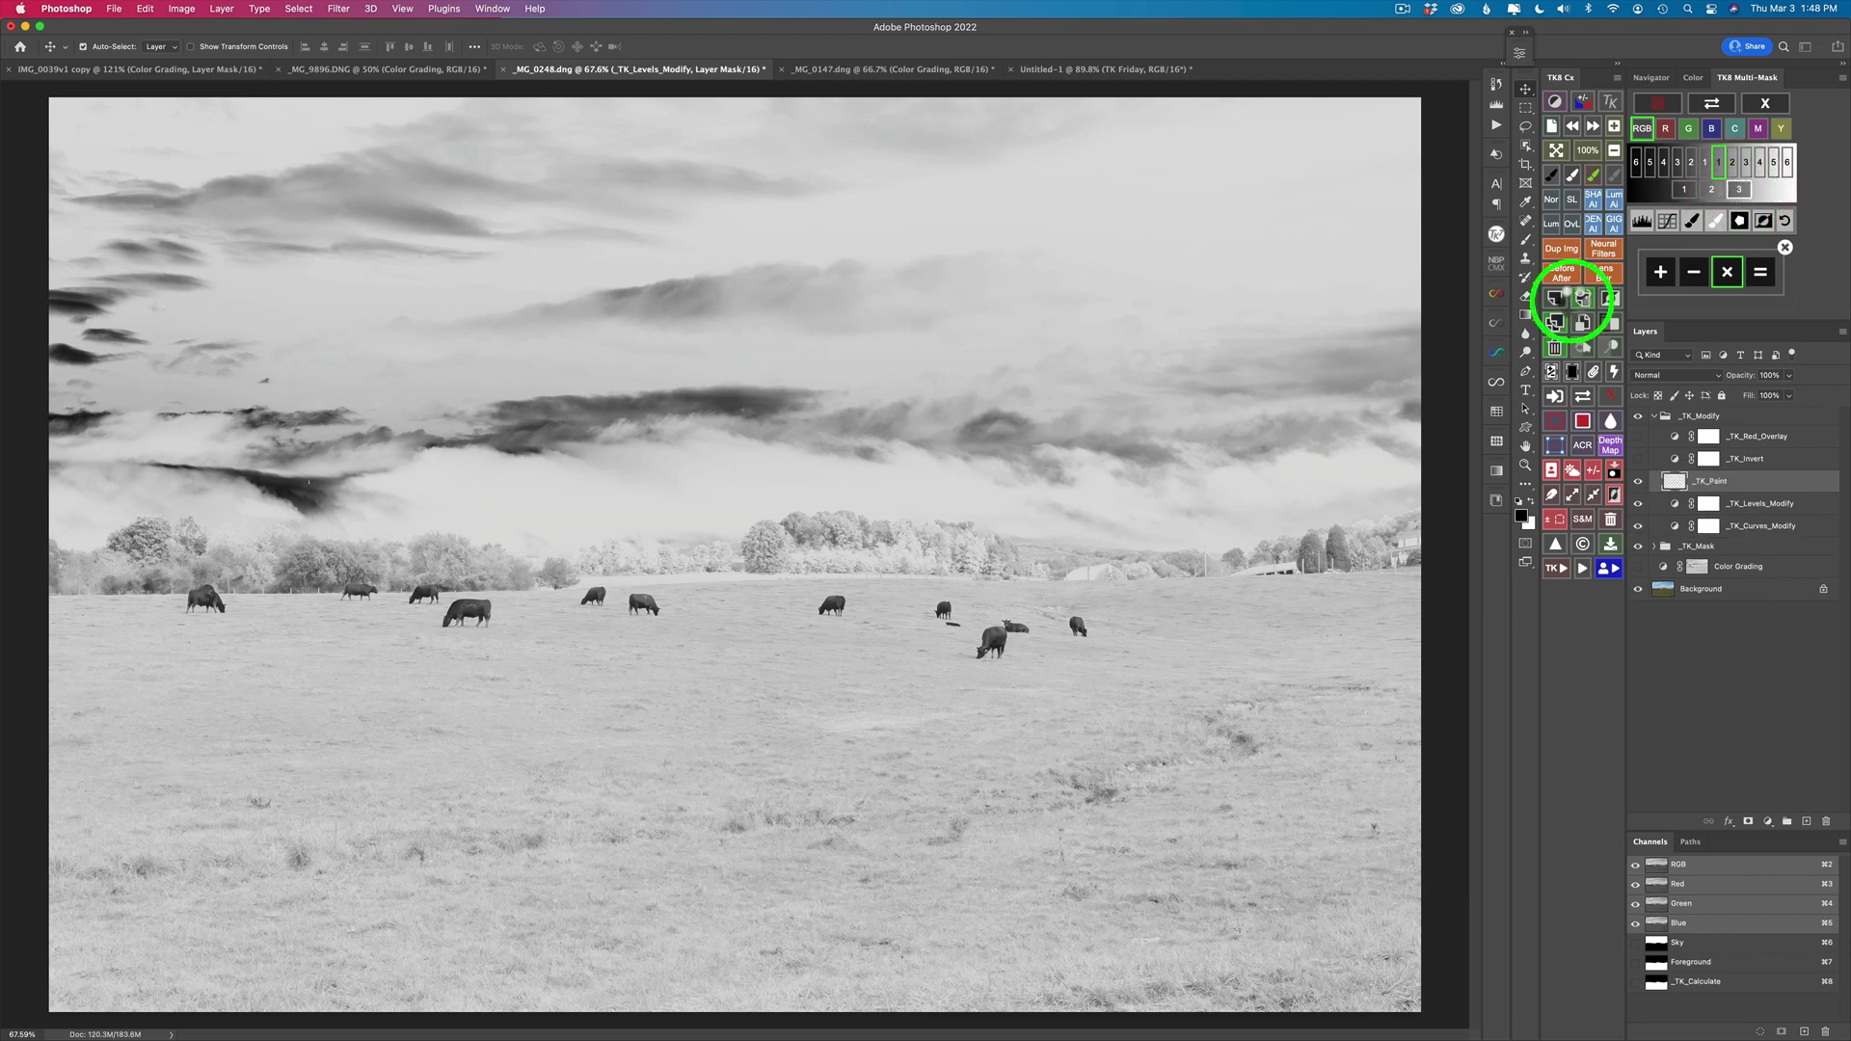
click(1761, 273)
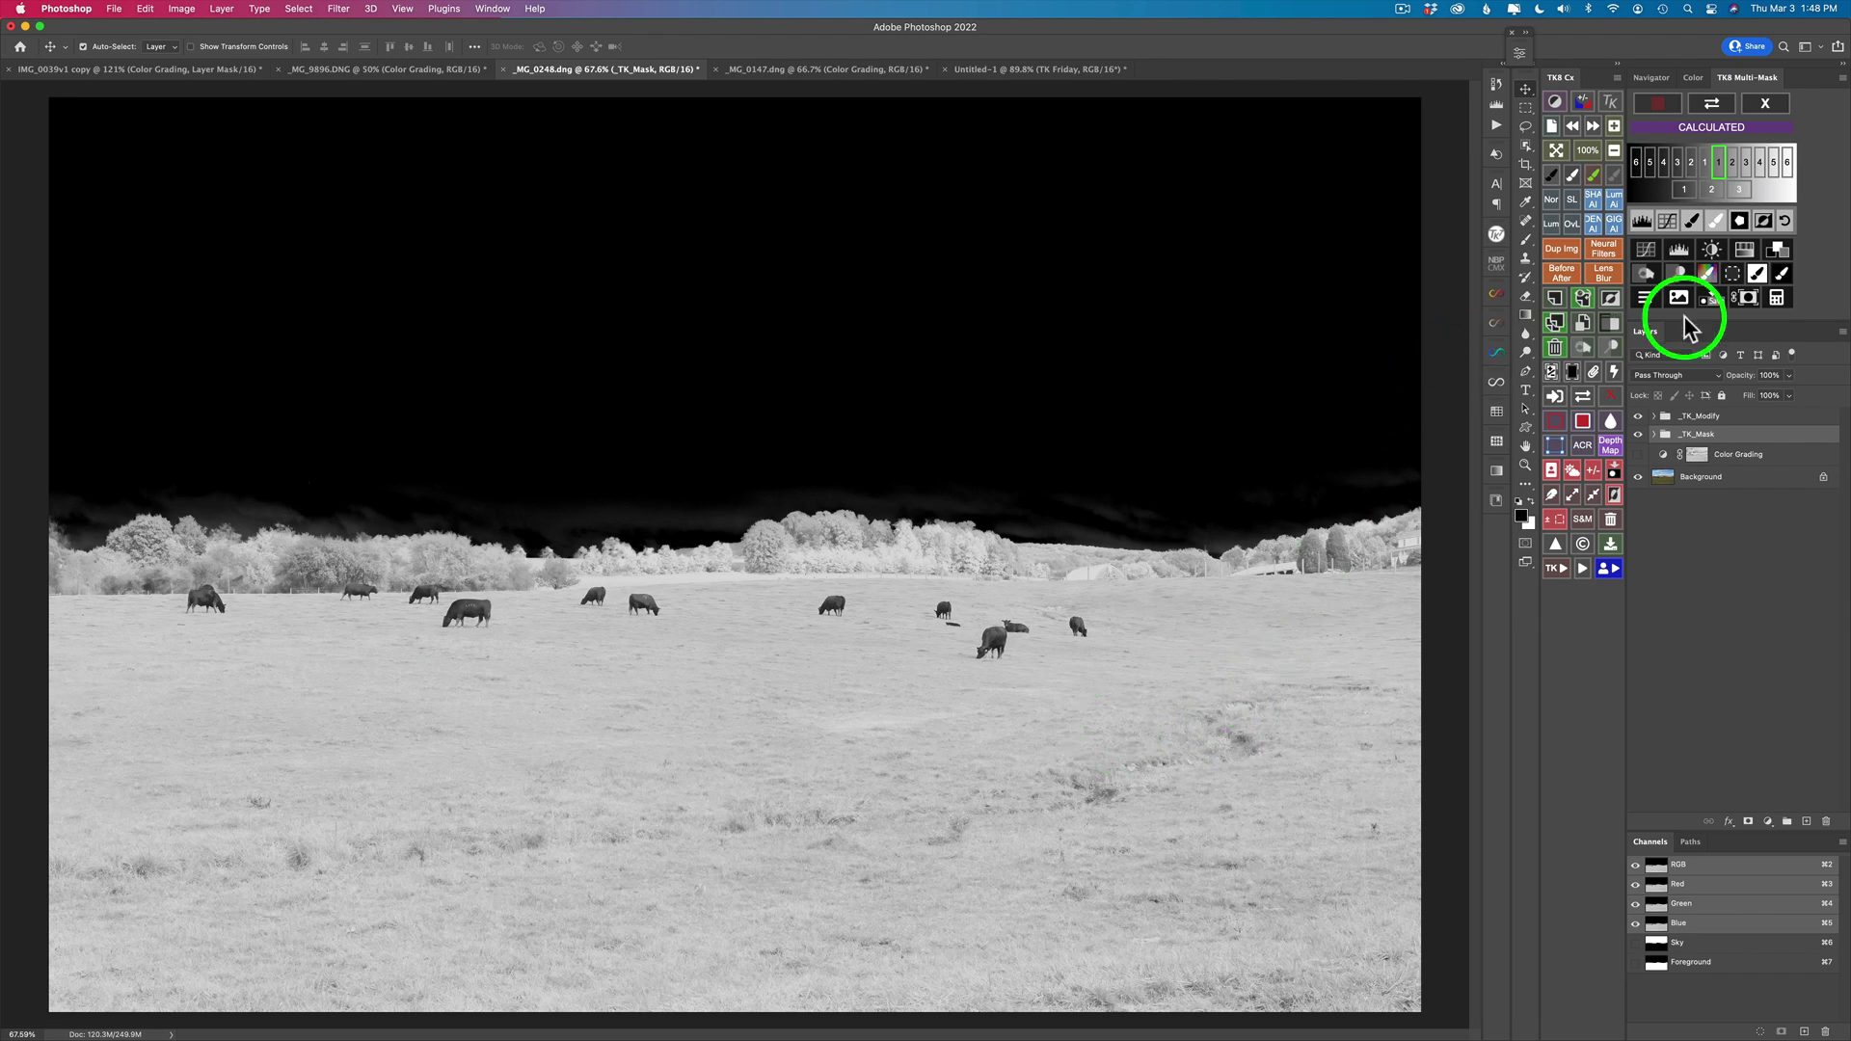
click(1779, 252)
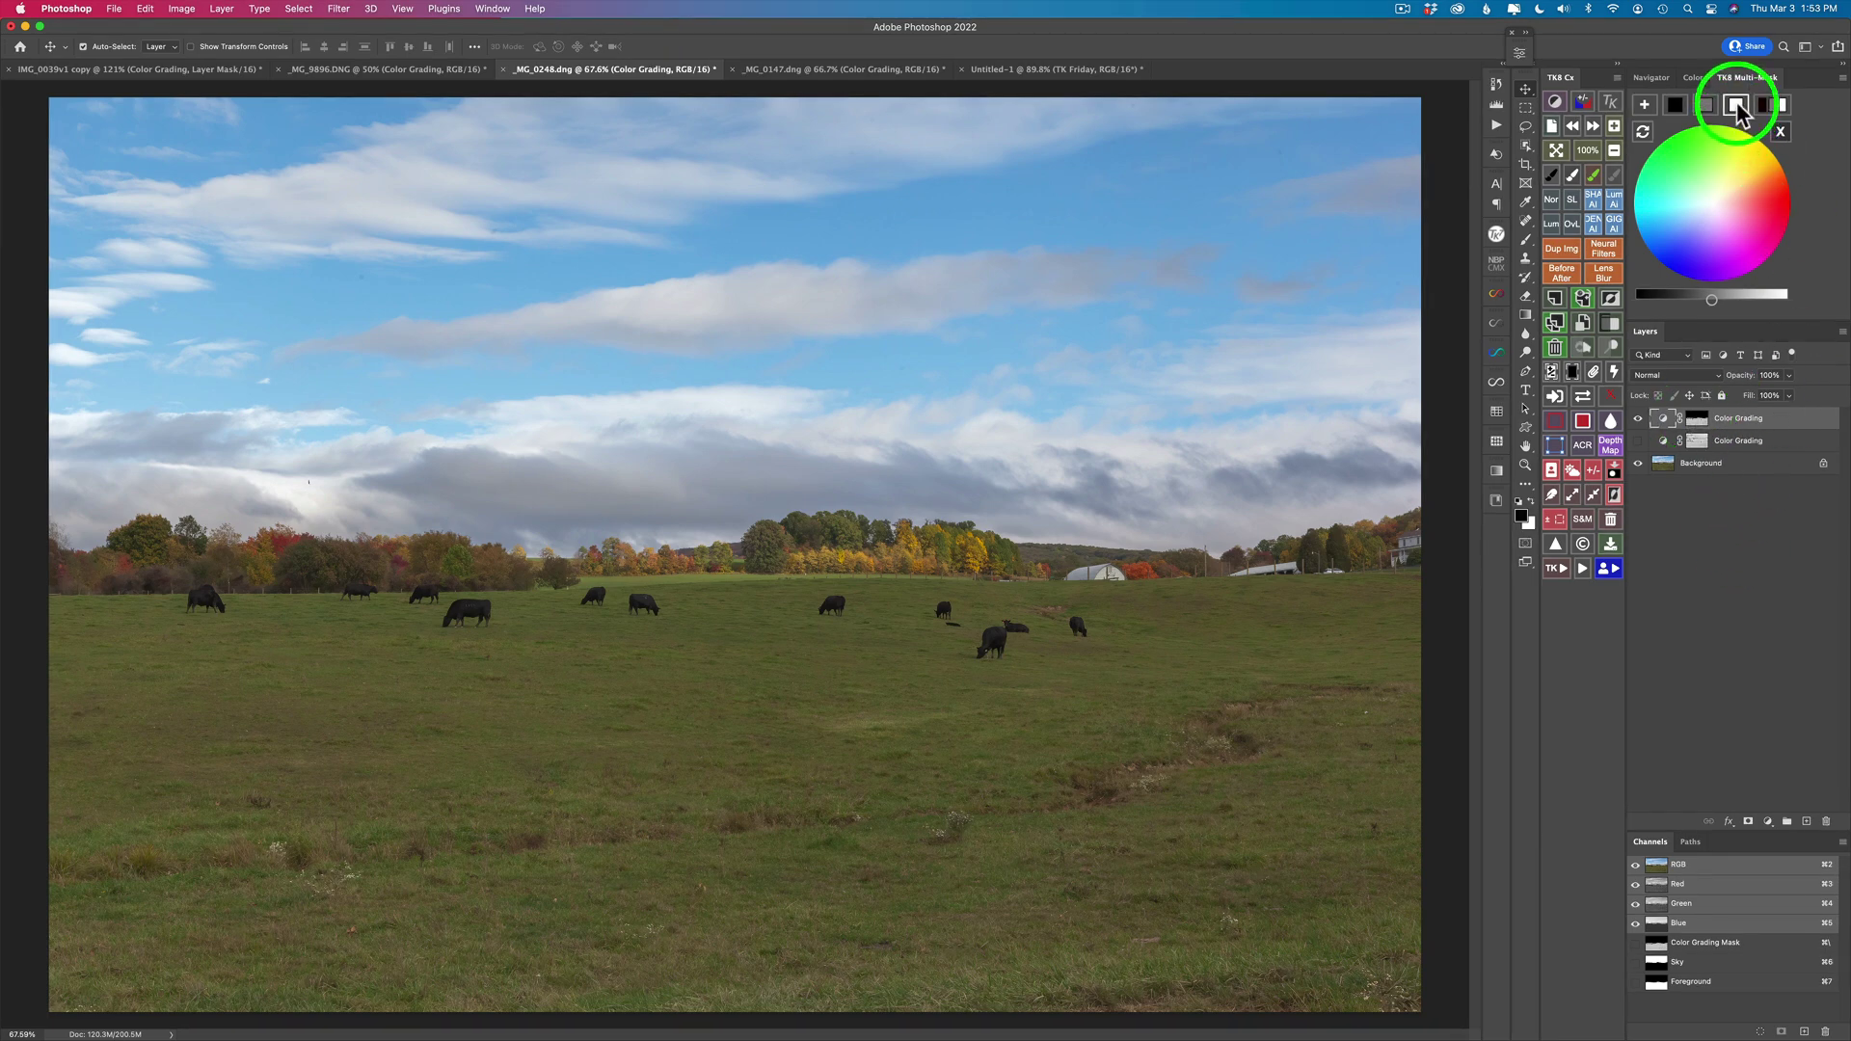
Step: Try a white grading colour at near-maximum brightness on the grass, then switch to black
click(1737, 104)
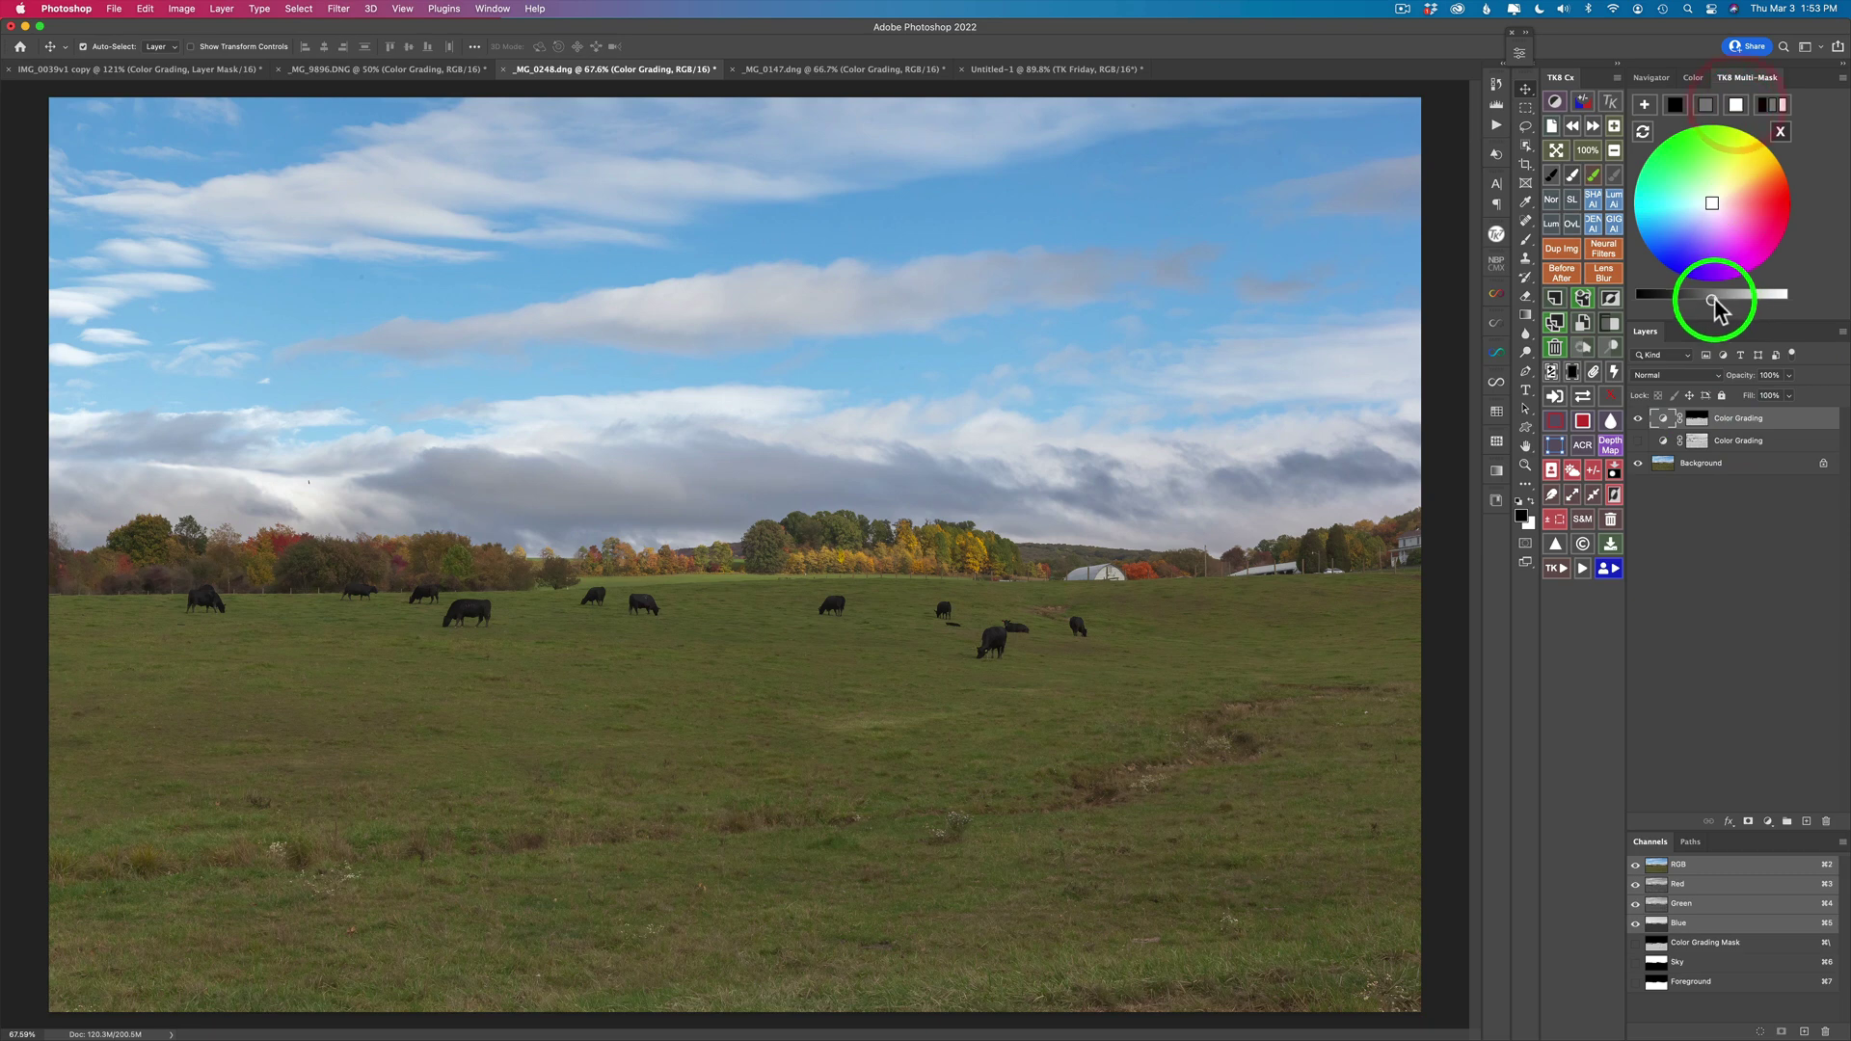
drag(1713, 299, 1770, 300)
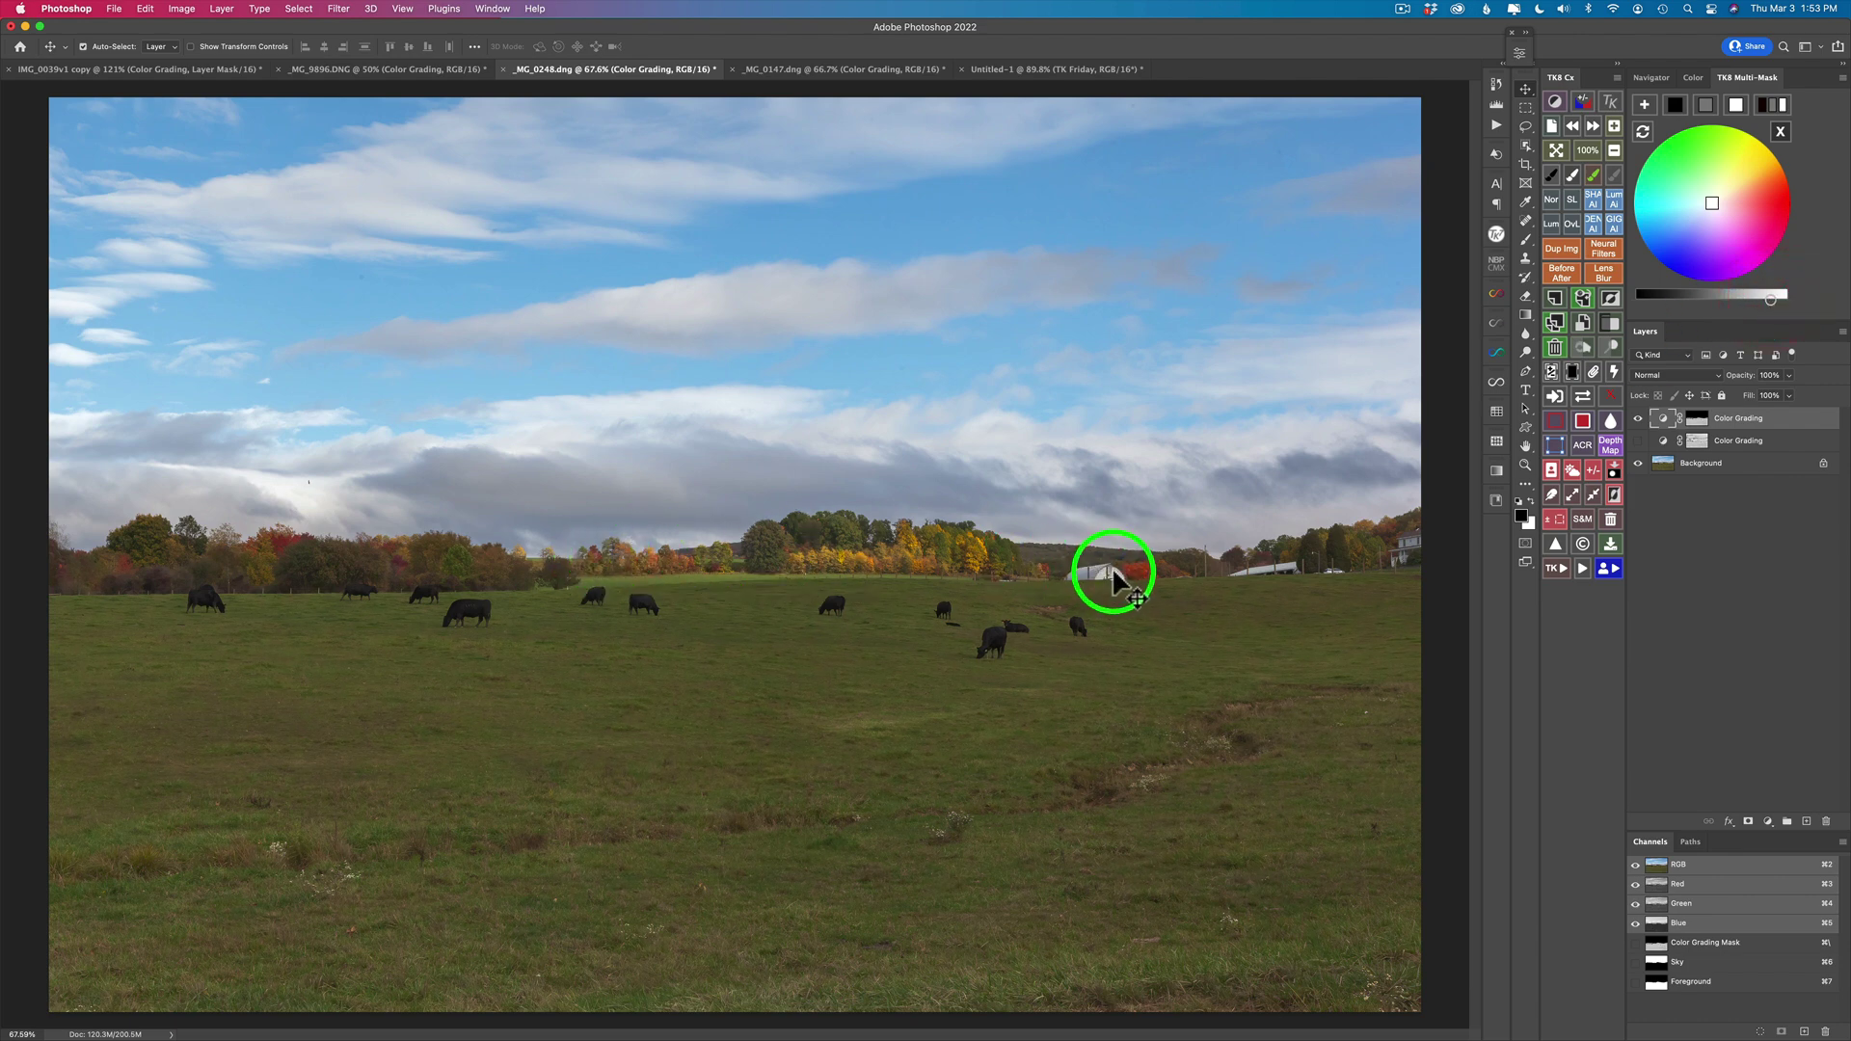
drag(1737, 298, 1776, 302)
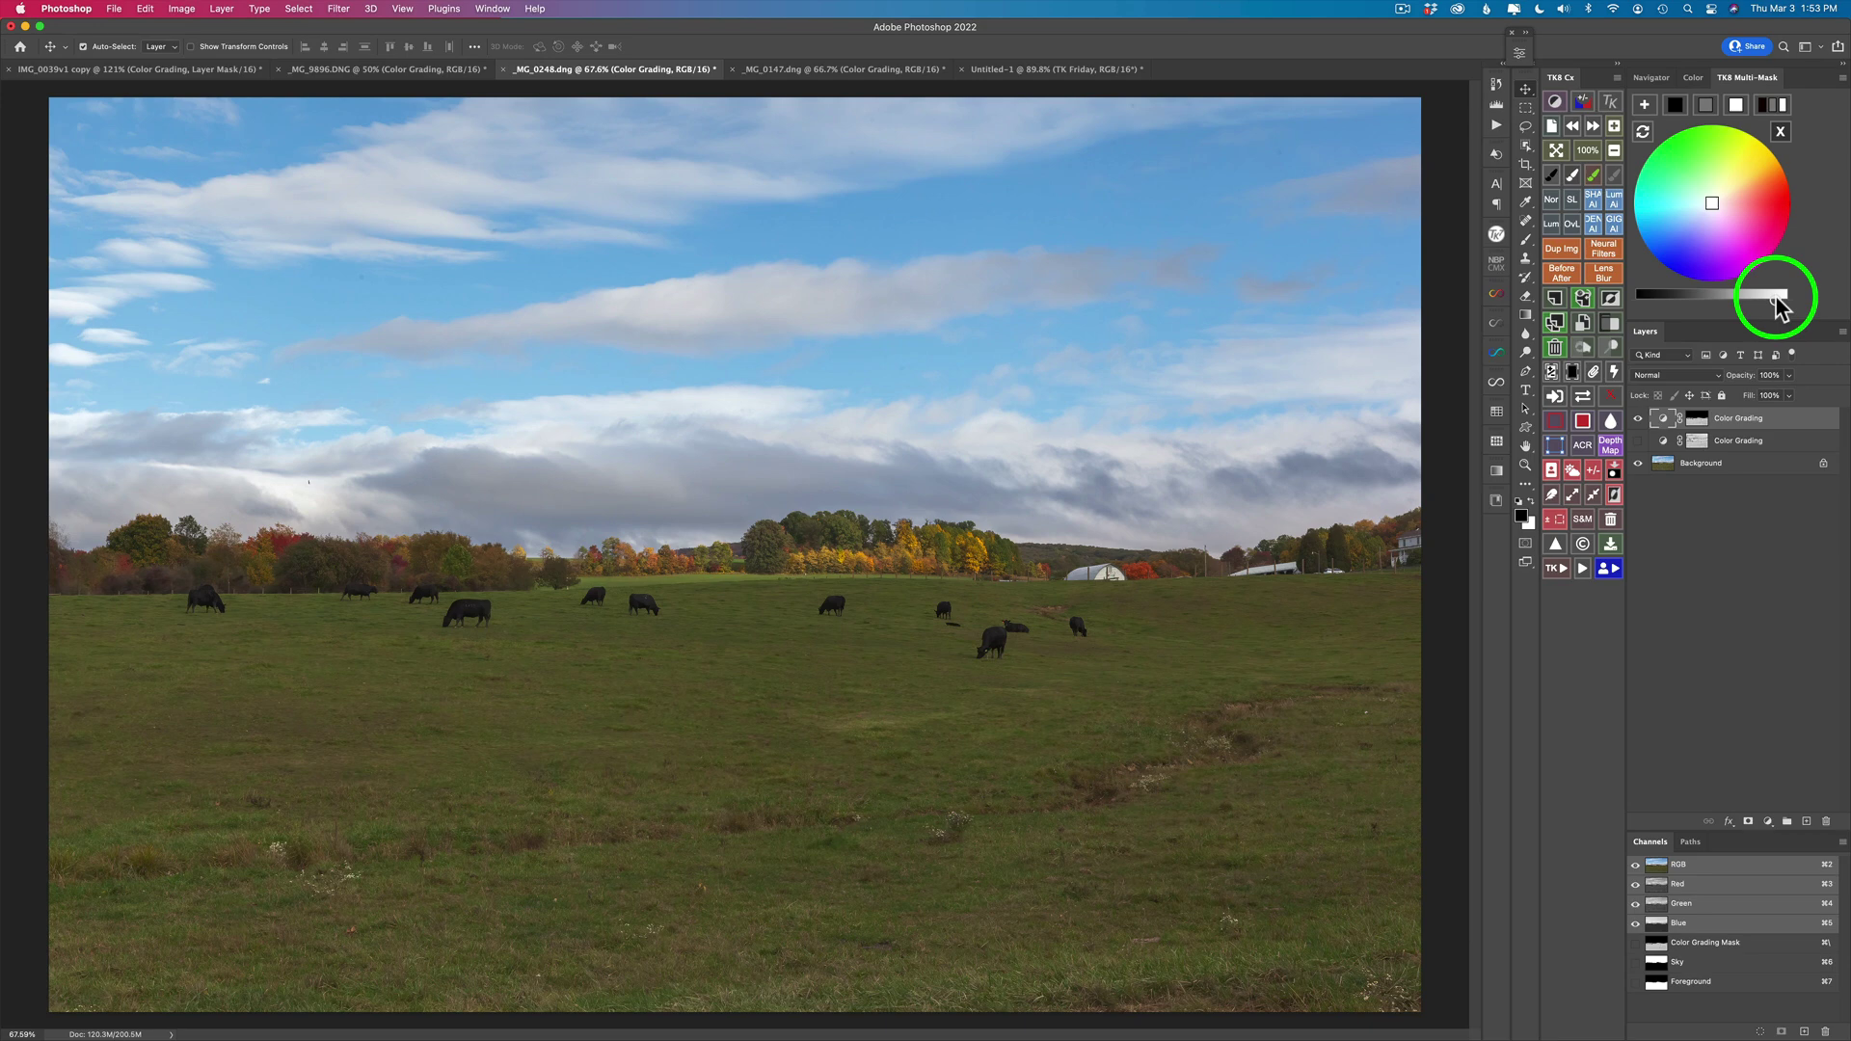
click(1676, 104)
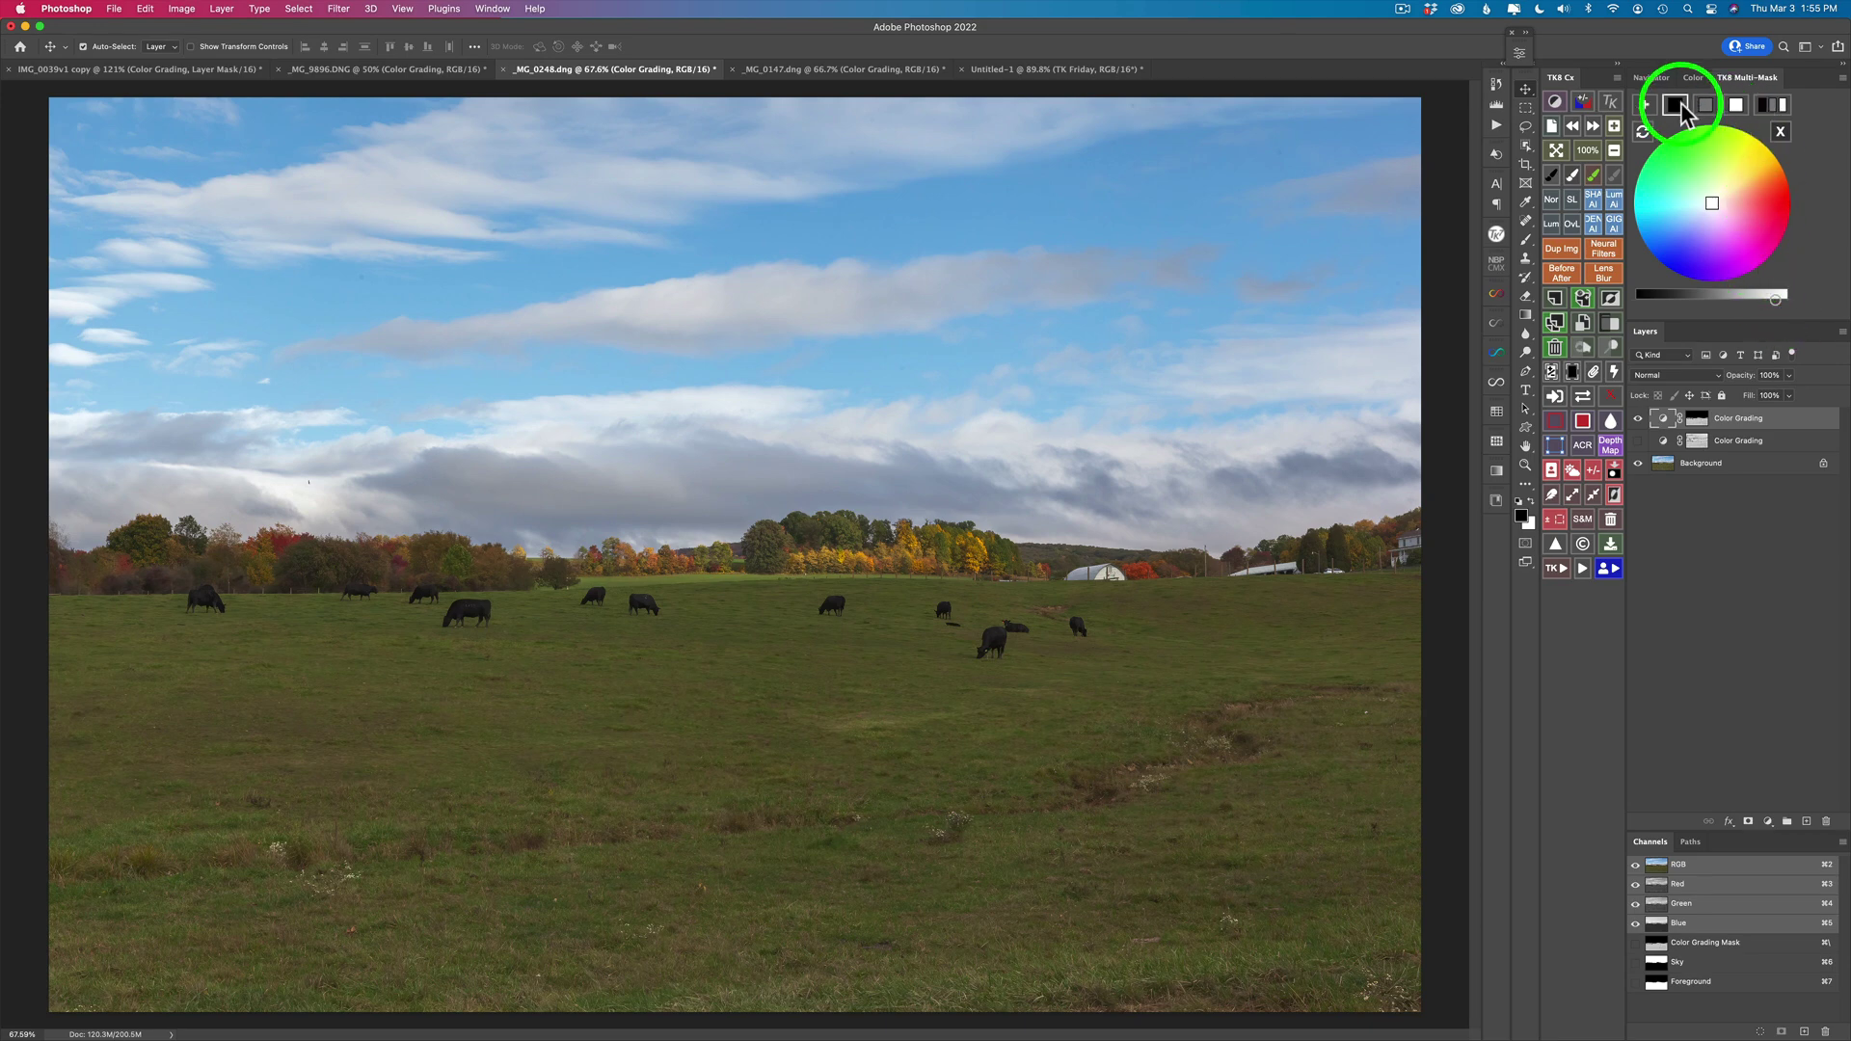
click(1715, 248)
click(1711, 300)
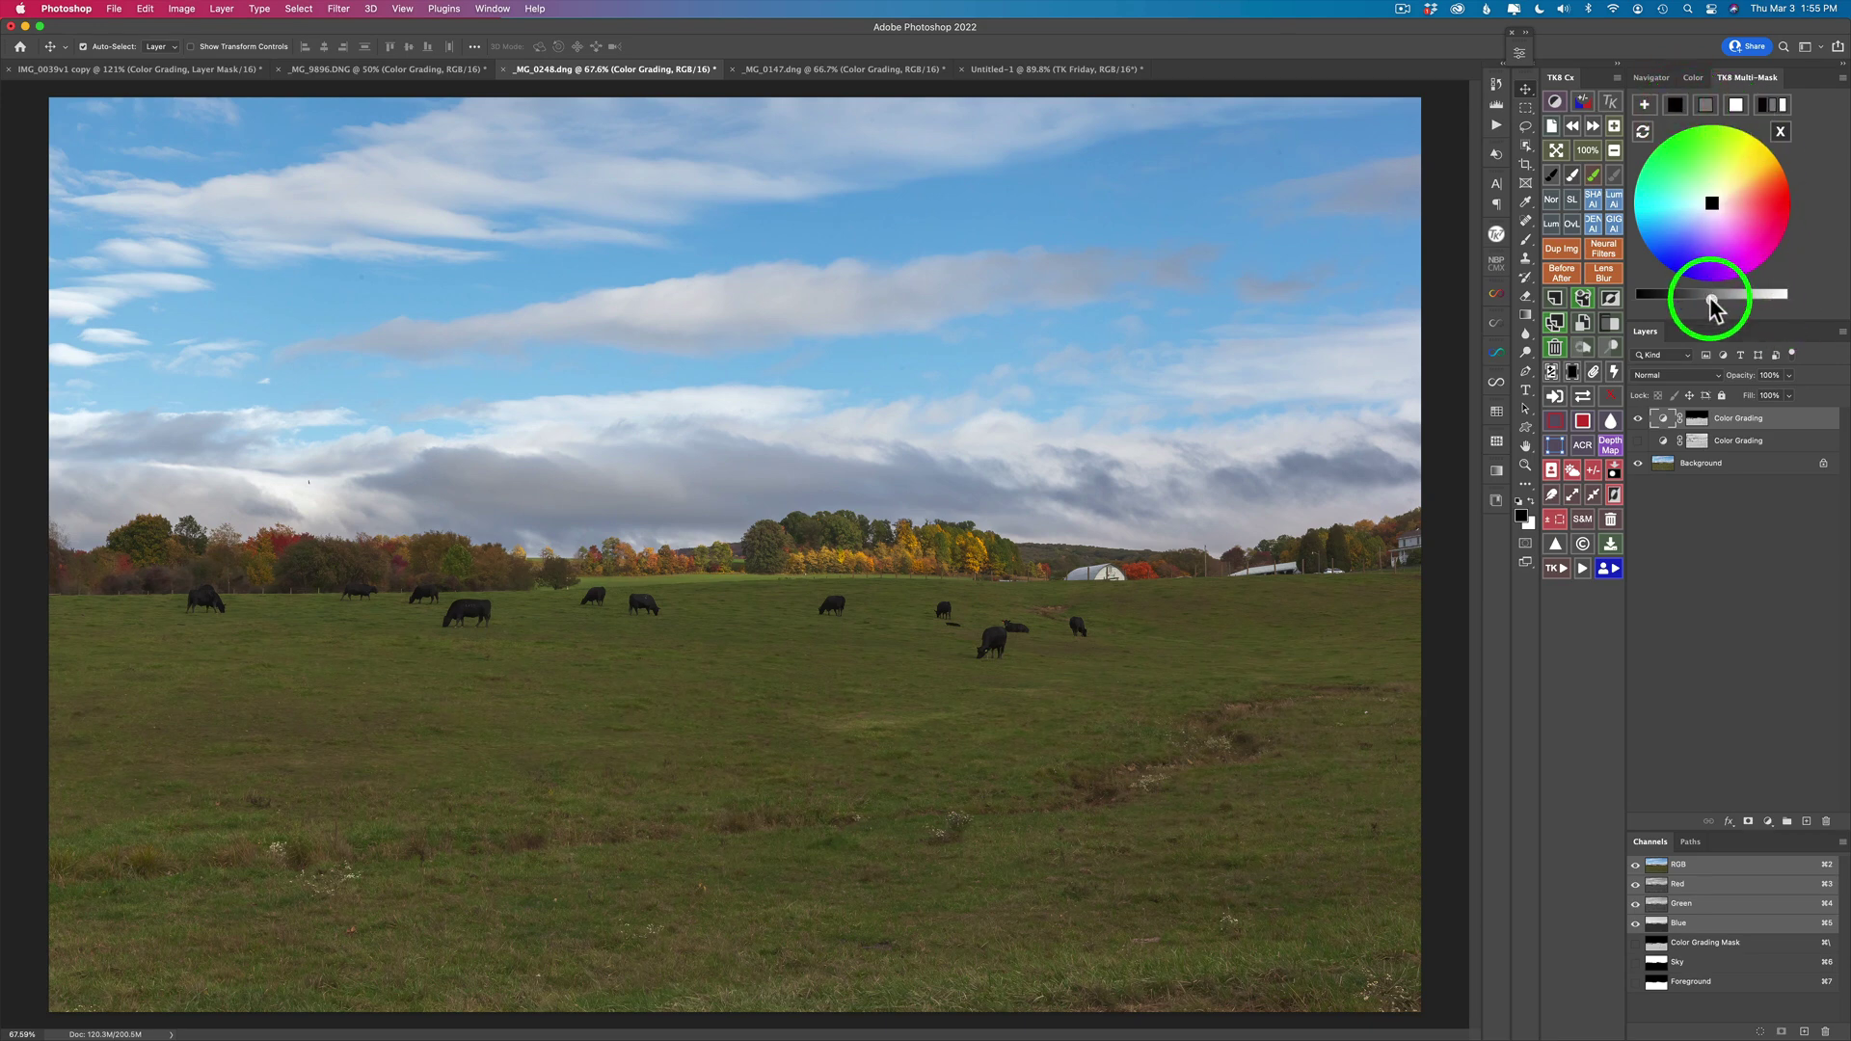
drag(1710, 299, 1697, 297)
Step: Settle on a slightly lowered grading lightness for the grass and compare before and after
click(1705, 222)
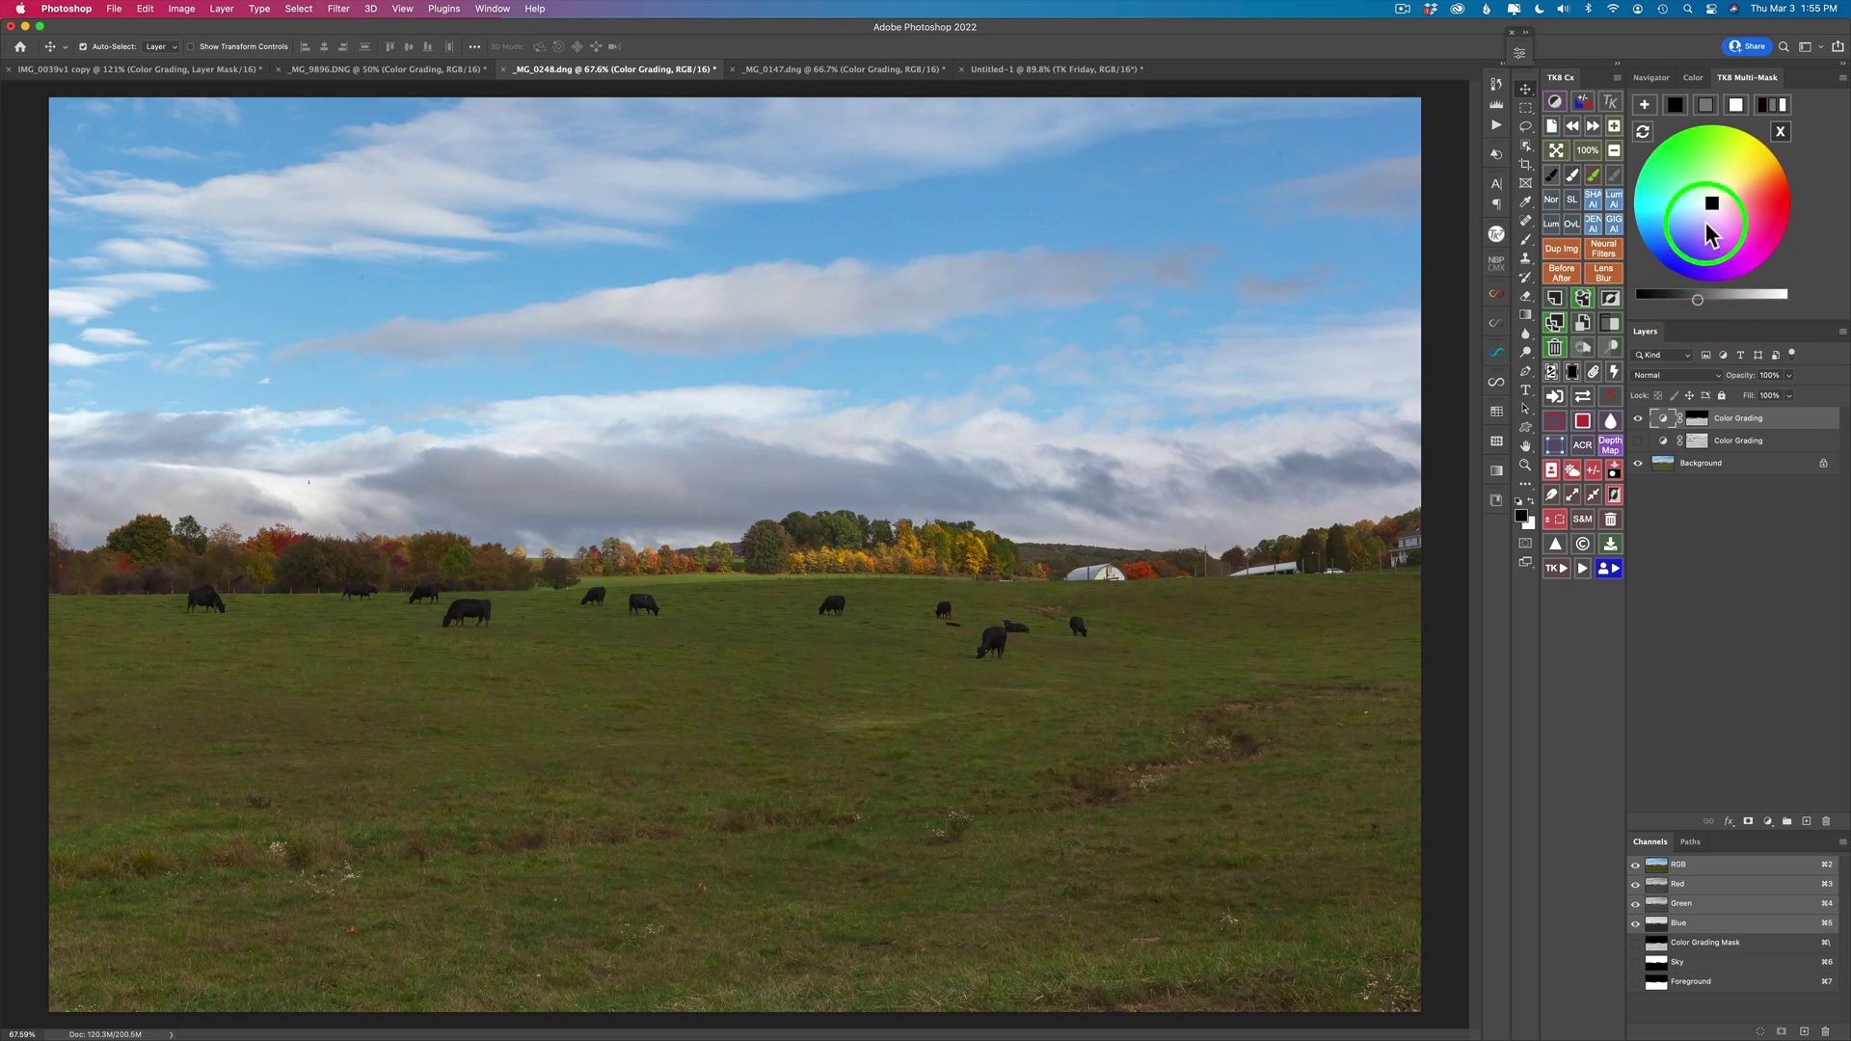
click(1711, 299)
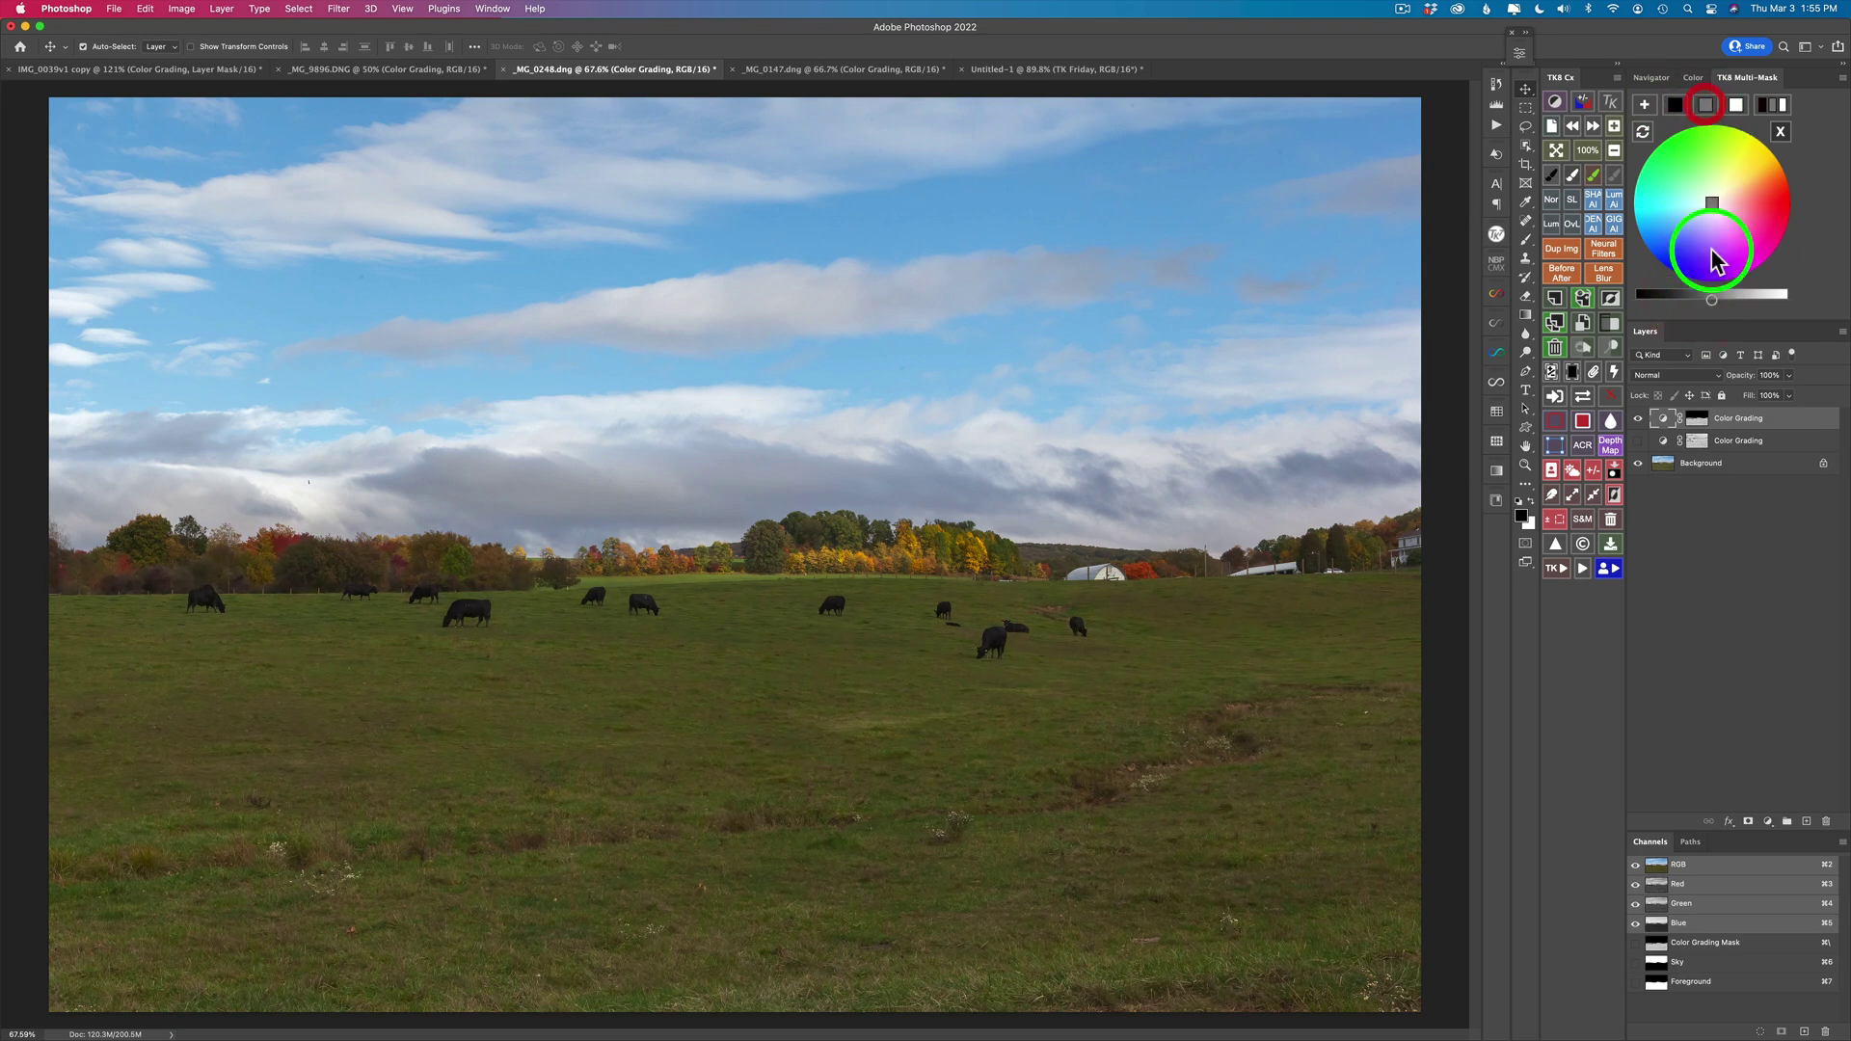
drag(1720, 299, 1732, 301)
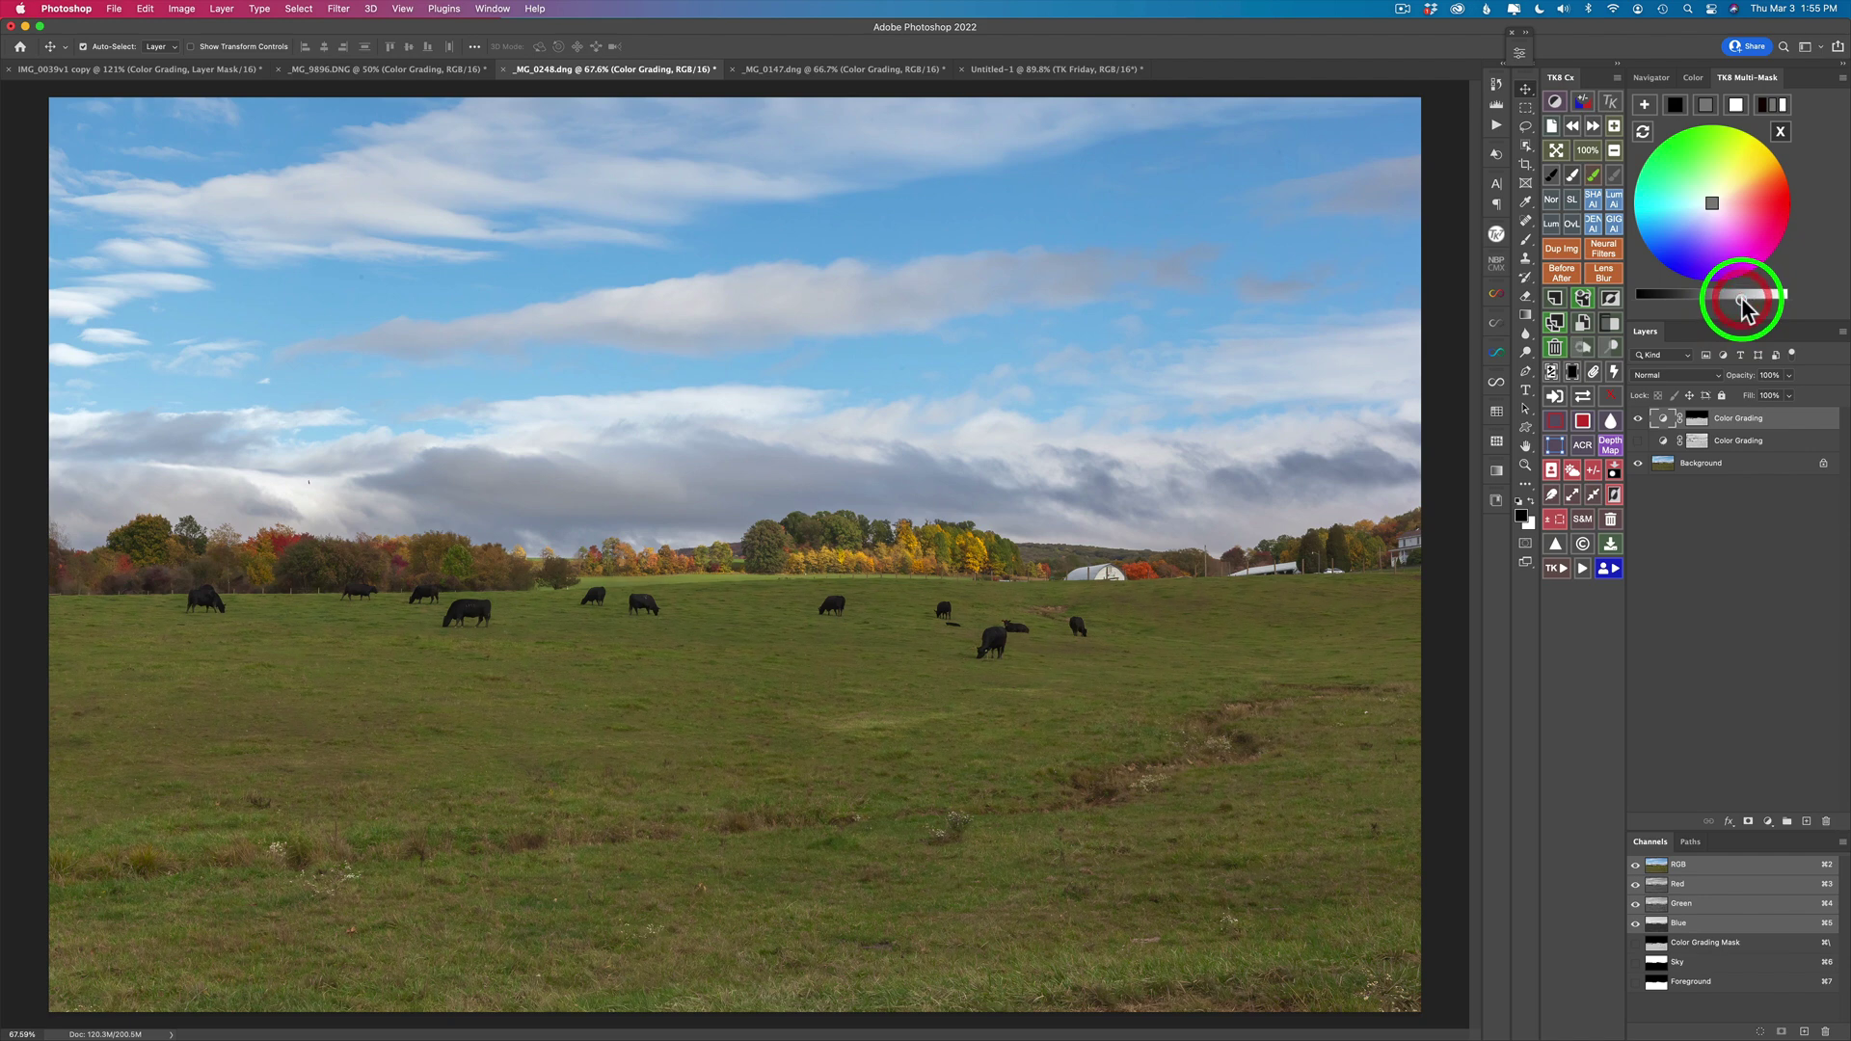
drag(1742, 297, 1739, 297)
click(1675, 114)
drag(1736, 298, 1691, 308)
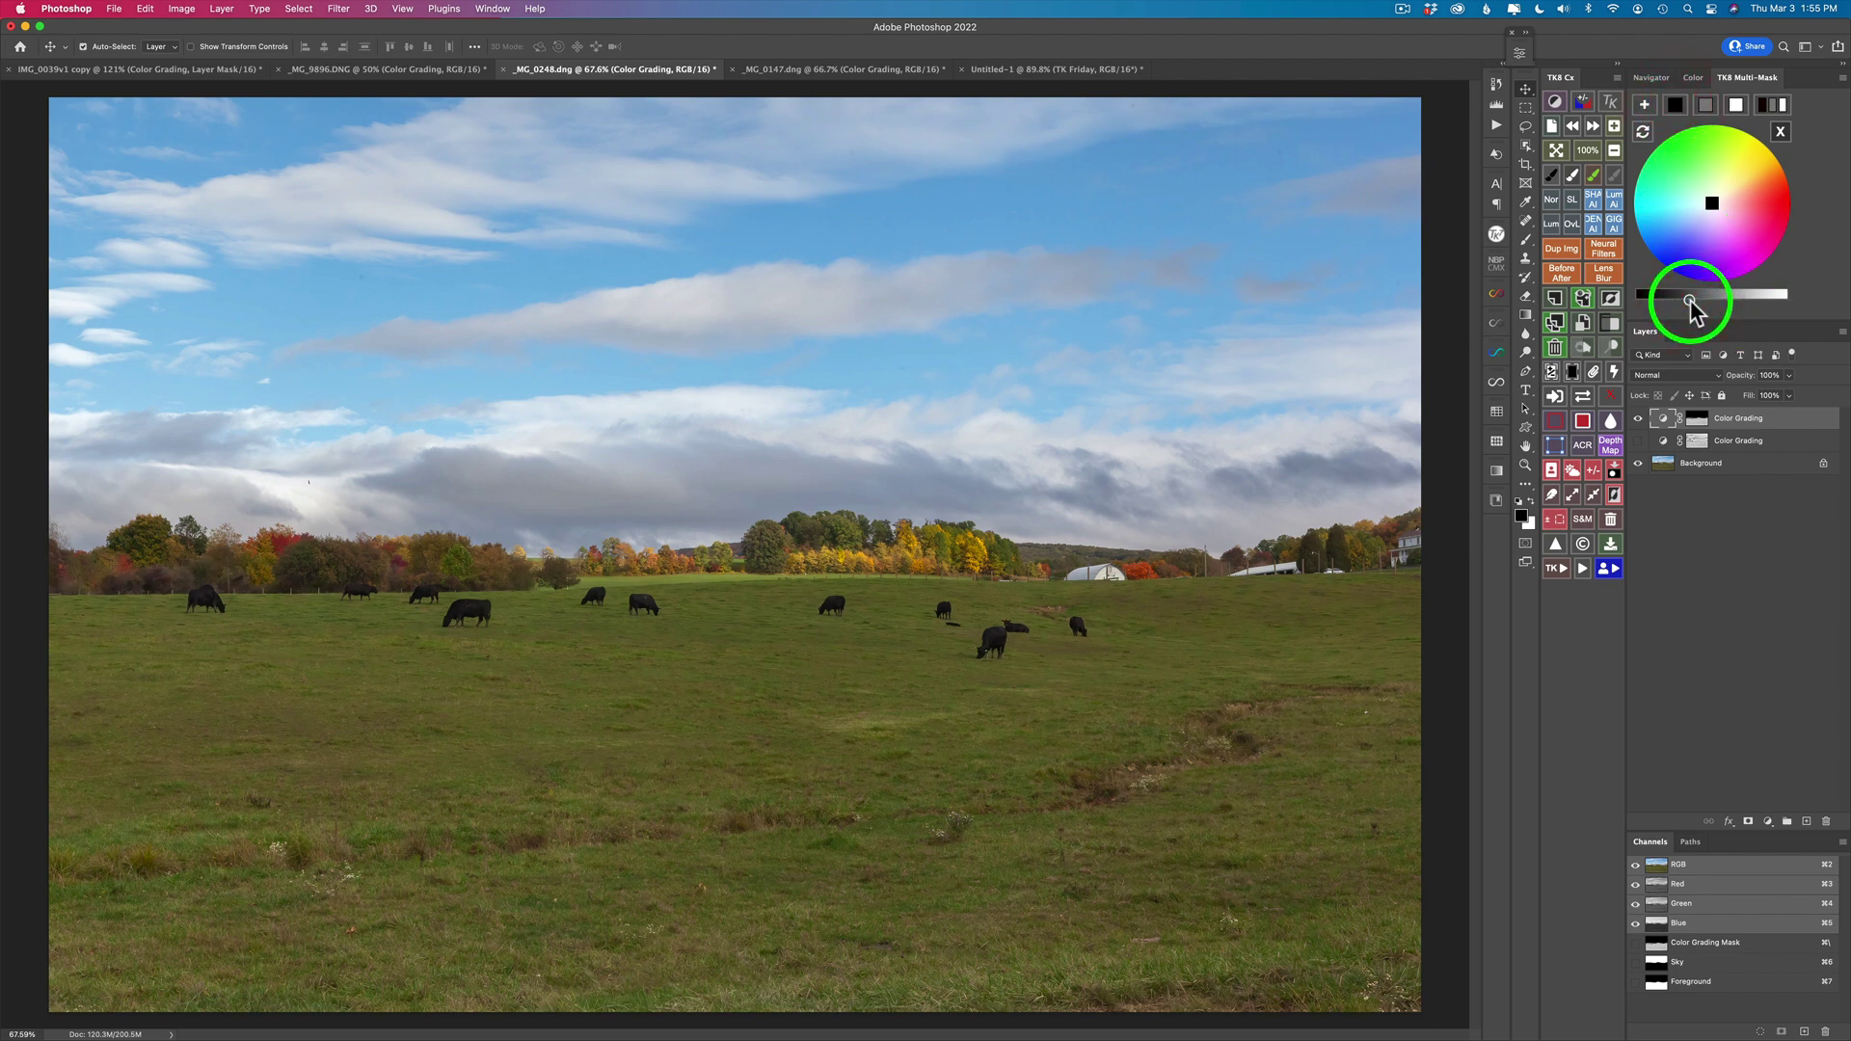
click(1638, 420)
click(1638, 420)
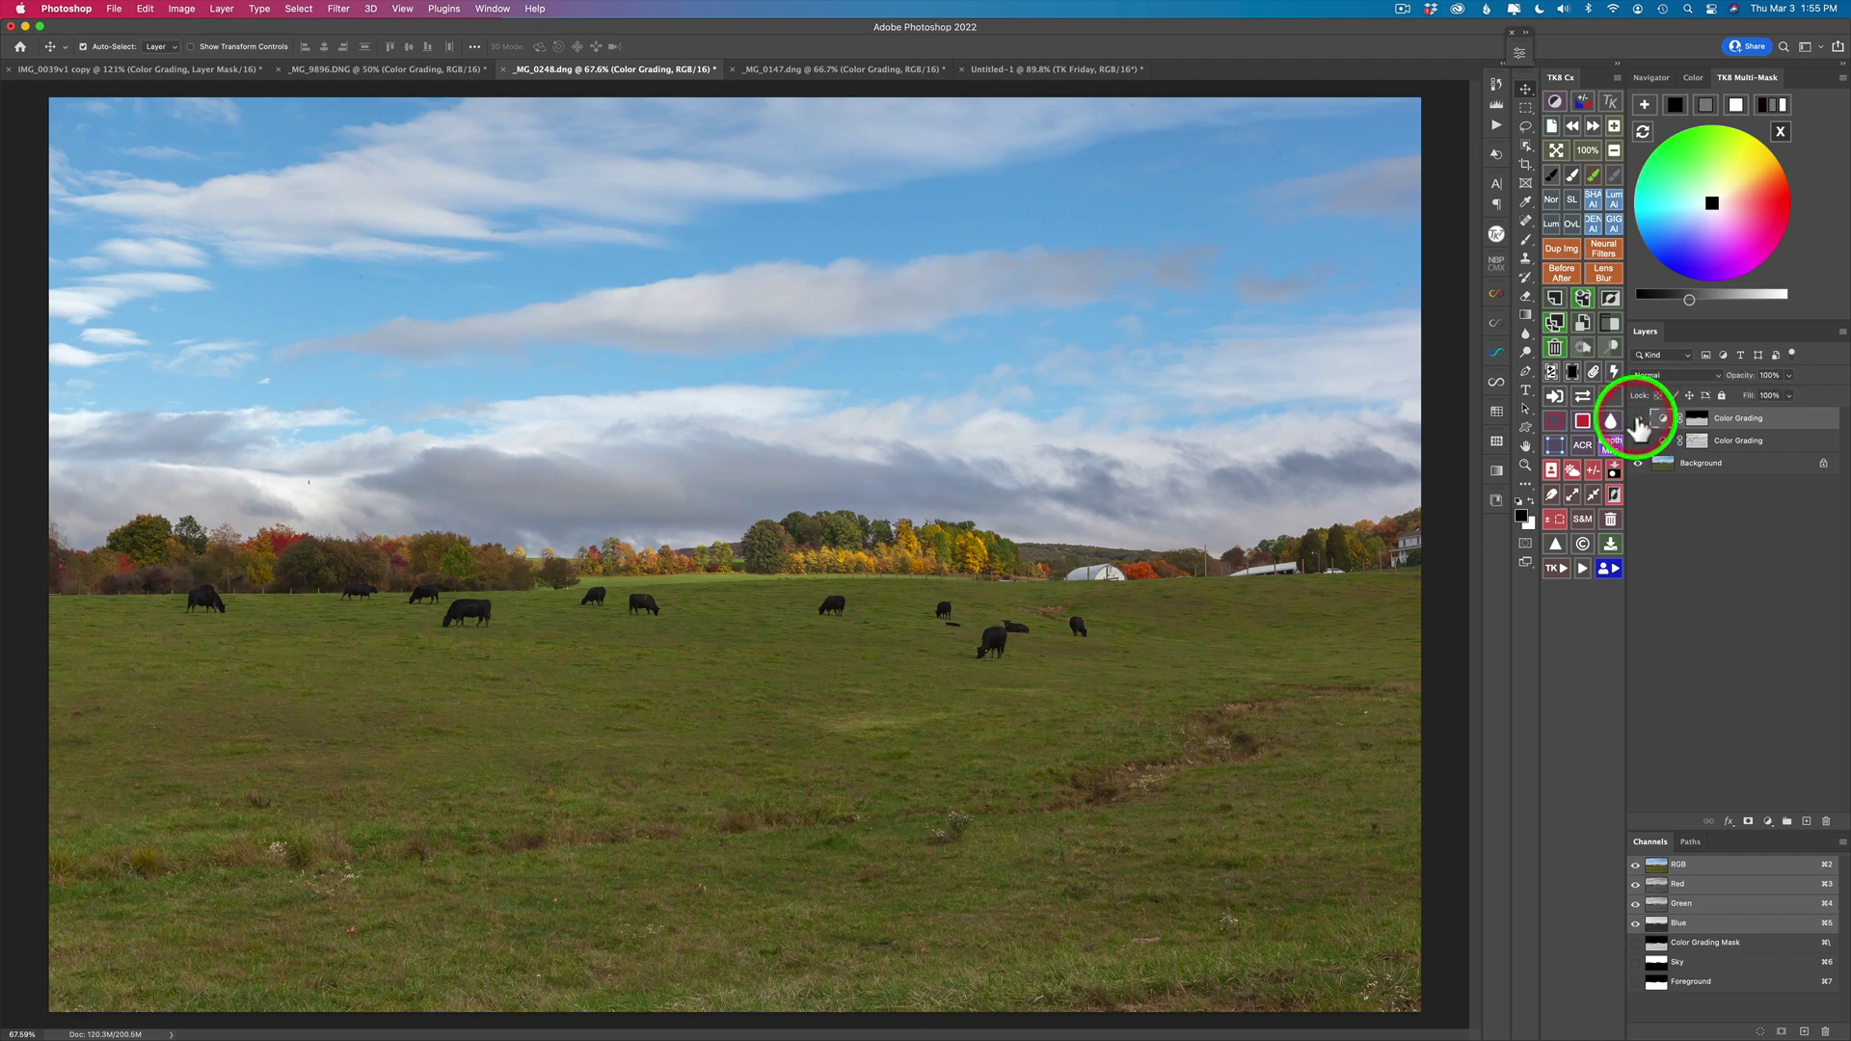
click(1638, 421)
Step: Multiply the Sky channel by luminosity level 3 and calculate the combined mask
click(1781, 135)
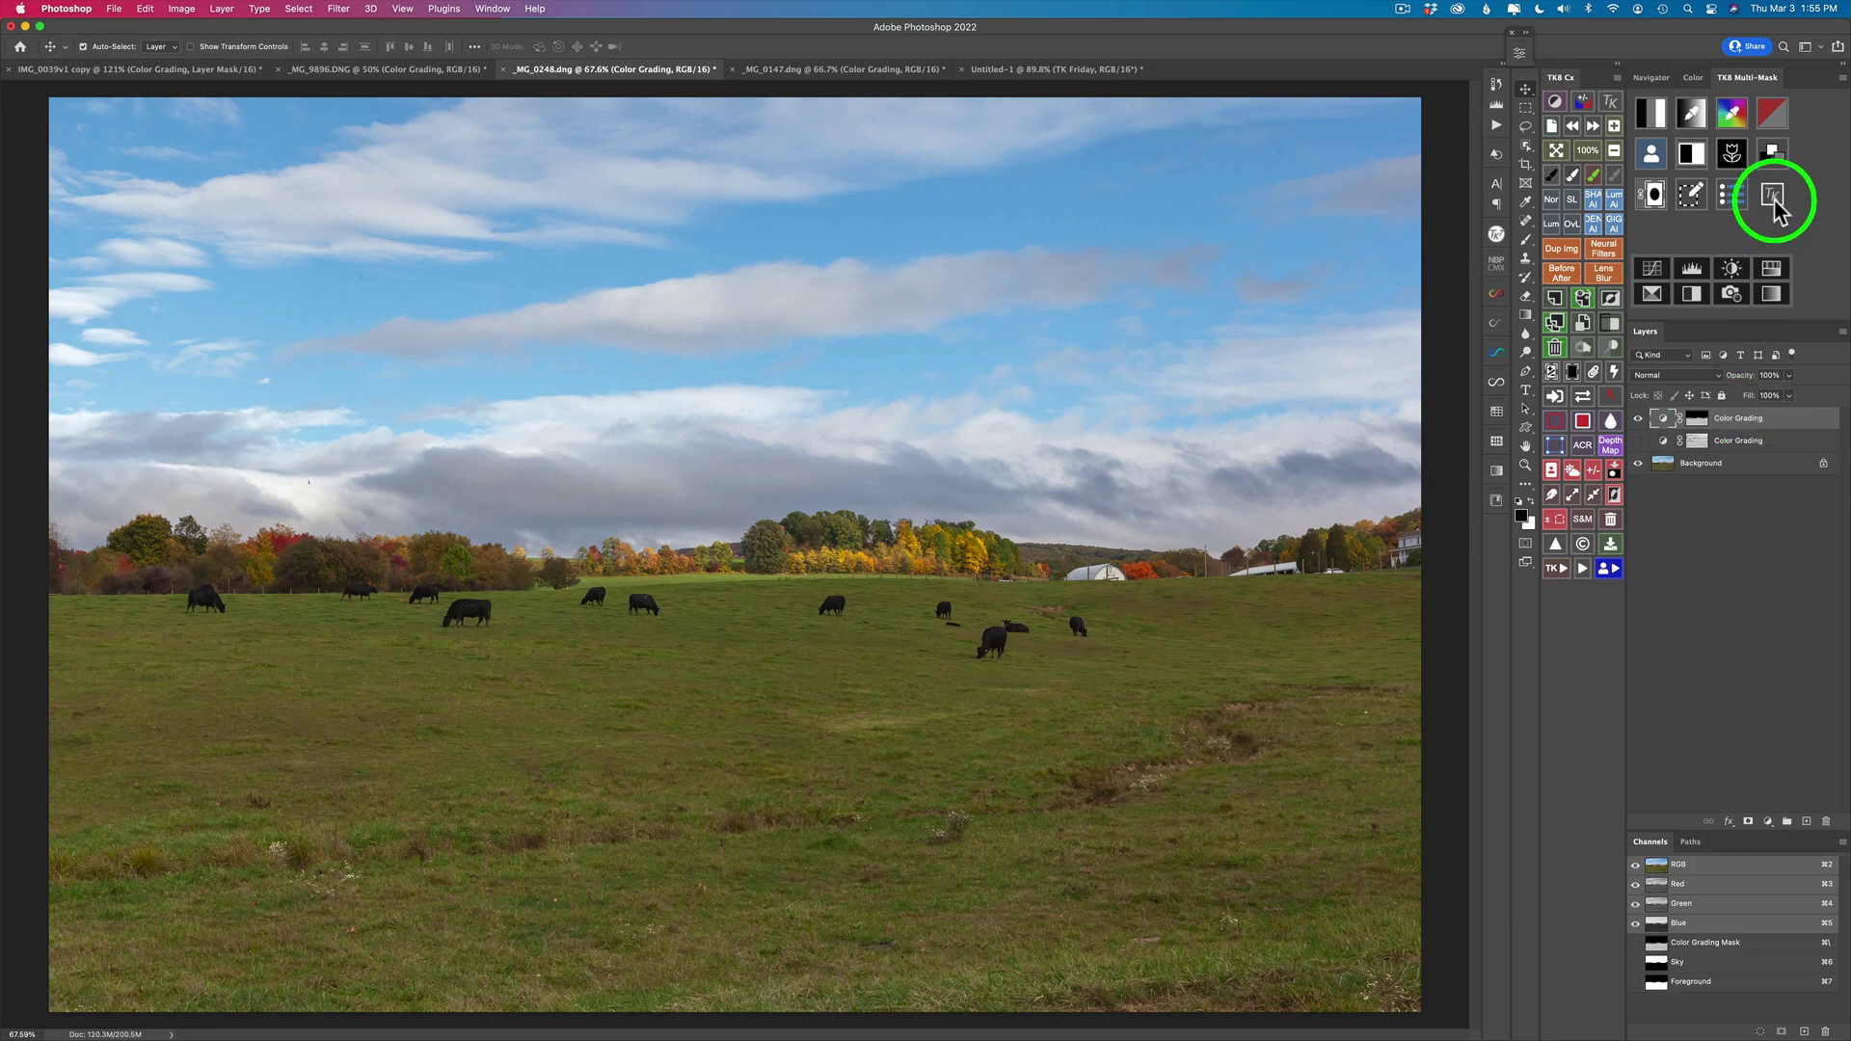
click(1652, 152)
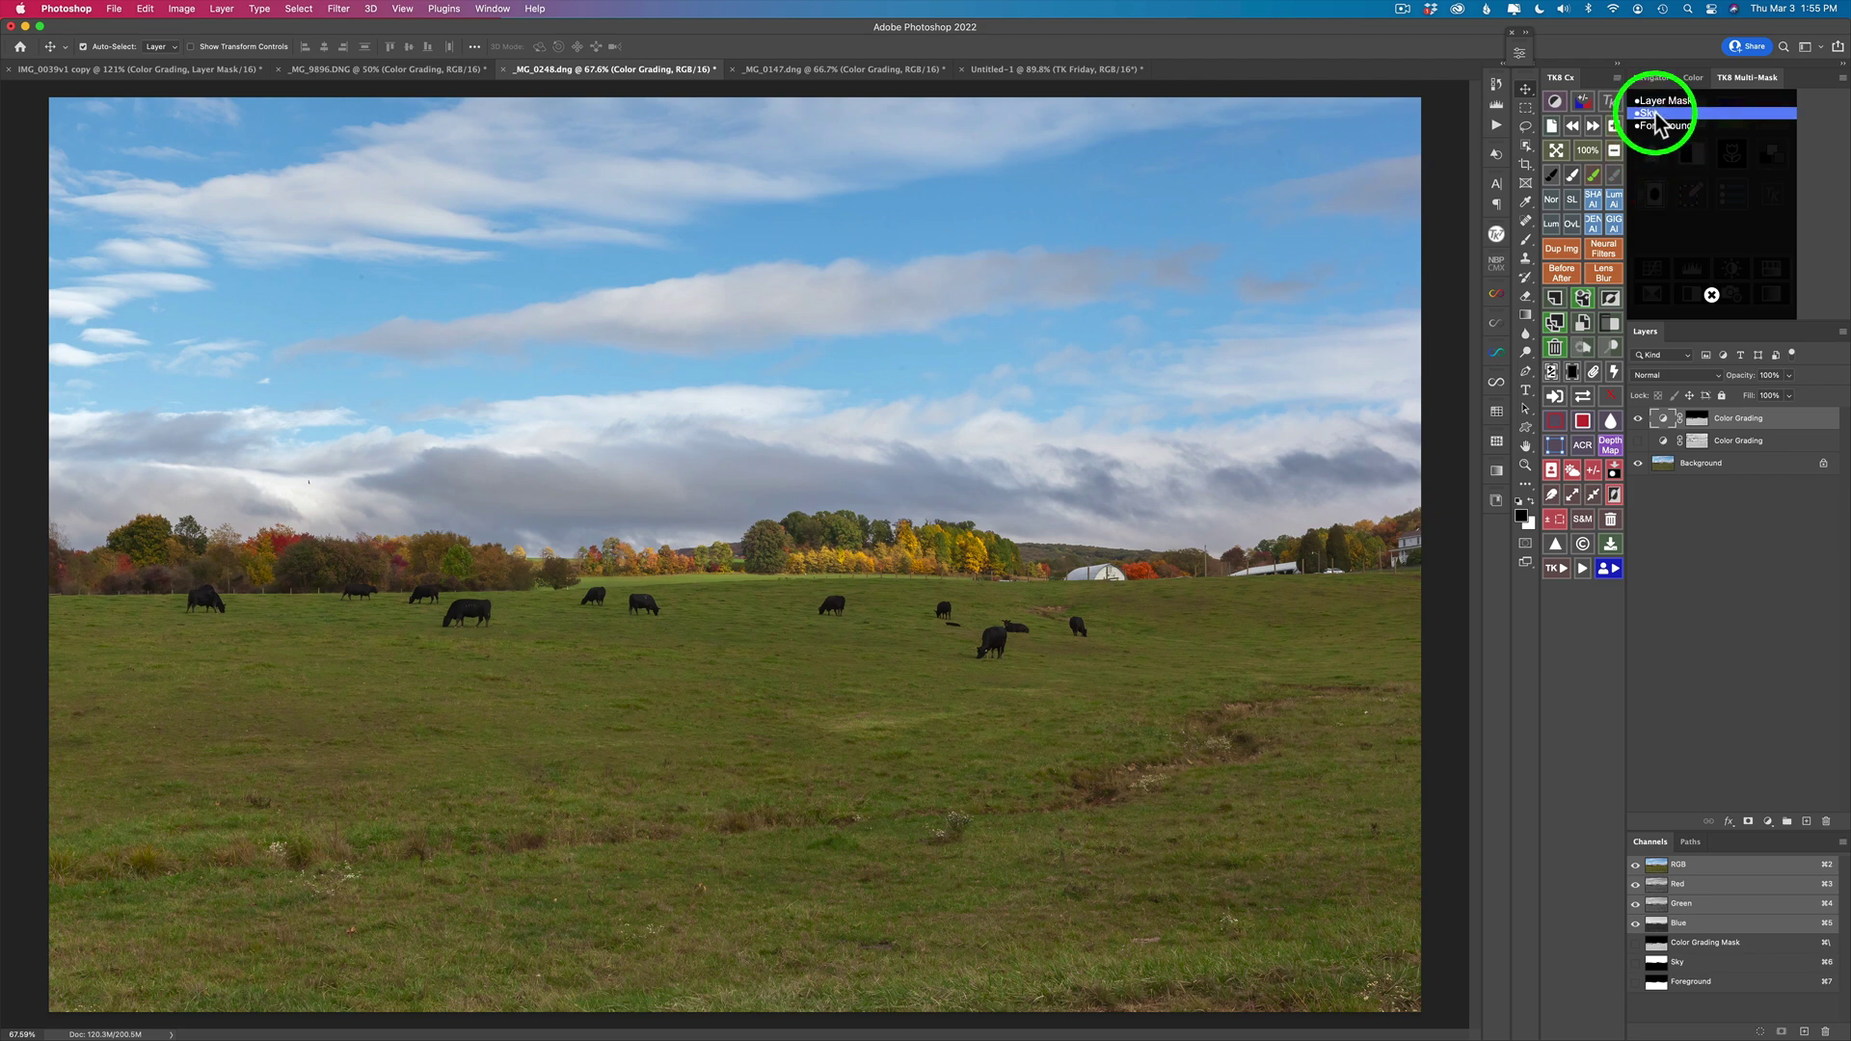
click(1655, 114)
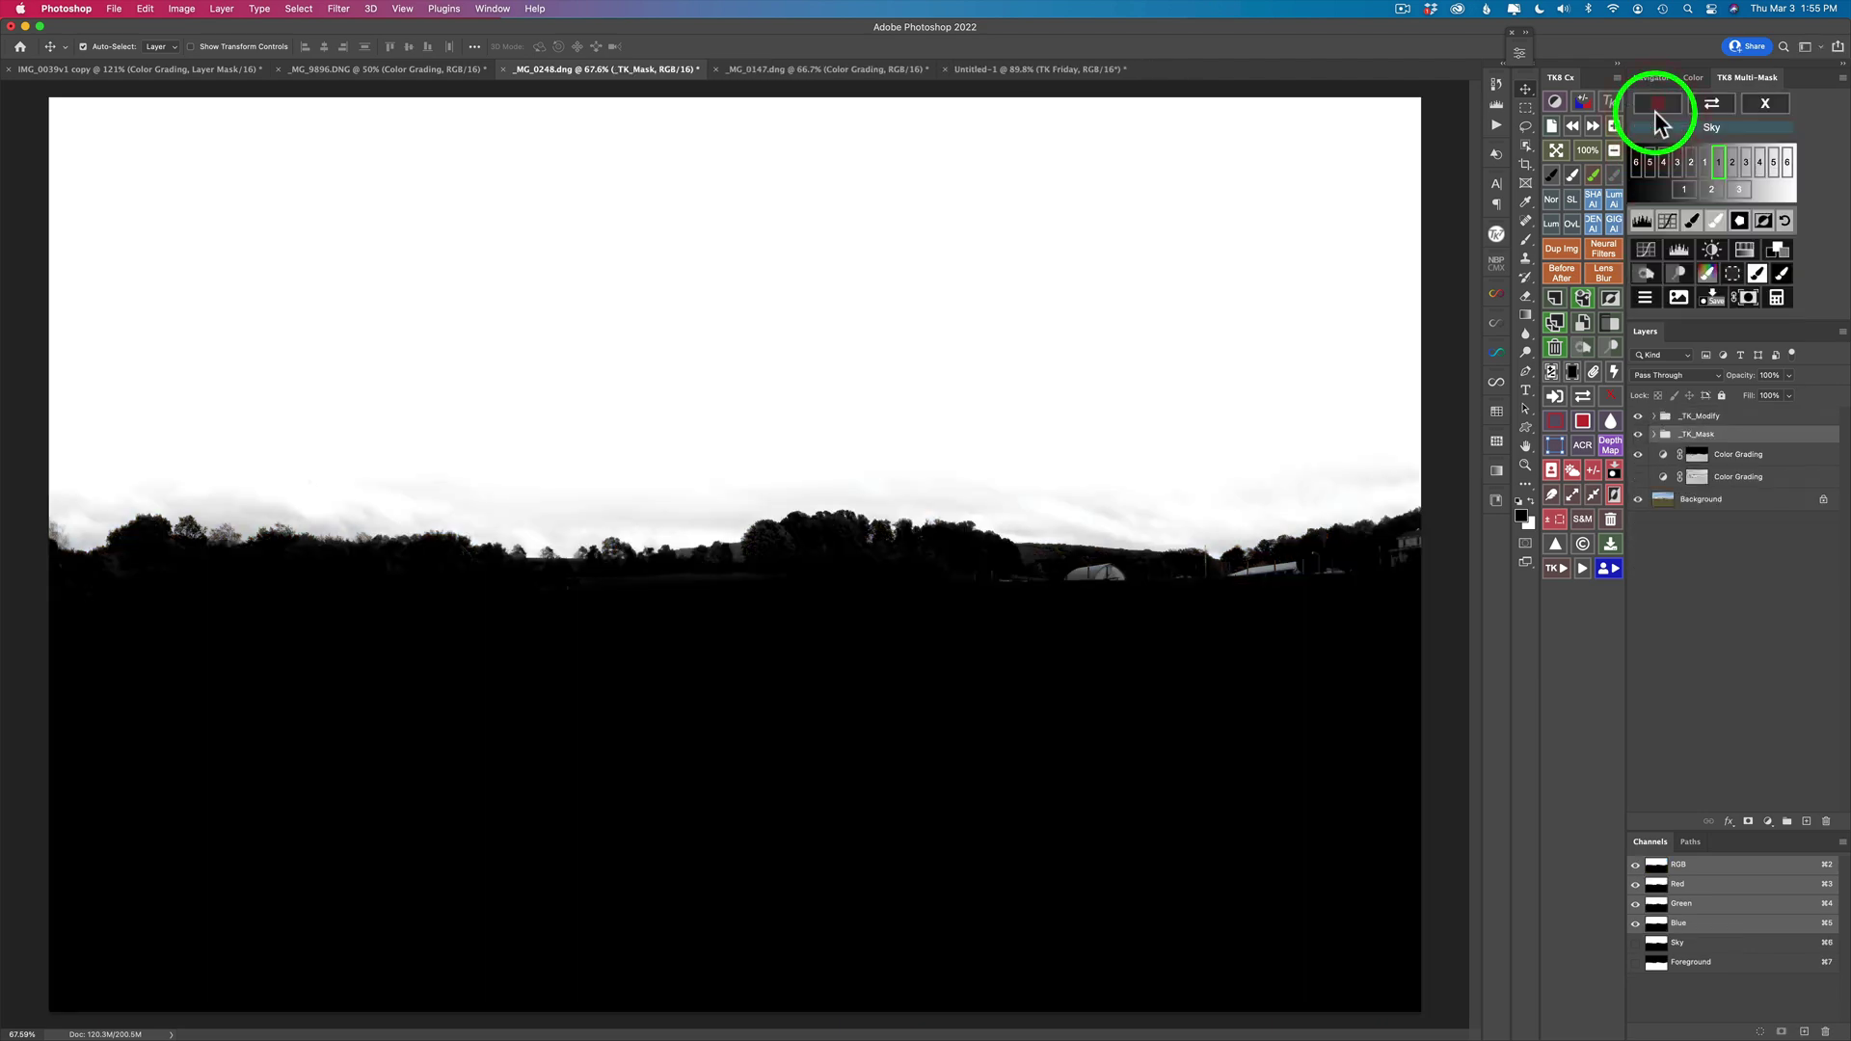
click(1777, 299)
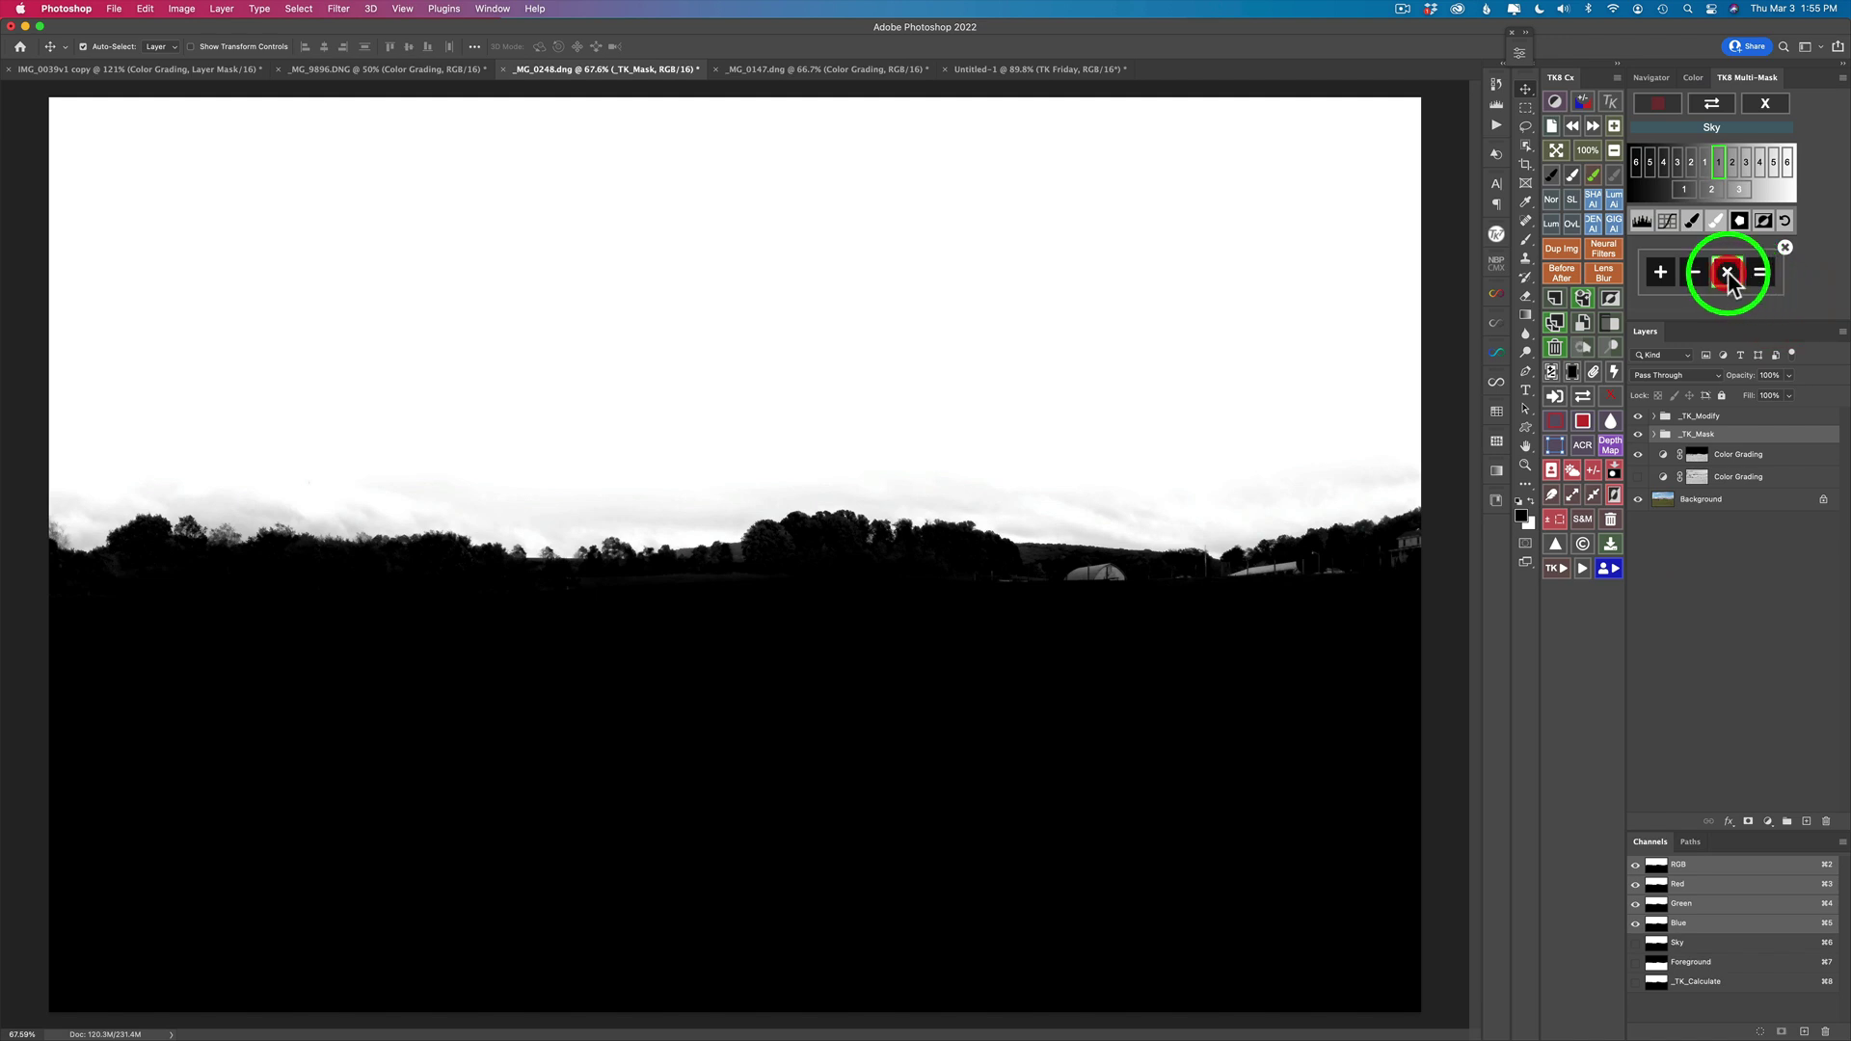
click(1728, 274)
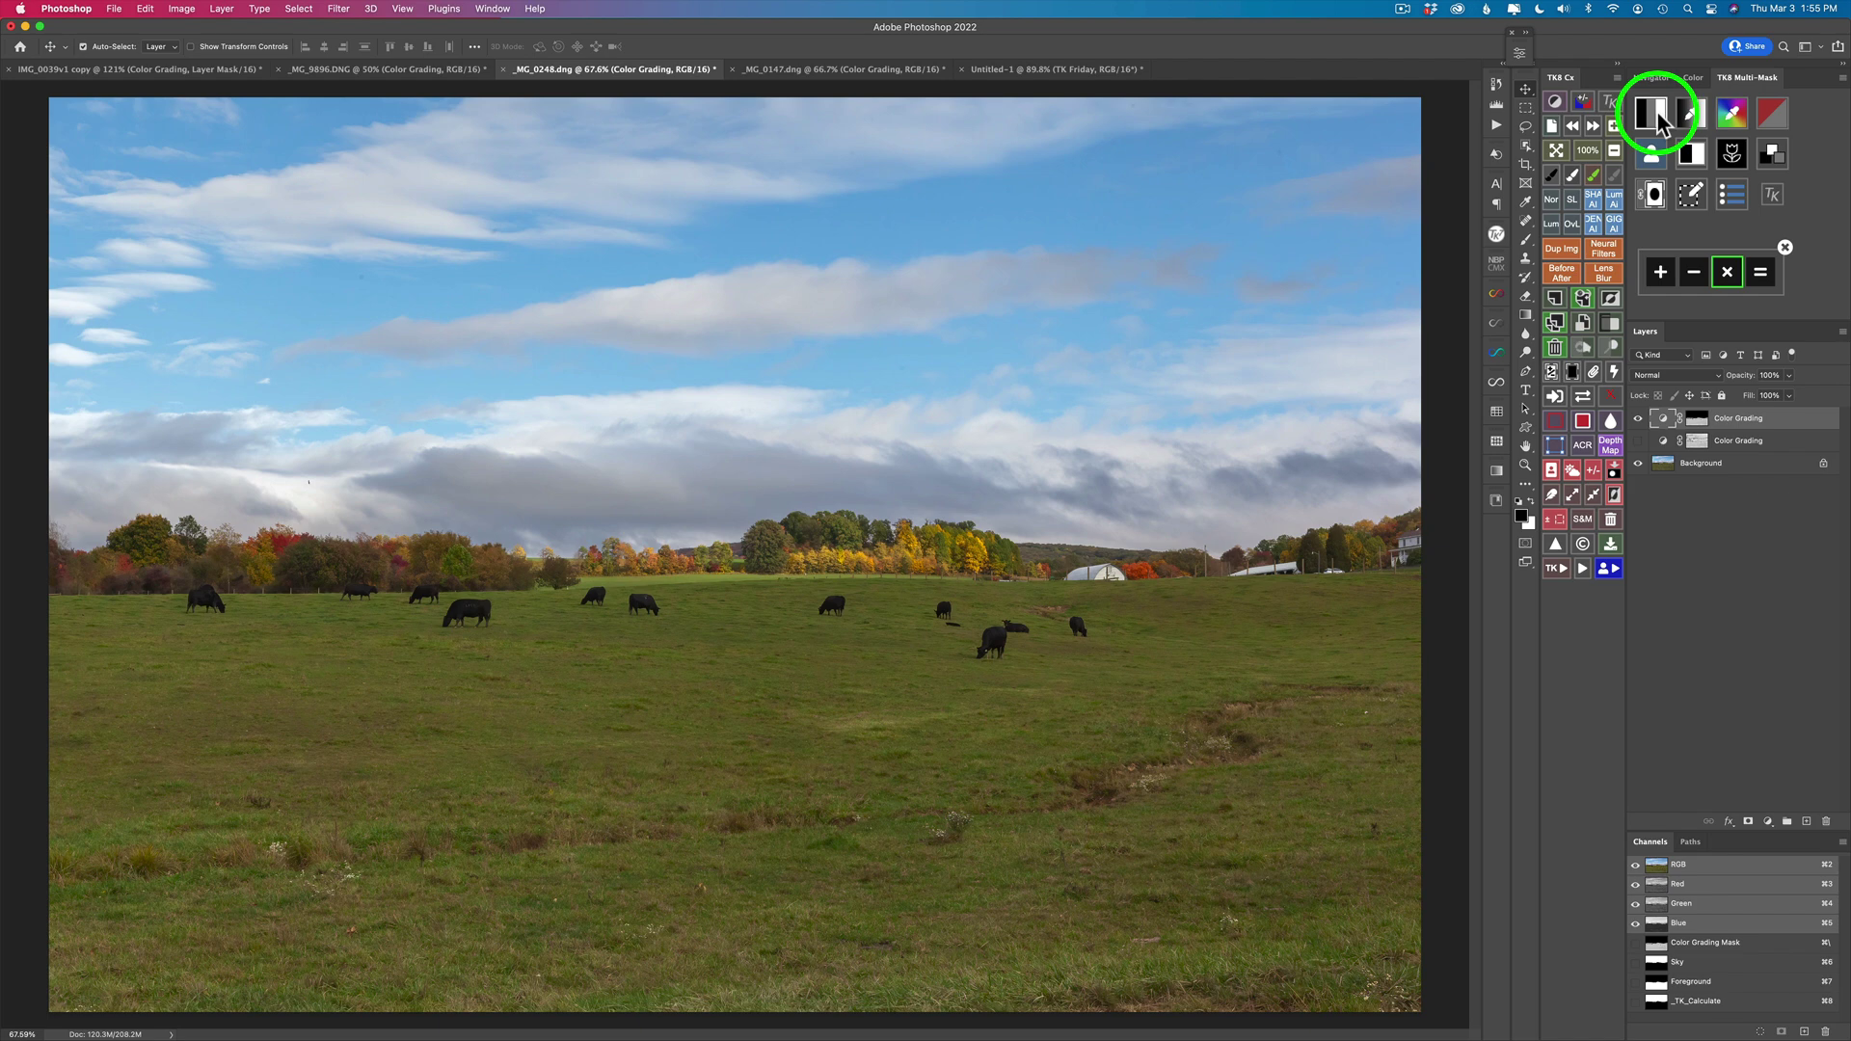
click(1656, 115)
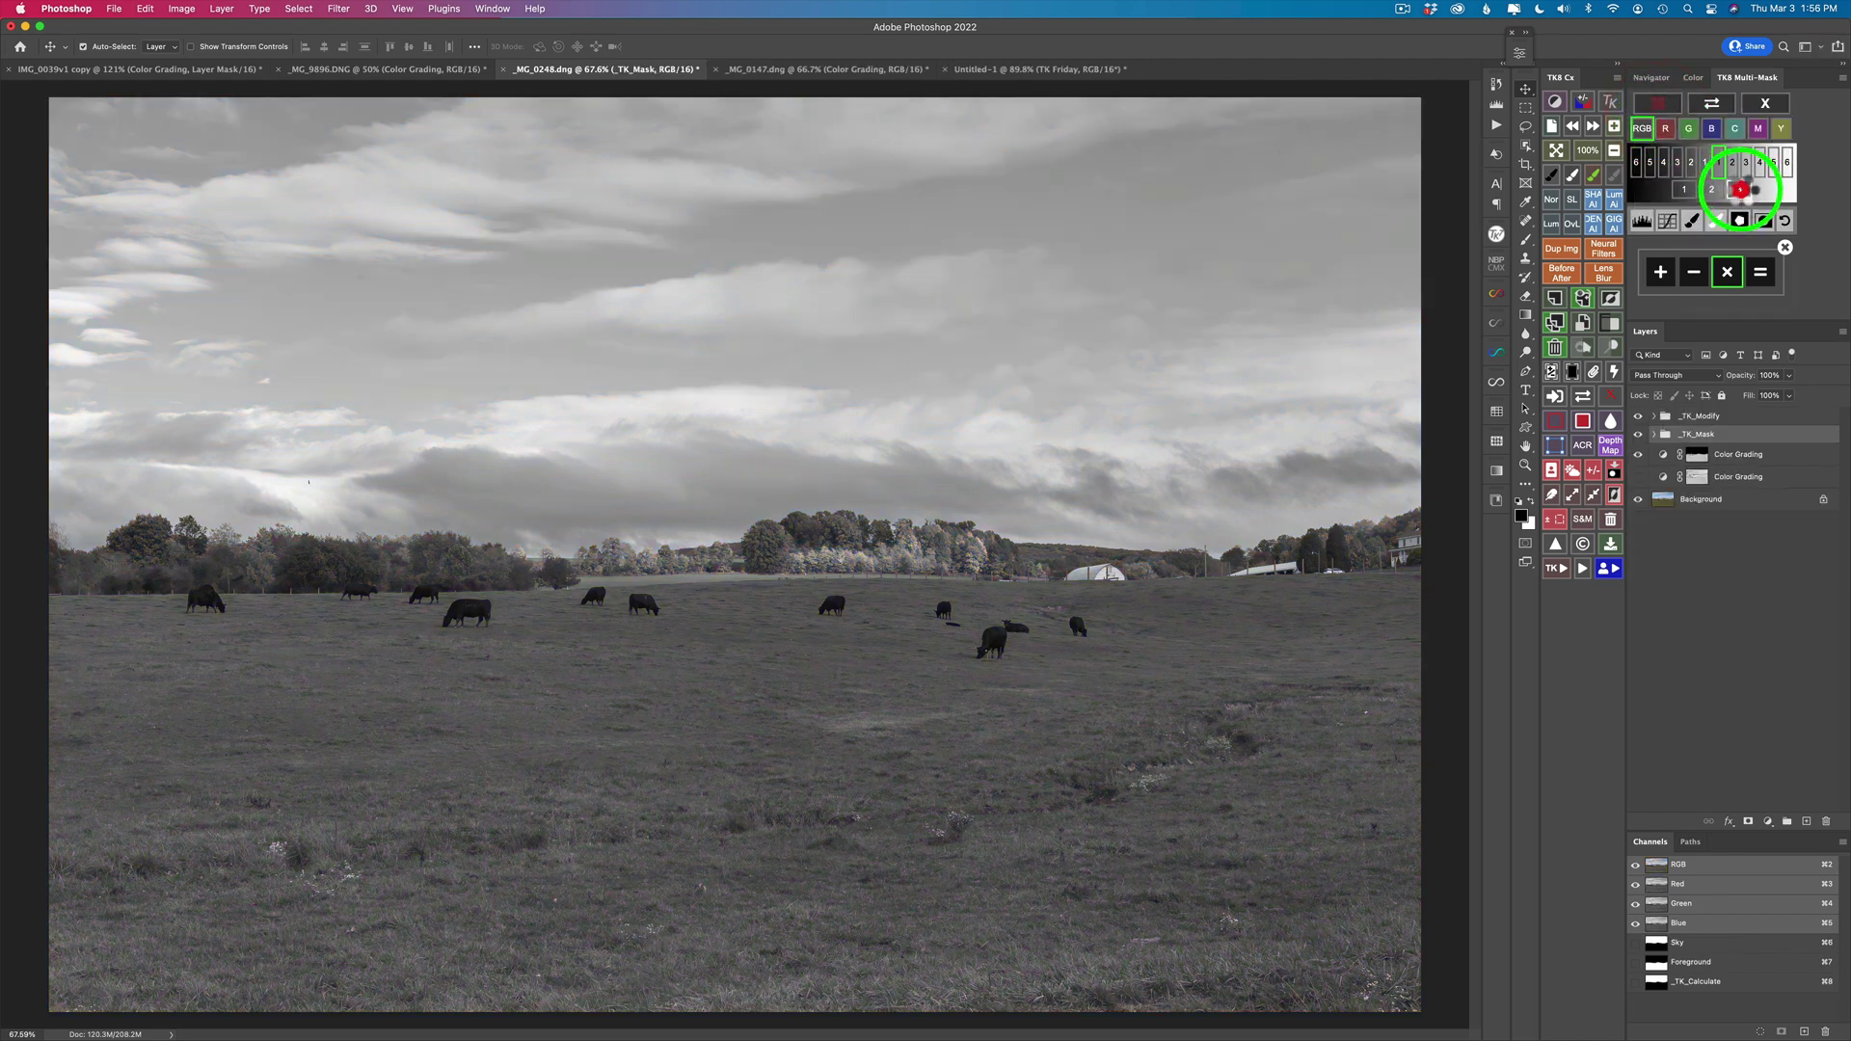
click(1740, 189)
click(1760, 274)
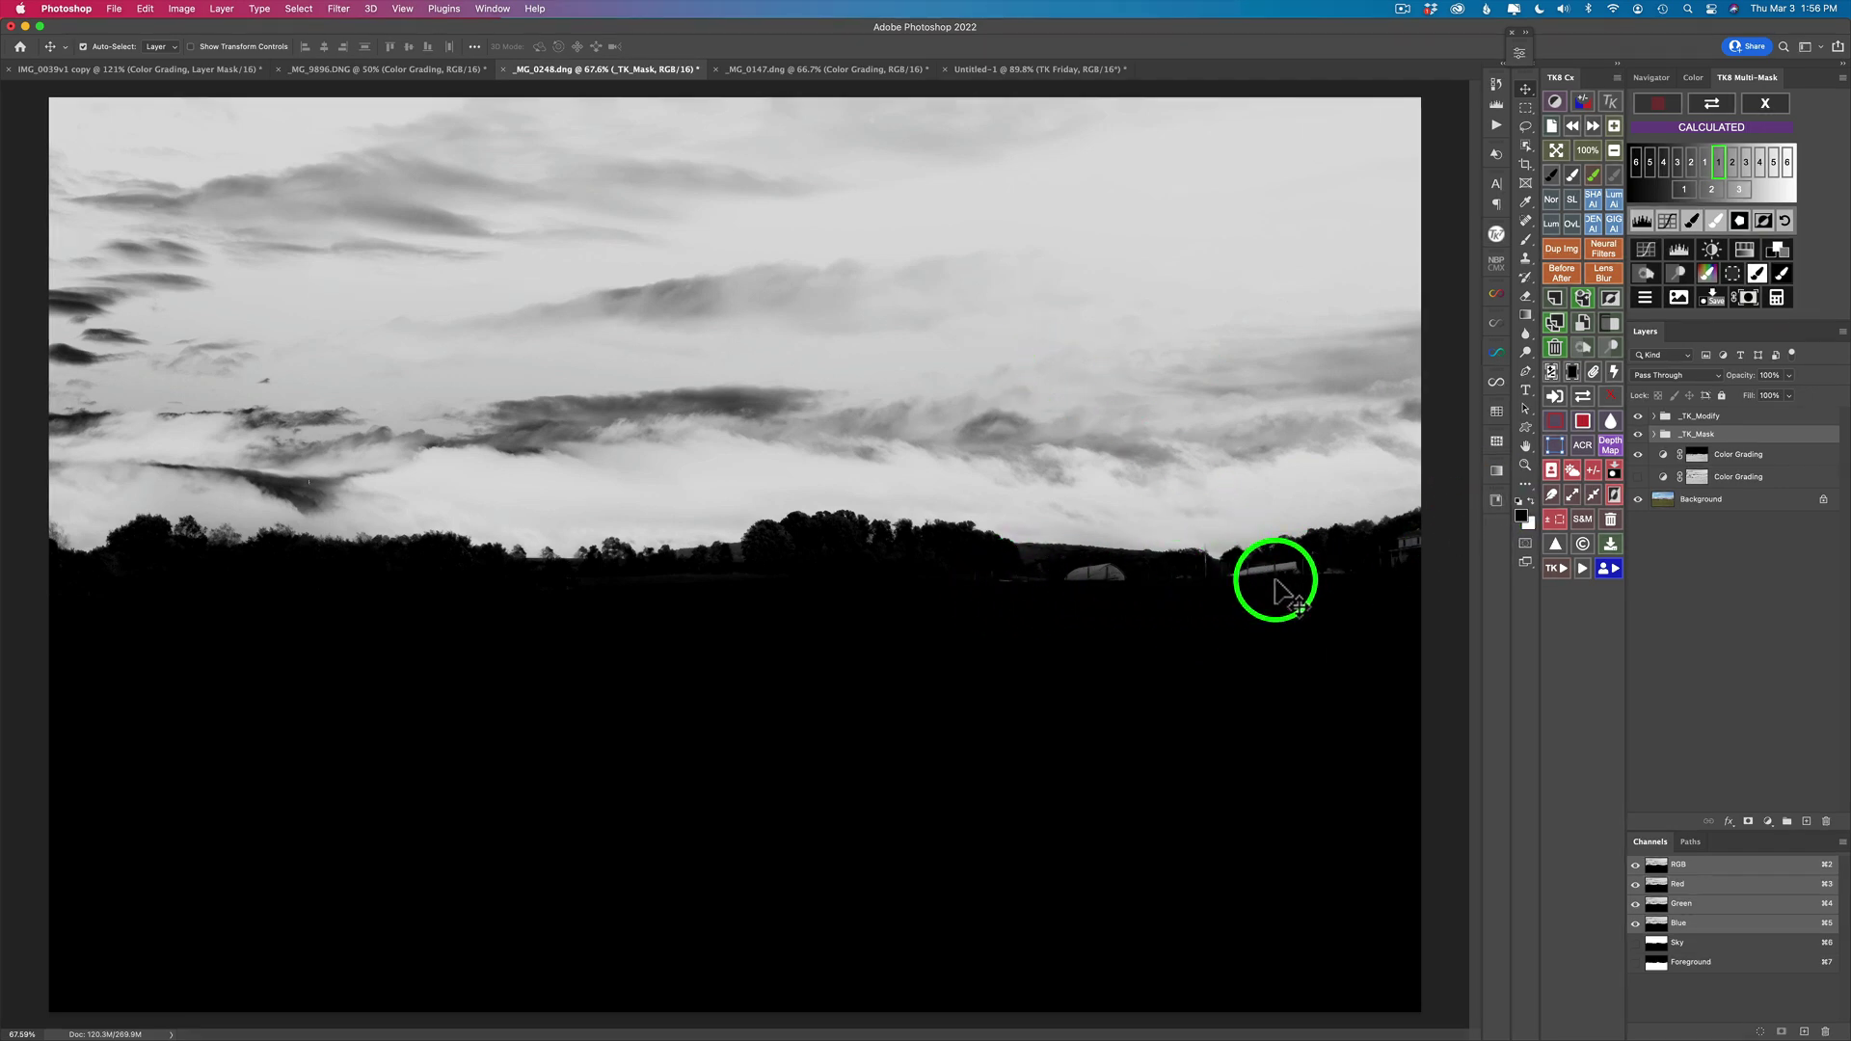
Step: Paint black over the pale roof and foreground, then apply the sky mask as a third Color Grading layer
click(1692, 221)
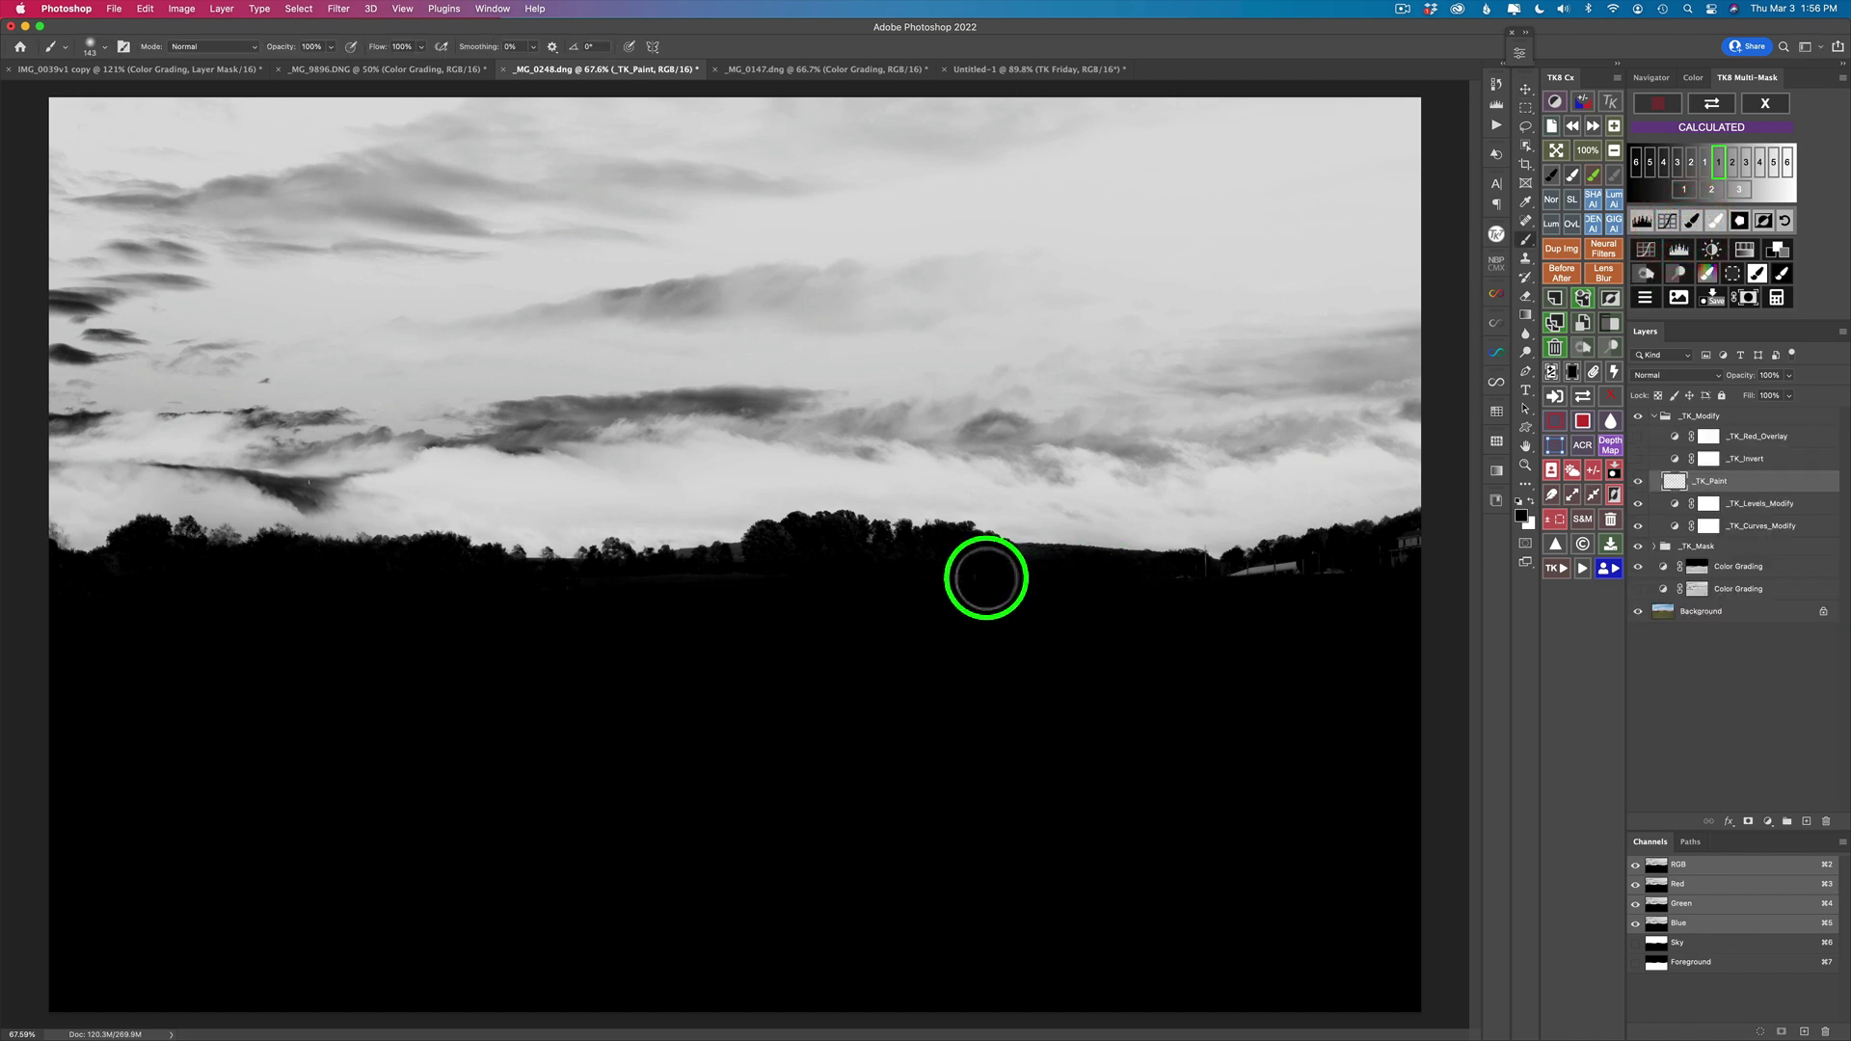
mouse_move(986, 579)
mouse_down()
mouse_move(1210, 582)
mouse_move(1417, 540)
mouse_up()
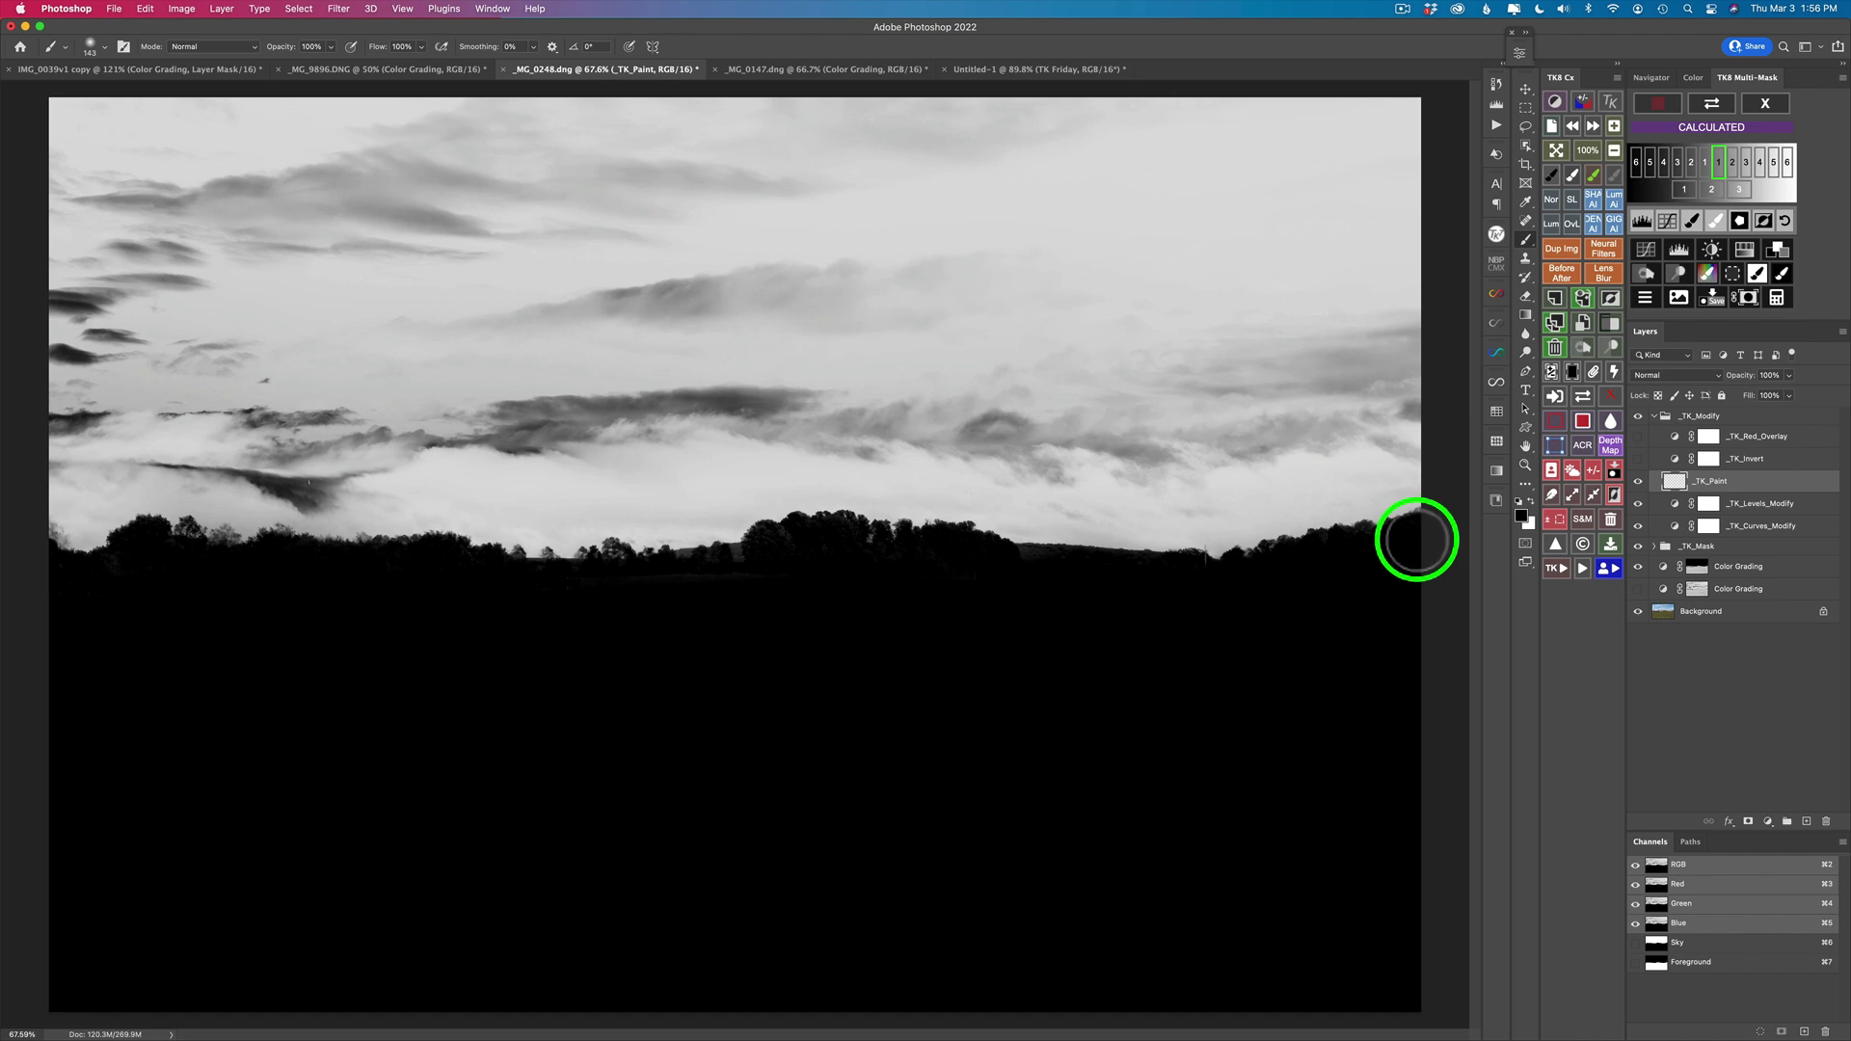
click(1046, 627)
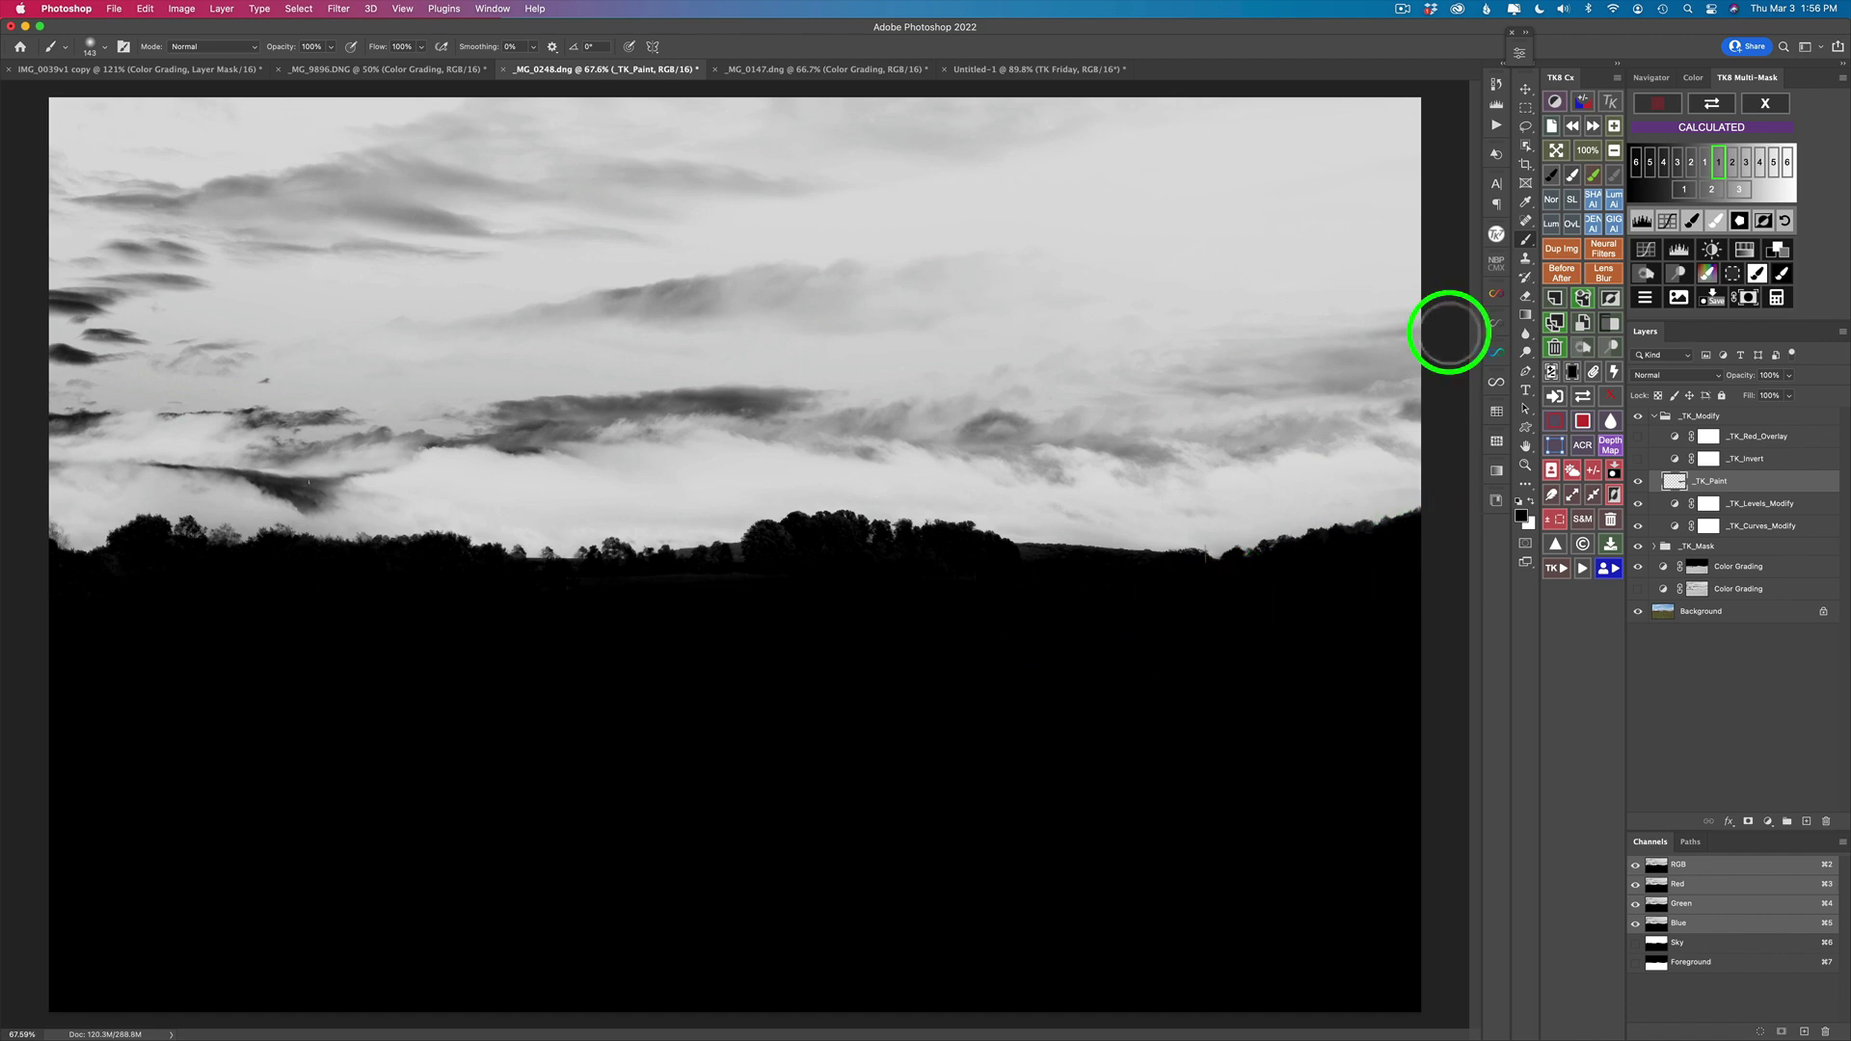
click(1781, 252)
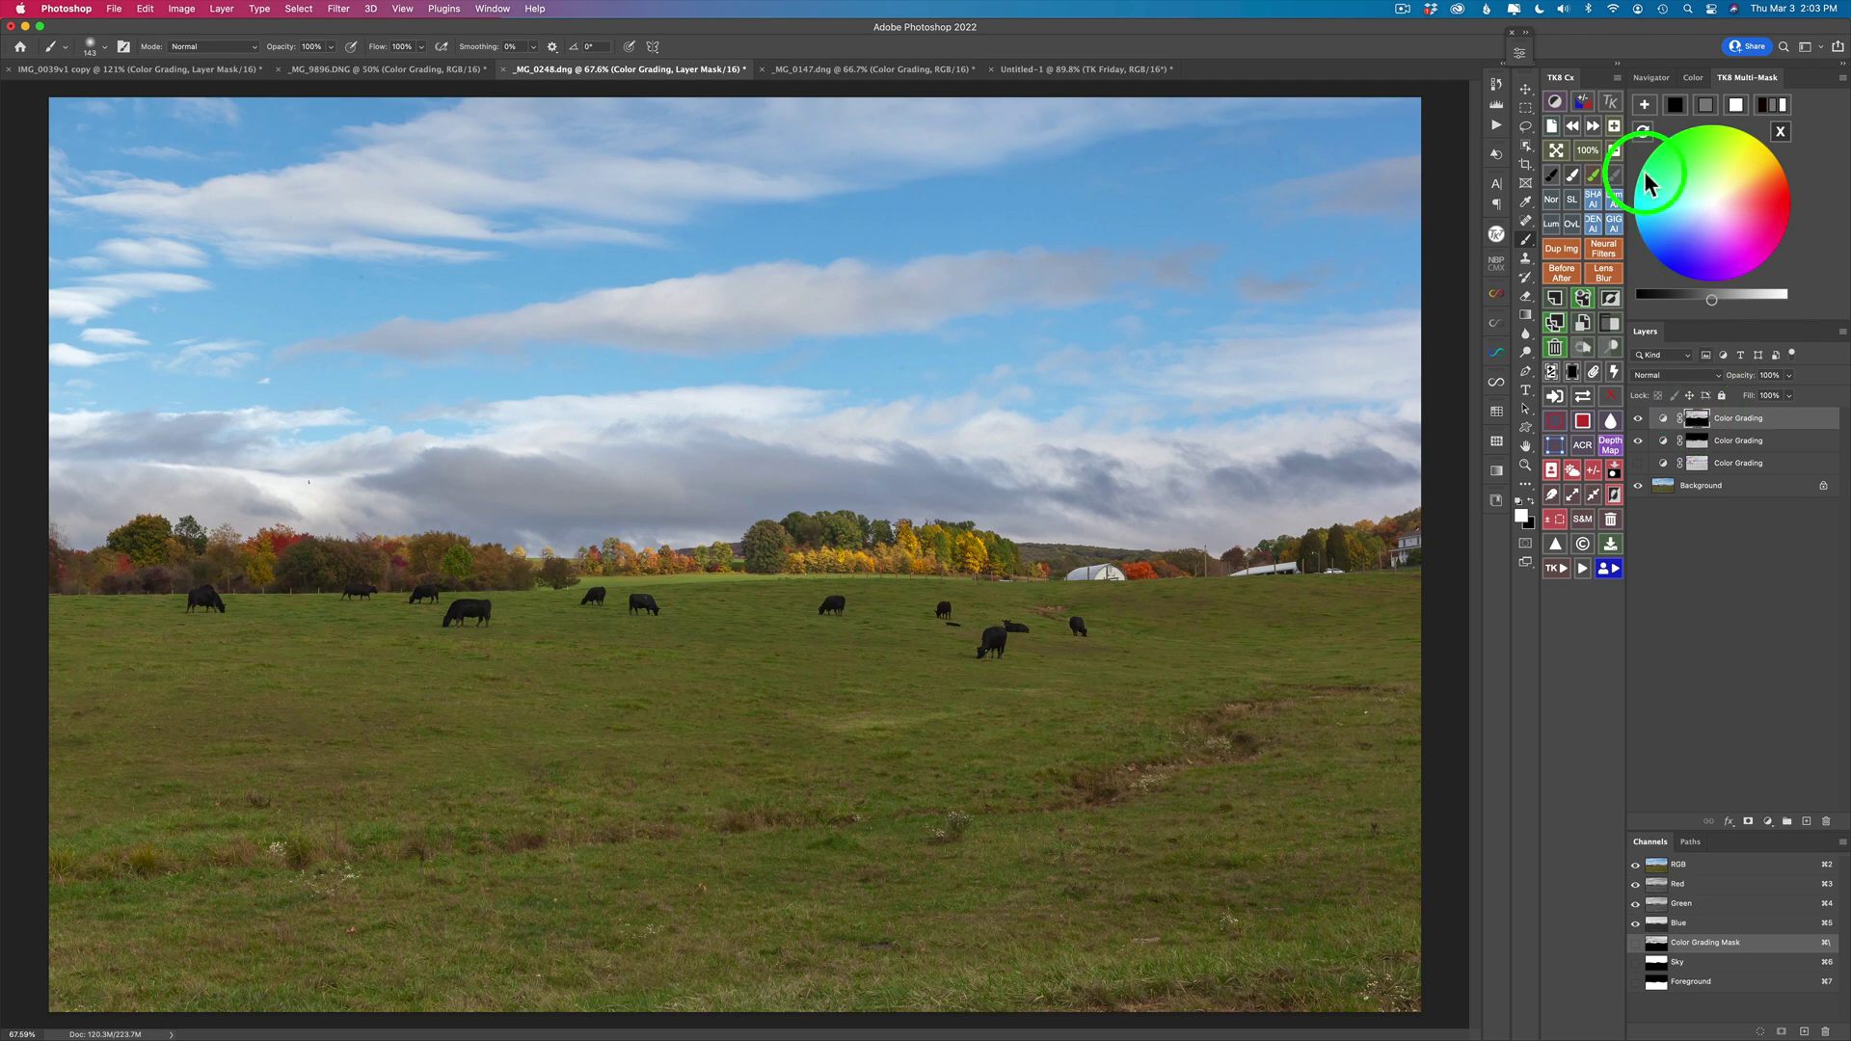
Step: Set the middle layer's mask to full-strength white, check the sky for clipping, then remove the preview
click(1583, 103)
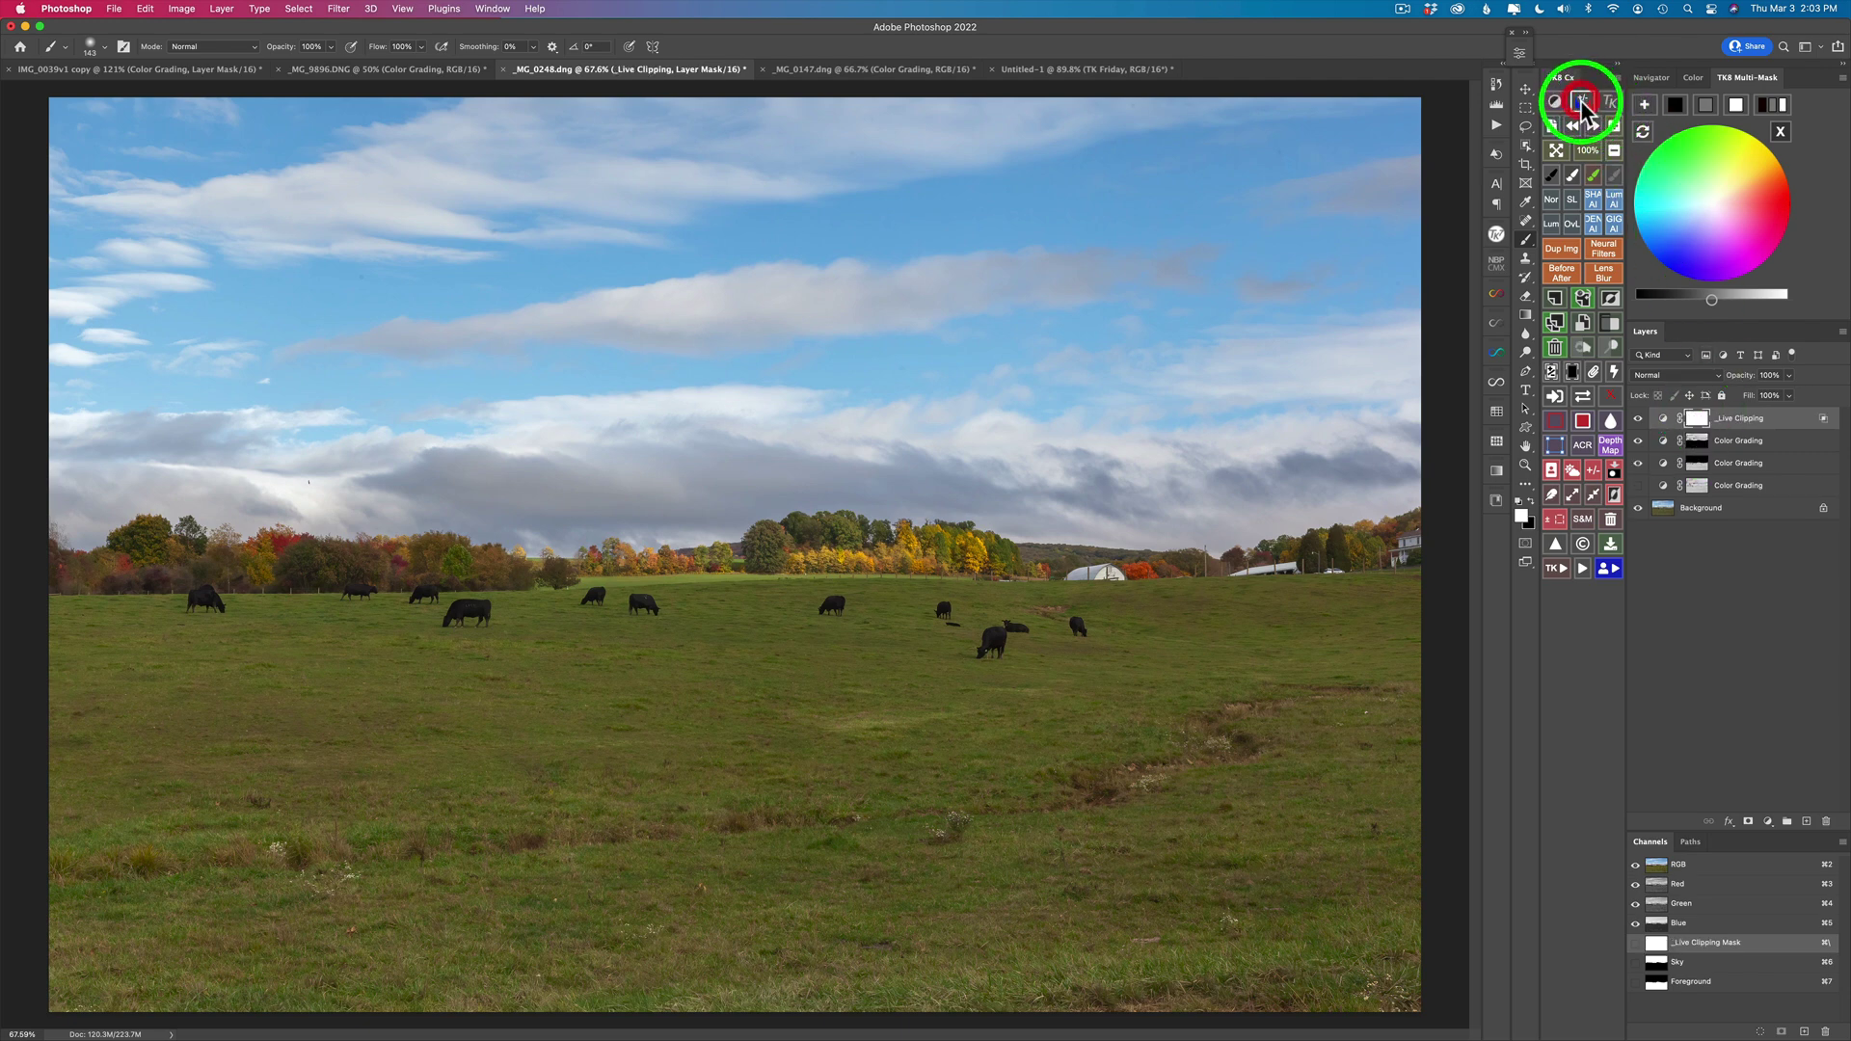
click(1750, 439)
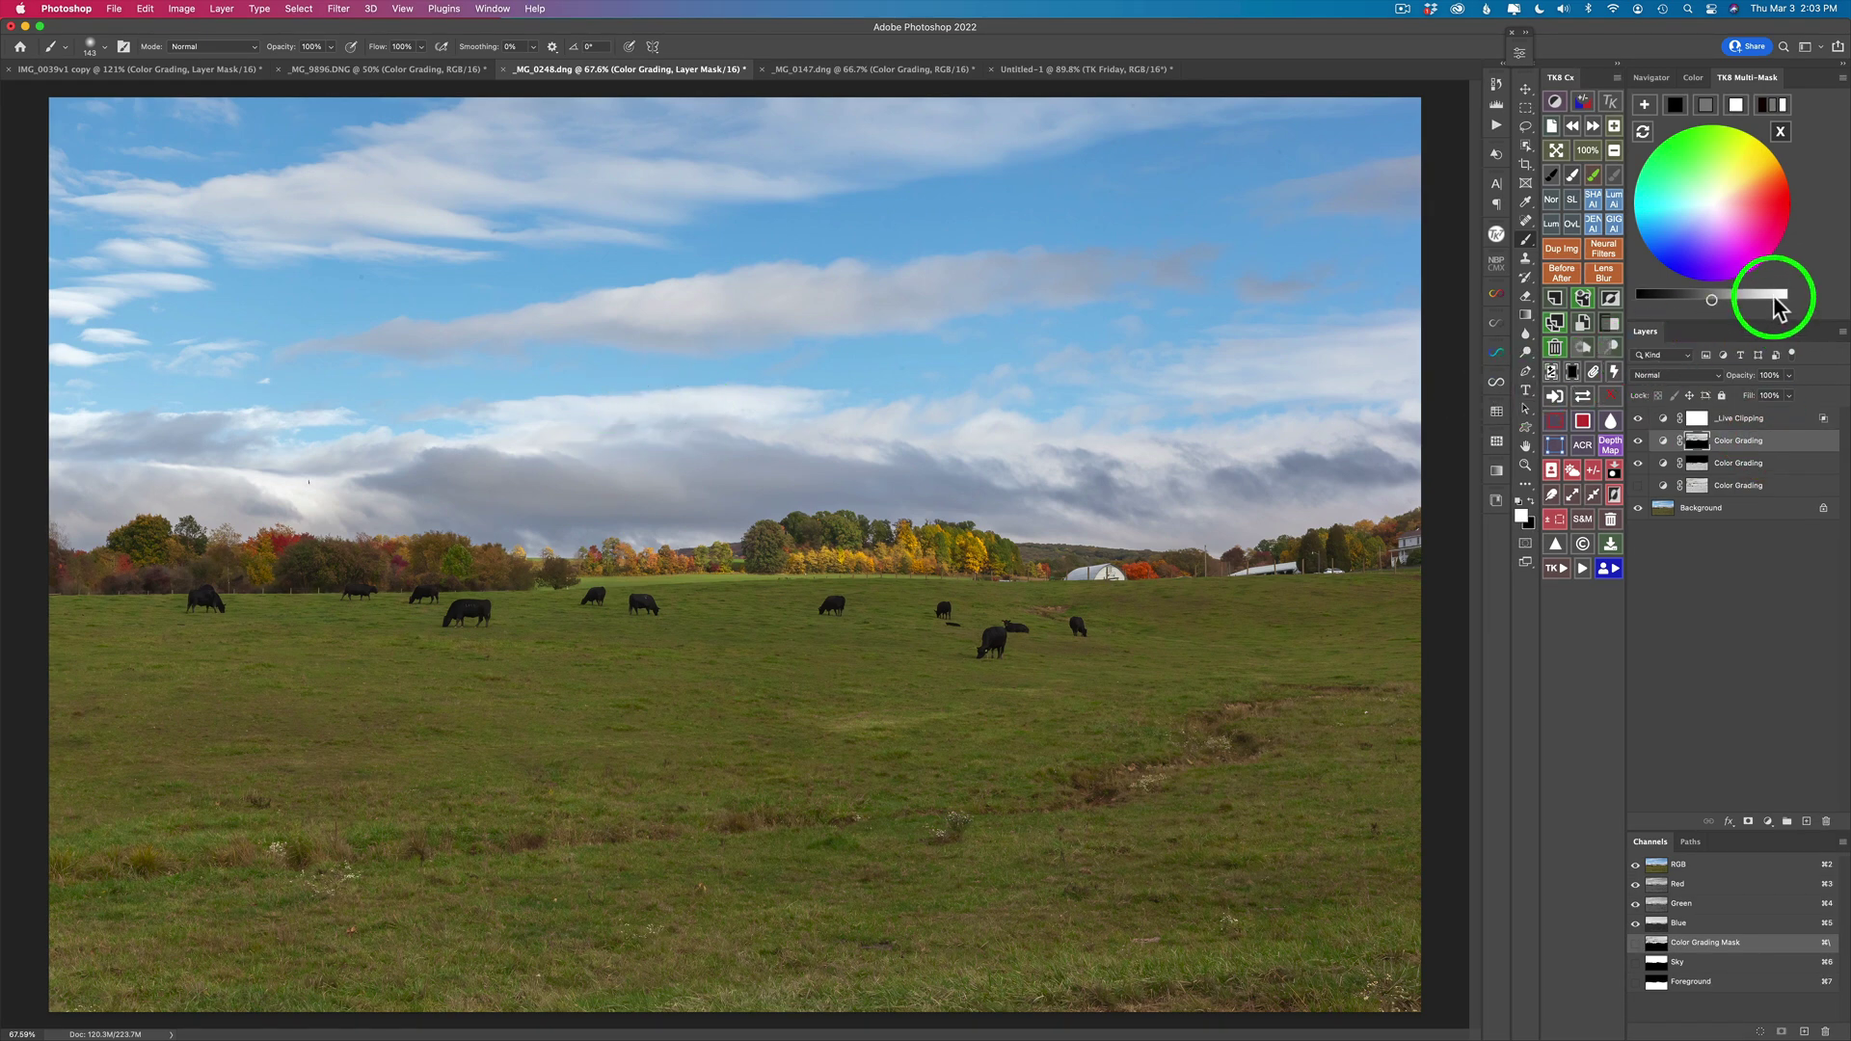
click(1738, 102)
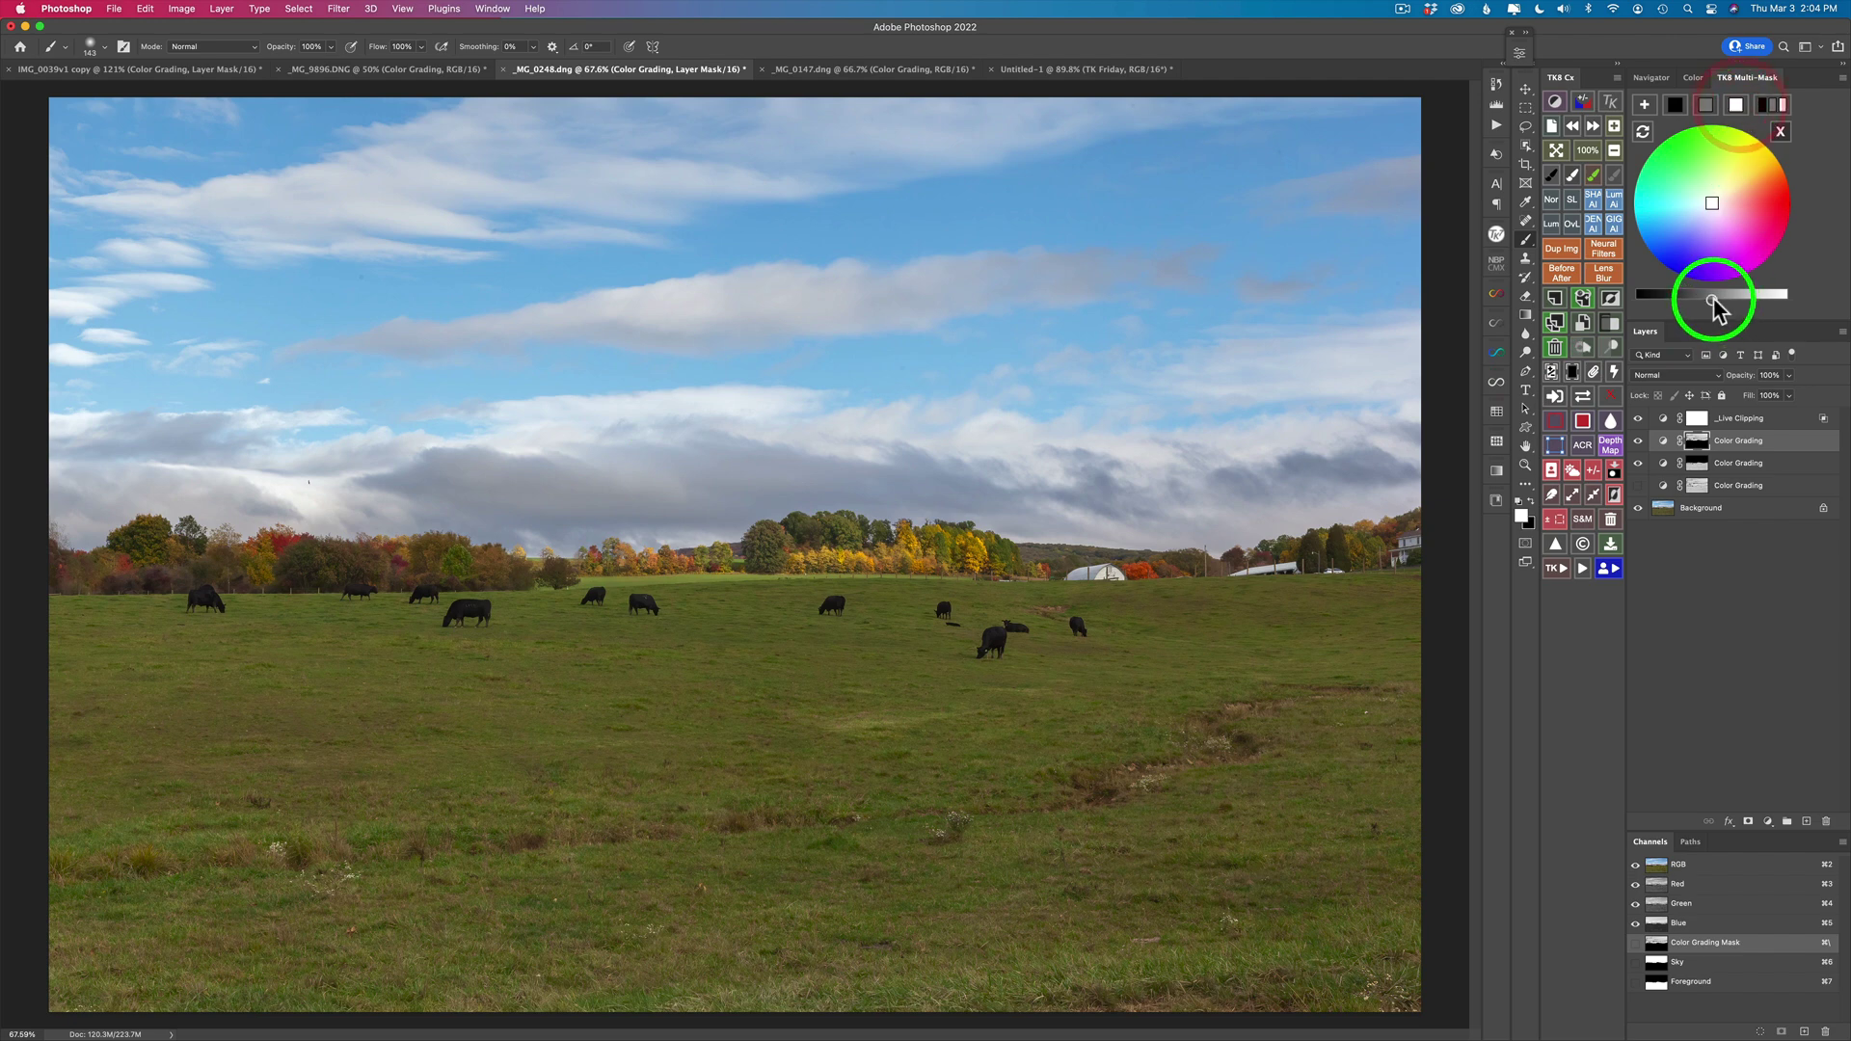
mouse_move(1718, 297)
mouse_down()
mouse_move(1752, 299)
mouse_move(1733, 320)
mouse_up()
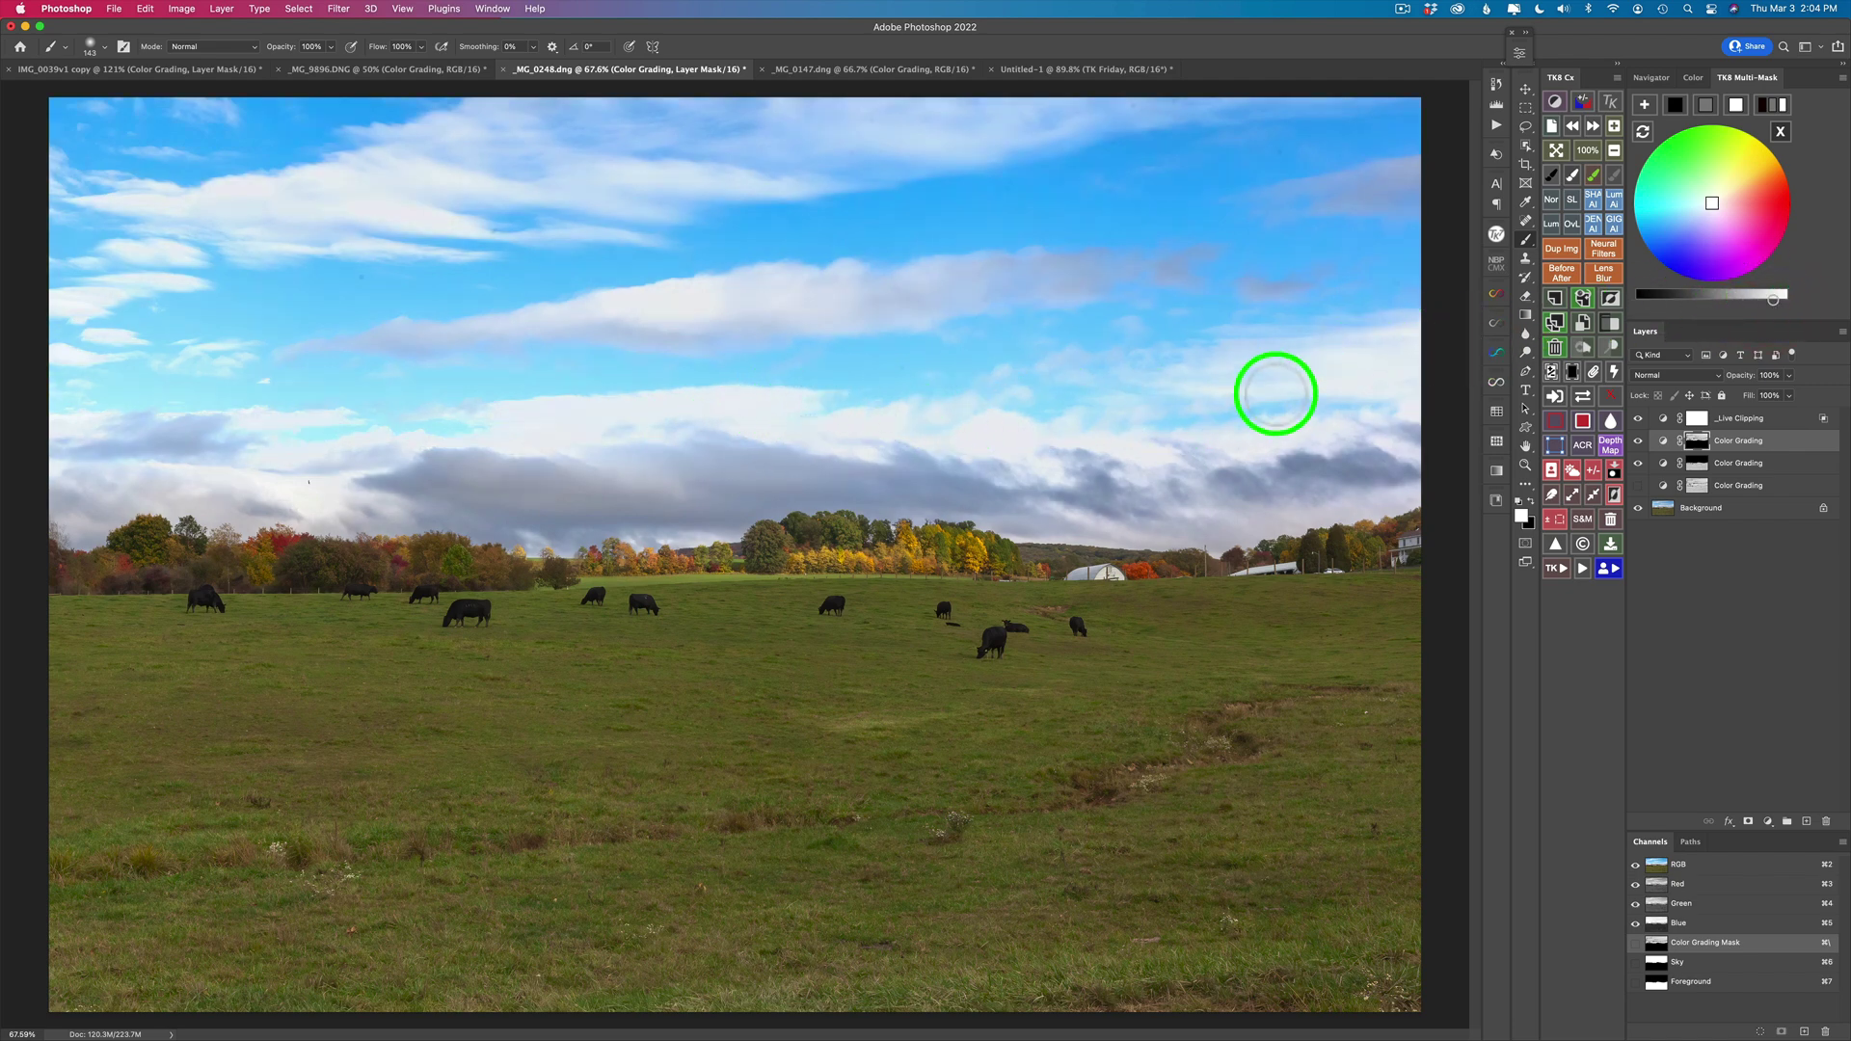
drag(1774, 299, 1787, 307)
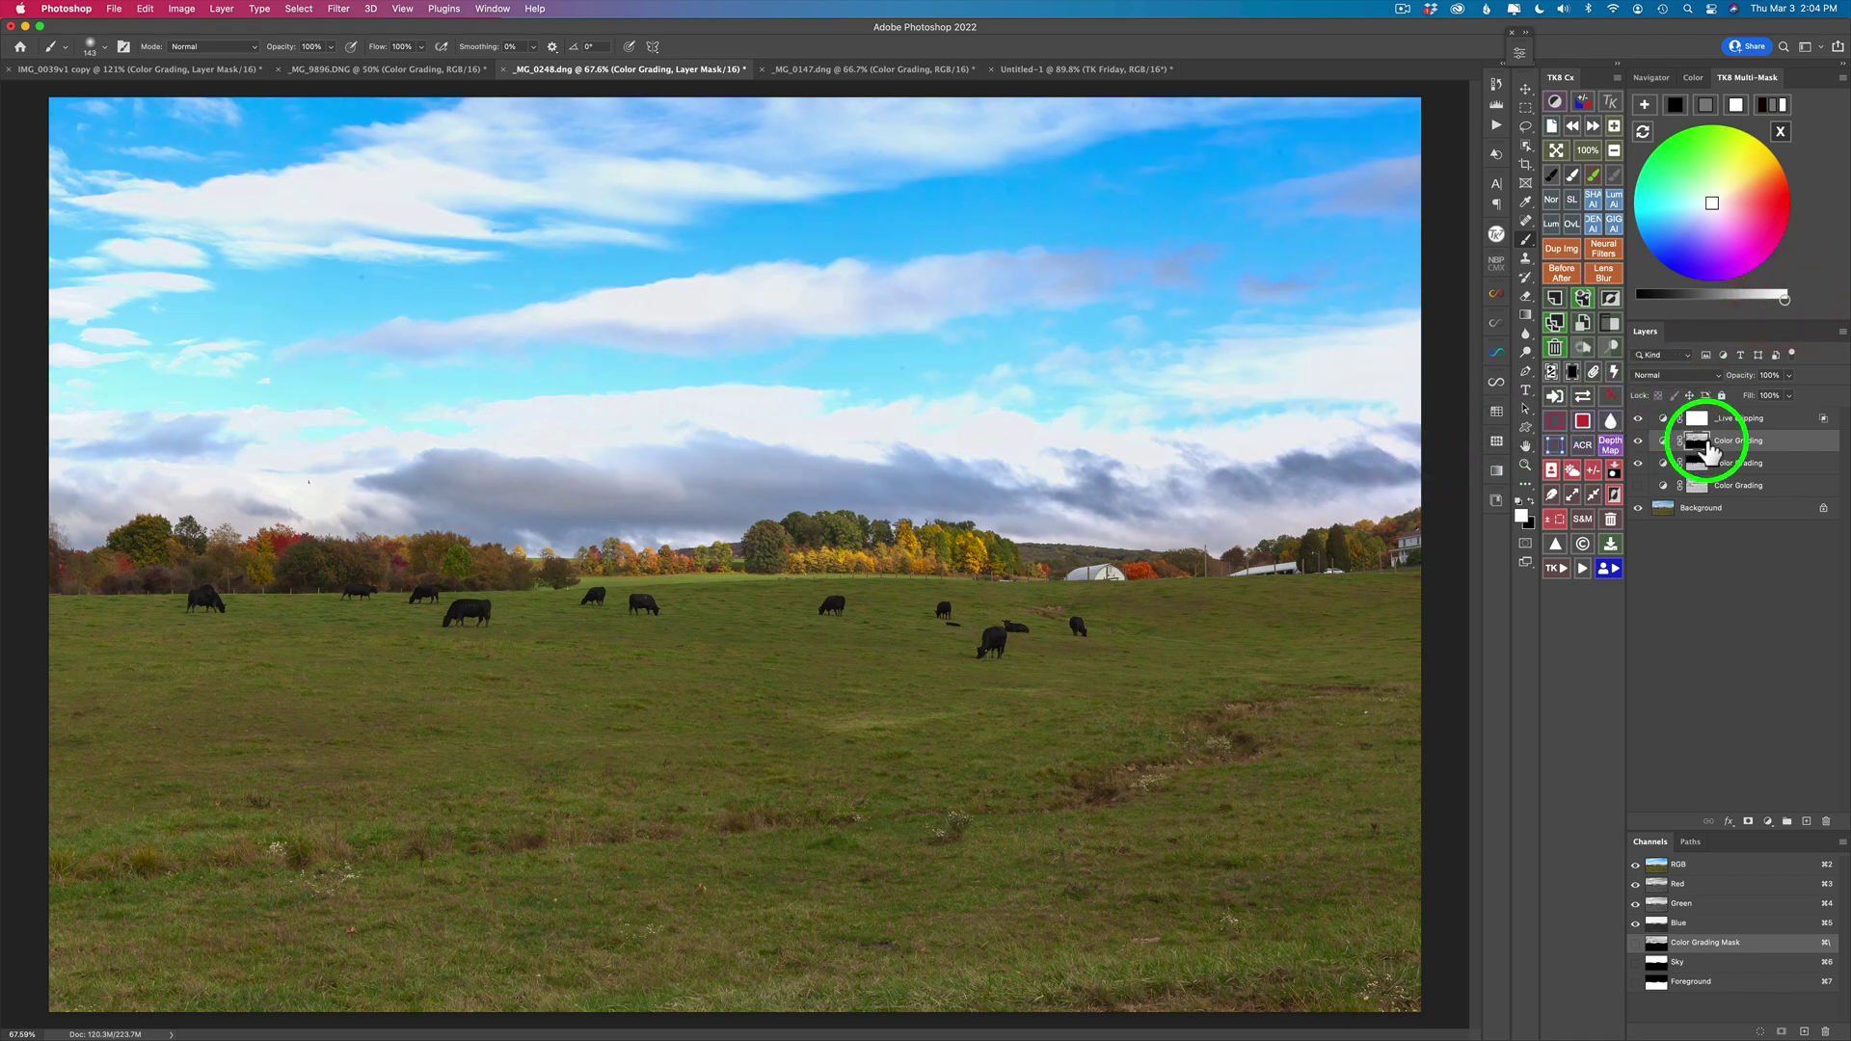
click(1612, 395)
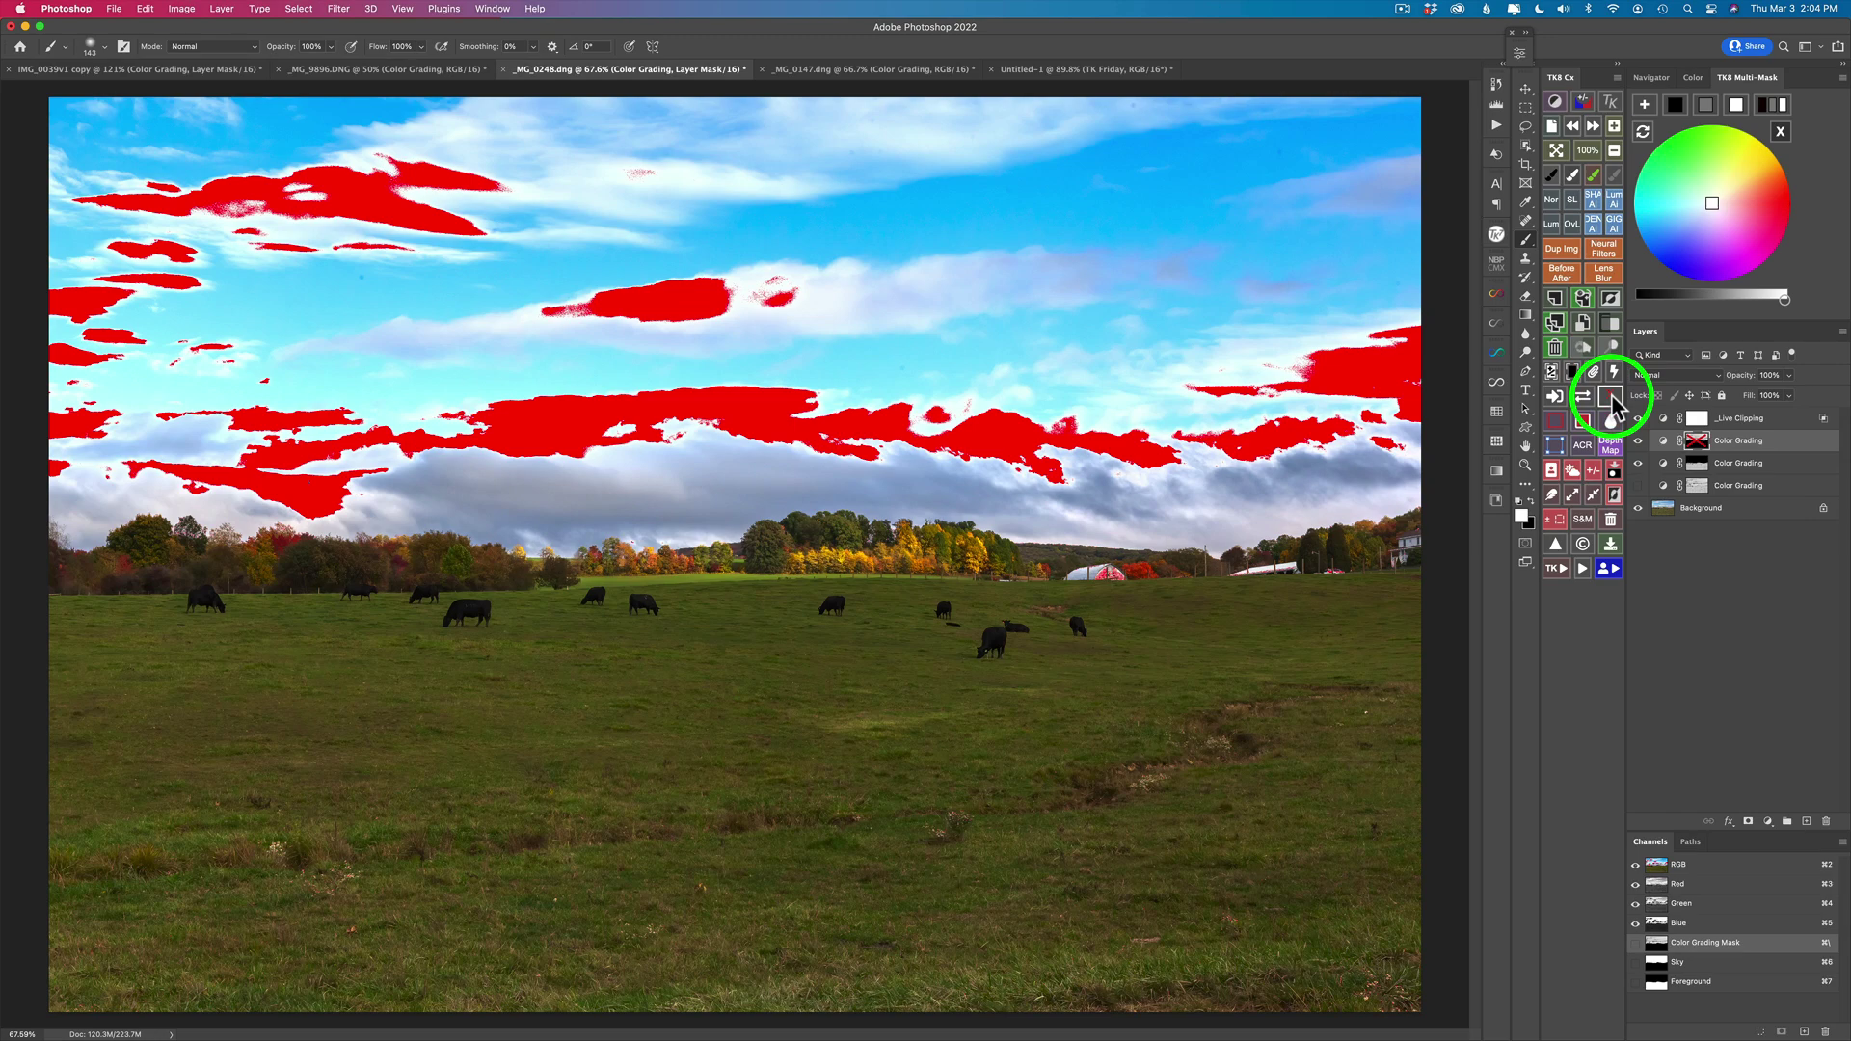
click(1582, 102)
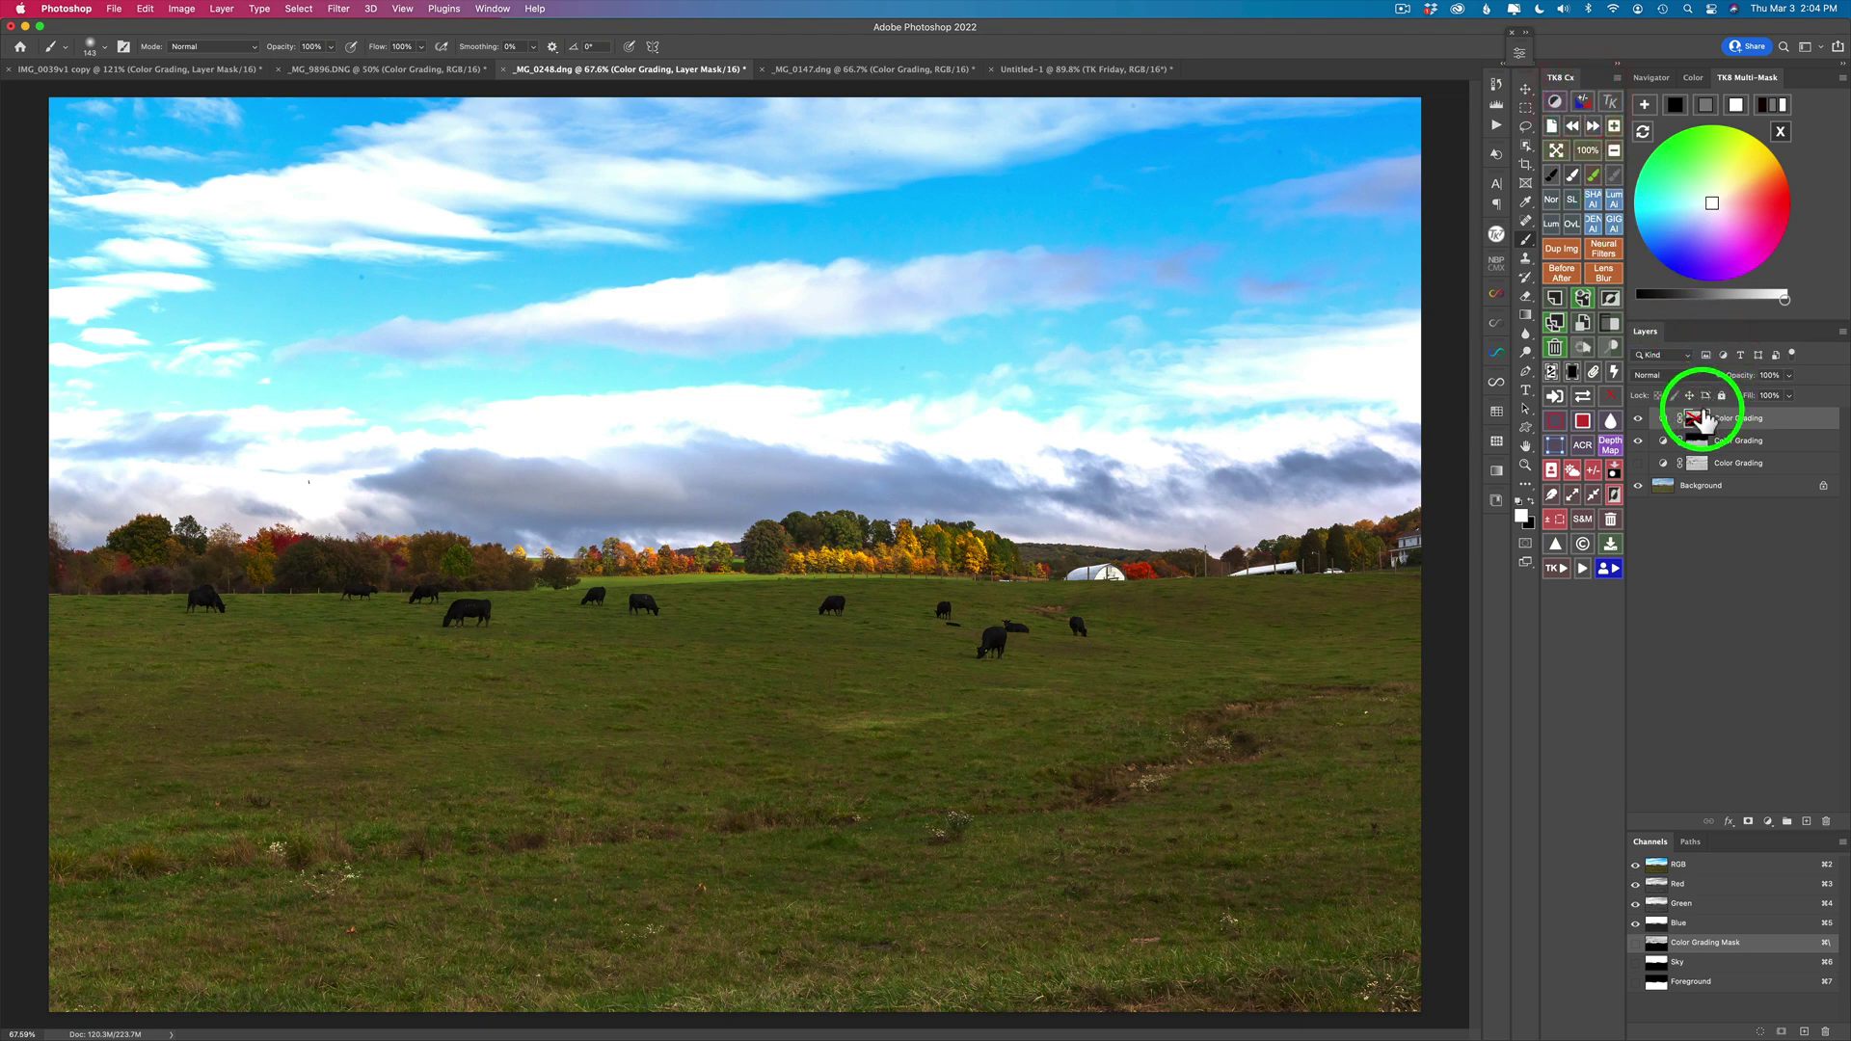
Step: Add a TK8 Sky mask to the top Color Grading layer and fill it with mid-grey
drag(1702, 421, 1620, 403)
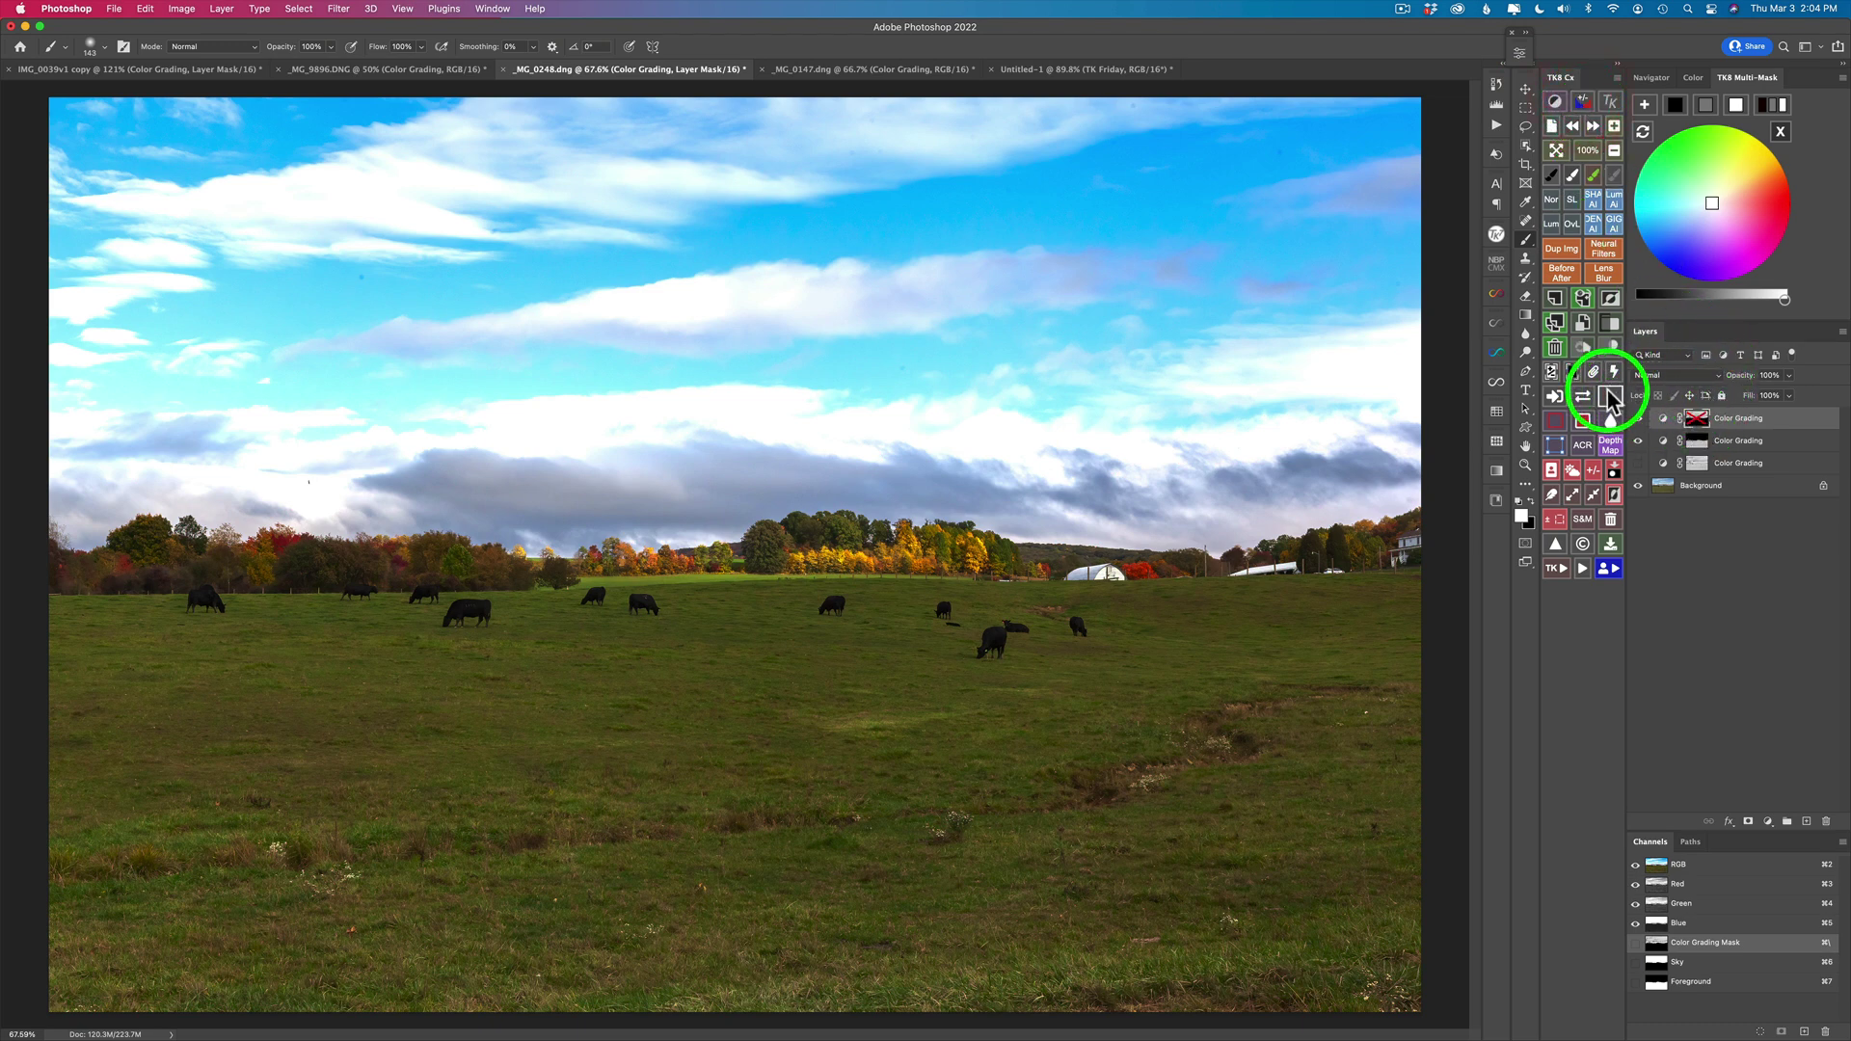
click(1607, 391)
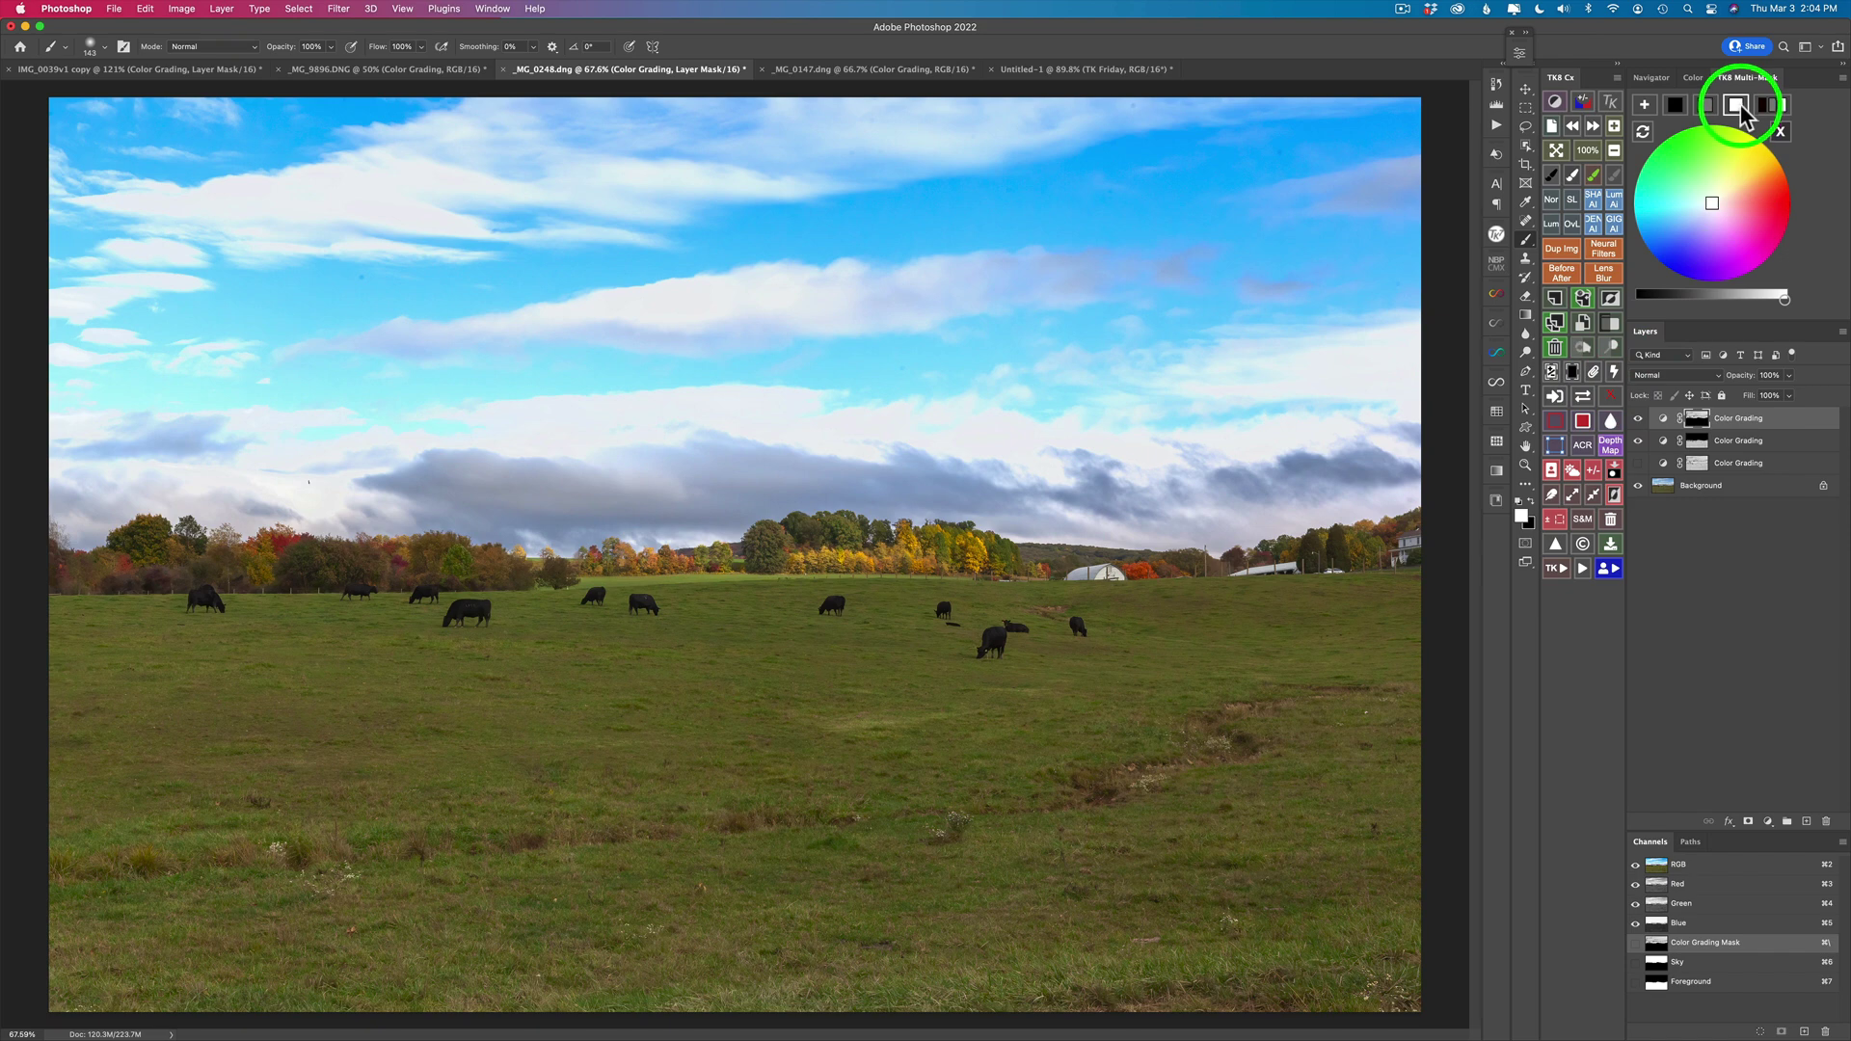
click(1740, 103)
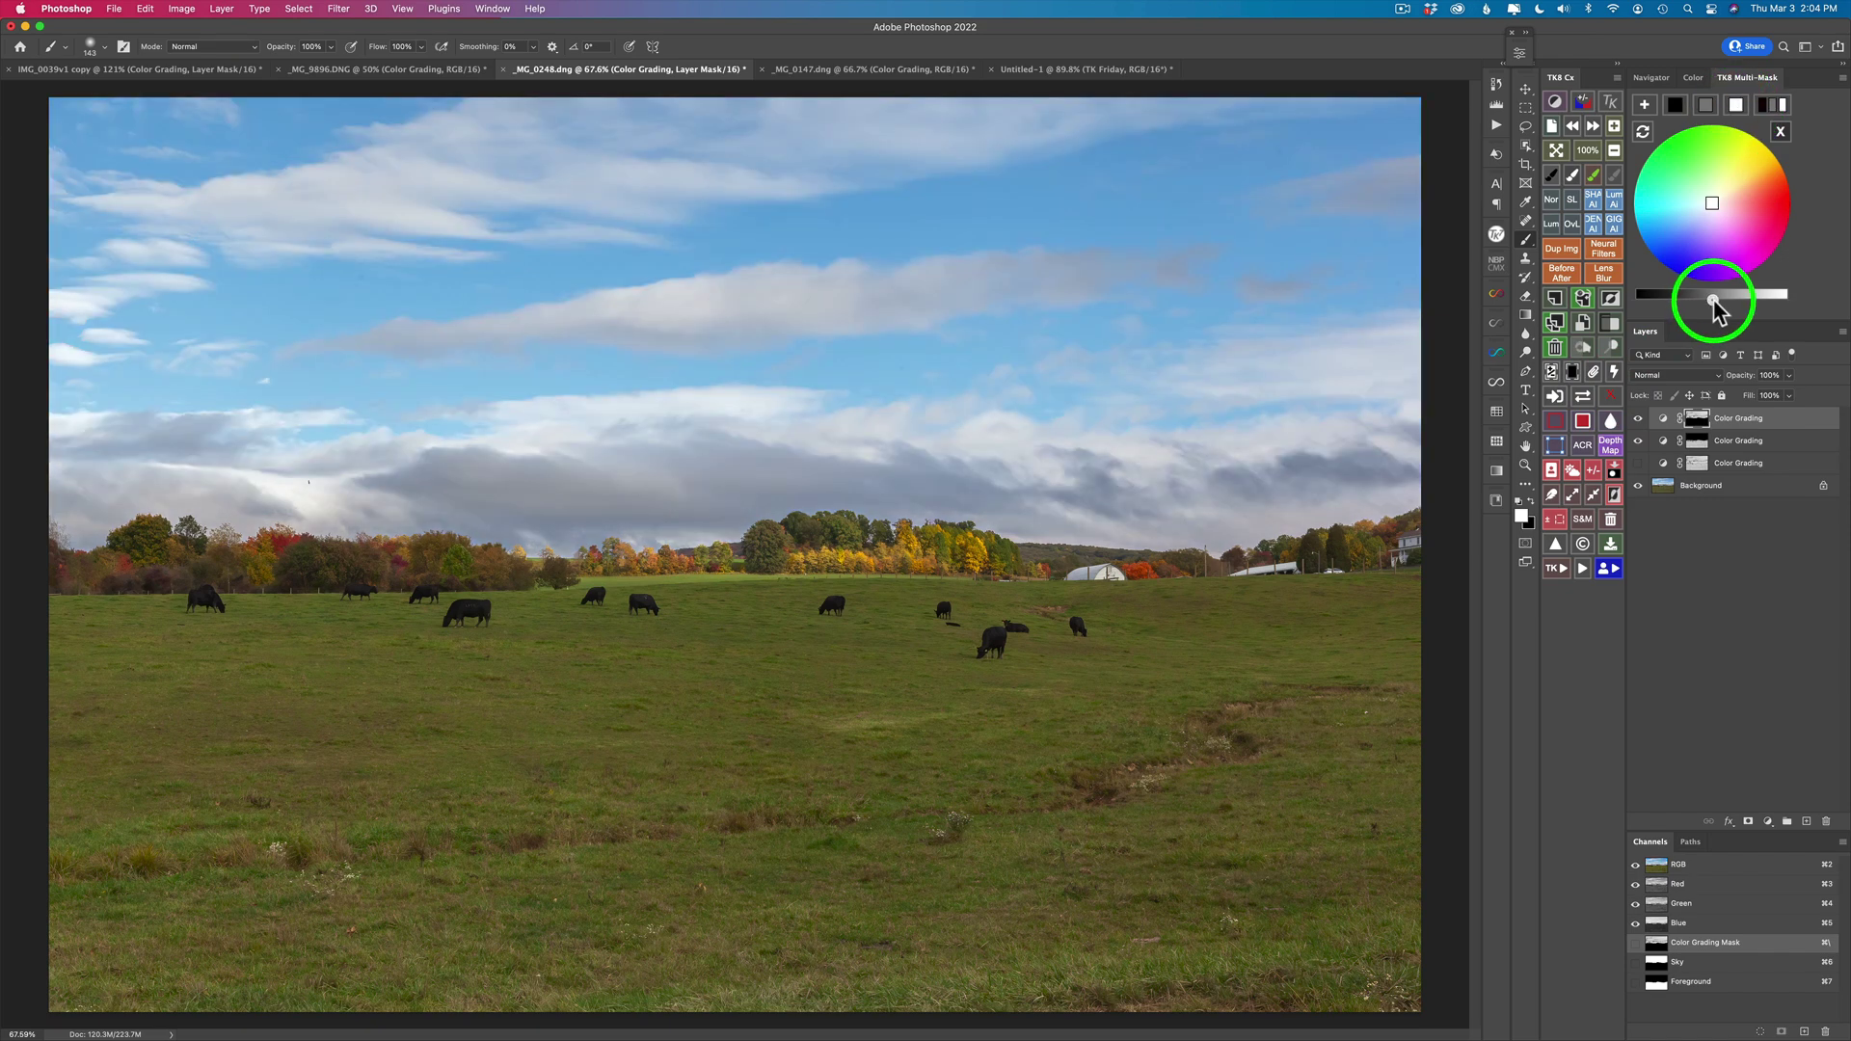
click(1723, 299)
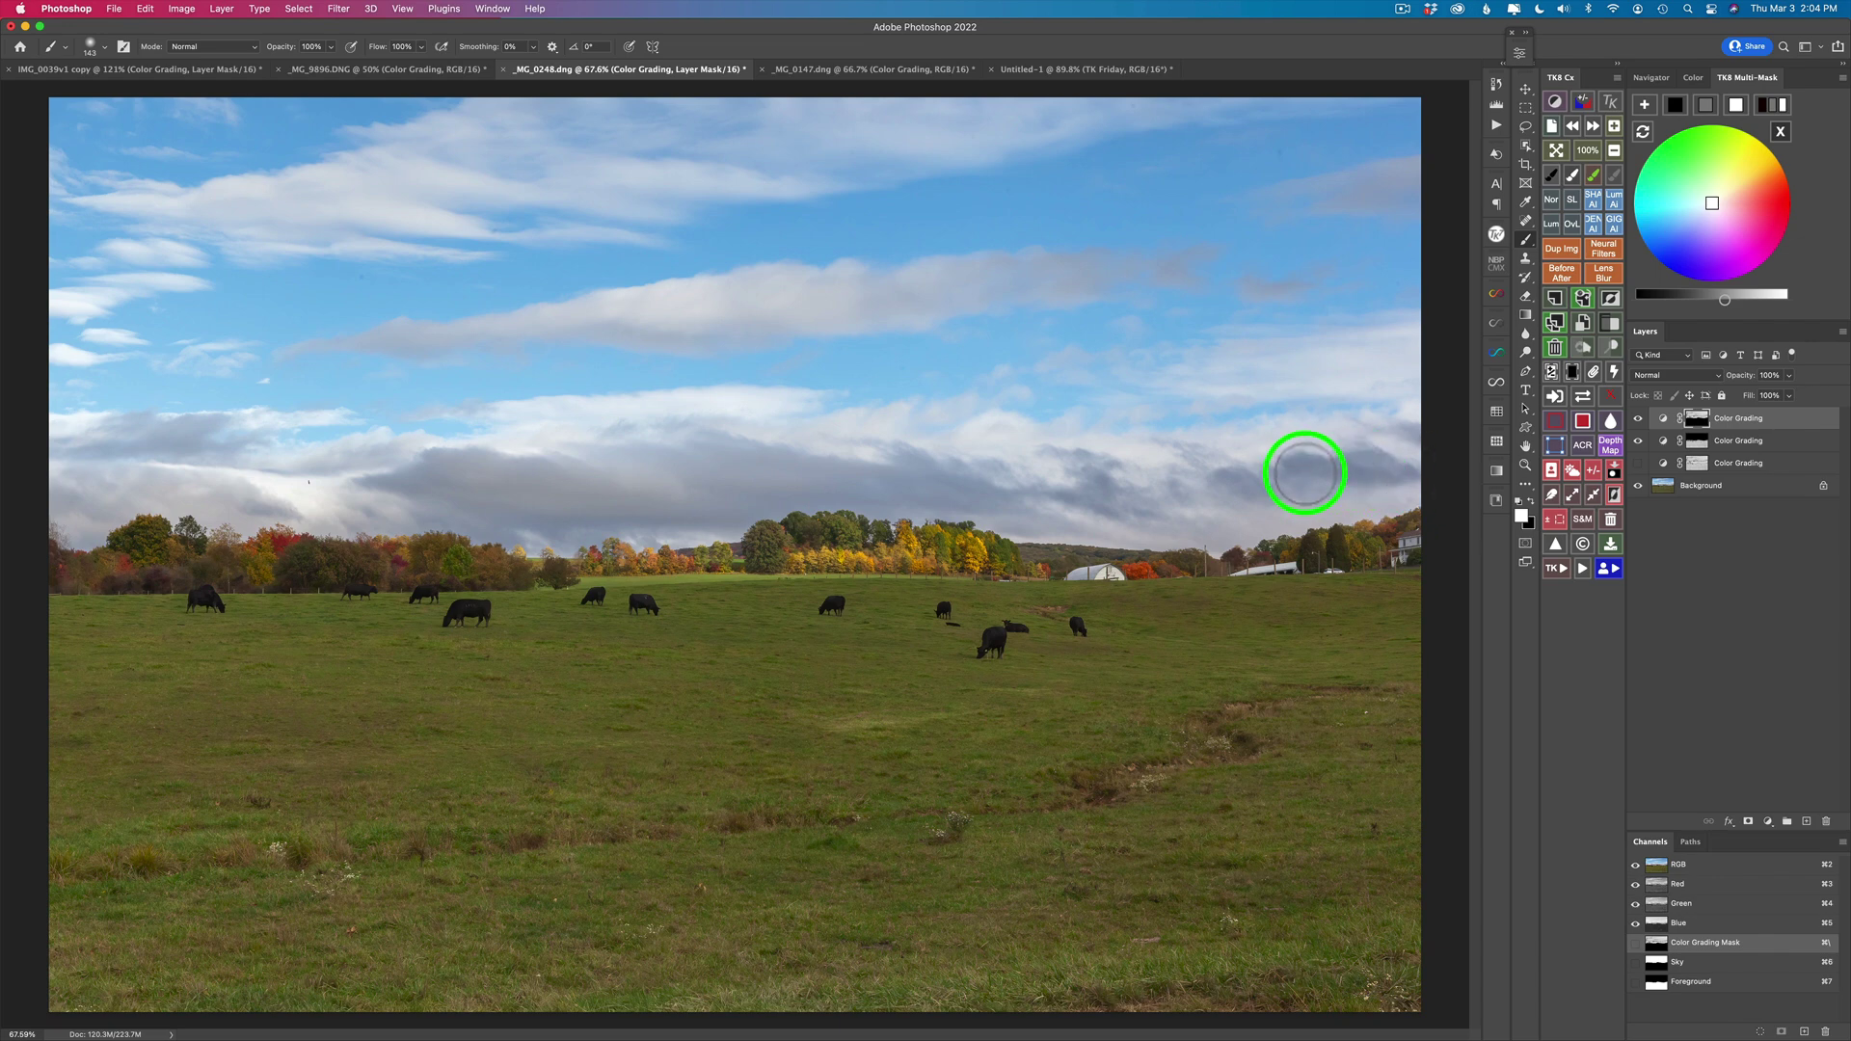
Step: Fine-tune the mask's grey to slightly below middle, then hide the layer to compare the sky
key(v)
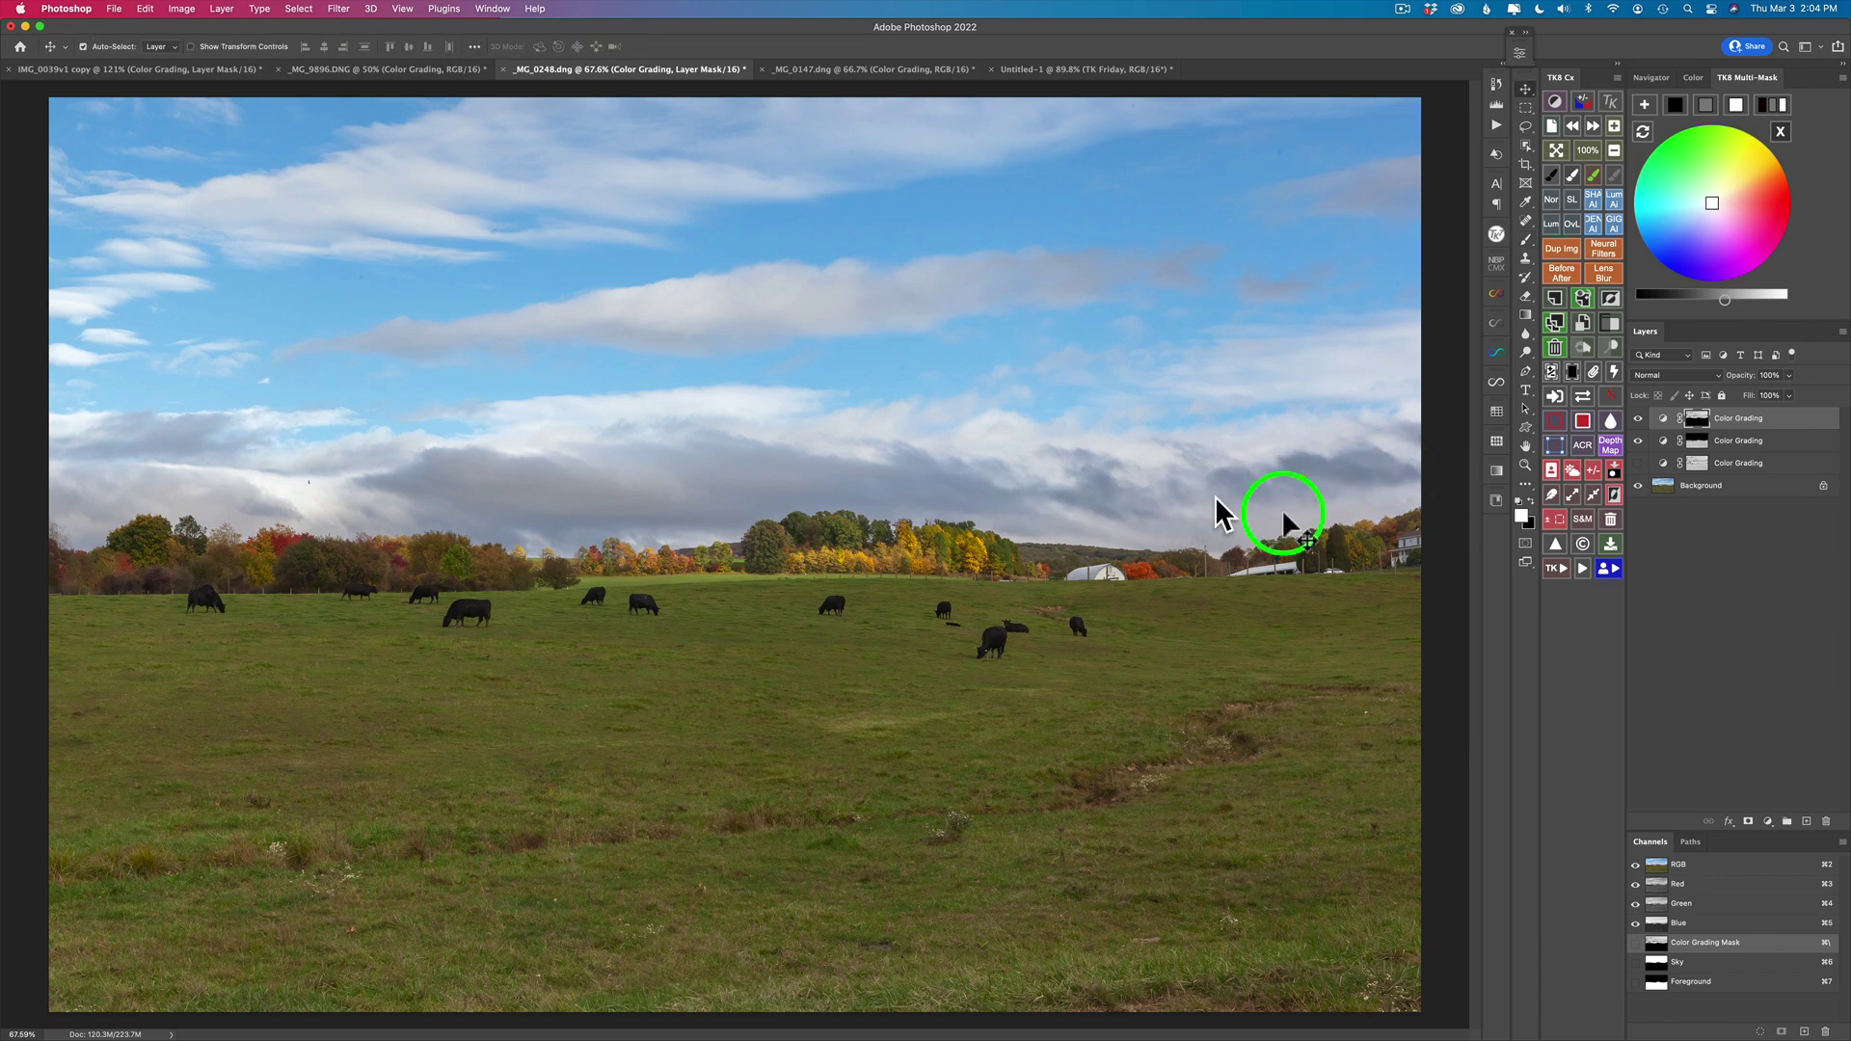
click(1678, 106)
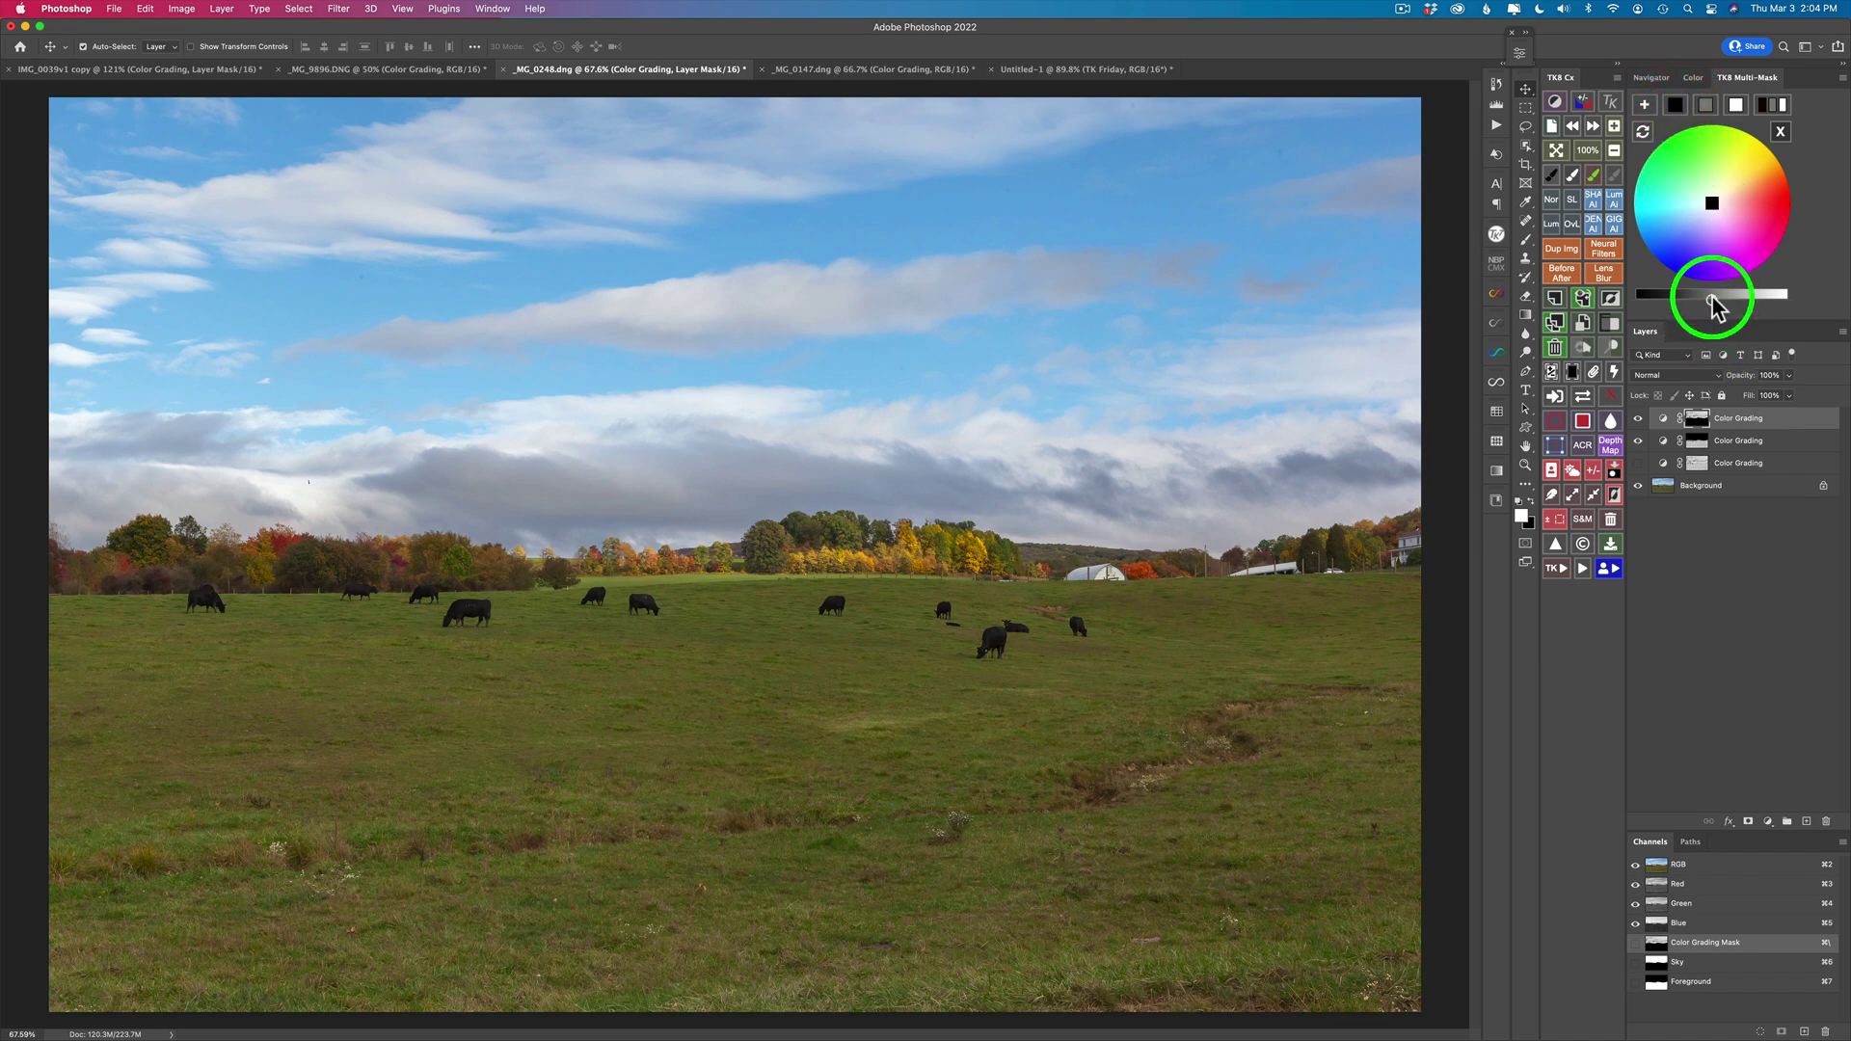
drag(1711, 295, 1666, 301)
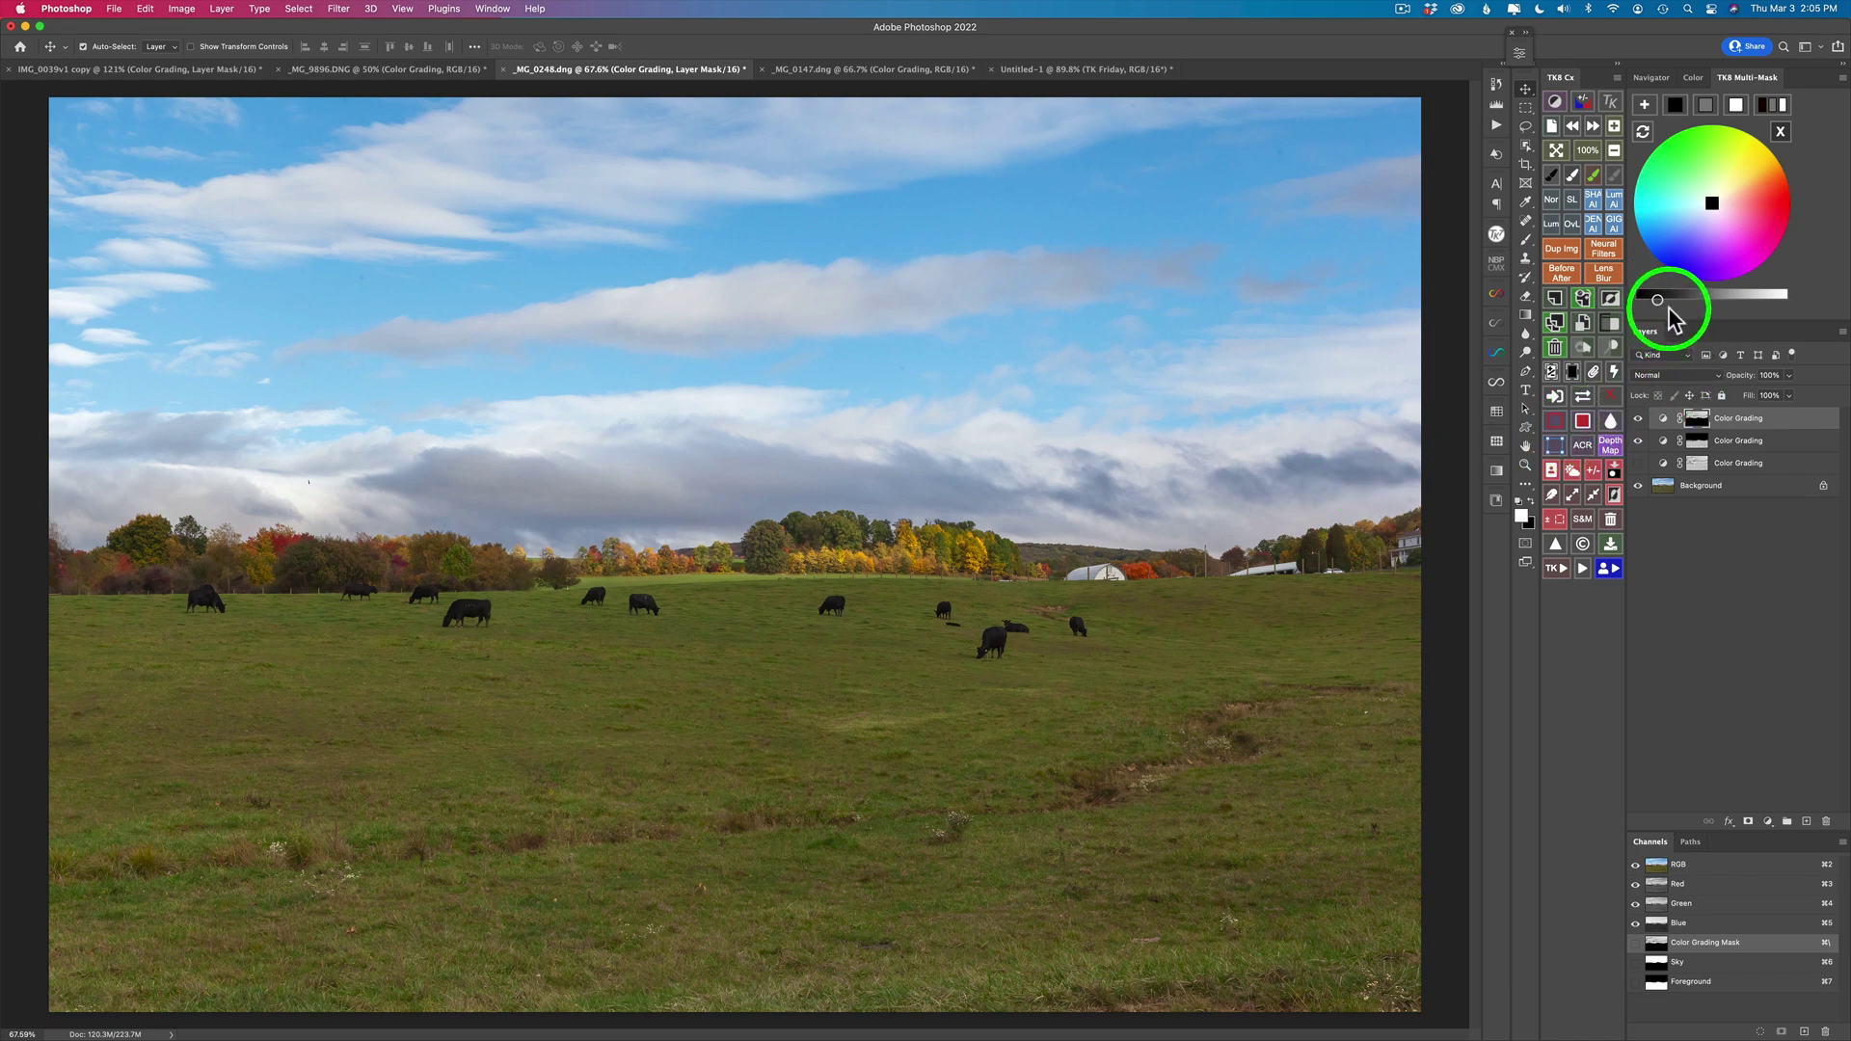
click(1706, 102)
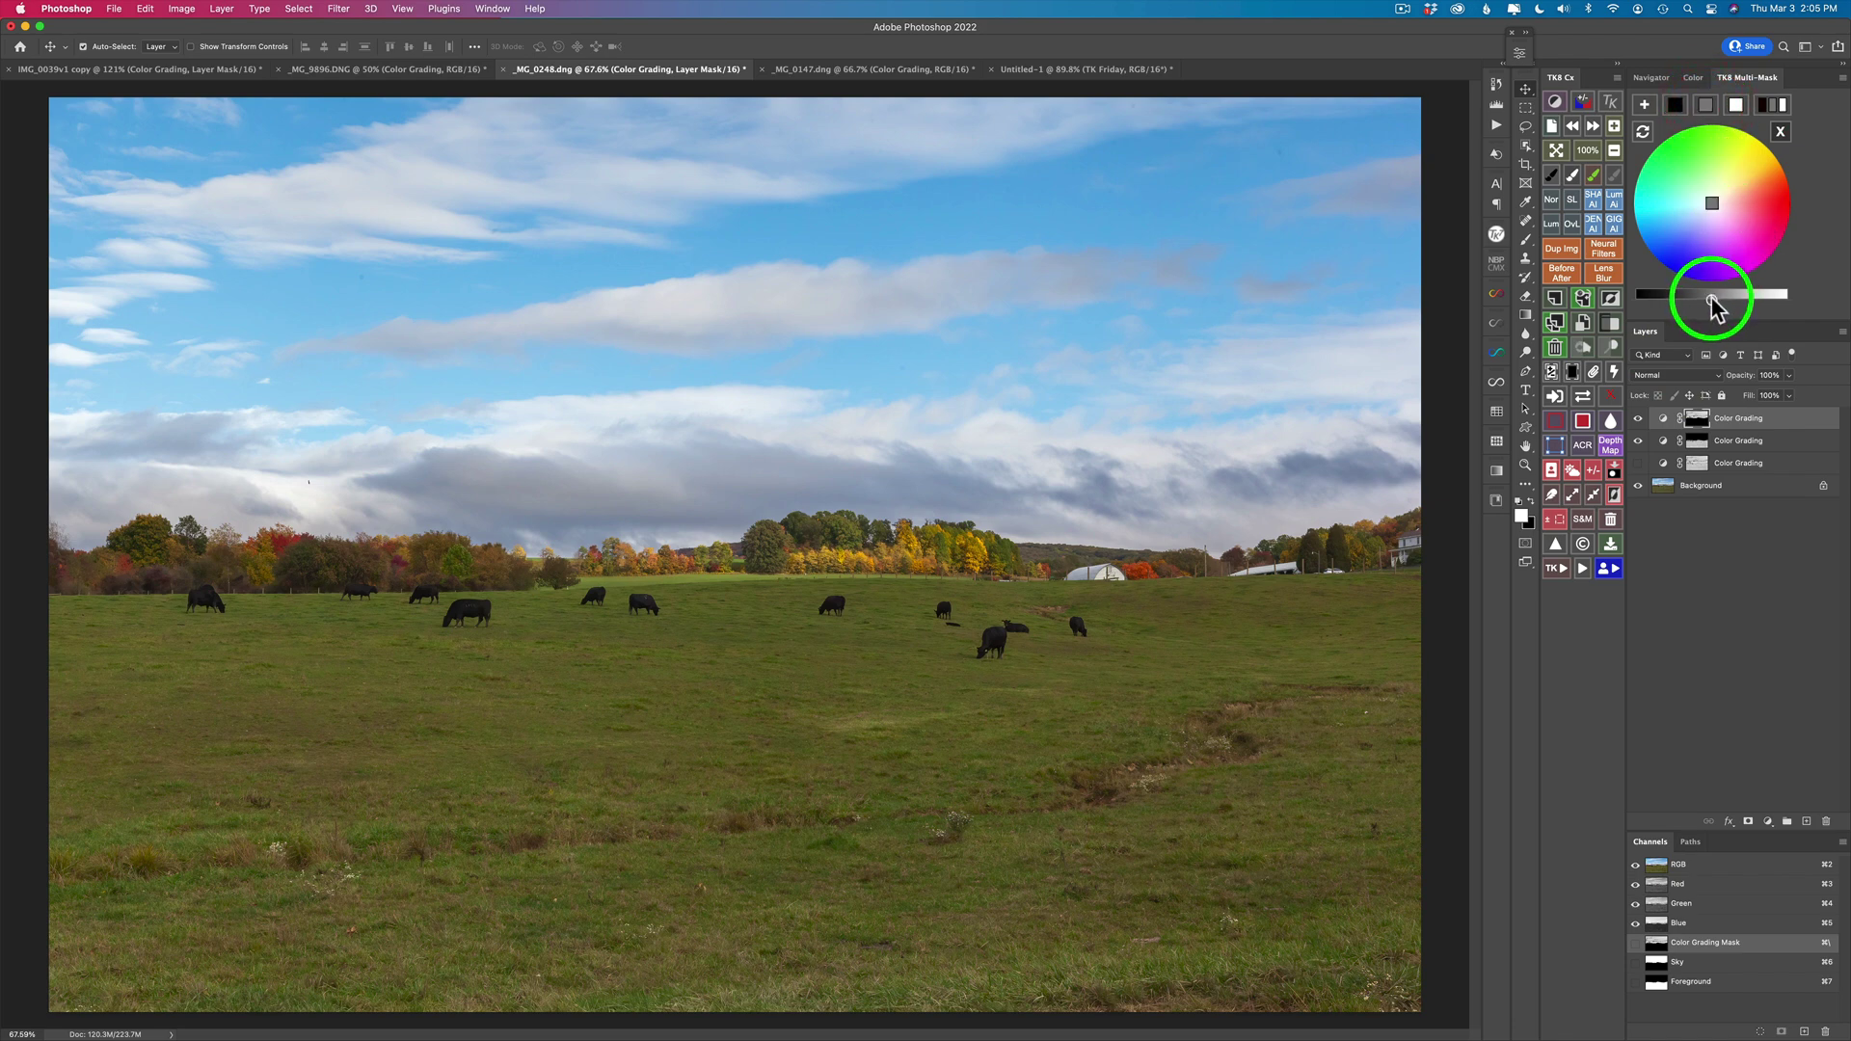
mouse_move(1711, 304)
mouse_down()
mouse_move(1734, 301)
mouse_move(1699, 295)
mouse_up()
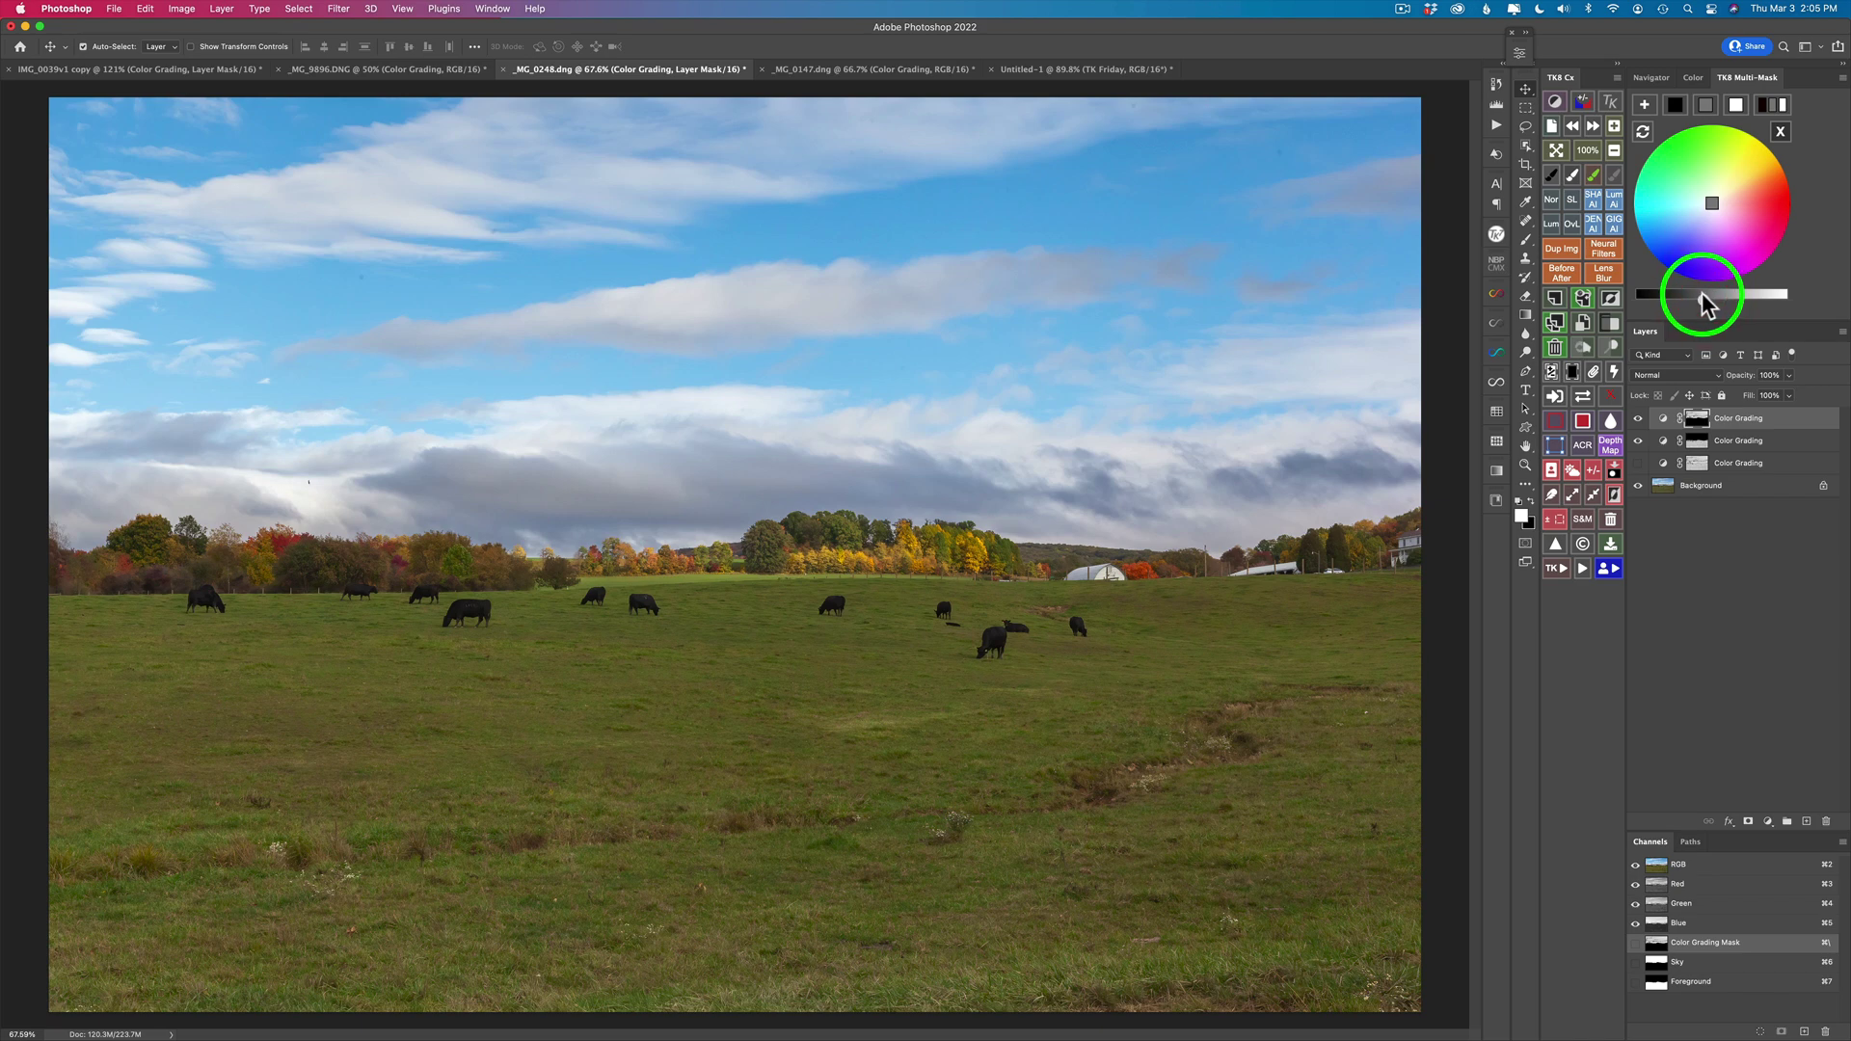
click(1703, 303)
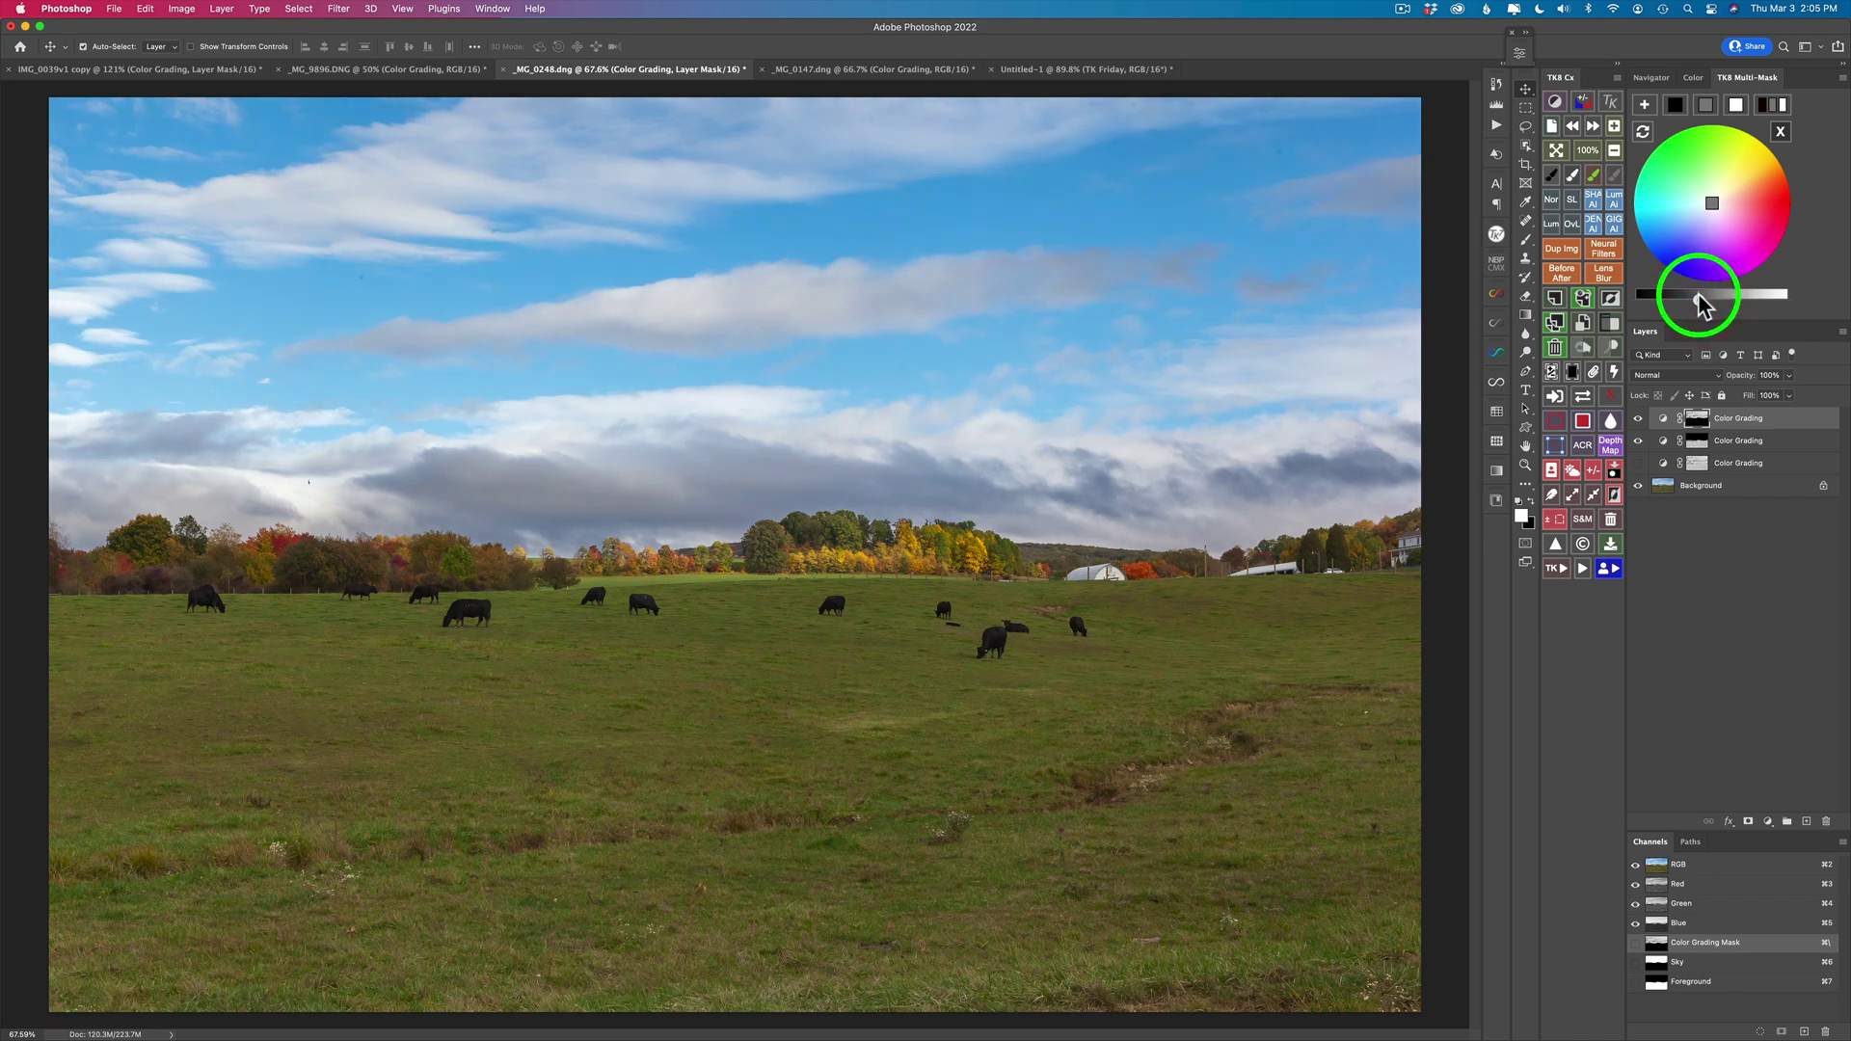
click(1642, 423)
click(1643, 423)
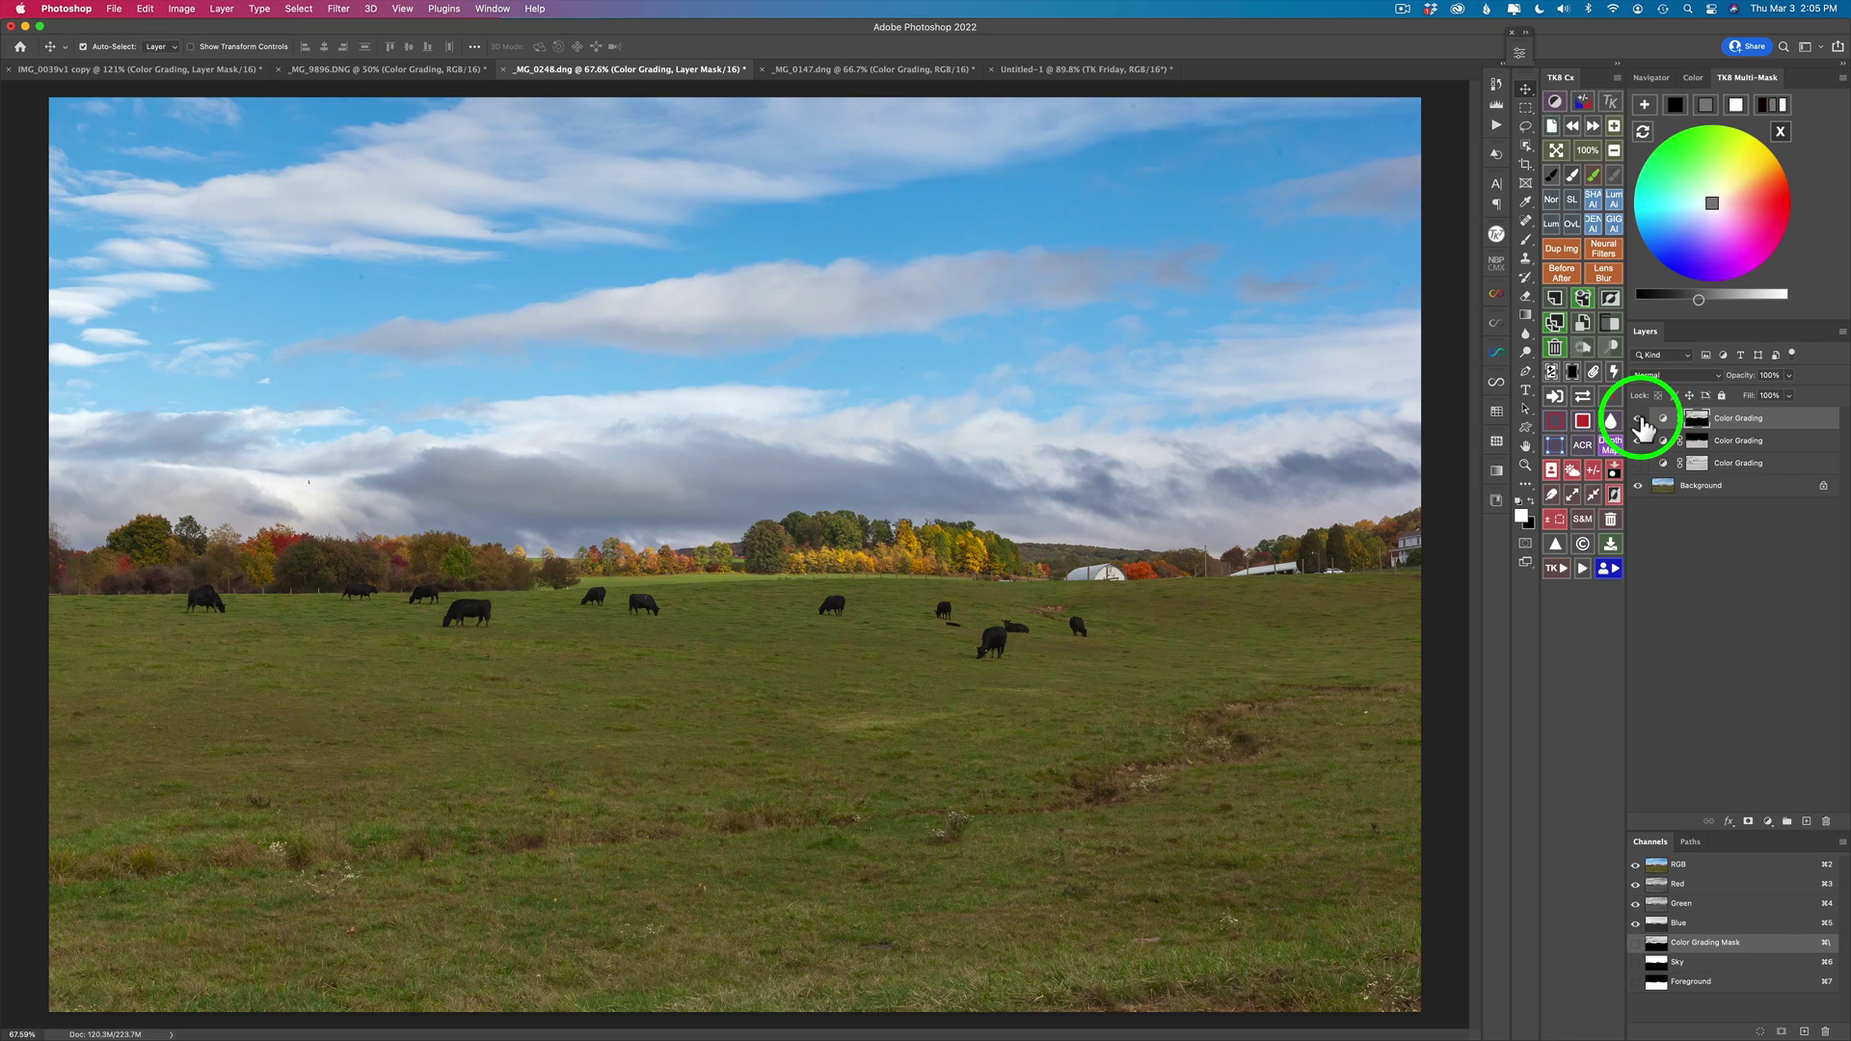
drag(1642, 424, 1643, 473)
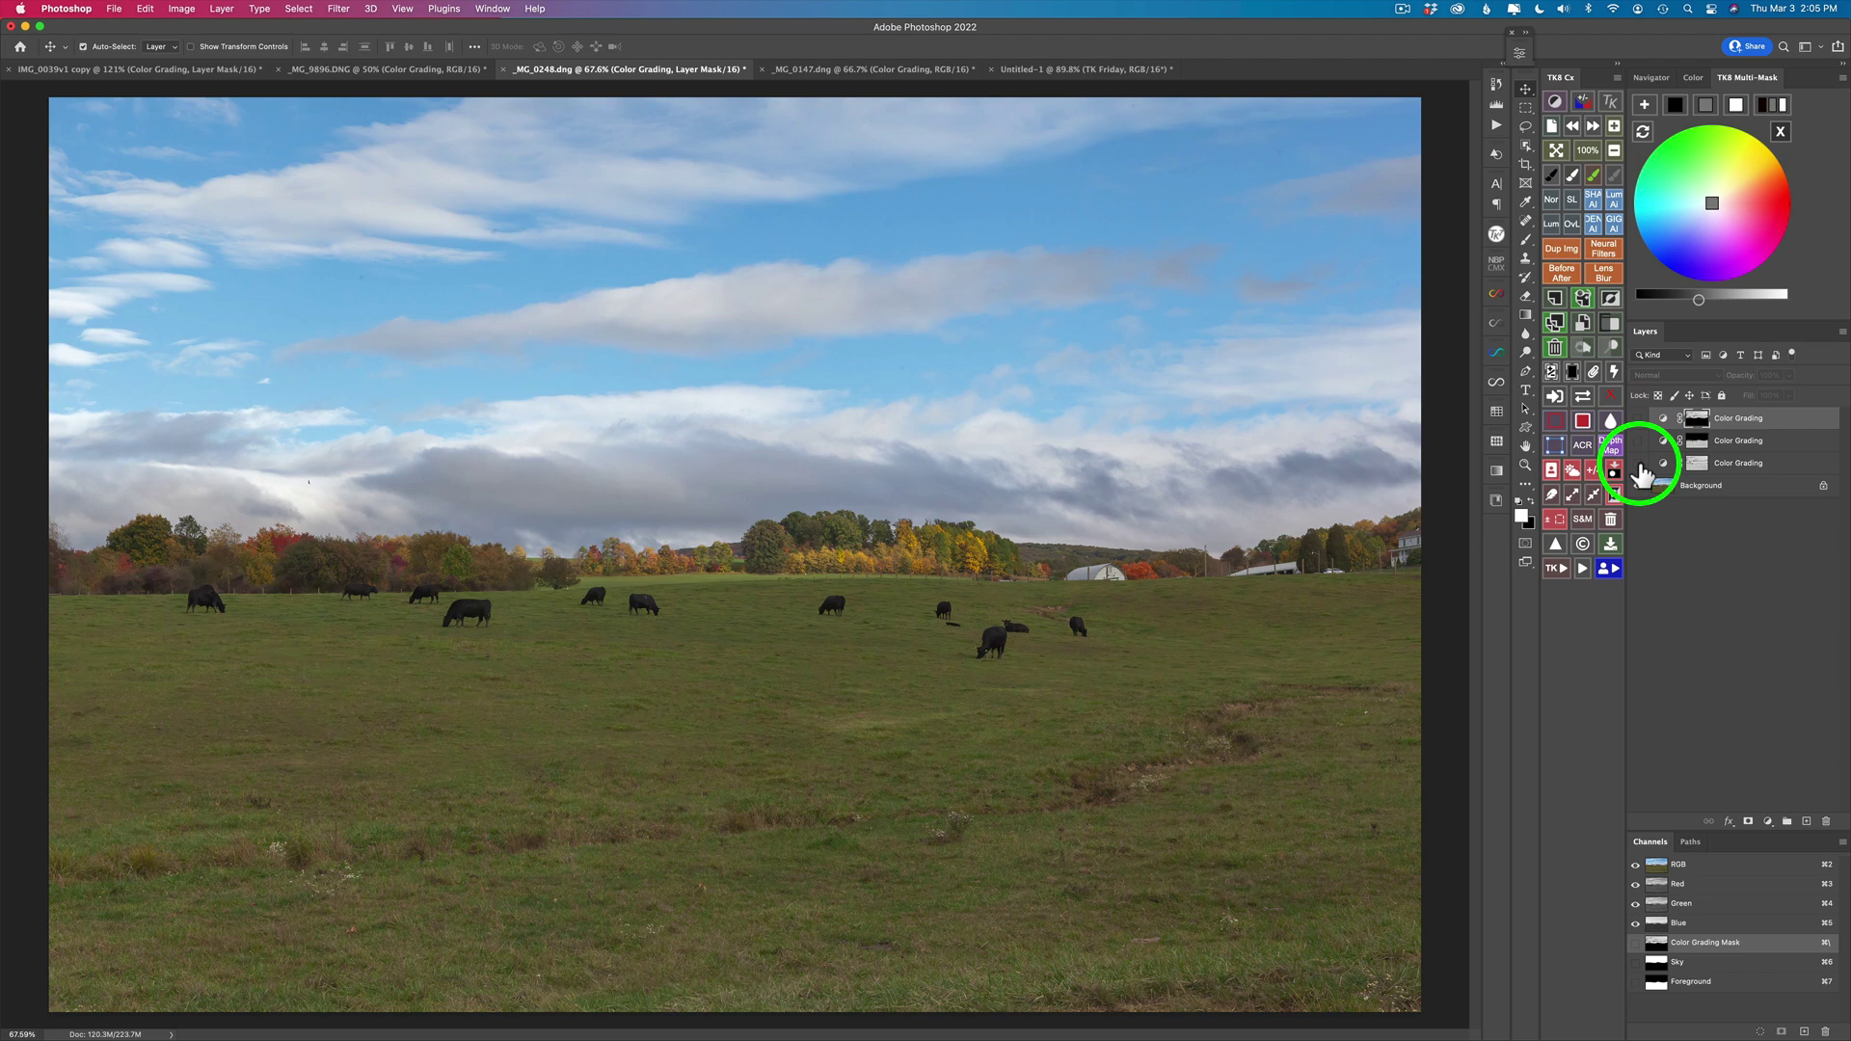
click(1640, 464)
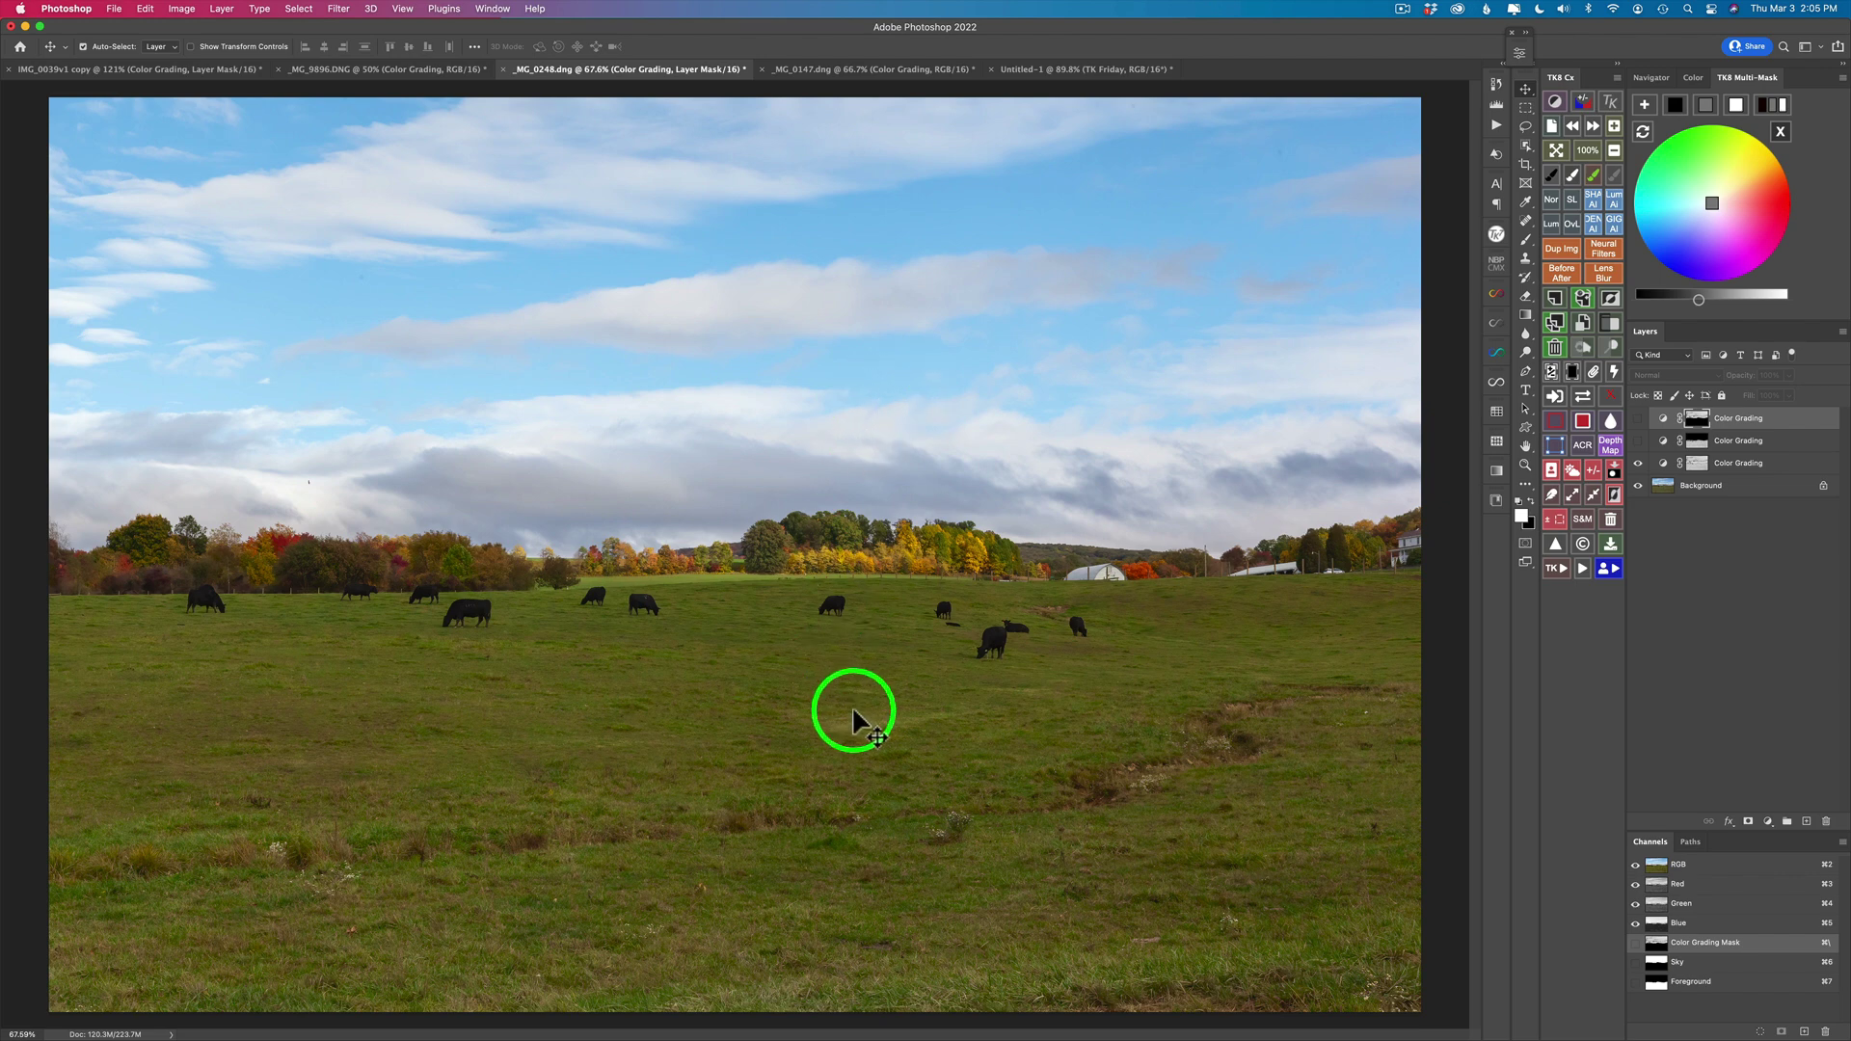
click(1640, 464)
drag(1640, 418, 1639, 452)
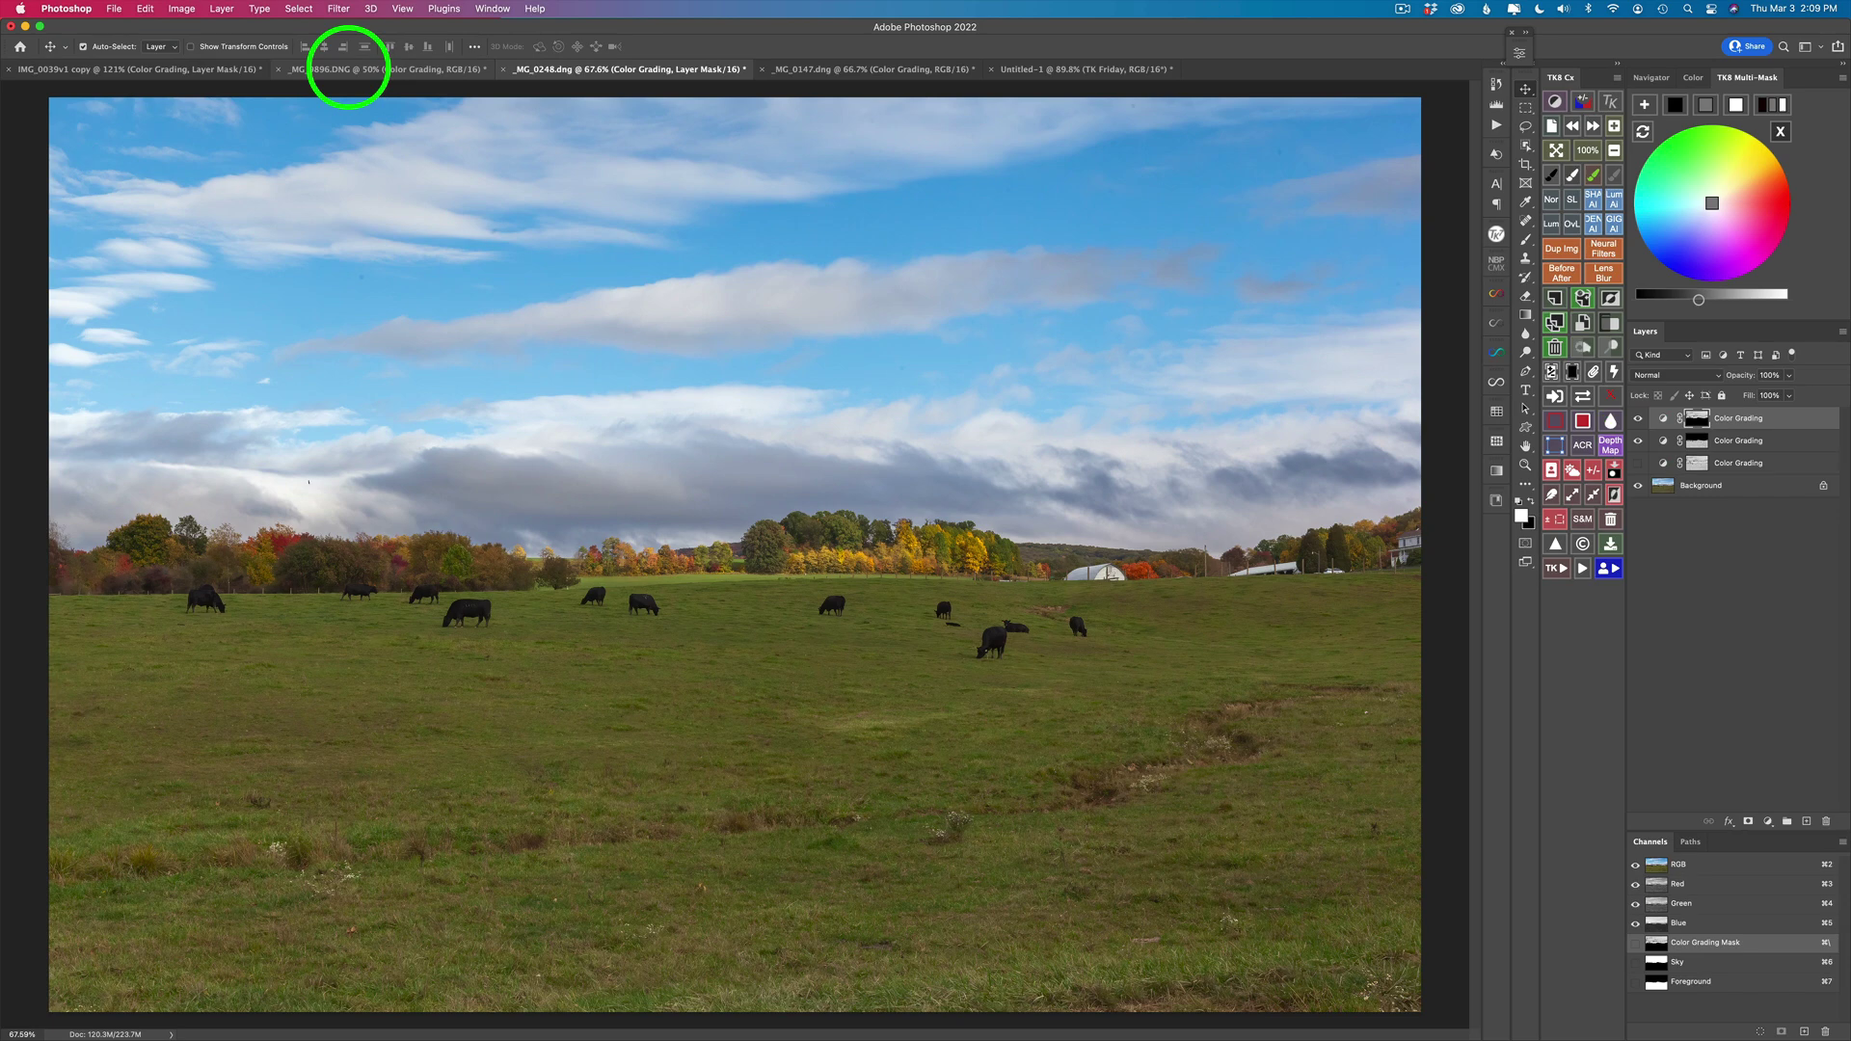
click(349, 68)
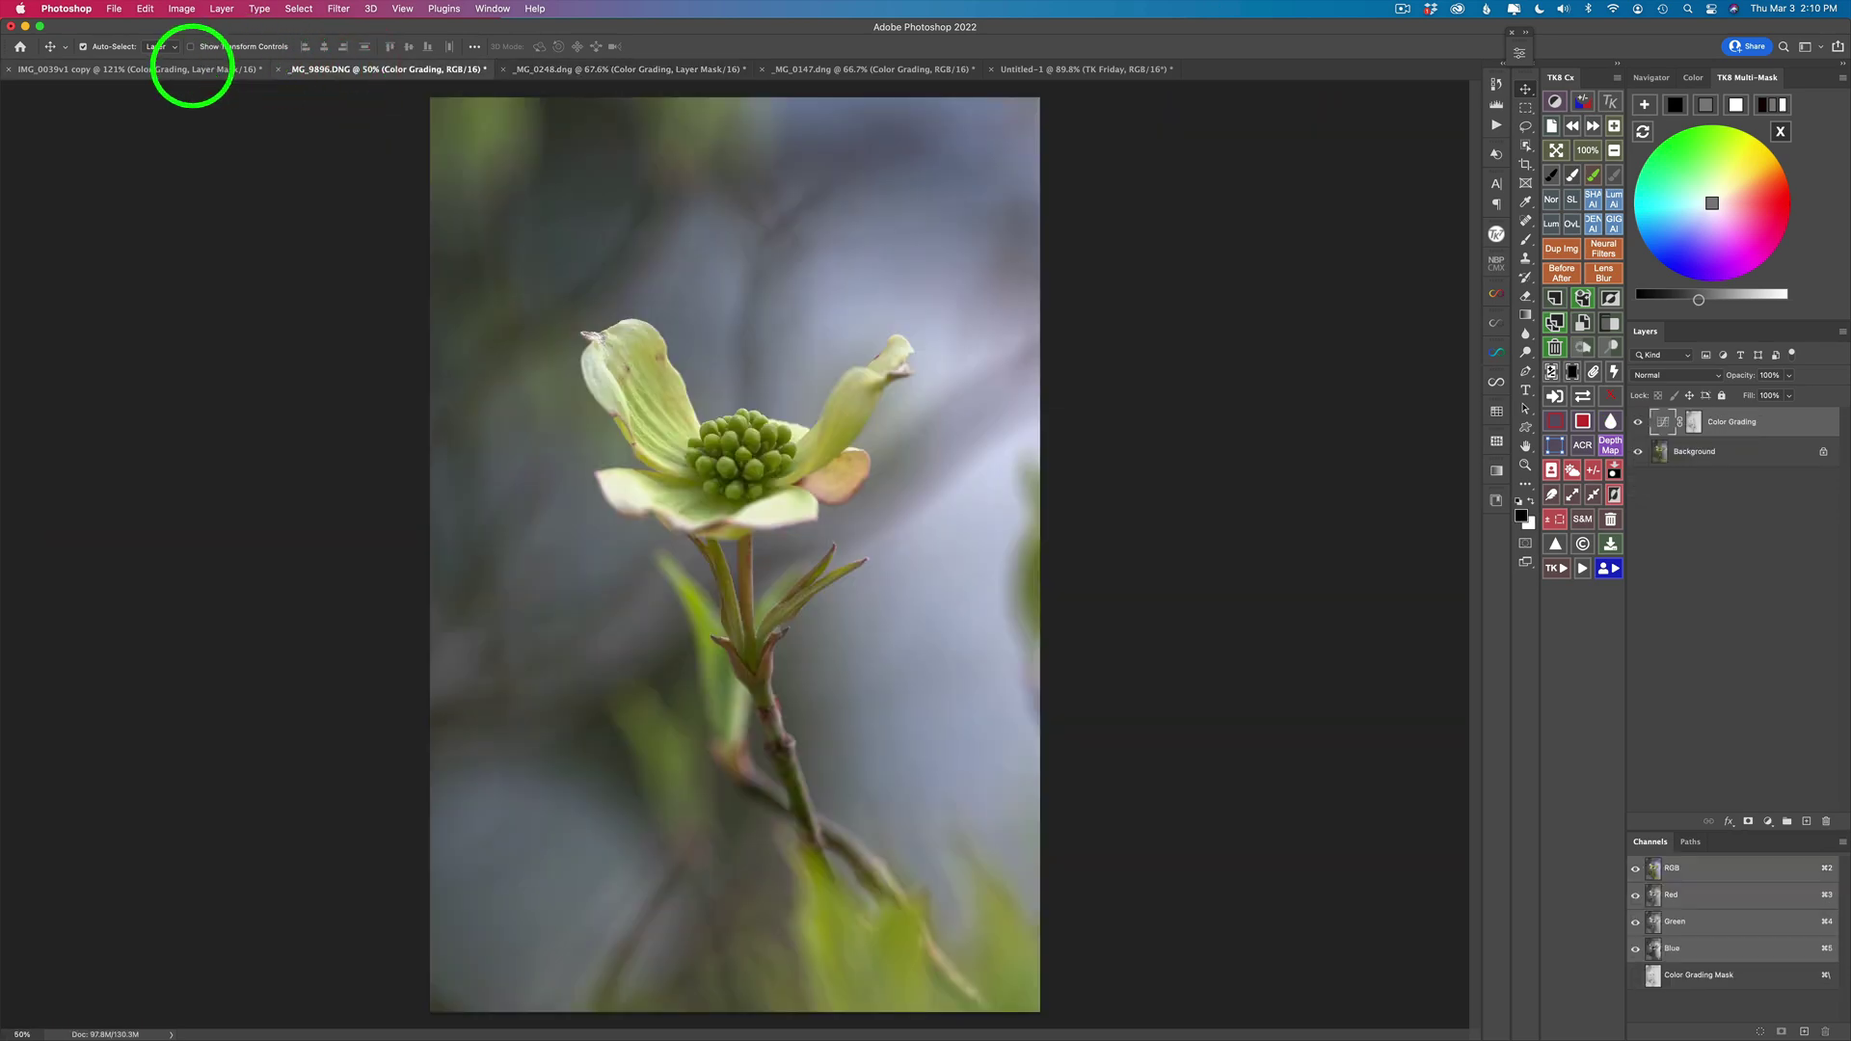
click(192, 68)
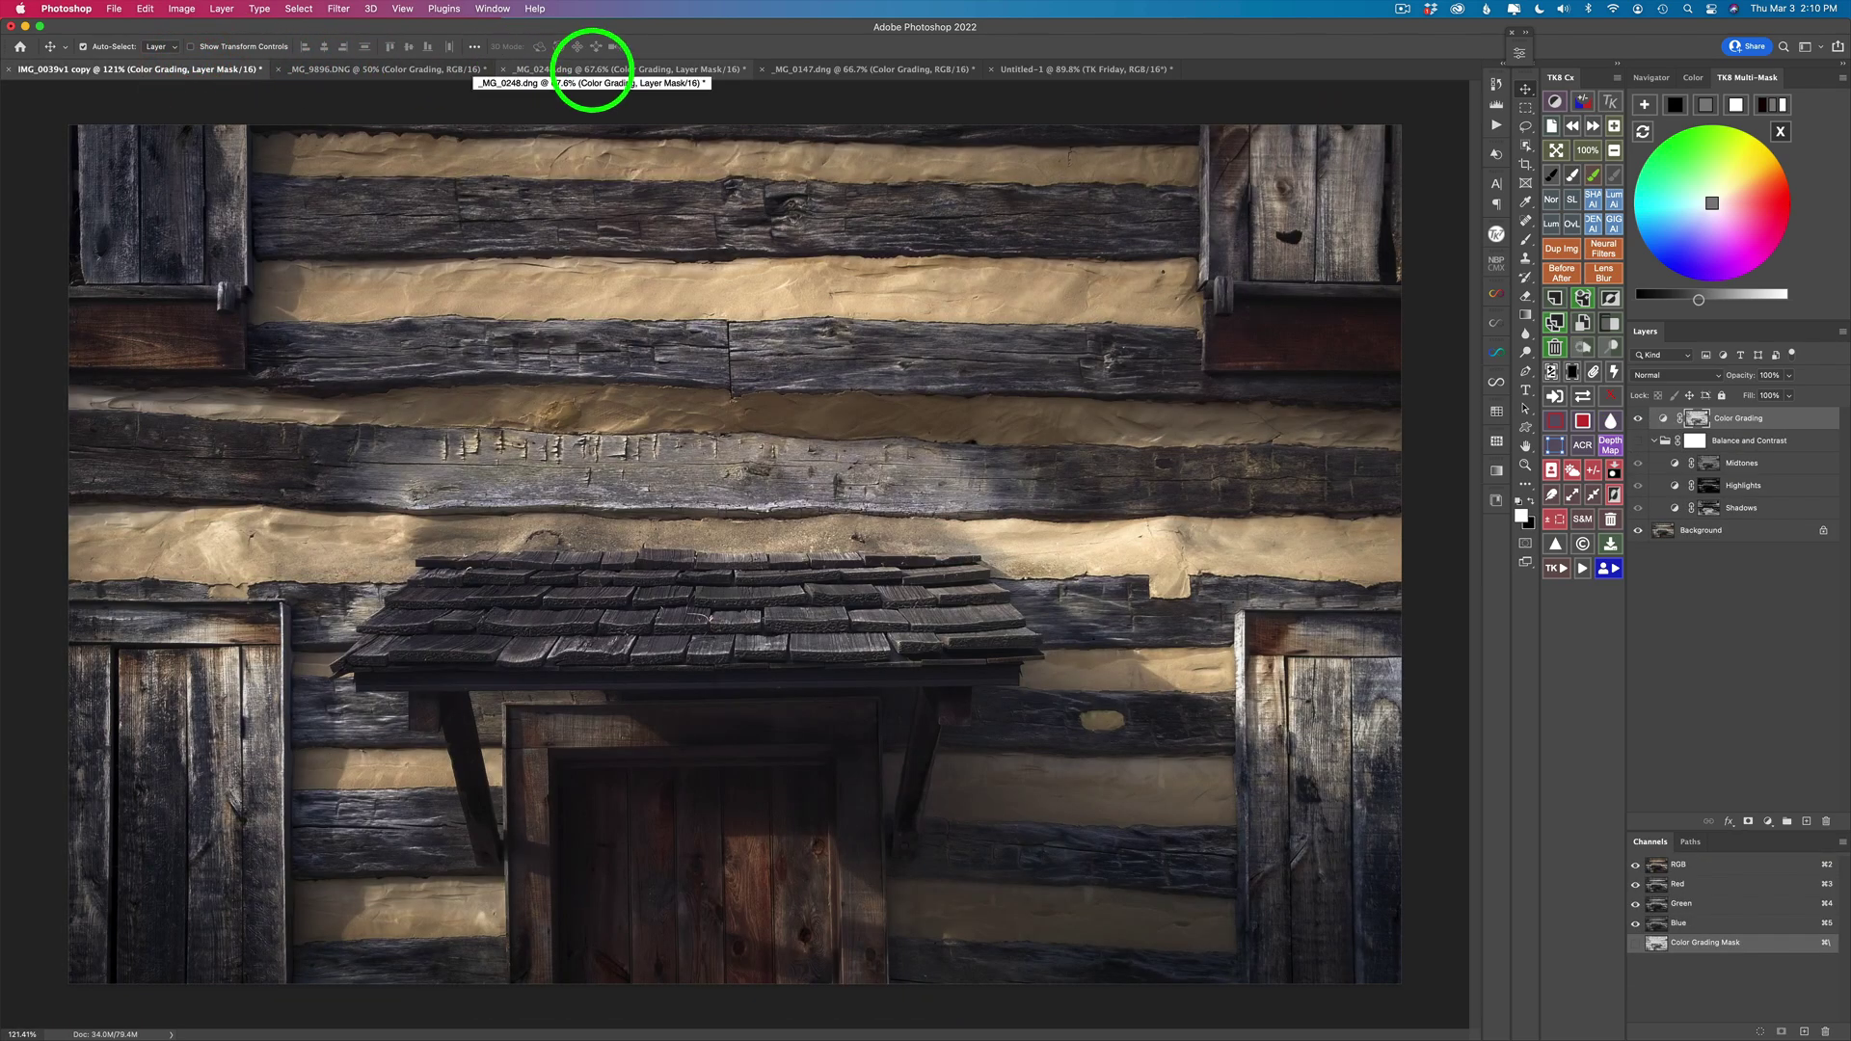
click(416, 70)
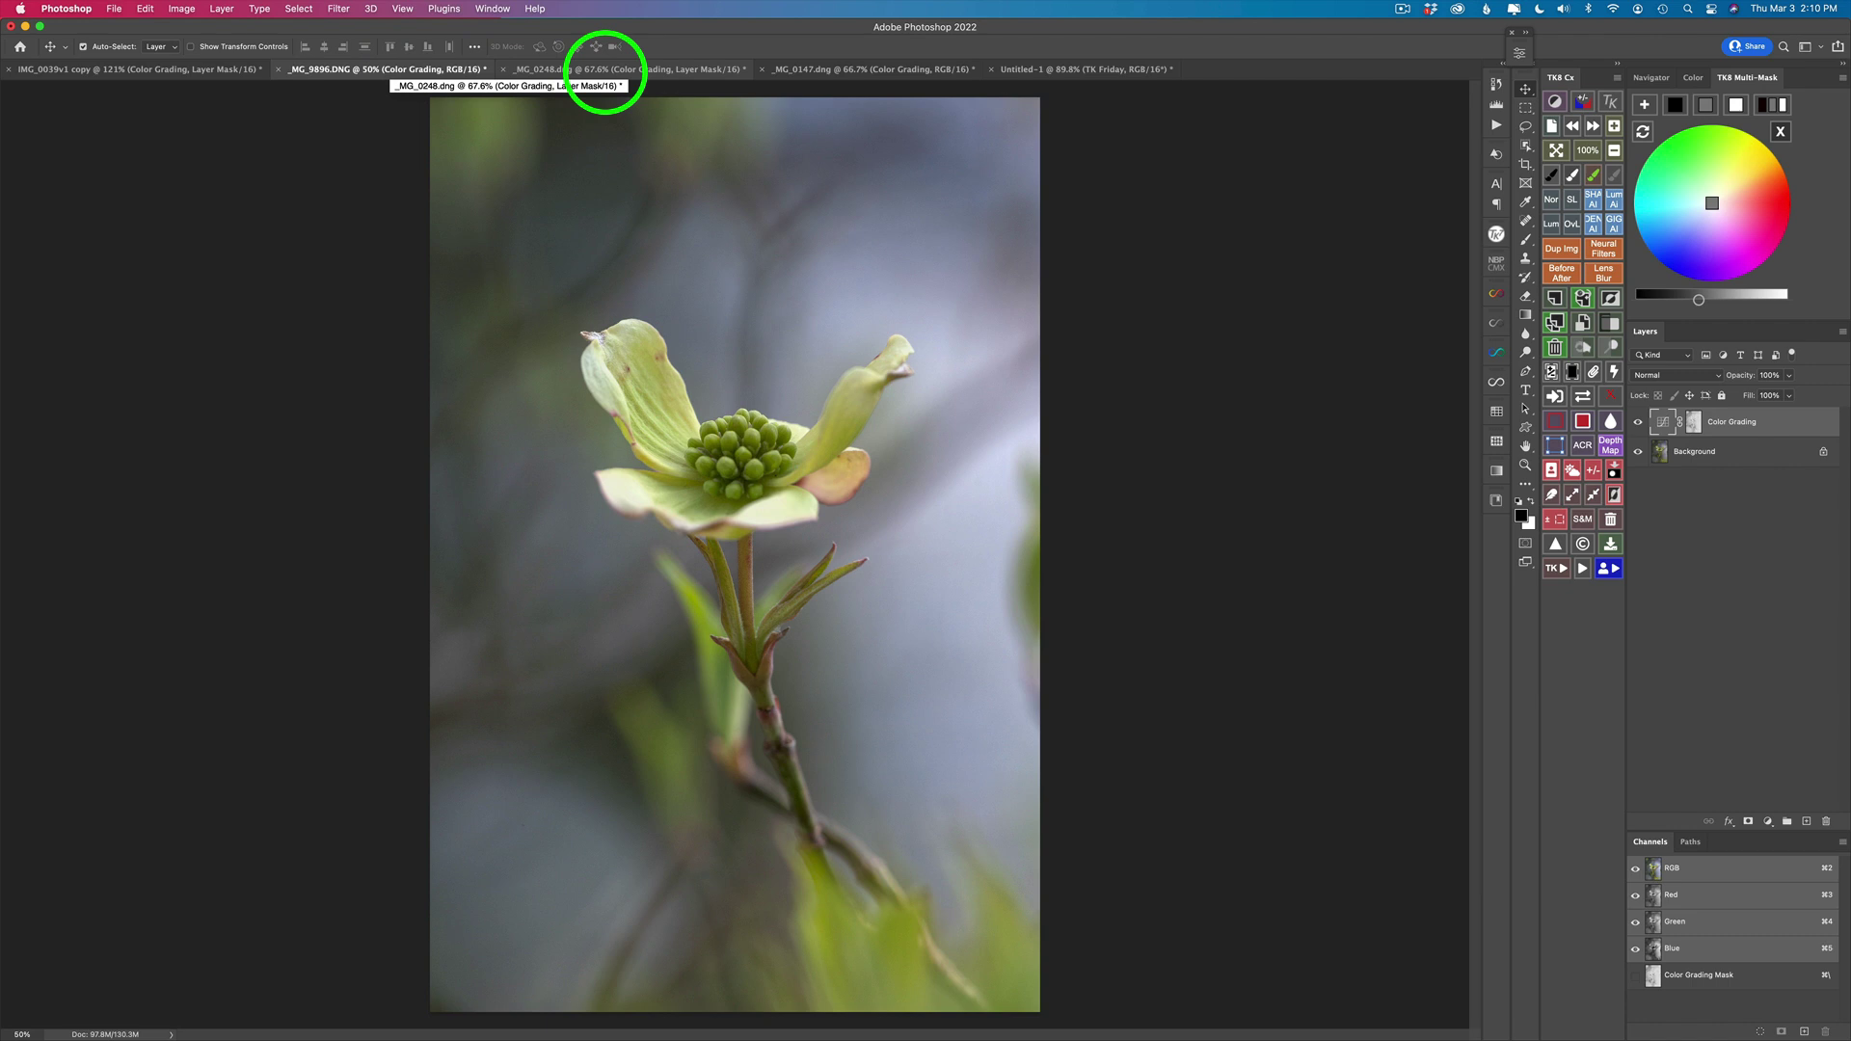
click(606, 75)
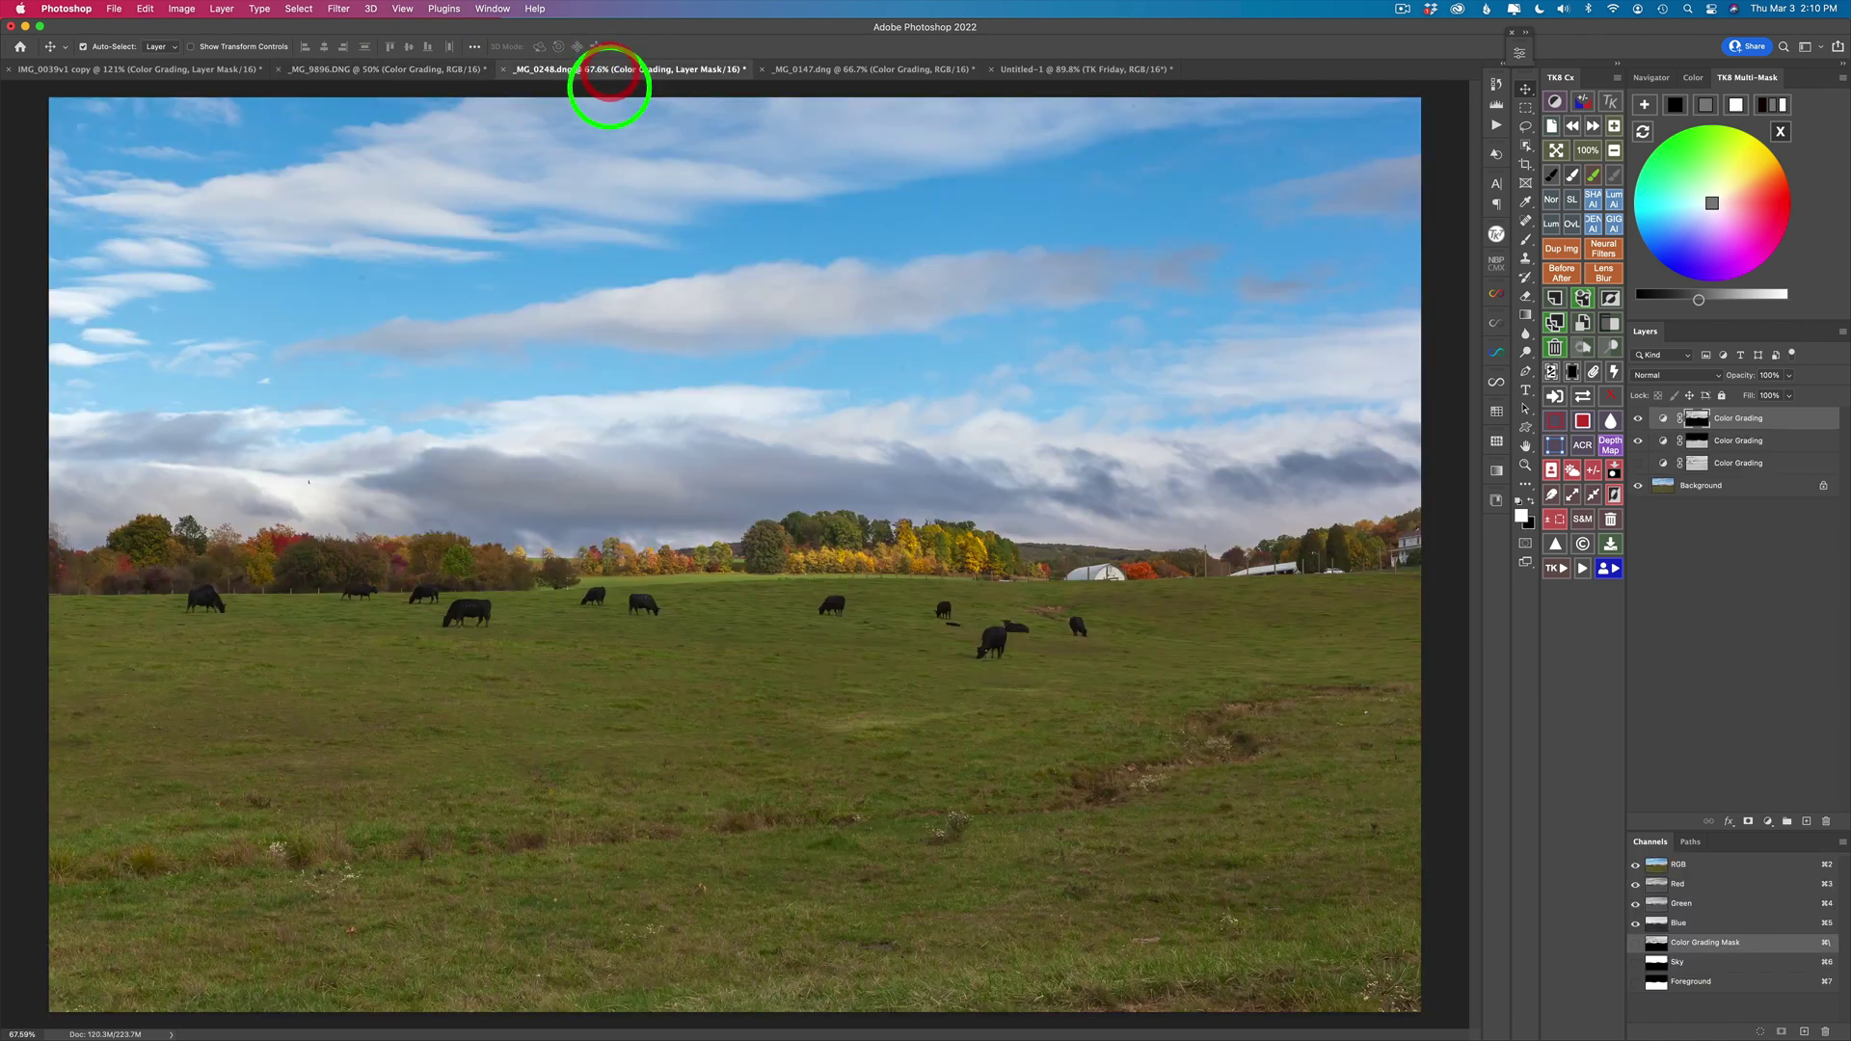